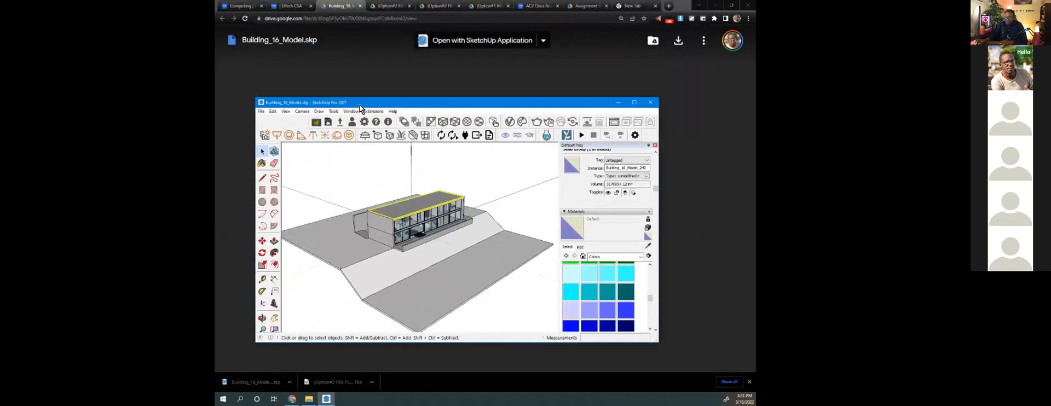
Step: Maximize the Building_16_Model window and examine the building from its blank end wall and its glazed front
double_click(360, 105)
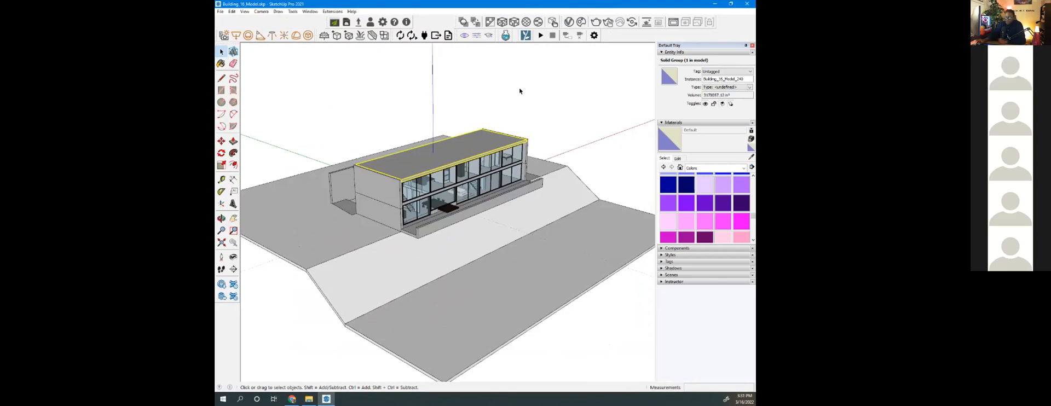
right_click(519, 175)
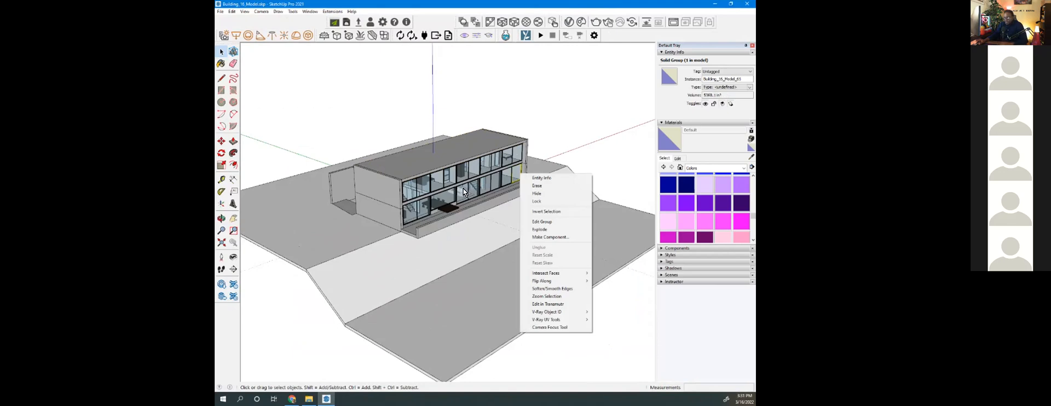
left_click(474, 129)
scroll(471, 145, "up", 10)
scroll(471, 145, "up", 10)
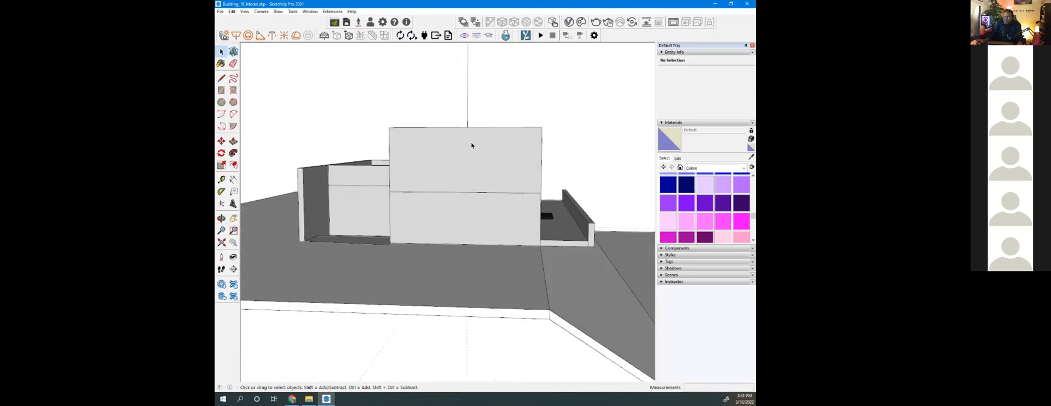
middle_click_drag(471, 144, 415, 291)
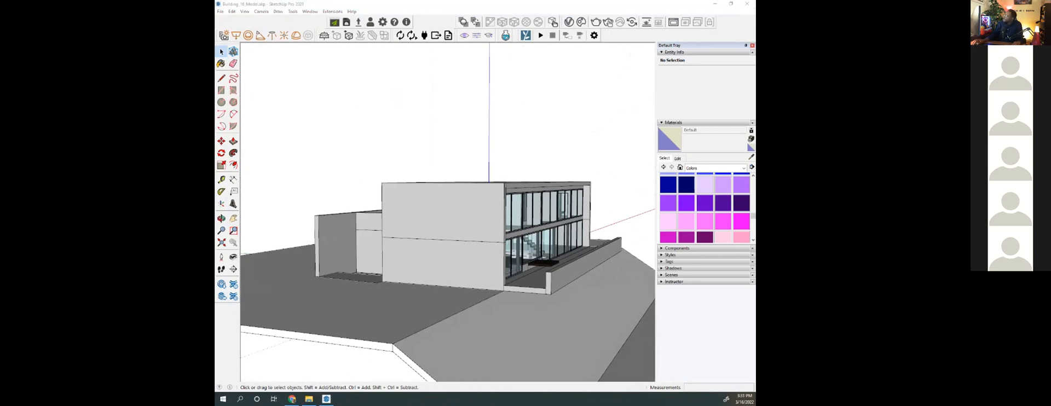
Step: Switch to the Miro whiteboard, maximize it and review the Building 4, 7, 16 and 26 models and their download files
mouse_move(215, 2)
left_mouse_down()
mouse_move(375, 3)
mouse_move(567, 54)
mouse_move(583, 3)
mouse_move(551, 19)
left_mouse_up()
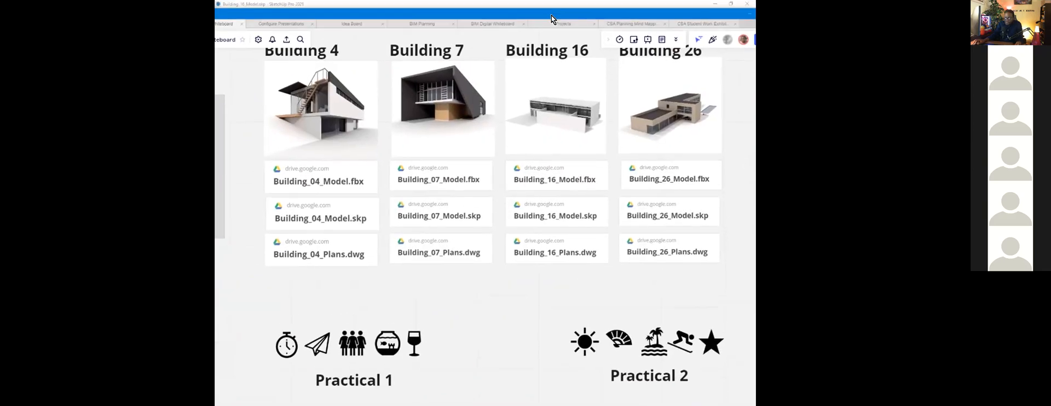
double_click(552, 14)
scroll(540, 173, "up", 2)
scroll(537, 174, "down", 4)
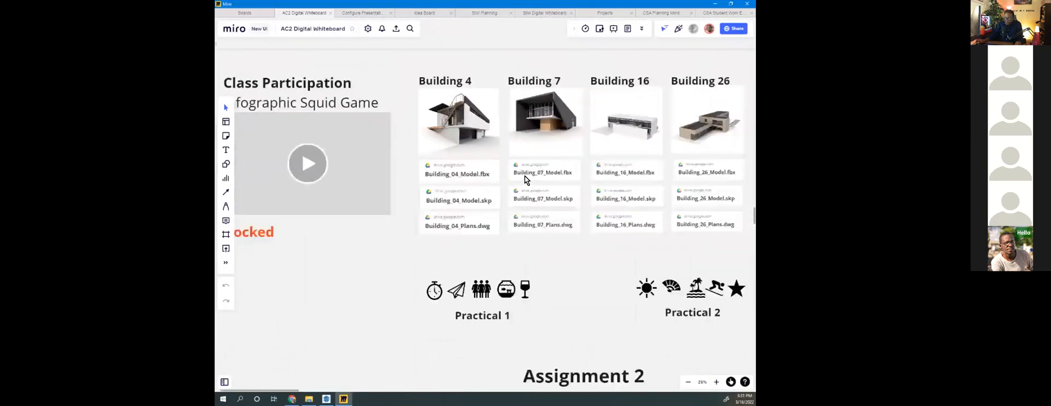
scroll(668, 180, "down", 1)
scroll(654, 166, "down", 1)
scroll(686, 145, "up", 3)
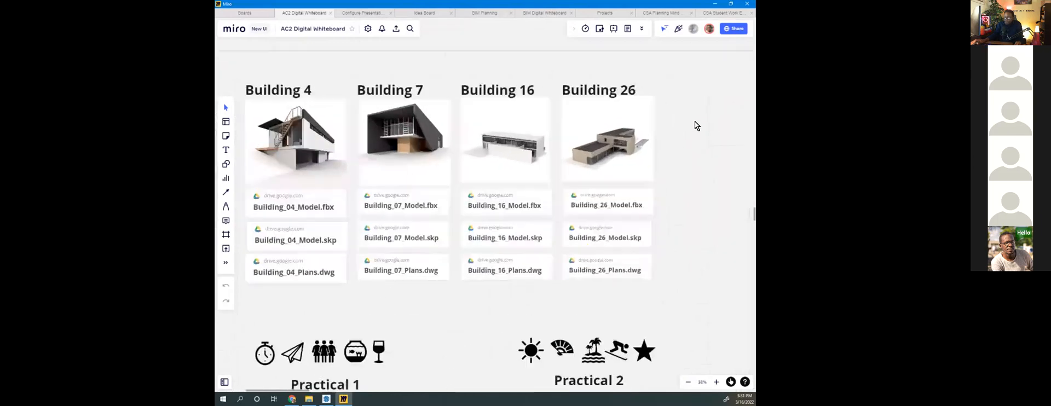
scroll(465, 112, "down", 1)
scroll(304, 103, "up", 2)
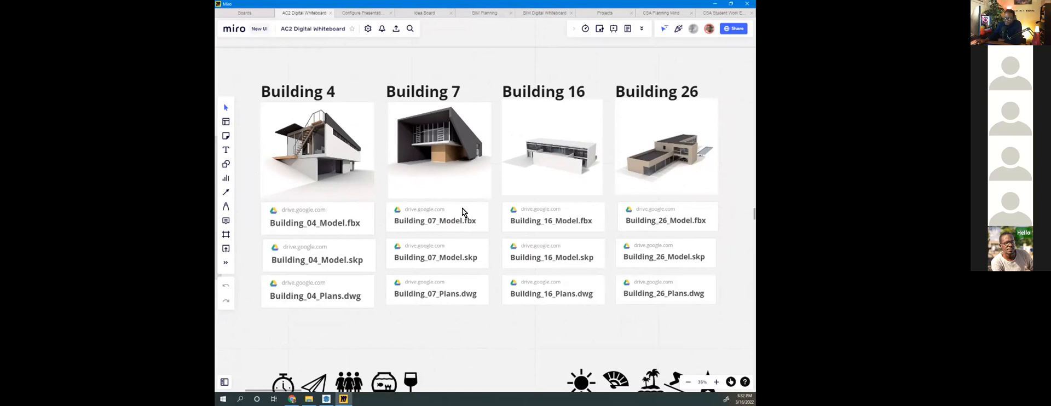
Step: Return to the Building 16 model in SketchUp and collapse the Default Tray to enlarge the view
left_click(715, 4)
middle_click_drag(541, 280, 508, 273)
scroll(507, 271, "up", 5)
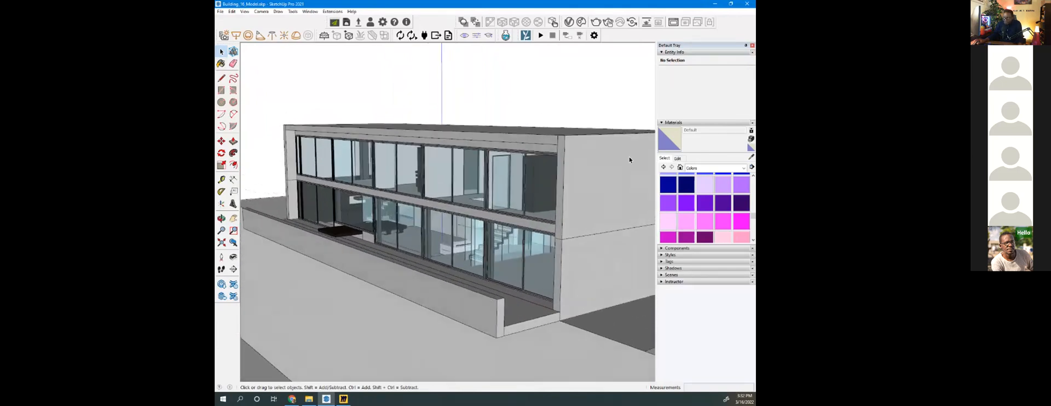
left_click(745, 46)
Step: Examine the building's glazed front, interior and surrounding terrain from several angles, ending with the low terrace wall selected
middle_click_drag(727, 82, 559, 234)
scroll(544, 246, "down", 3)
scroll(546, 241, "up", 3)
scroll(545, 242, "up", 3)
scroll(546, 242, "down", 3)
scroll(654, 270, "up", 3)
scroll(566, 234, "down", 3)
scroll(559, 234, "up", 3)
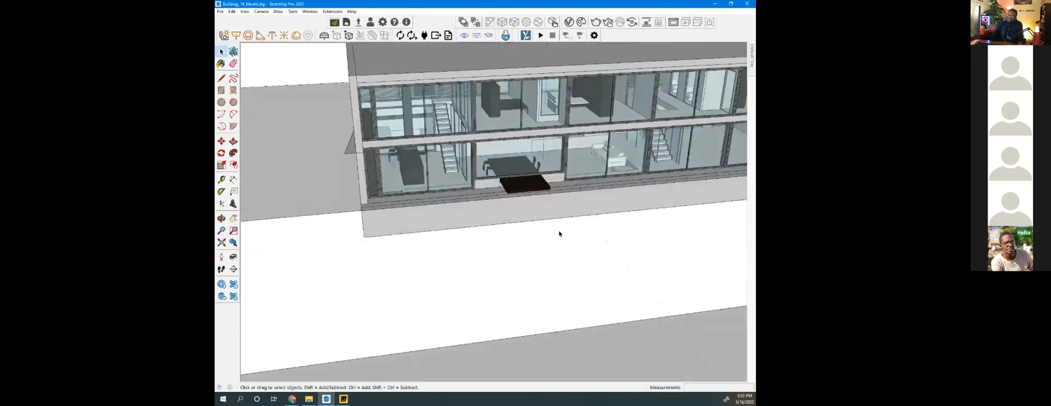
scroll(559, 233, "down", 4)
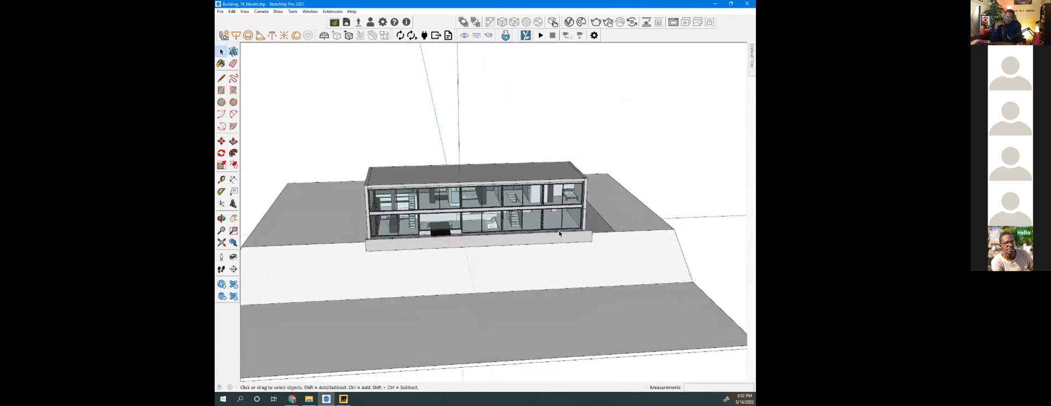
middle_click_drag(558, 234, 536, 248)
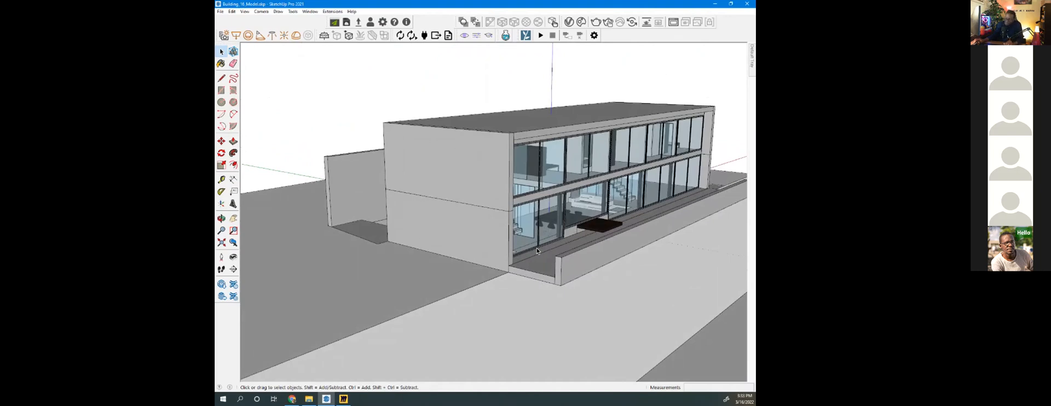
left_click(579, 252)
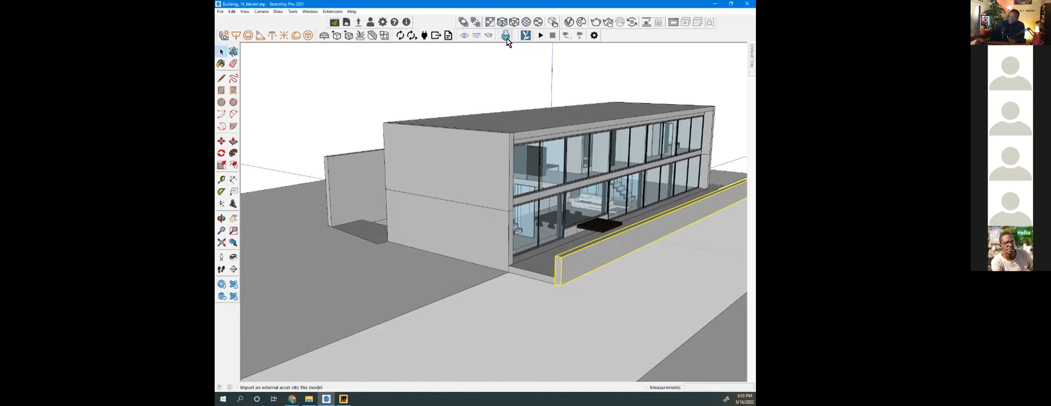
Step: Search the Extension Warehouse for "lumion" to find the LiveSync extension, closing it without installing anything
left_click(331, 11)
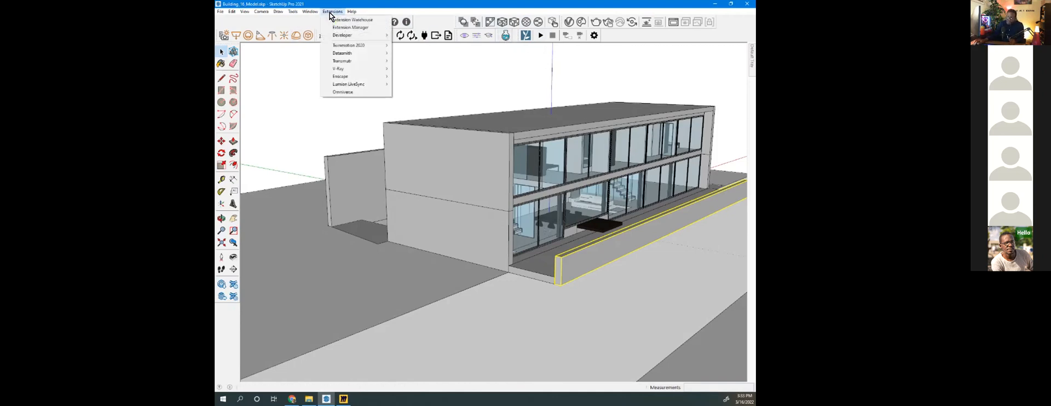
mouse_move(362, 68)
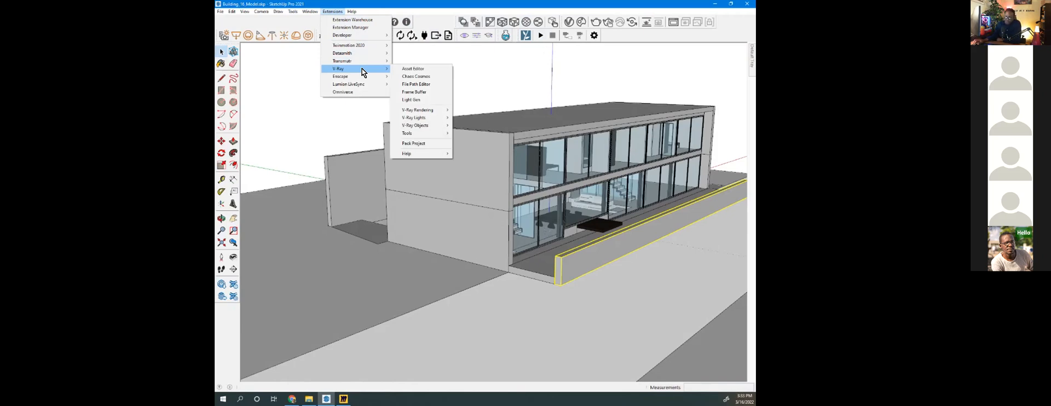
left_click(374, 21)
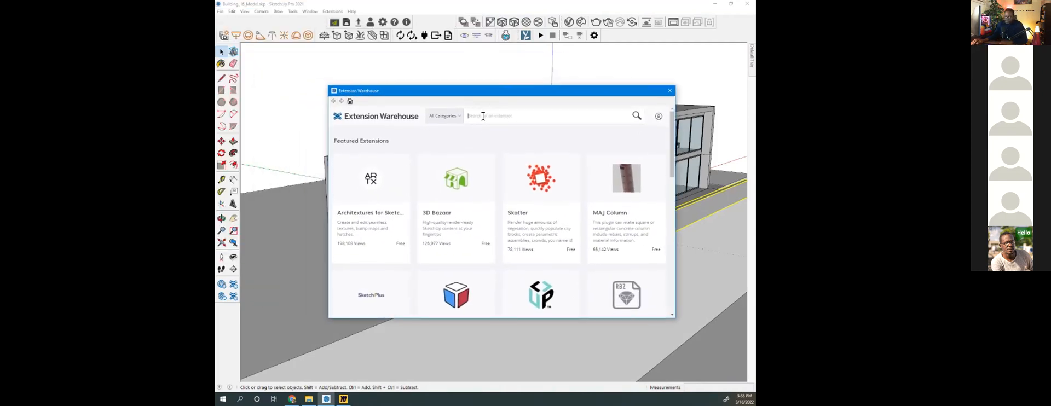
left_click(482, 116)
type("lumion")
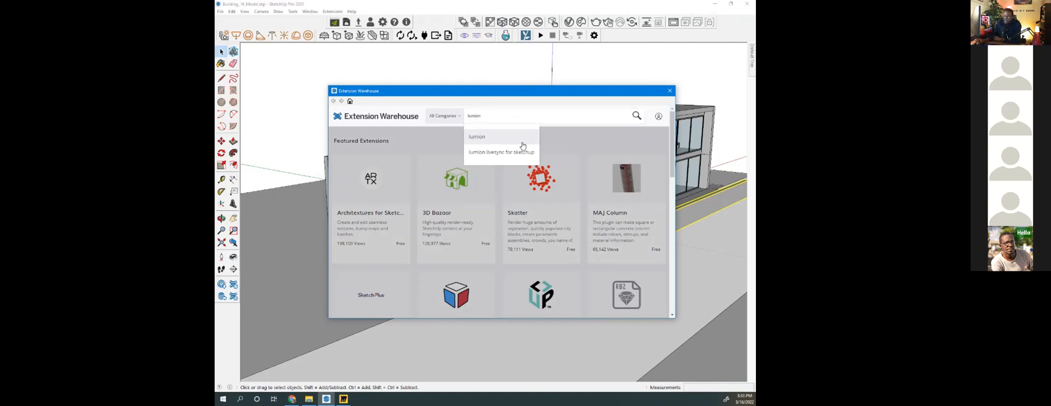
left_click(492, 138)
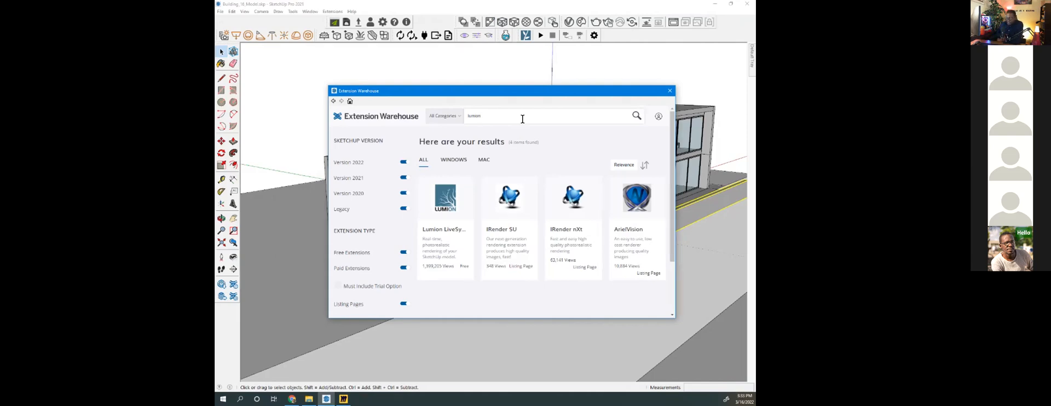
left_click(522, 119)
left_click(669, 90)
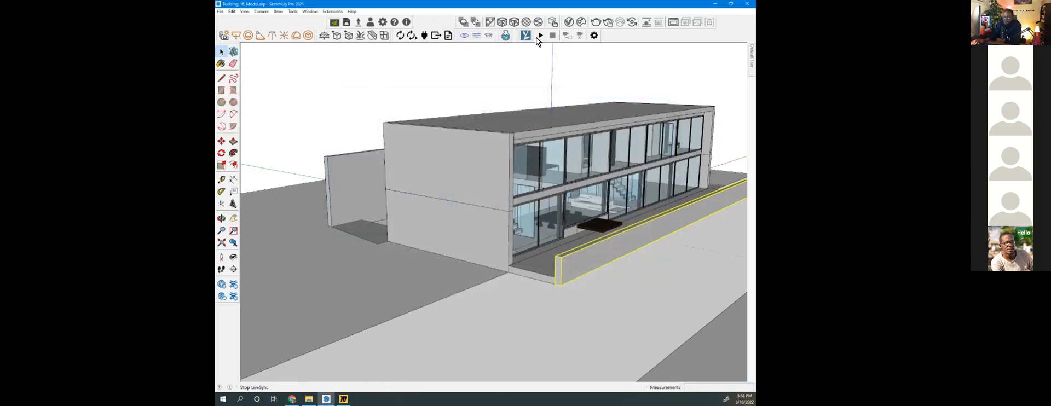
Step: Move the Lumion LiveSync toolbar slightly and return it to its place among the docked toolbars
mouse_move(517, 36)
left_mouse_down()
mouse_move(527, 84)
mouse_move(530, 51)
mouse_move(520, 40)
left_mouse_up()
left_click_drag(520, 37, 517, 34)
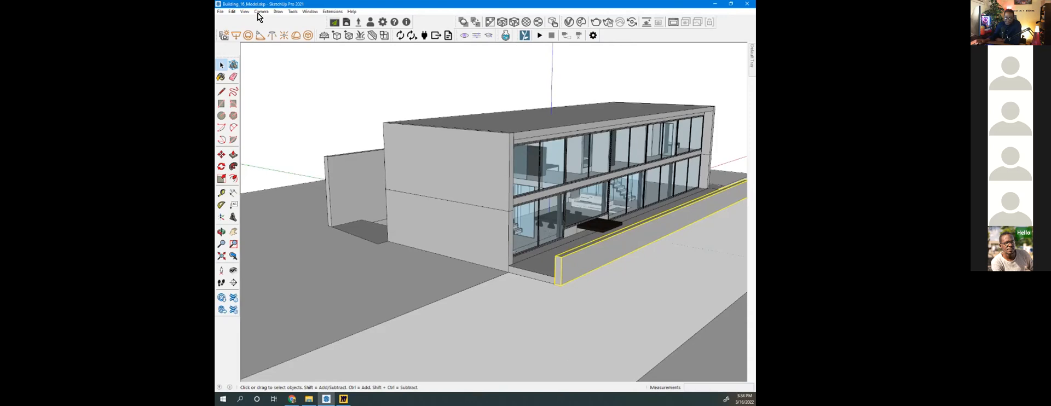
Step: Check which SketchUp versions the model can be saved as in the Desktop's Assignment 4 Demo folder, leaving without saving
left_click(221, 11)
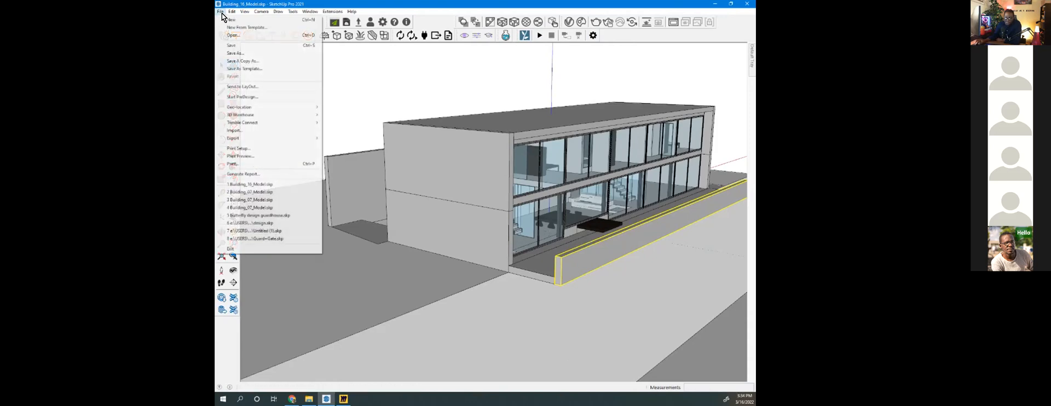
left_click(248, 54)
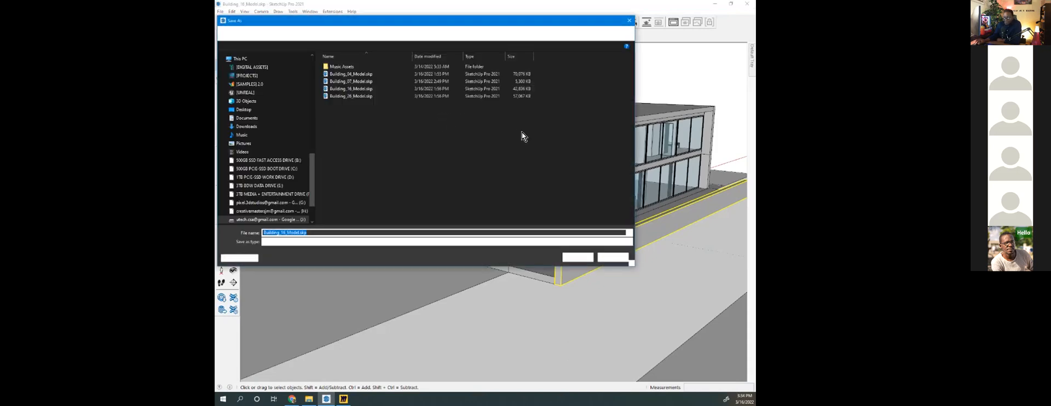
left_click_drag(493, 23, 580, 99)
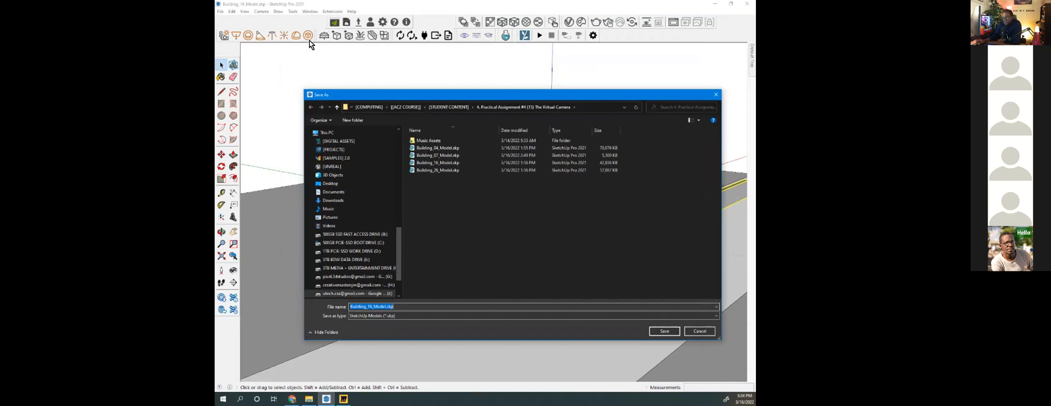
left_click(351, 185)
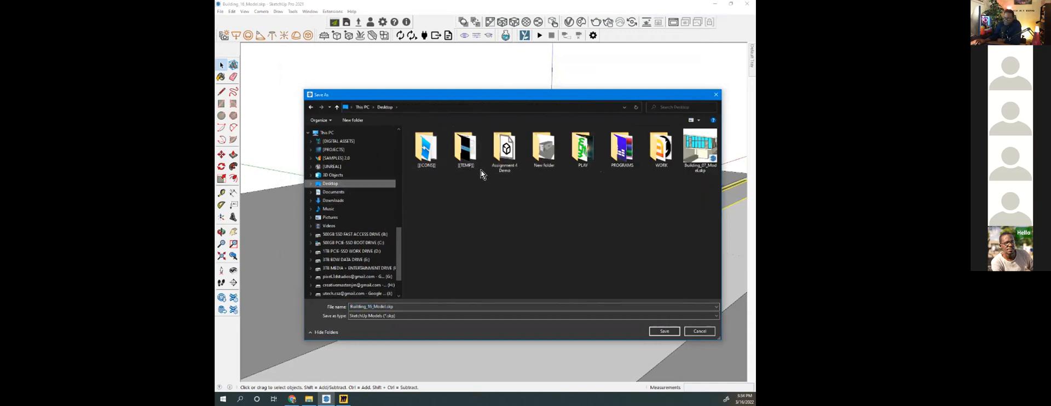
double_click(504, 149)
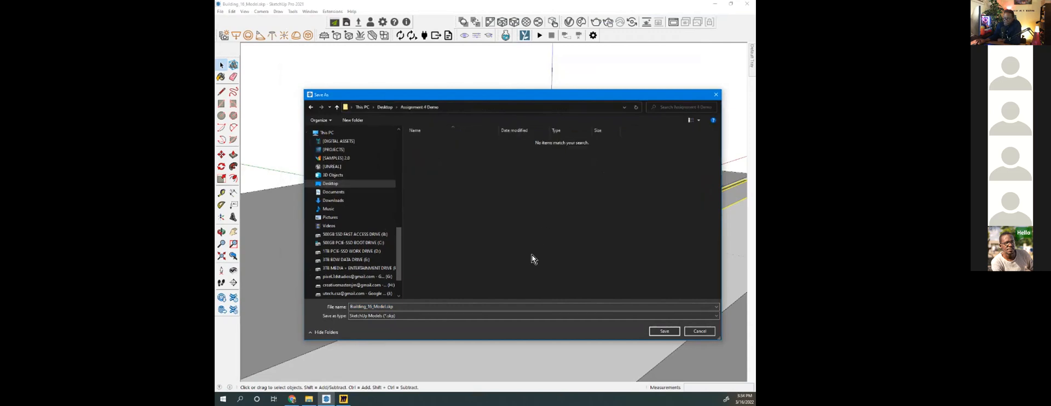
left_click(401, 316)
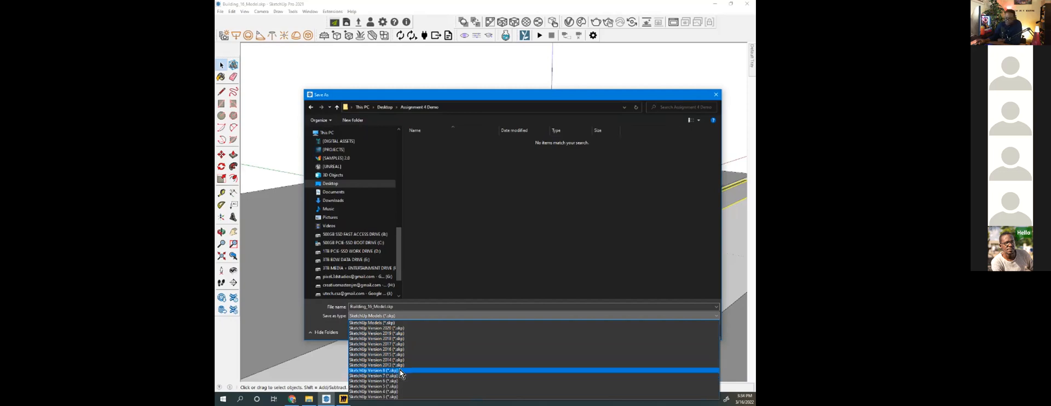
left_click(462, 281)
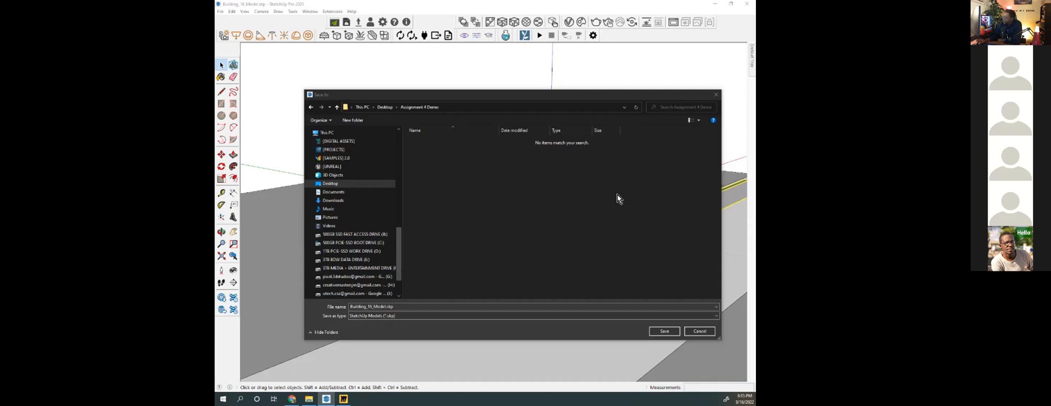
left_click(700, 332)
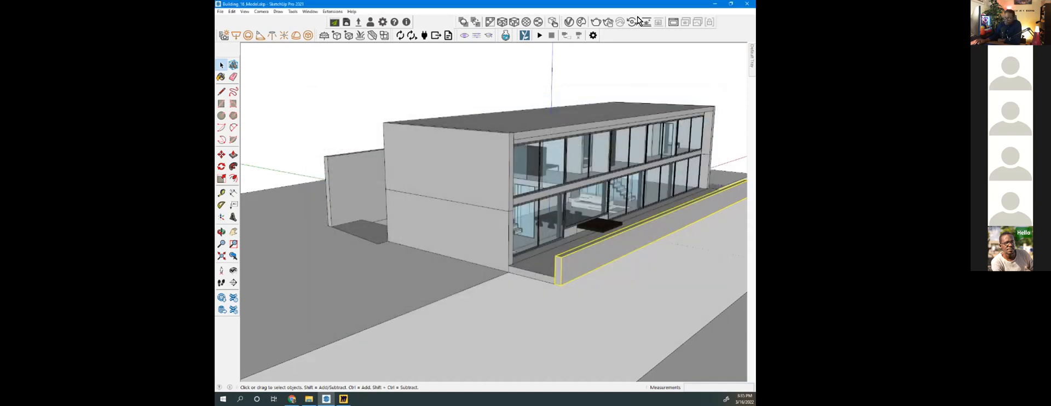
Step: Minimize the SketchUp and browser windows and open the Windows display settings from the desktop
left_click(715, 5)
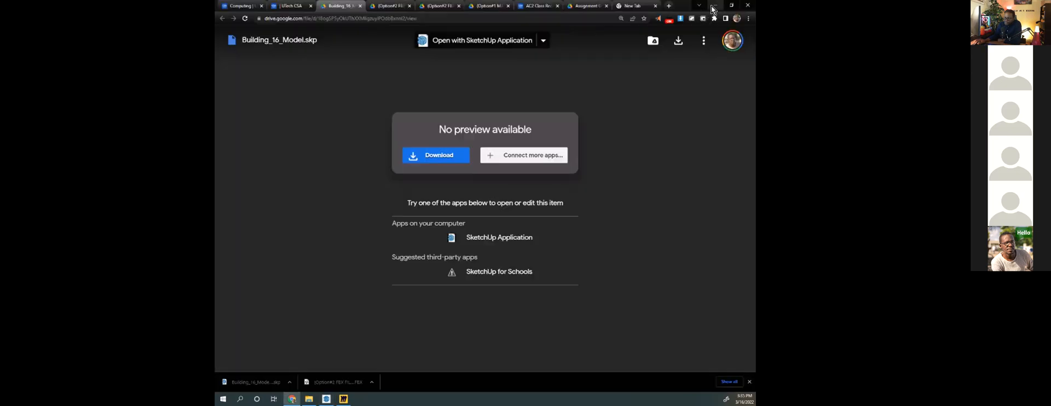
left_click(713, 10)
right_click(583, 87)
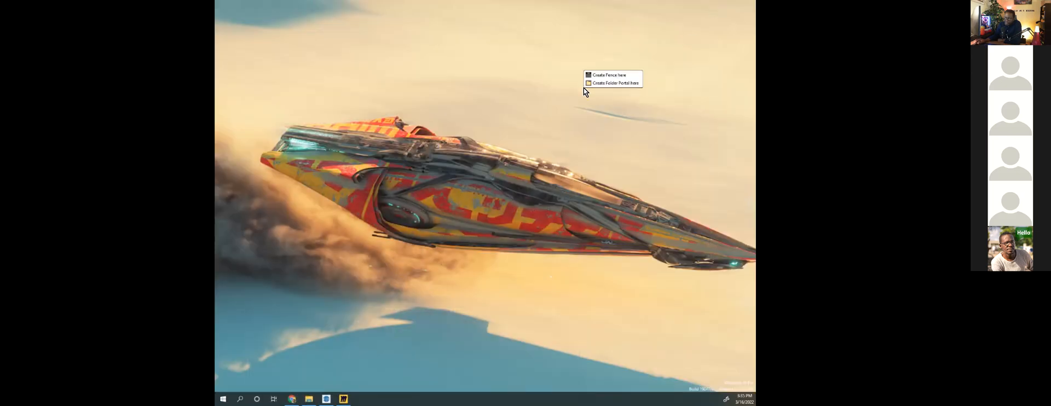
left_click(518, 128)
right_click(518, 129)
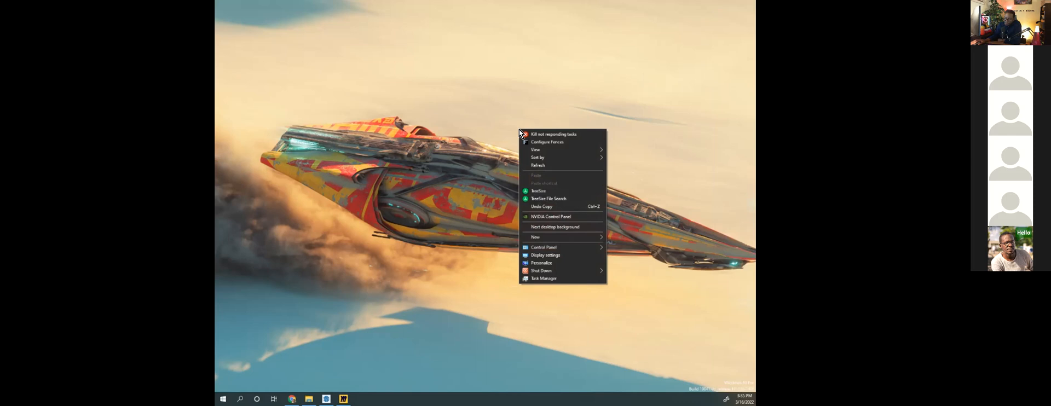
left_click(554, 258)
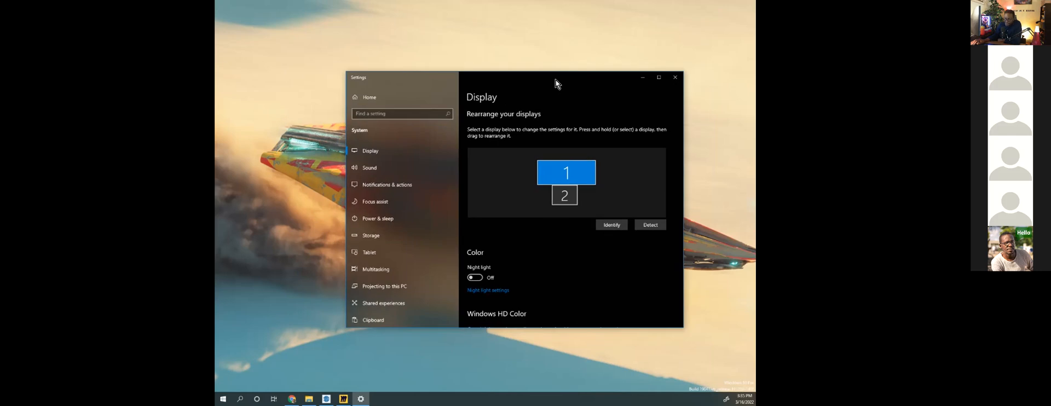
Step: Set the main display's resolution to 1280 × 1024 and keep the change
scroll(529, 285, "down", 5)
scroll(559, 202, "up", 1)
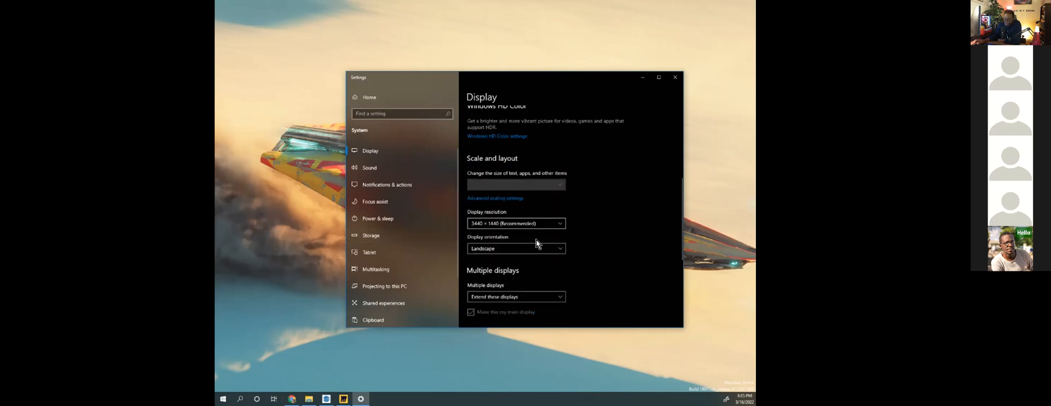
left_click(517, 225)
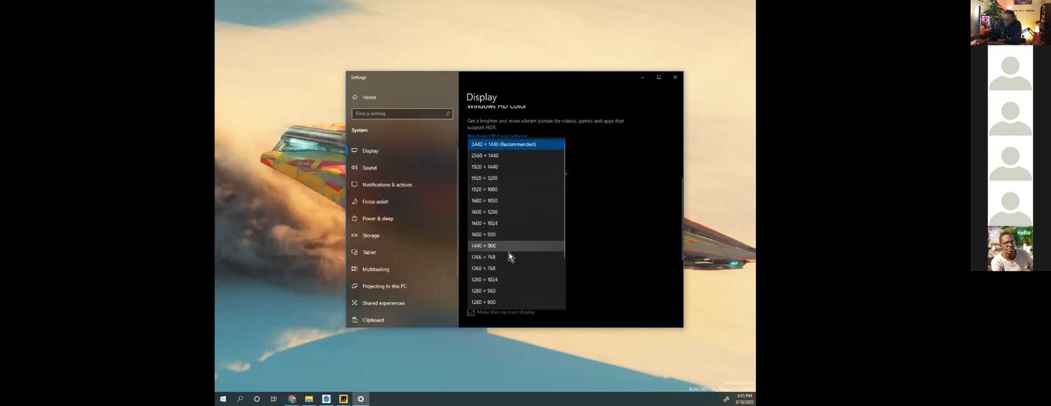
scroll(515, 274, "down", 1)
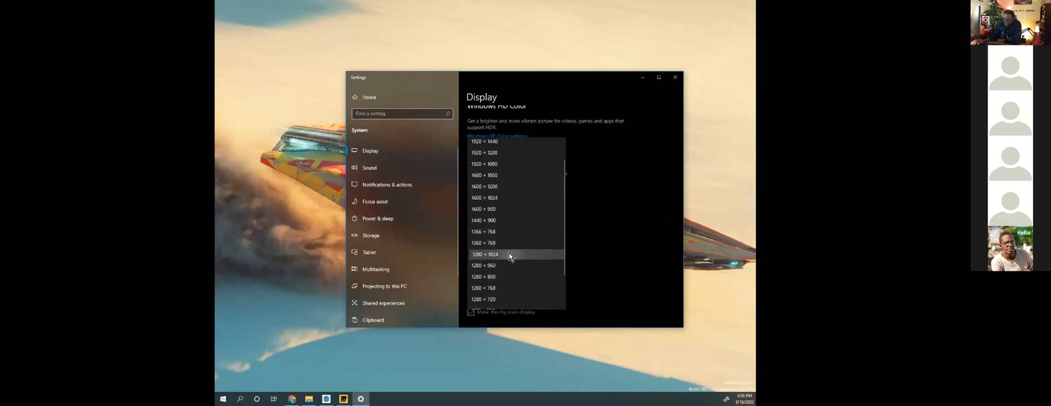
left_click(509, 254)
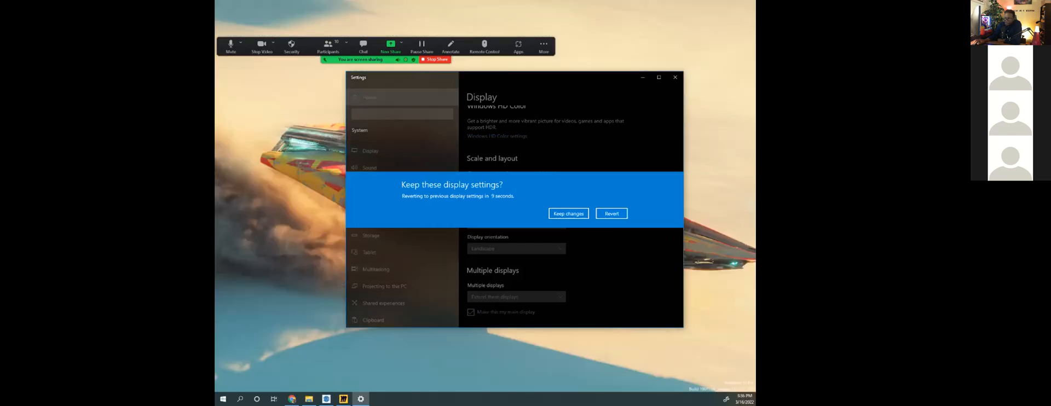
left_click(557, 213)
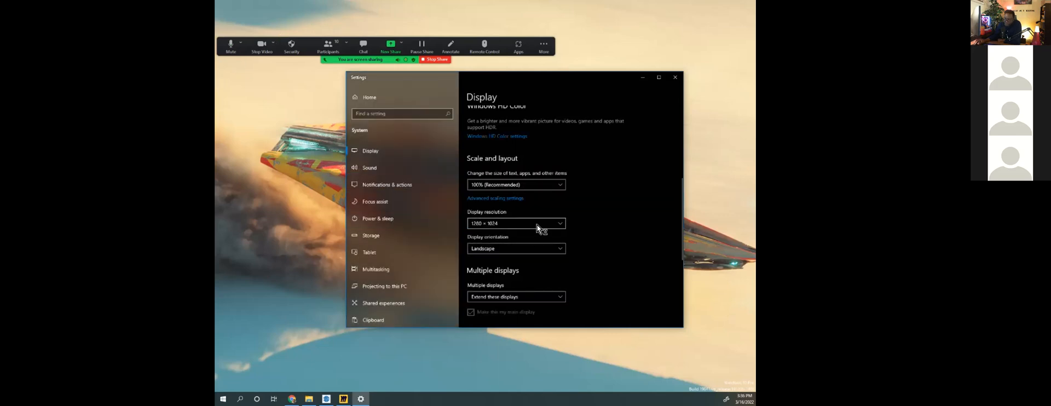
Step: Try switching the main display's resolution to 1152 × 864
left_click(537, 224)
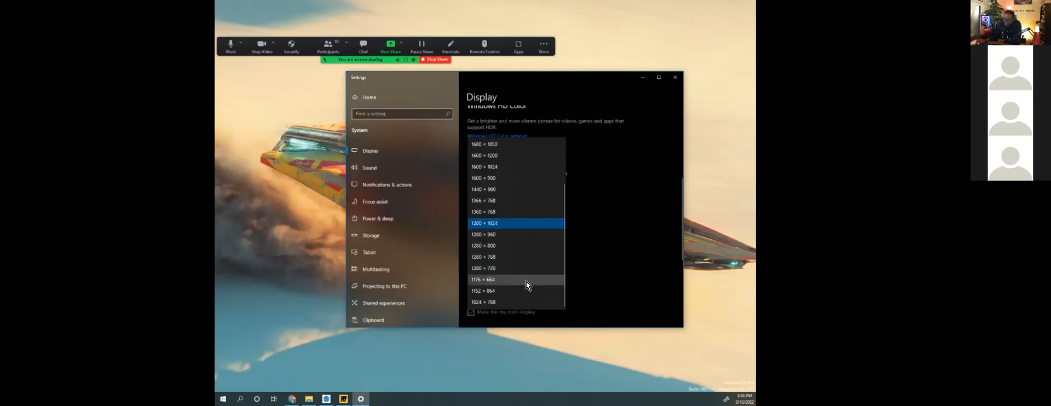
scroll(525, 291, "down", 1)
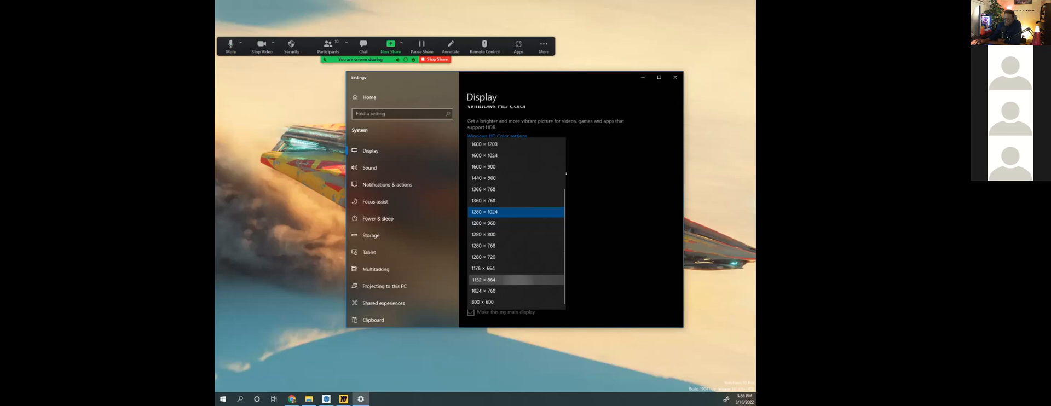
left_click(514, 280)
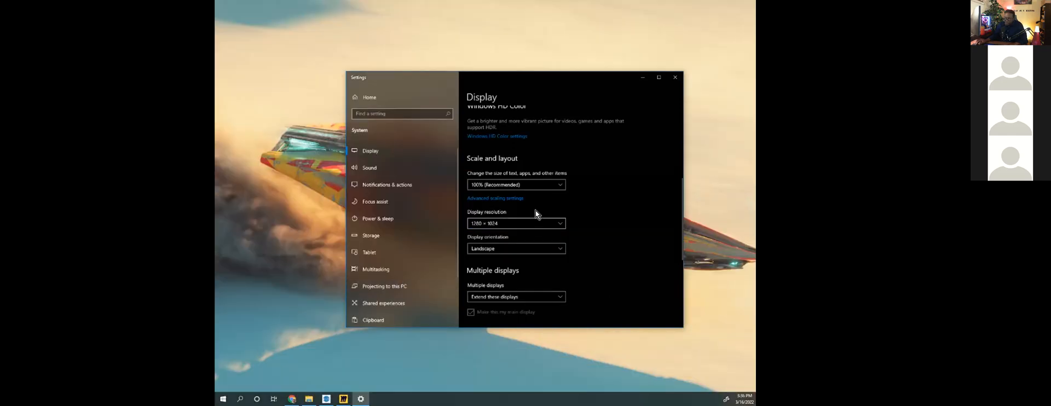
Step: Check the resolution options available for display 2
left_click(535, 220)
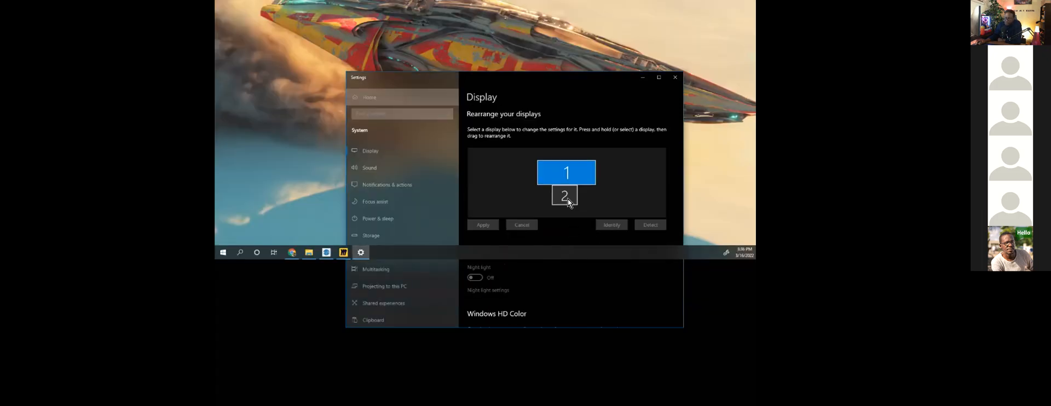
scroll(527, 215, "down", 3)
left_click(518, 164)
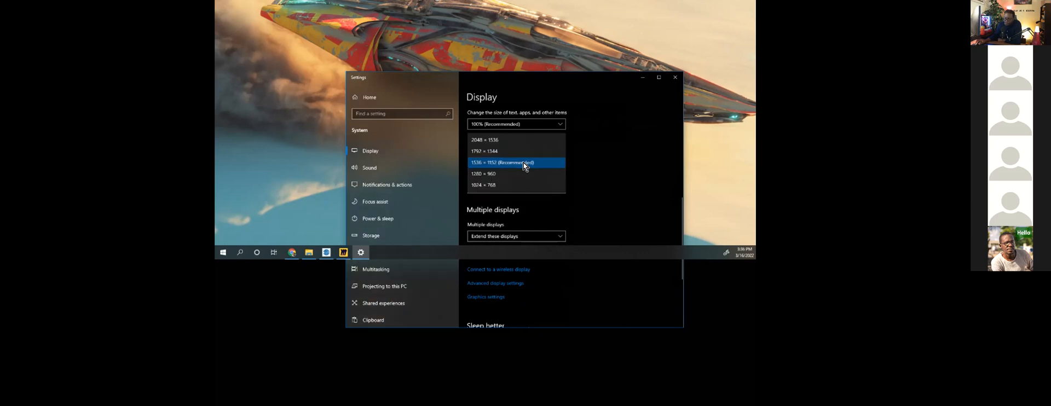
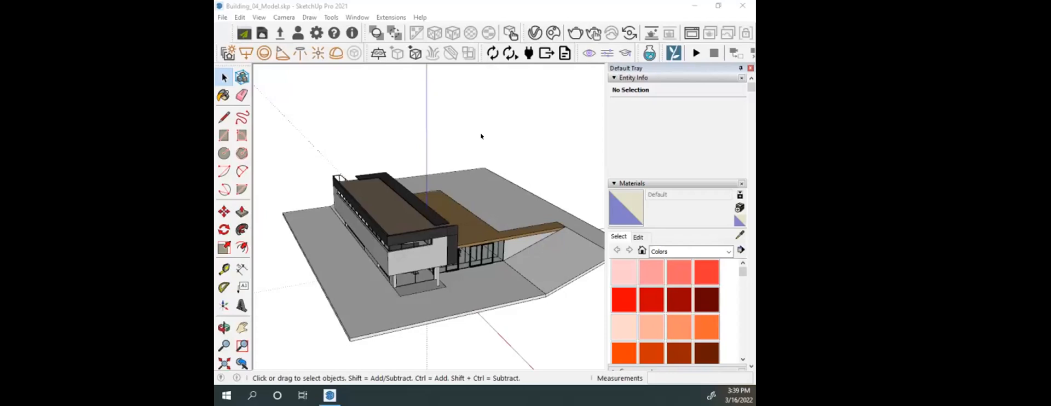
Step: Close the Building_04_Model.skp window and maximize the other SketchUp window showing the two-storey glazed building
left_click(344, 111)
middle_click_drag(446, 275, 438, 269)
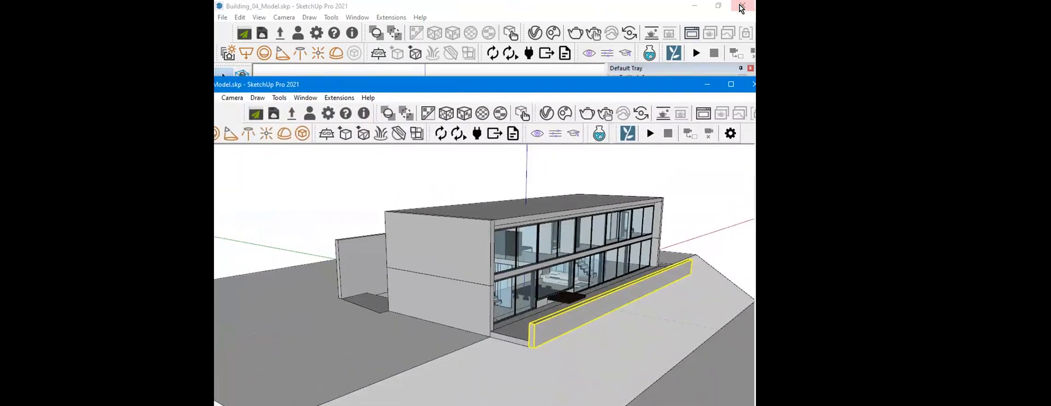
left_click(742, 5)
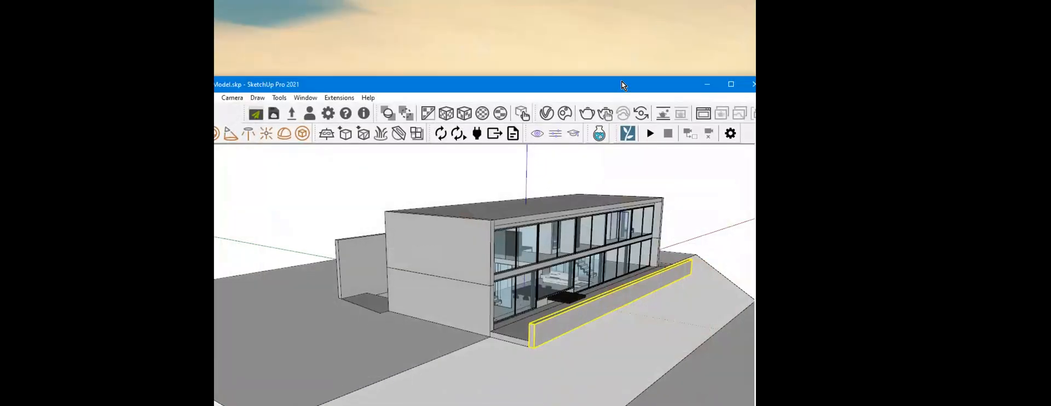
double_click(622, 82)
scroll(453, 202, "up", 3)
middle_click_drag(453, 203, 454, 201)
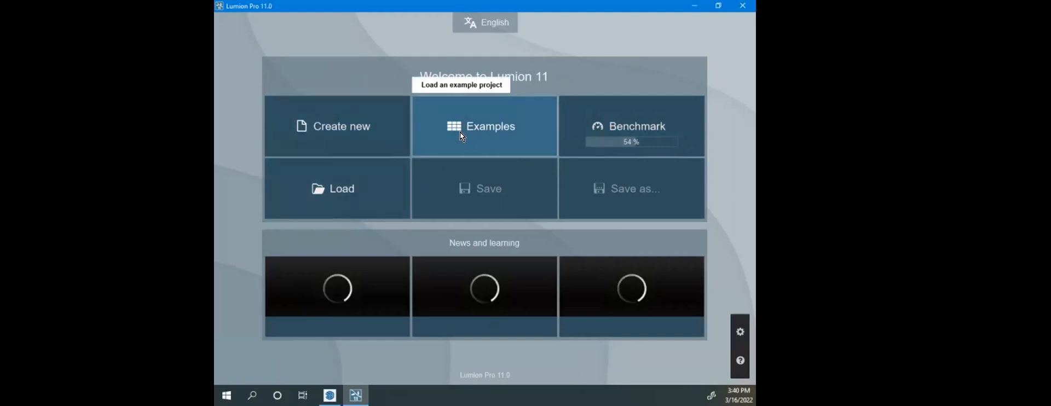
Step: Create a new Lumion project using the plain environment
left_click(360, 128)
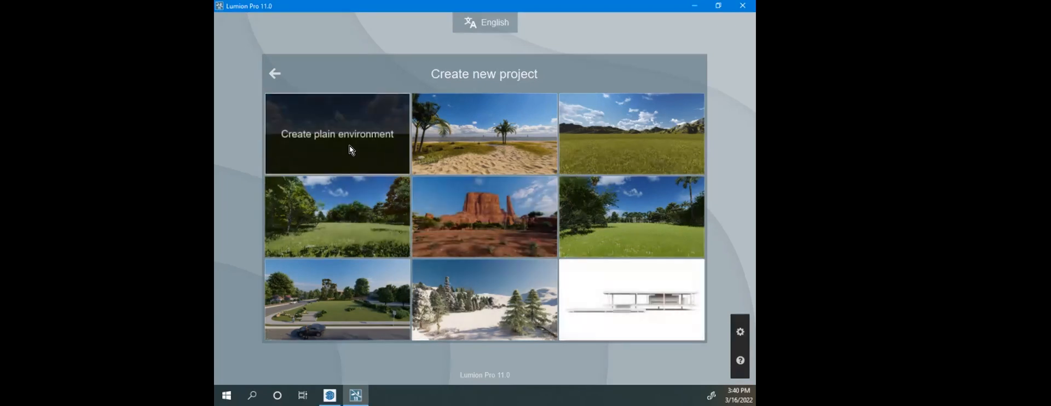
left_click(333, 136)
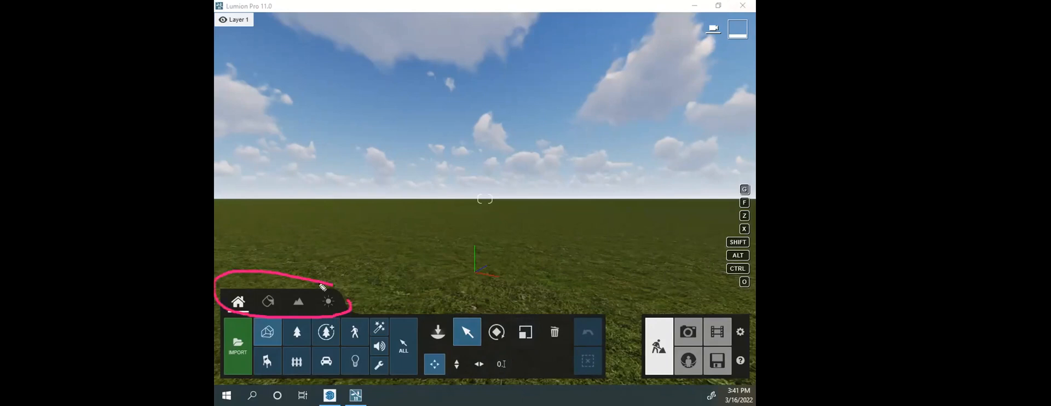
left_click_drag(262, 222, 236, 282)
left_click_drag(299, 239, 277, 290)
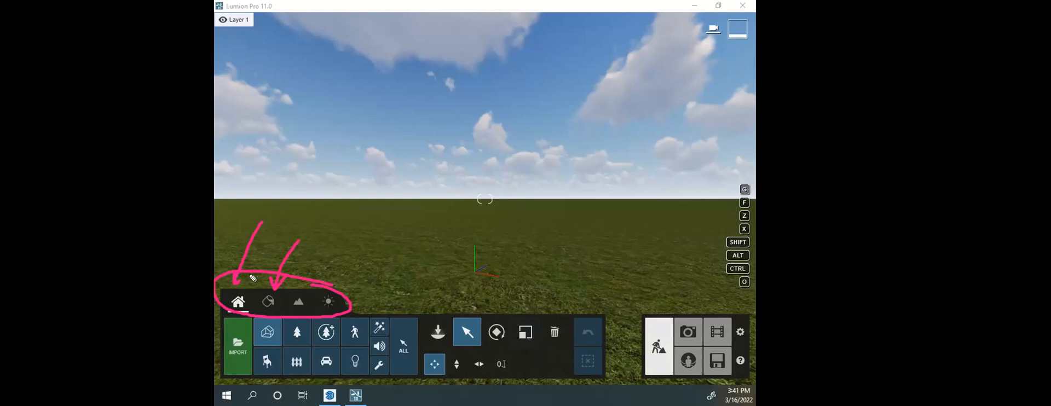
left_click_drag(318, 242, 288, 284)
left_click_drag(357, 246, 330, 299)
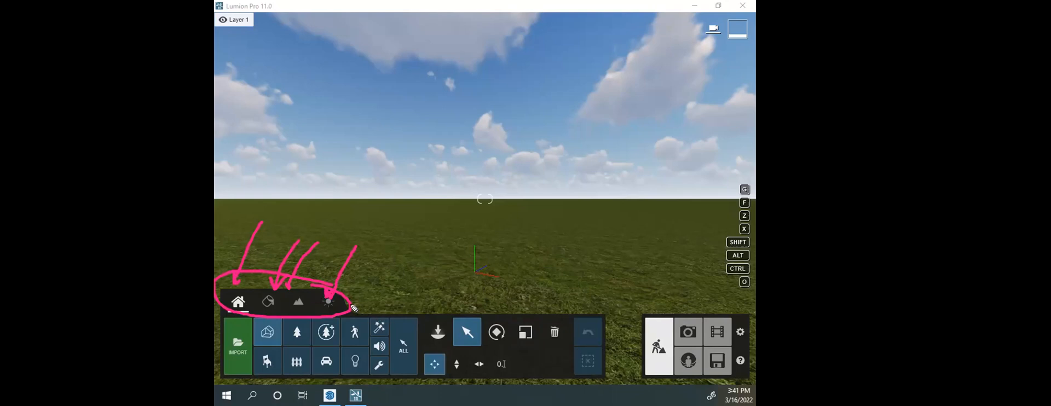
left_click_drag(351, 299, 411, 316)
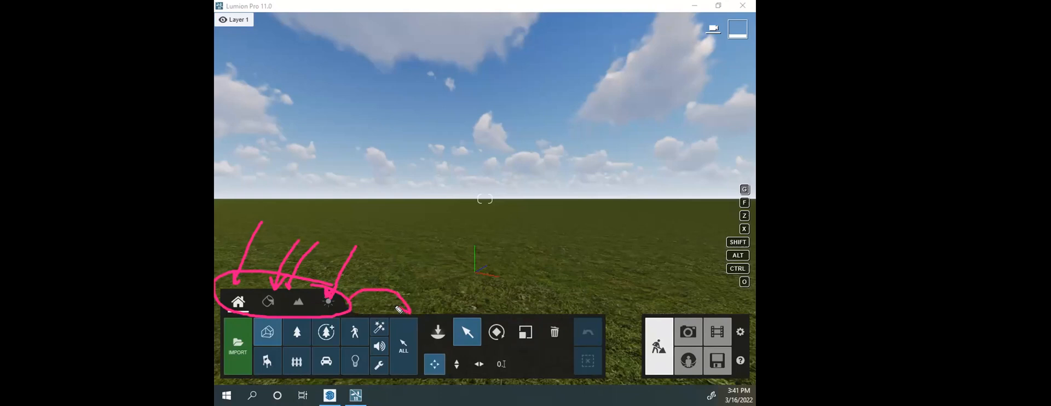
mouse_move(536, 319)
left_mouse_down()
mouse_move(253, 324)
mouse_move(230, 383)
mouse_move(638, 383)
mouse_move(625, 315)
mouse_move(518, 316)
left_mouse_up()
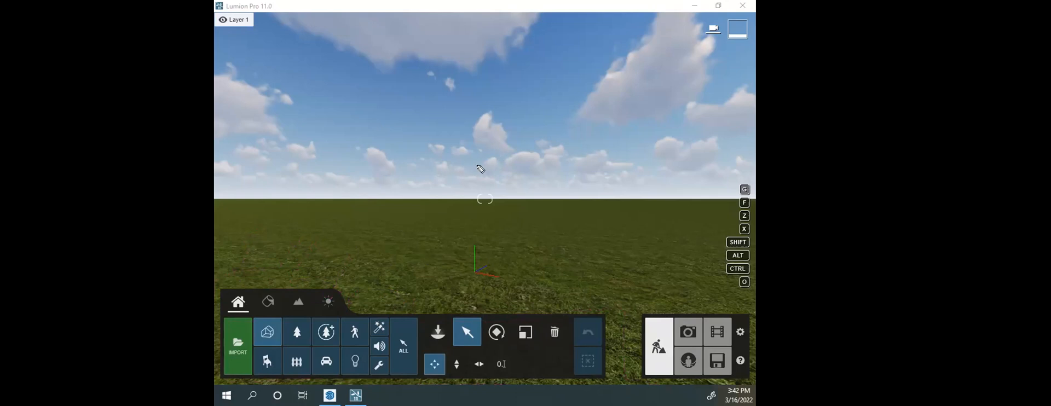
mouse_move(221, 210)
left_mouse_down()
mouse_move(582, 297)
mouse_move(328, 398)
left_mouse_up()
mouse_move(544, 87)
left_mouse_down()
mouse_move(410, 234)
mouse_move(454, 194)
left_mouse_up()
mouse_move(725, 240)
left_mouse_down()
mouse_move(630, 391)
mouse_move(749, 295)
mouse_move(649, 268)
left_mouse_up()
mouse_move(617, 103)
left_mouse_down()
mouse_move(721, 271)
mouse_move(704, 278)
left_mouse_up()
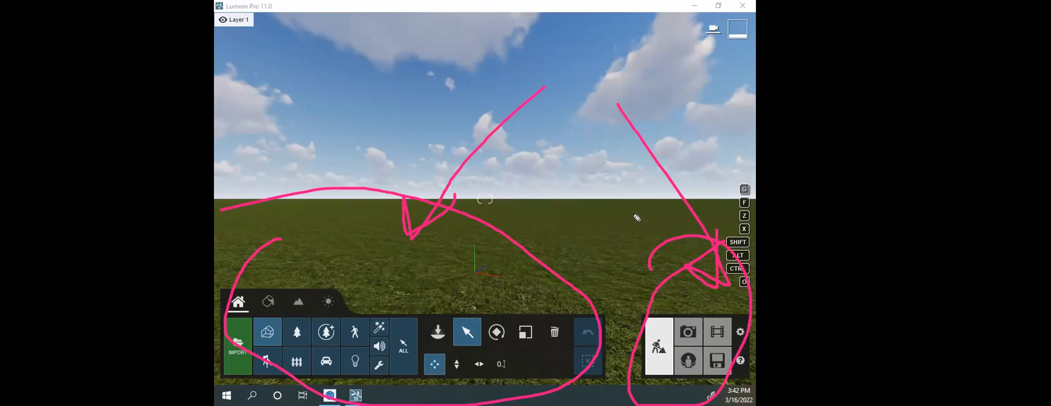
mouse_move(439, 126)
left_mouse_down()
mouse_move(610, 312)
mouse_move(710, 225)
left_mouse_up()
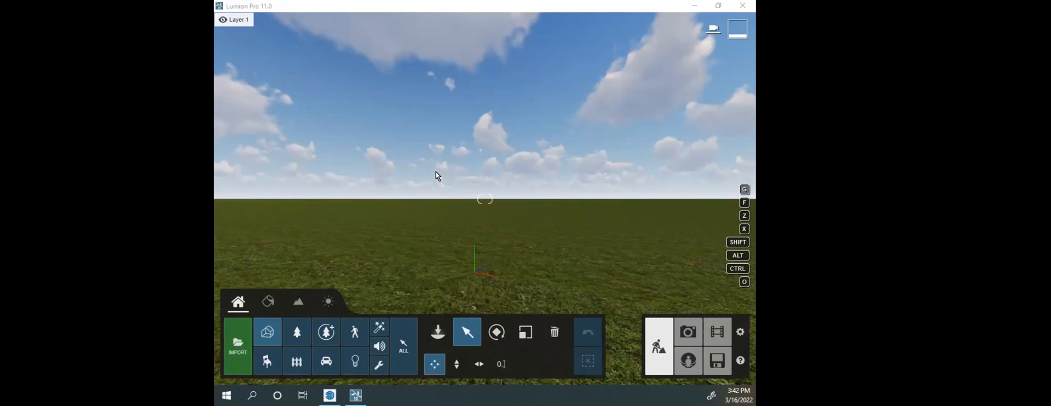
key("super+Tab")
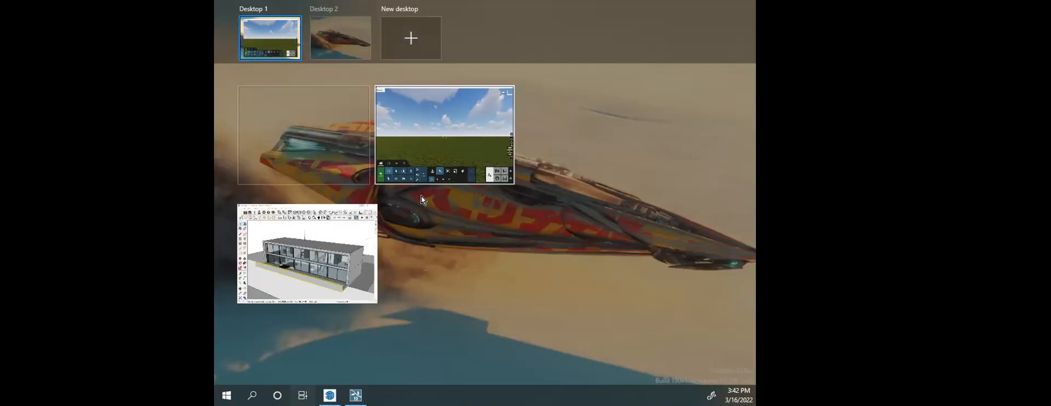
left_click(456, 128)
key("super+Tab")
left_click(472, 159)
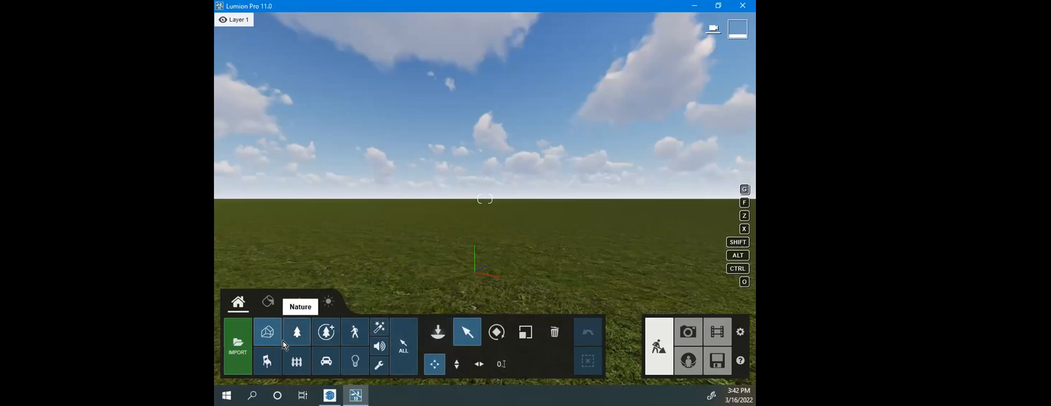
mouse_move(308, 37)
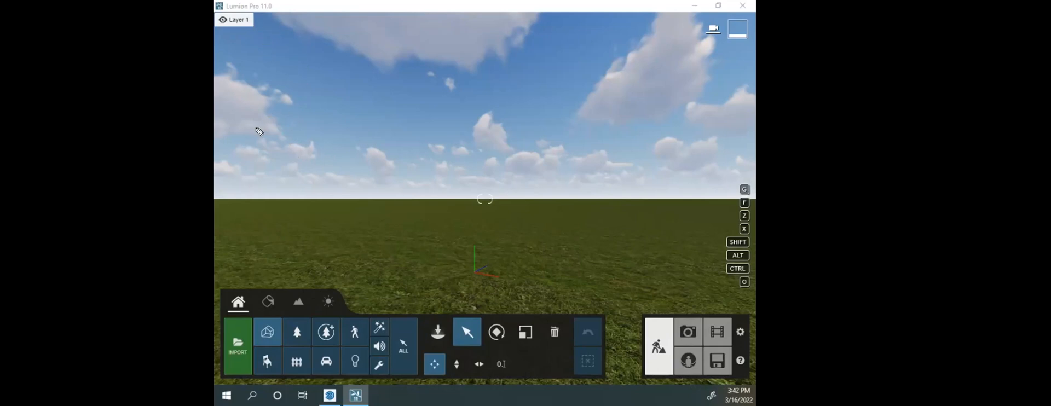
mouse_move(247, 165)
left_mouse_down()
mouse_move(237, 34)
mouse_move(225, 55)
mouse_move(259, 54)
left_mouse_up()
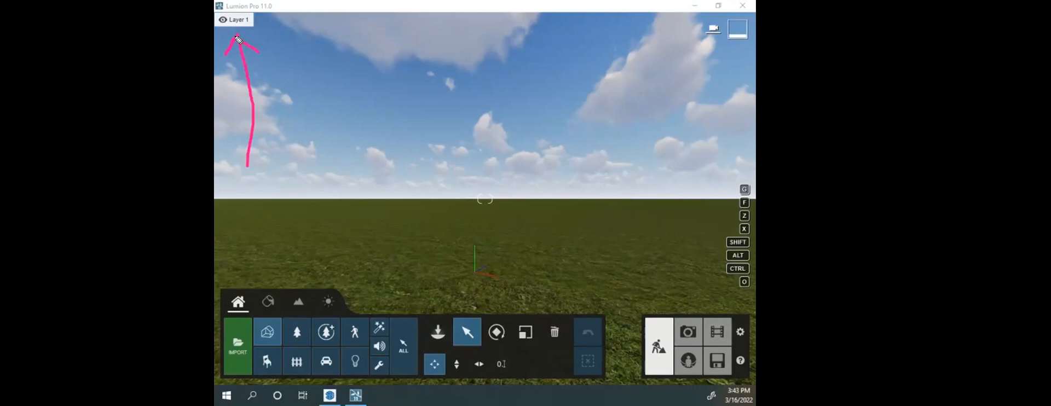
mouse_move(305, 140)
left_mouse_down()
mouse_move(275, 23)
mouse_move(268, 29)
mouse_move(293, 47)
left_mouse_up()
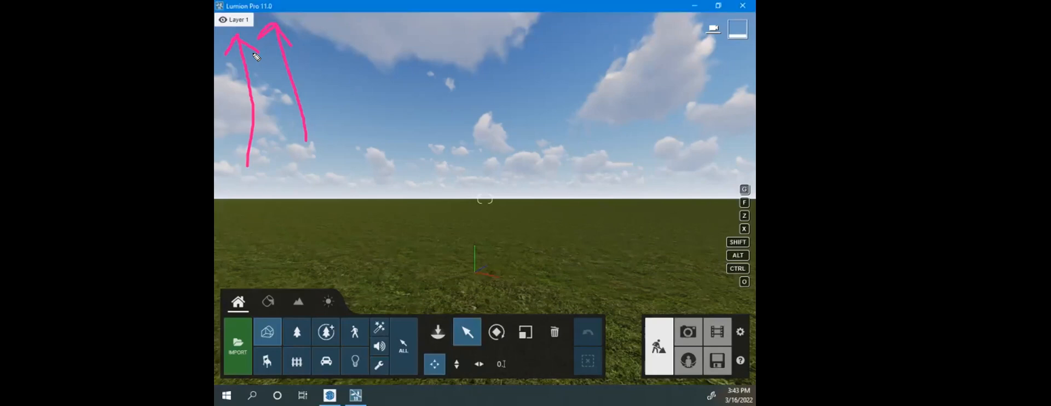
key("ctrl+shift")
key("ctrl+shift")
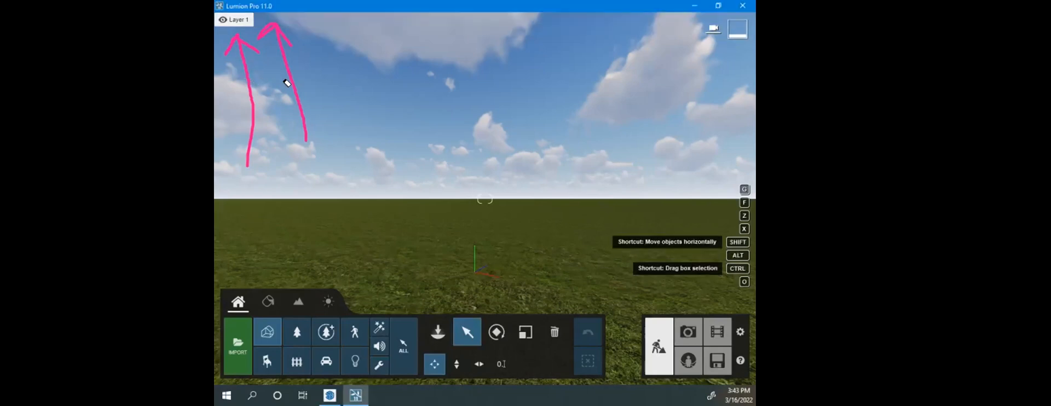
left_click(218, 56)
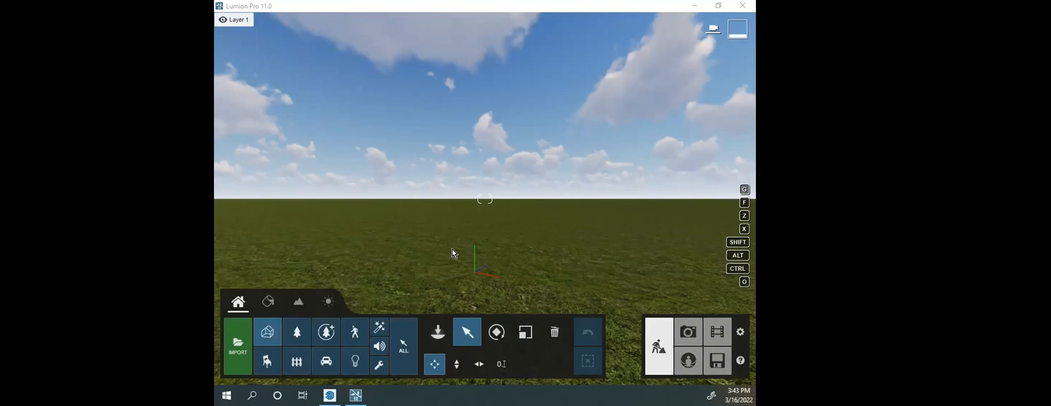
left_click(234, 347)
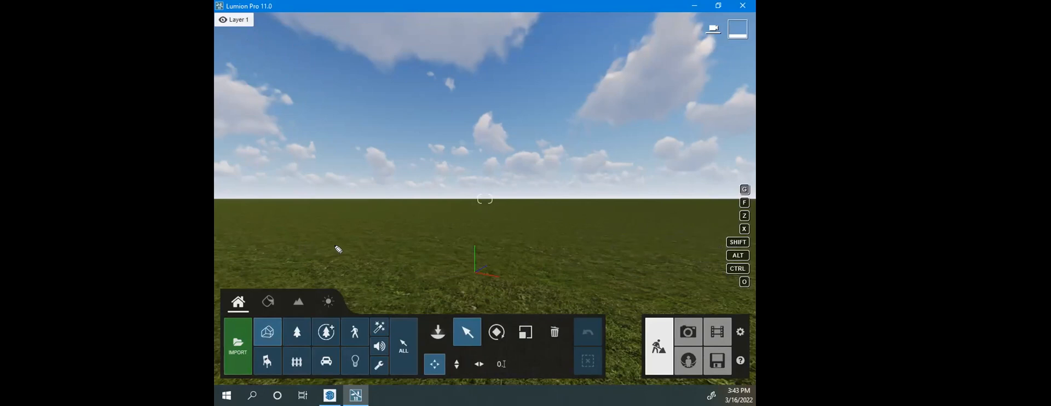
mouse_move(392, 202)
left_mouse_down()
mouse_move(233, 305)
mouse_move(230, 321)
mouse_move(236, 314)
left_mouse_up()
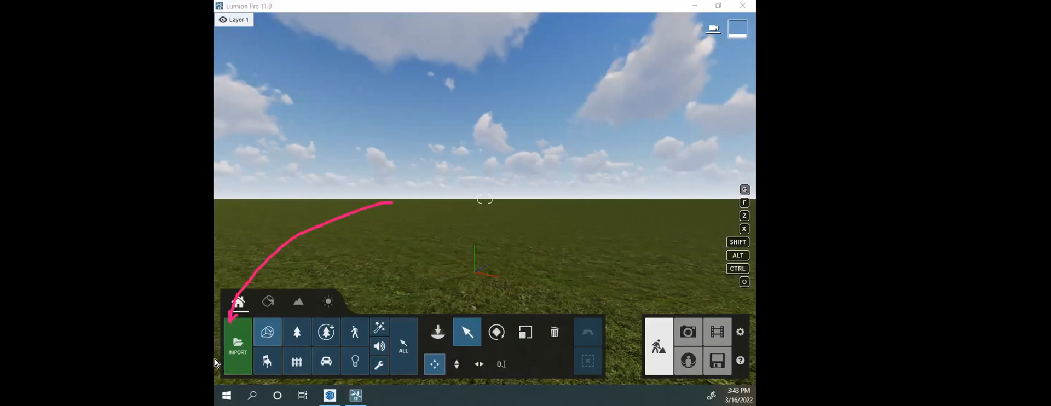
Step: Choose the "(Option#2 FBX FILE) SITE FOR ASSIGNMENT 2 - European City Environment.FBX" file from the desktop's Assignment 4 Demo folder for import
left_click(233, 350)
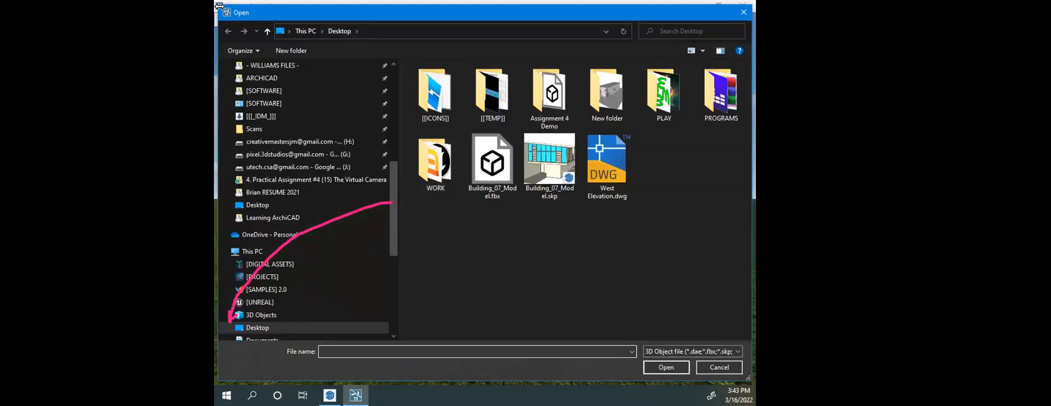
left_click_drag(217, 4, 389, 106)
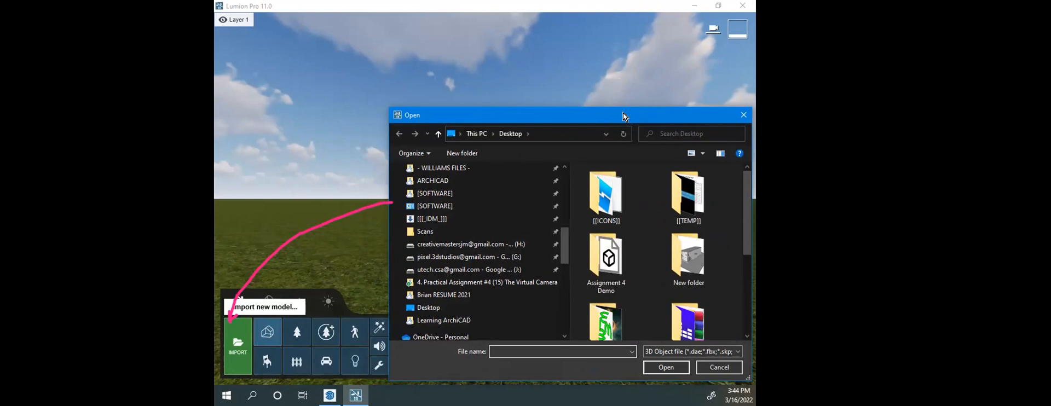
left_click_drag(623, 113, 488, 61)
scroll(570, 232, "down", 2)
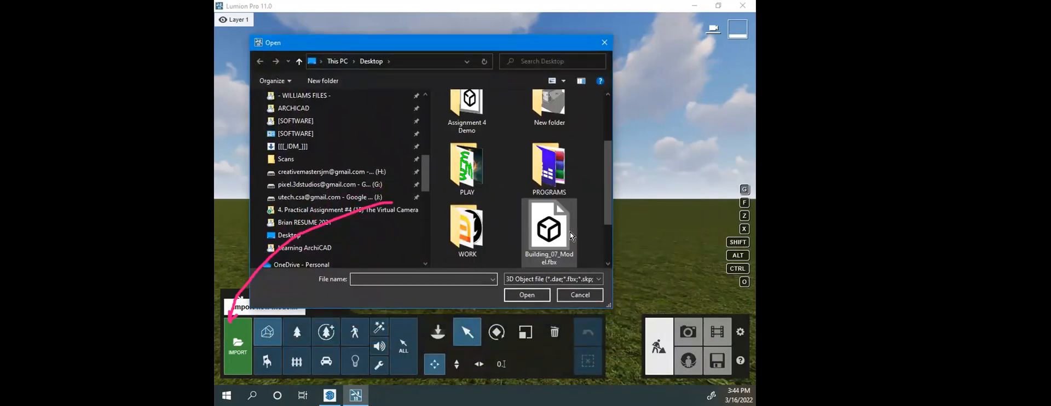
scroll(473, 106, "up", 1)
double_click(470, 118)
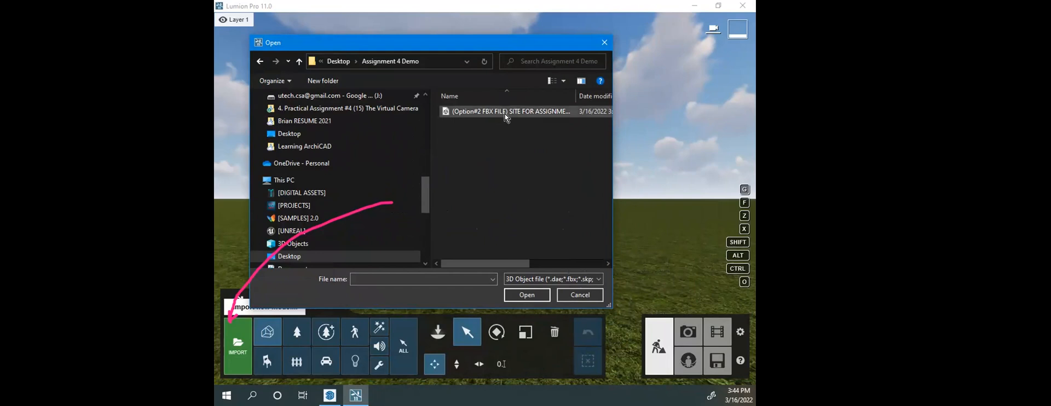
left_click(487, 115)
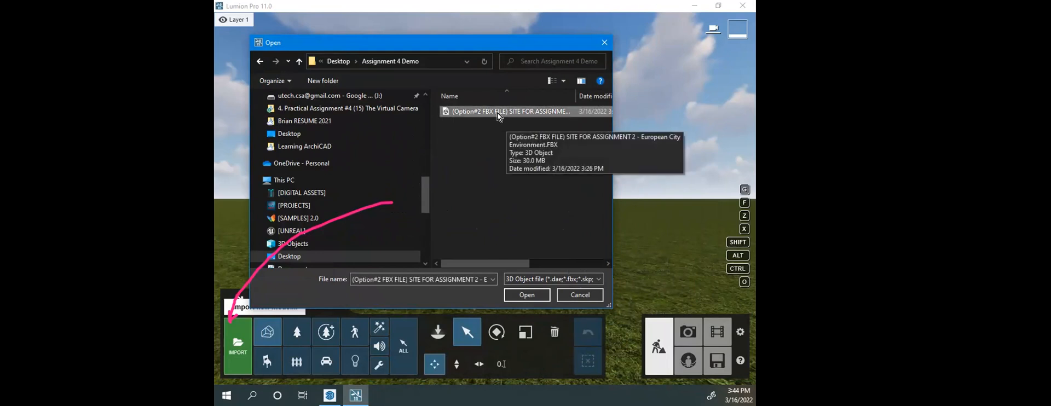
double_click(497, 111)
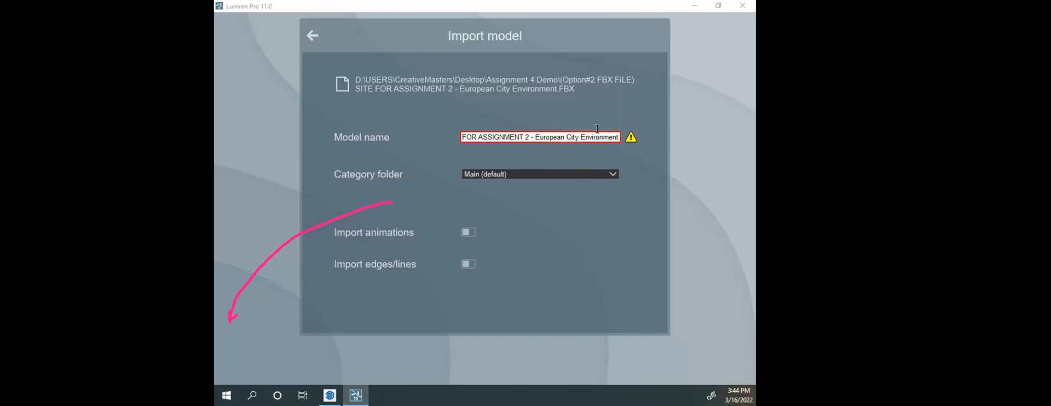
Step: Append 2 to the imported model's name so it ends in "European City Environment2"
left_click_drag(551, 133, 646, 135)
left_click(611, 134)
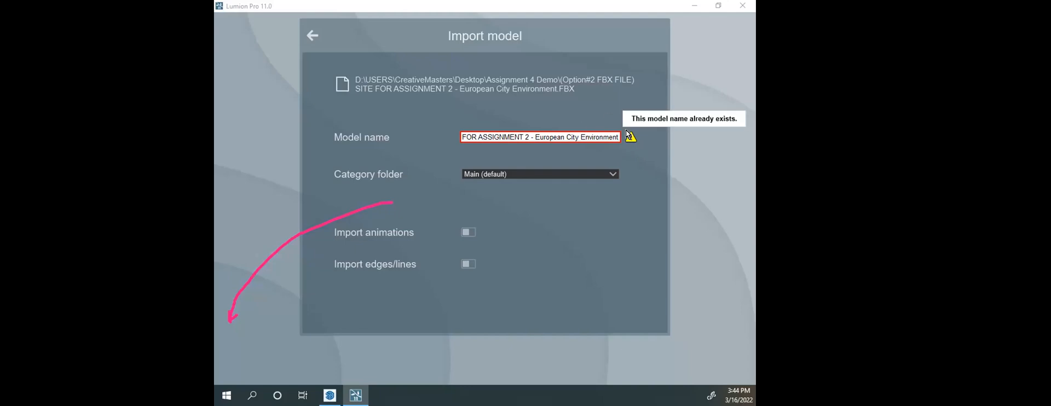
left_click_drag(473, 134, 446, 136)
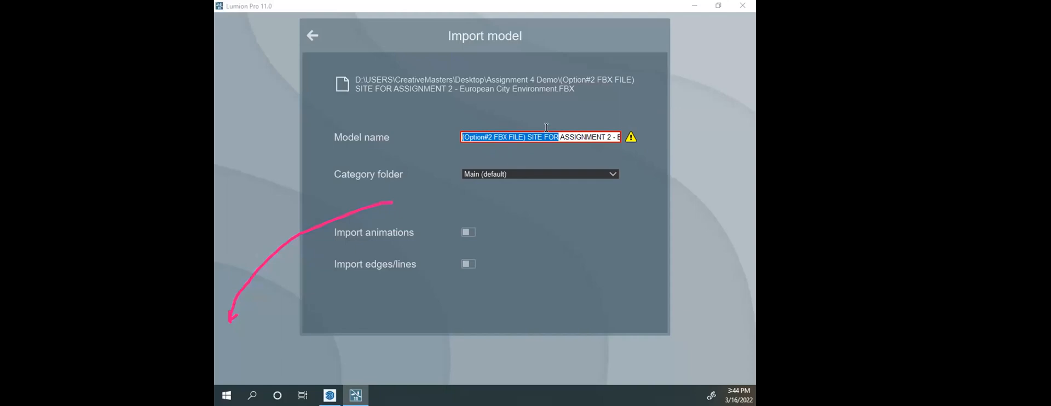
left_click_drag(467, 133, 664, 142)
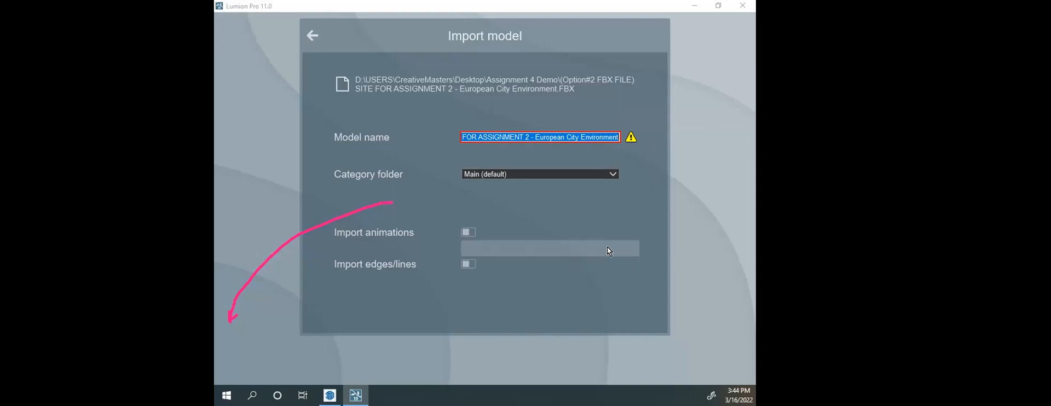
left_click(598, 228)
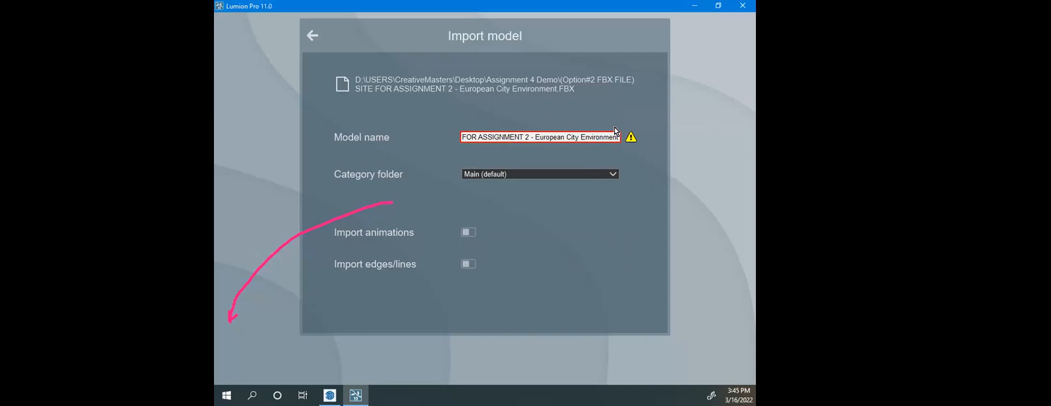
left_click(615, 134)
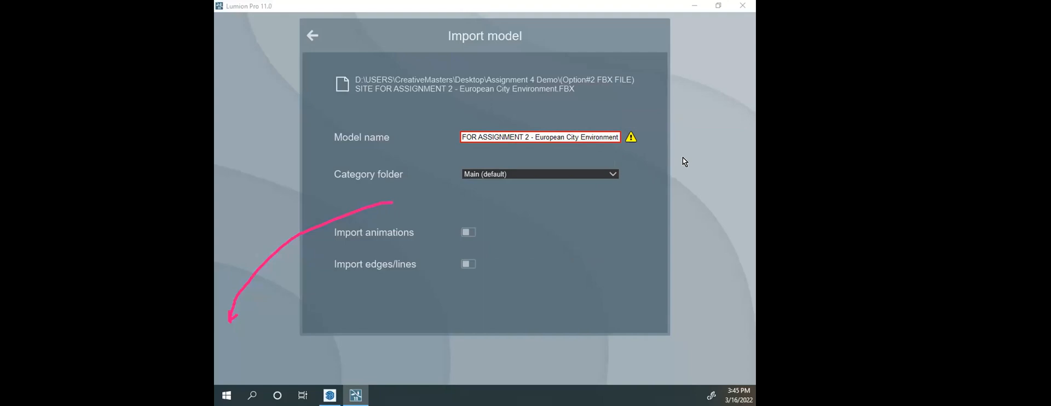
type("2")
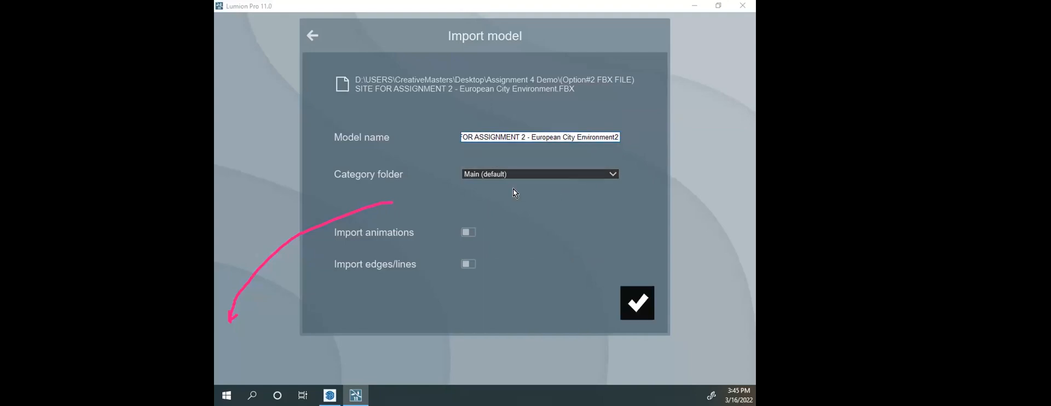
Step: Assign the model to a new category folder named "Site Model" and start the import
left_click(563, 174)
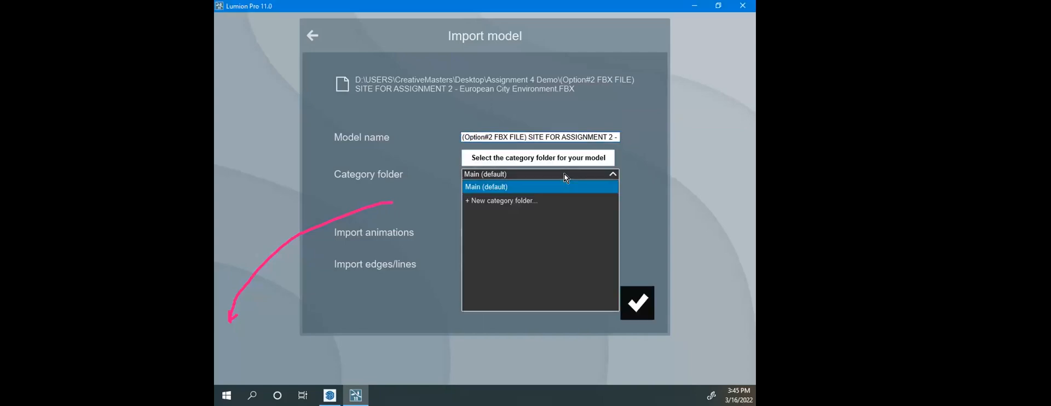
left_click(523, 201)
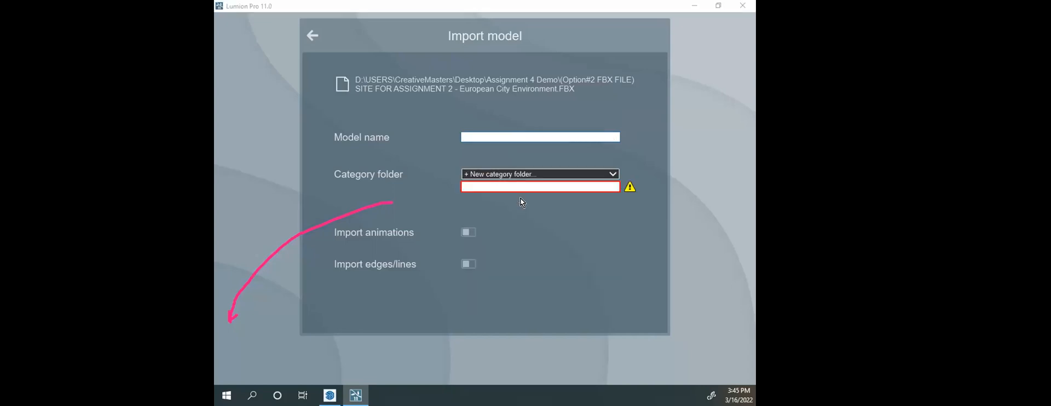
left_click(562, 186)
type("S")
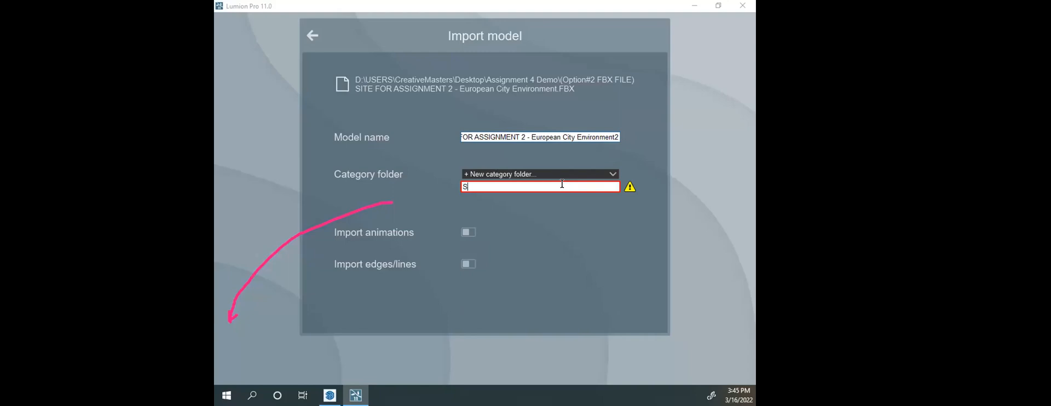
type("ite Model")
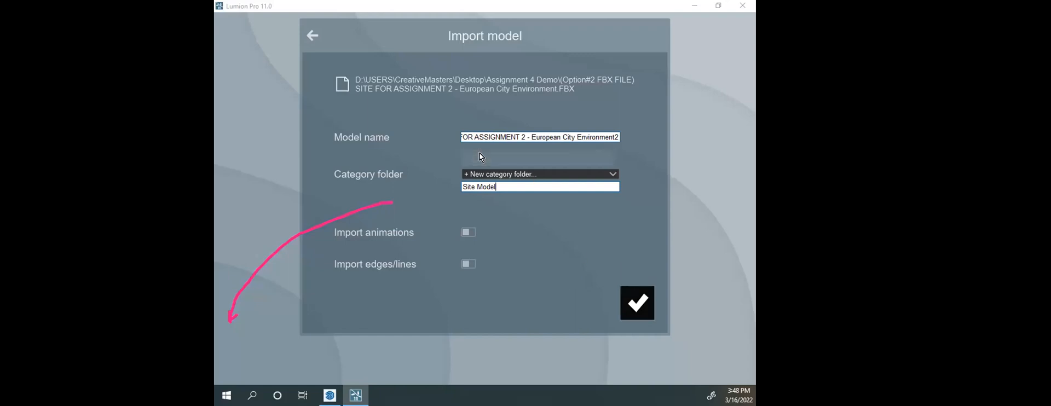
left_click(634, 303)
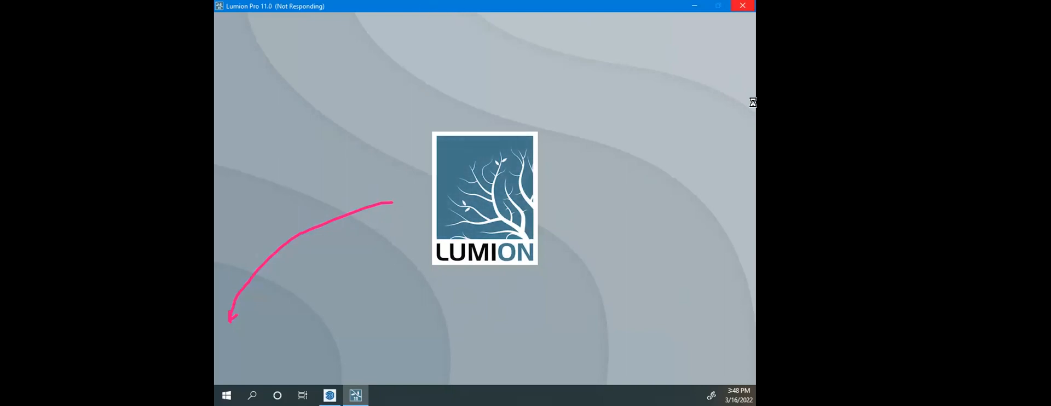
Step: Switch to SketchUp and save Building_16_Model.skp as a SketchUp Version 7 file in the desktop's Assignment 4 Demo folder
left_click(328, 394)
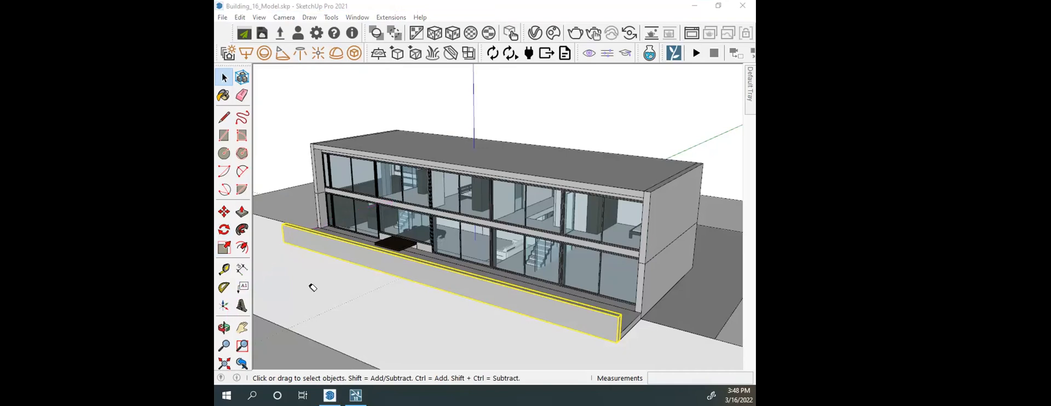
left_click(223, 17)
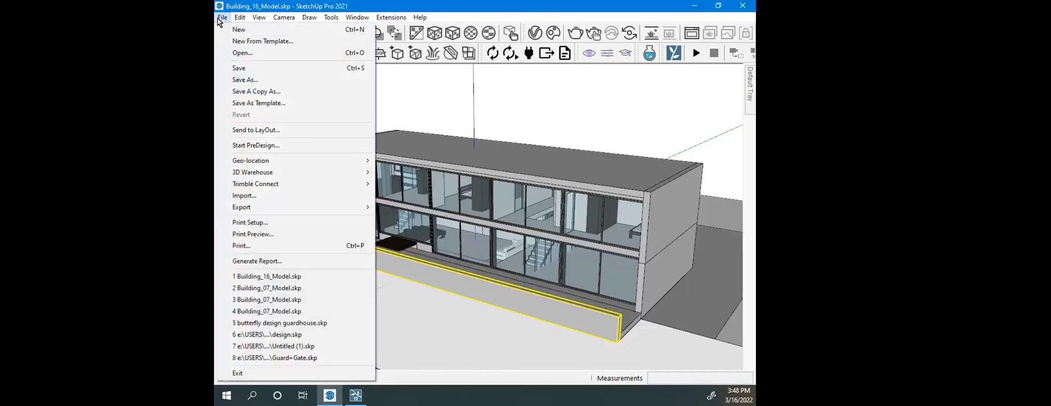
left_click(245, 80)
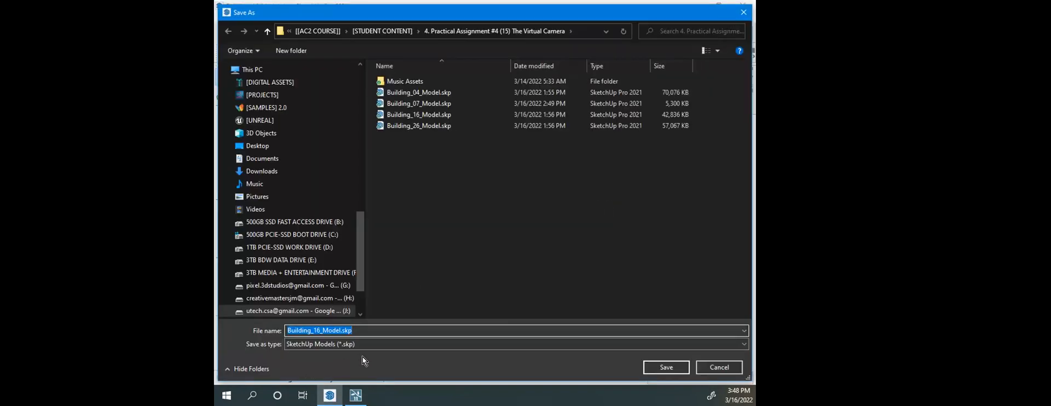
left_click(381, 343)
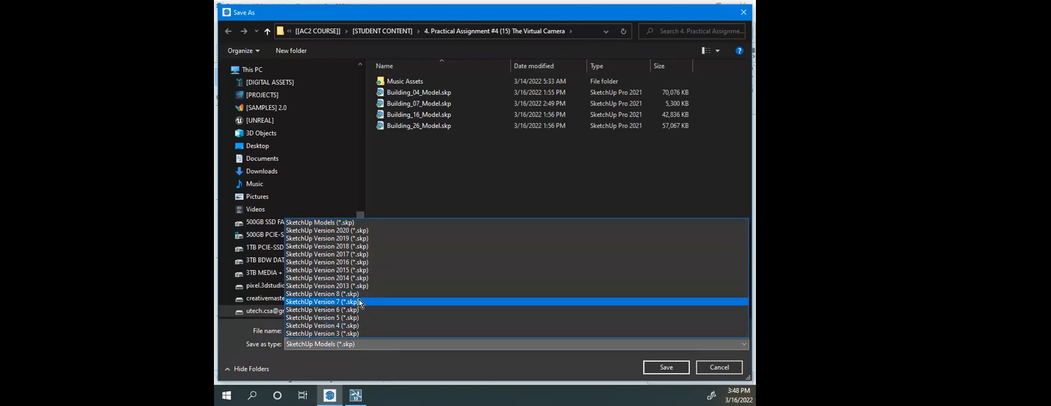
left_click(350, 302)
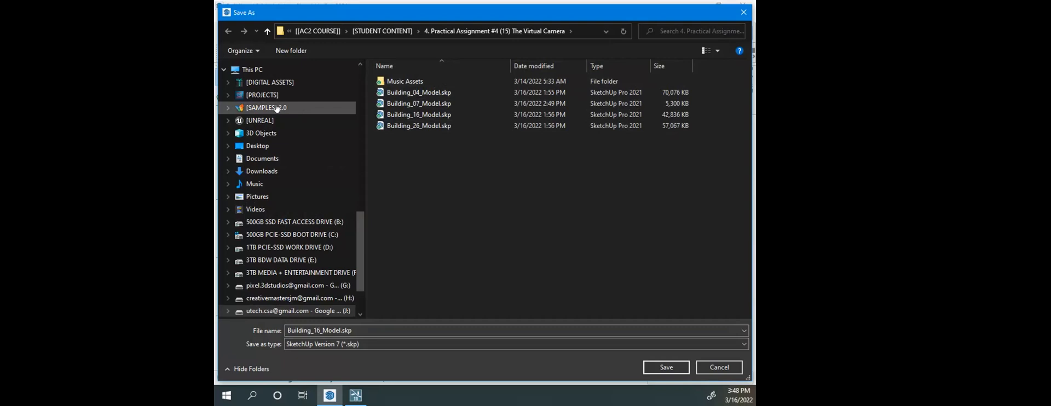
left_click(309, 147)
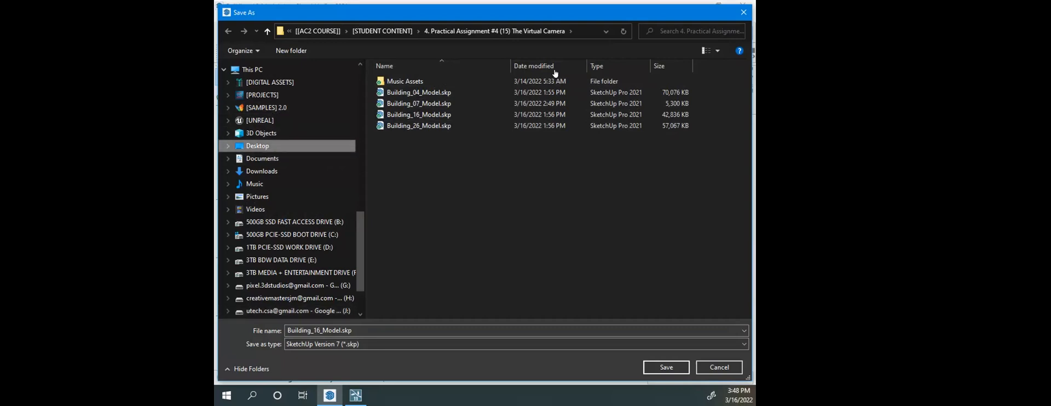
double_click(536, 88)
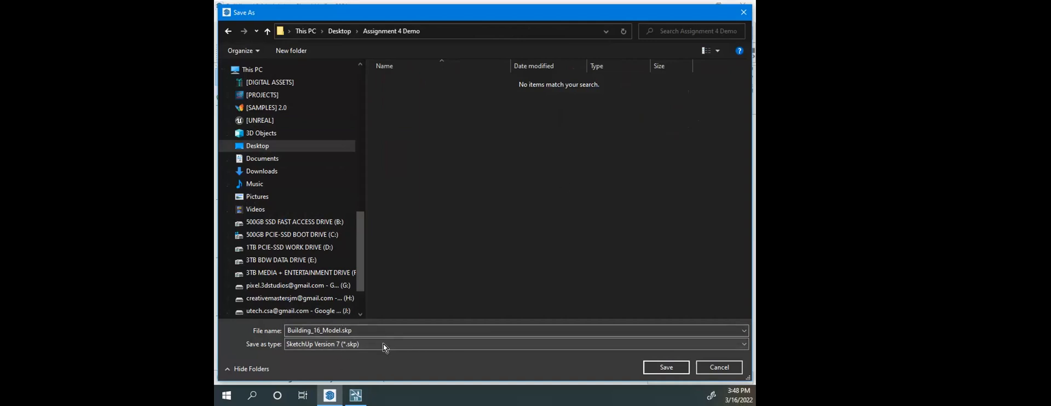
left_click(660, 367)
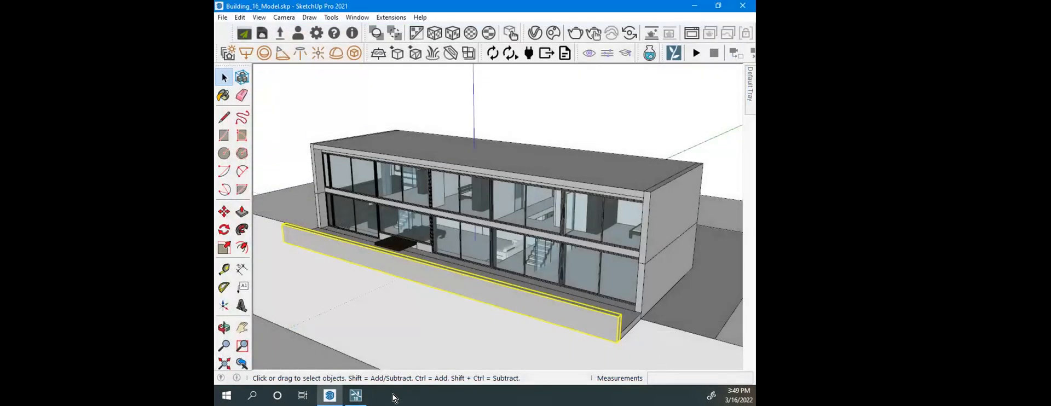
Step: Check the import progress in Lumion, and return to SketchUp to look at the Lumion LiveSync tools
left_click(355, 396)
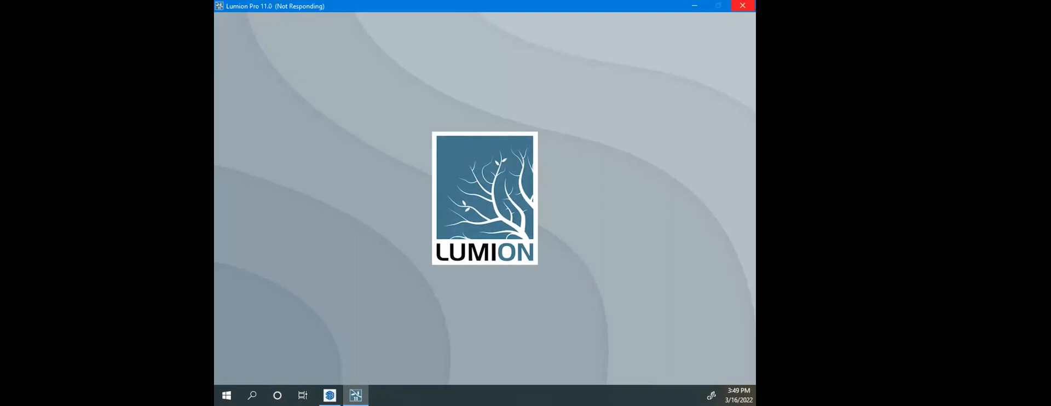
left_click(330, 395)
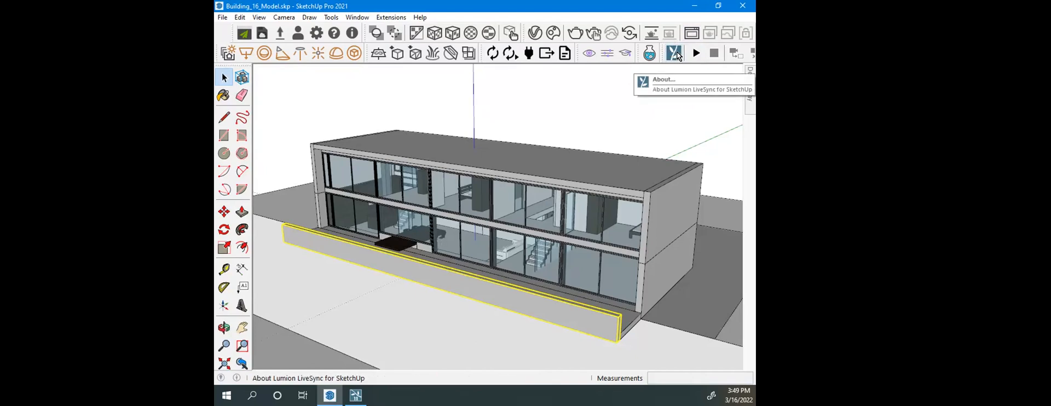
left_click(675, 54)
Step: Switch to Lumion, place the imported site model at ground level in the scene and clear the placement selection
left_click(363, 394)
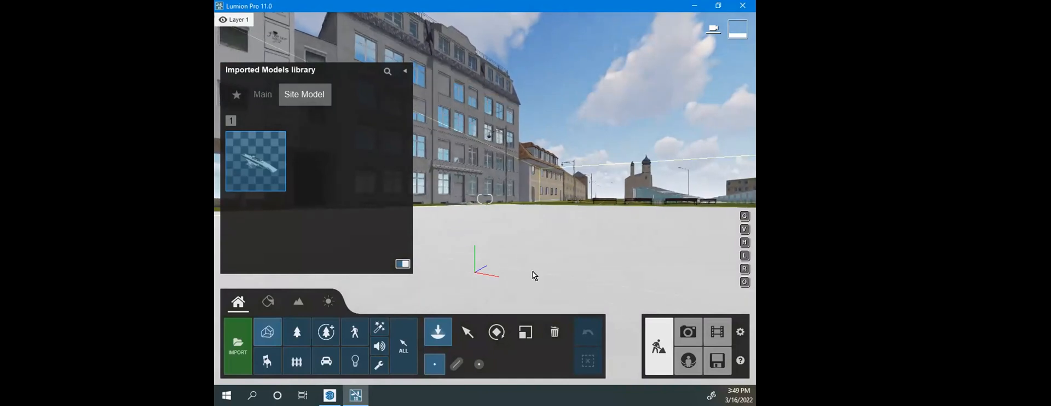
left_click(484, 271)
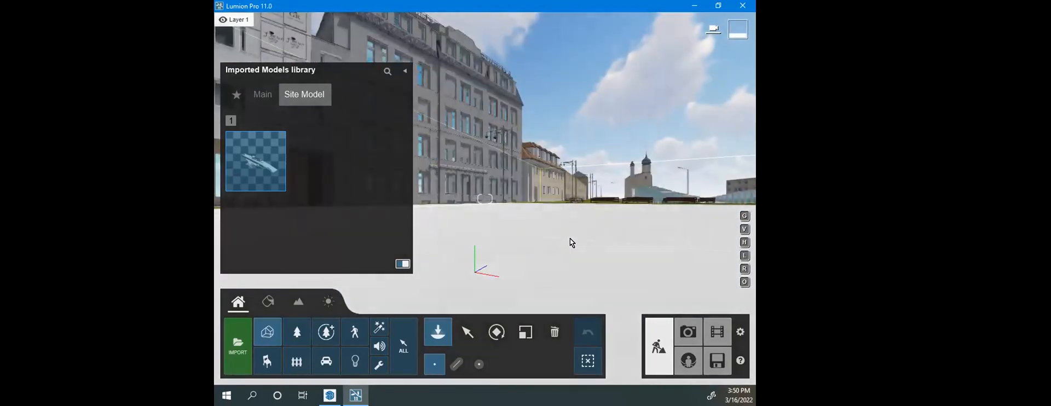
key("Escape")
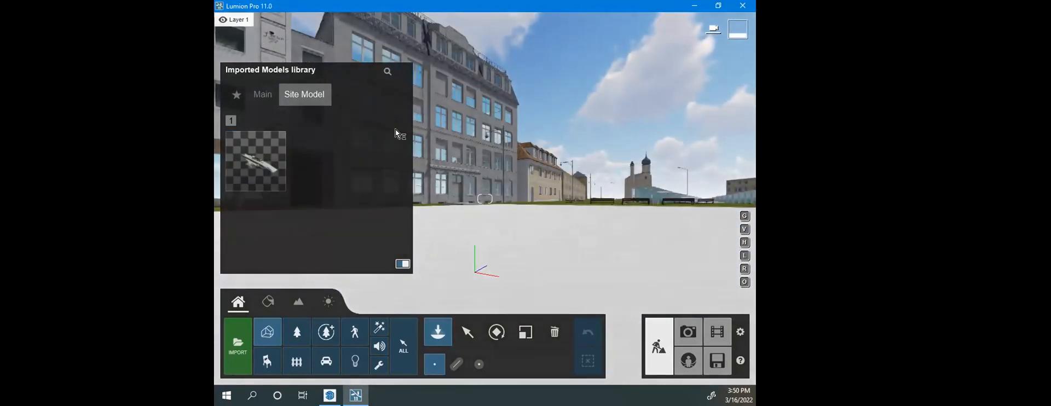
Step: Examine the placed city site from a raised viewpoint, looking over the paved plaza, the surrounding buildings and the navigation shortcuts
mouse_move(572, 173)
right_mouse_down()
mouse_move(608, 192)
mouse_move(274, 193)
mouse_move(470, 191)
mouse_move(569, 172)
right_mouse_up()
key("w")
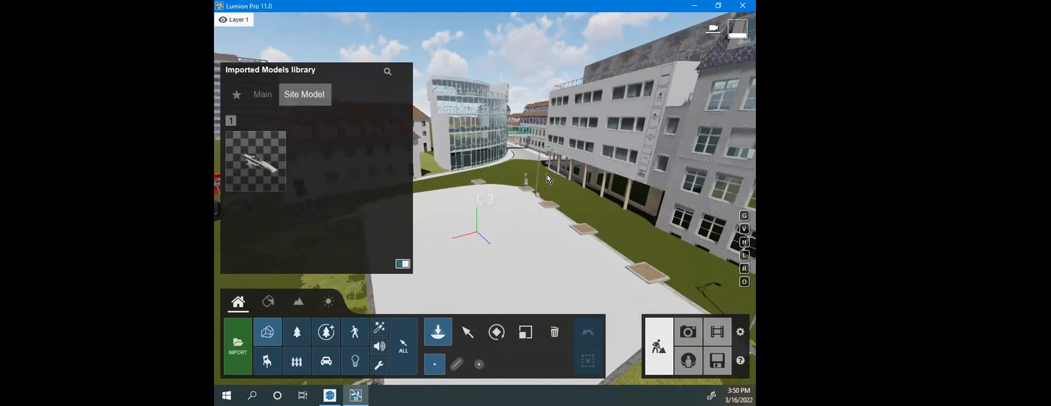
right_click_drag(647, 166, 646, 173)
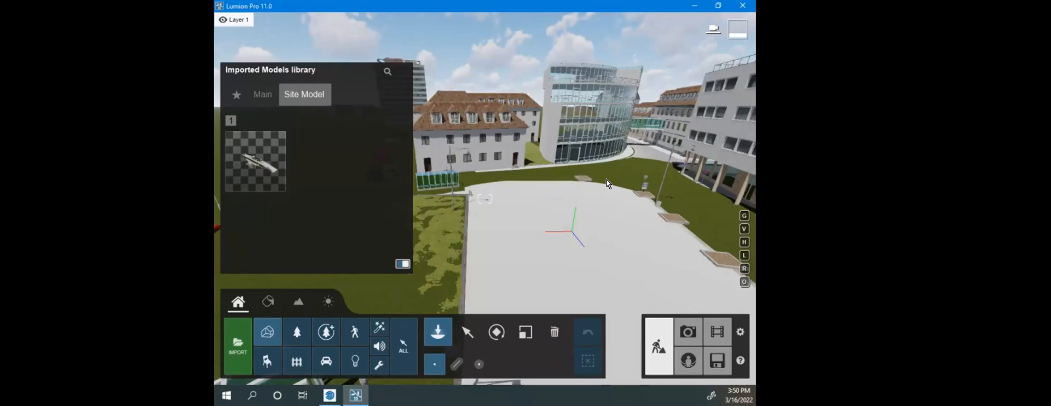
right_click_drag(649, 229, 613, 205)
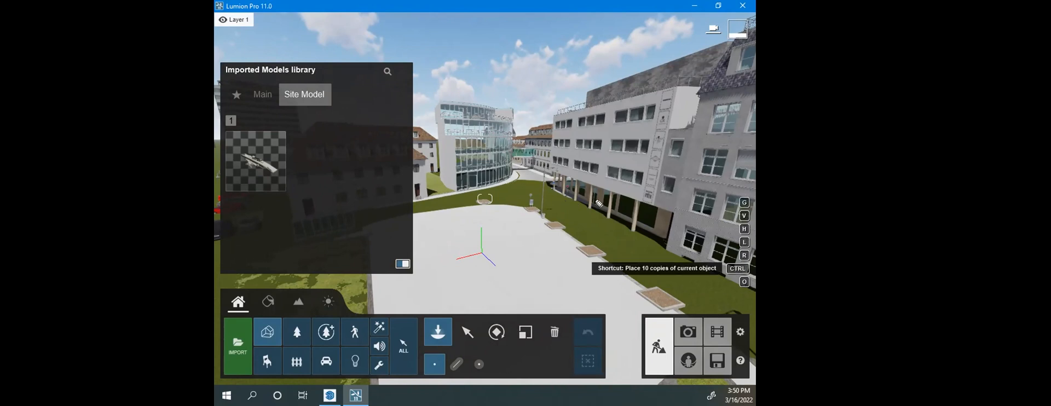
mouse_move(504, 91)
left_mouse_down()
mouse_move(718, 215)
mouse_move(682, 216)
left_mouse_up()
mouse_move(690, 186)
left_mouse_down()
mouse_move(716, 213)
mouse_move(693, 251)
mouse_move(755, 264)
mouse_move(725, 221)
left_mouse_up()
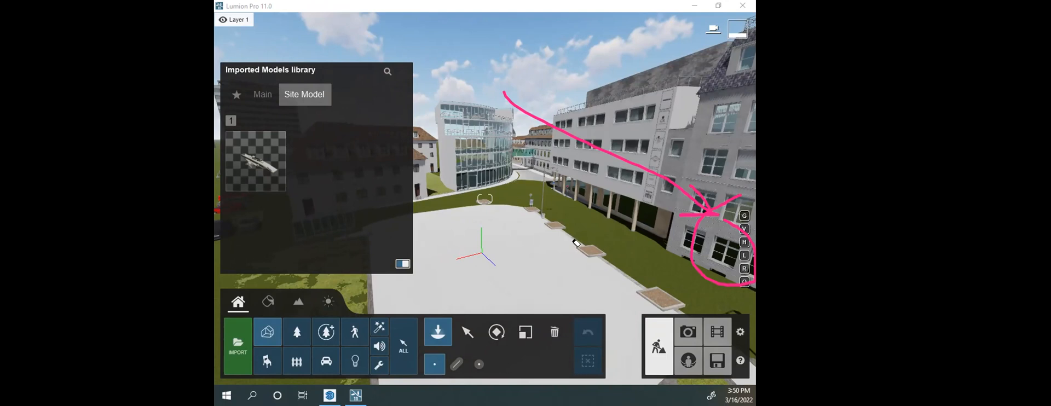
mouse_move(503, 242)
right_mouse_down()
mouse_move(496, 295)
mouse_move(443, 334)
mouse_move(465, 353)
mouse_move(513, 336)
mouse_move(530, 305)
mouse_move(520, 282)
mouse_move(488, 265)
mouse_move(432, 271)
mouse_move(438, 311)
mouse_move(473, 285)
mouse_move(455, 274)
mouse_move(418, 286)
mouse_move(474, 271)
right_mouse_up()
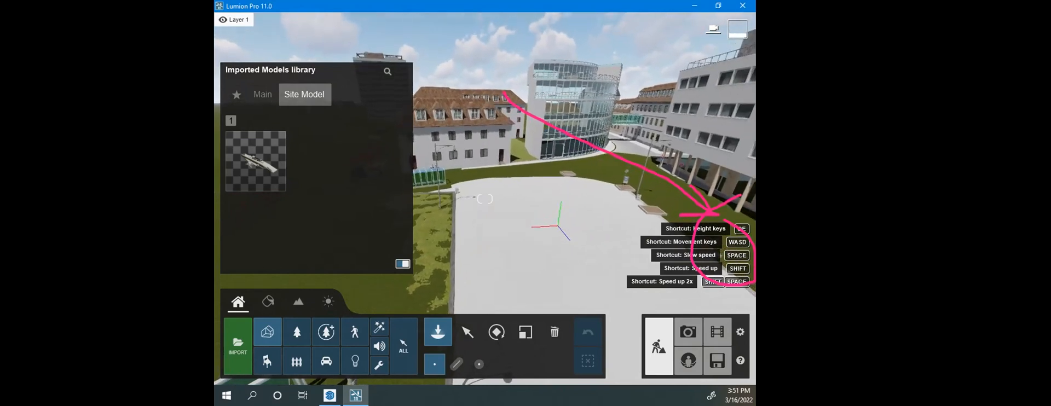
Step: Look over the plaza, and compare the Main and Site Model categories of the imported models library
key("w")
mouse_move(474, 271)
right_mouse_down()
mouse_move(503, 245)
mouse_move(501, 225)
mouse_move(567, 241)
mouse_move(512, 235)
right_mouse_up()
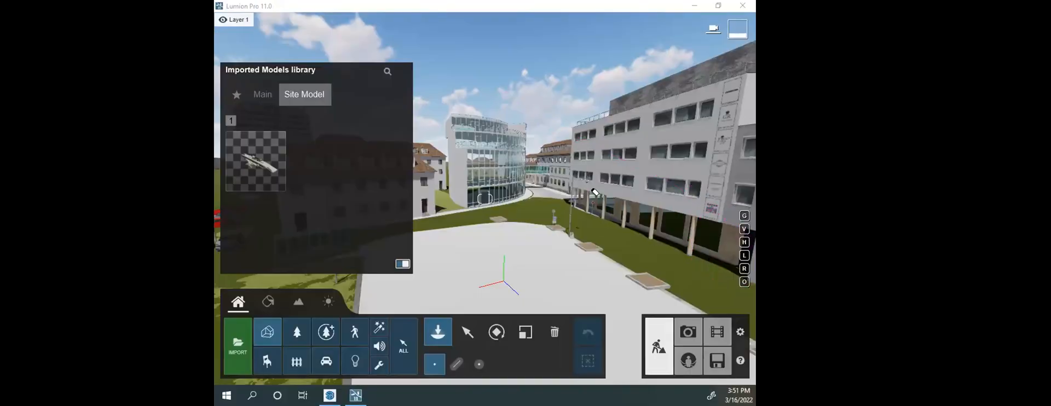
left_click(601, 105)
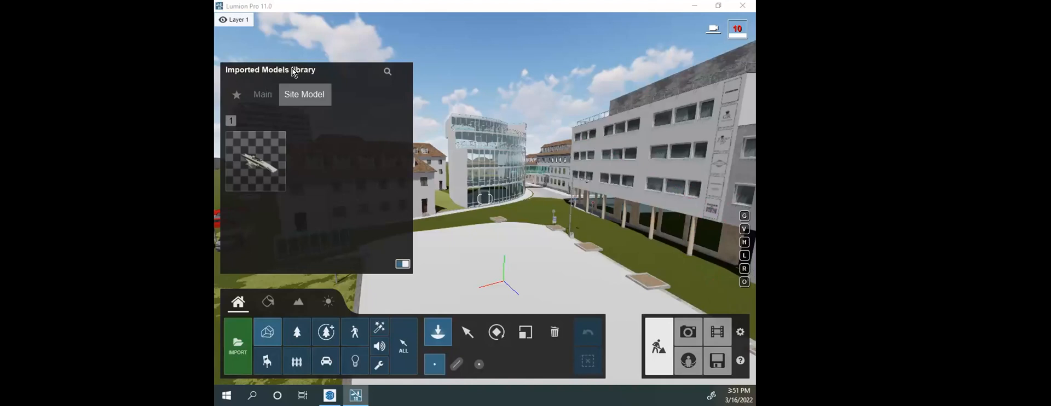
left_click(309, 69)
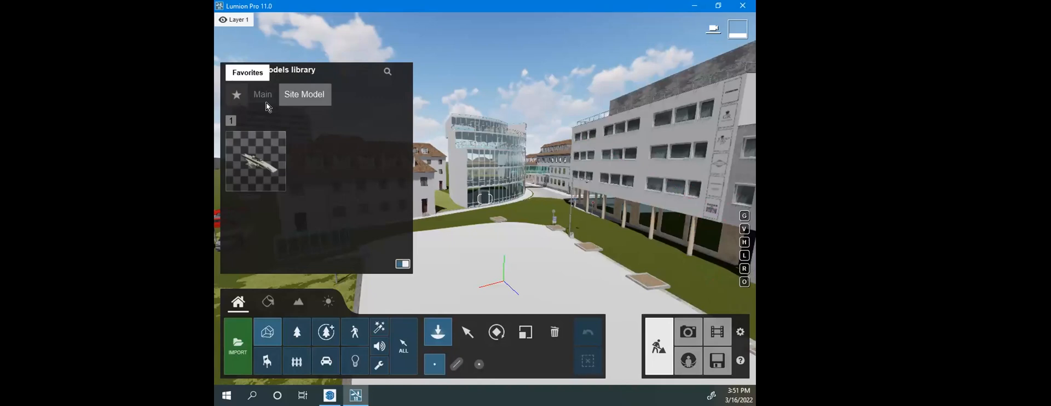
mouse_move(274, 158)
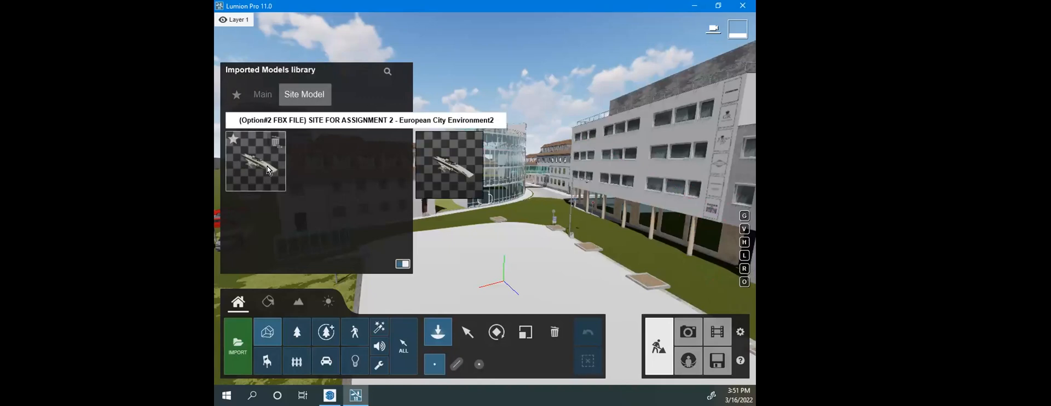
left_click(265, 96)
mouse_move(317, 229)
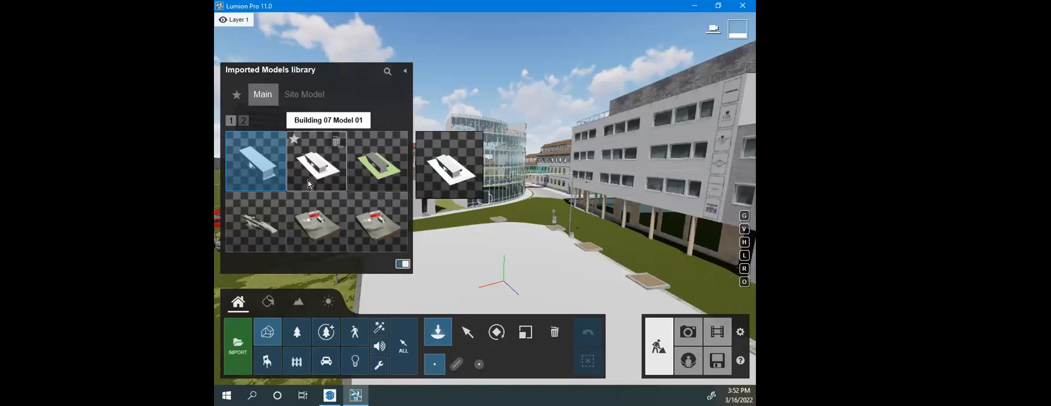
left_click(297, 100)
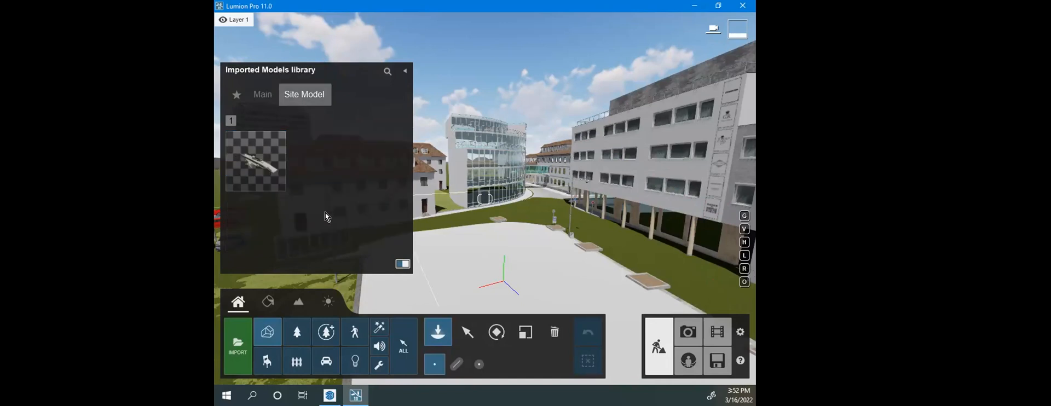
Step: Examine the paved plaza and the buildings around it from a high, downward-looking viewpoint
left_click(257, 163)
right_click_drag(477, 165, 460, 246)
key("s")
key("d")
right_click_drag(552, 165, 522, 139)
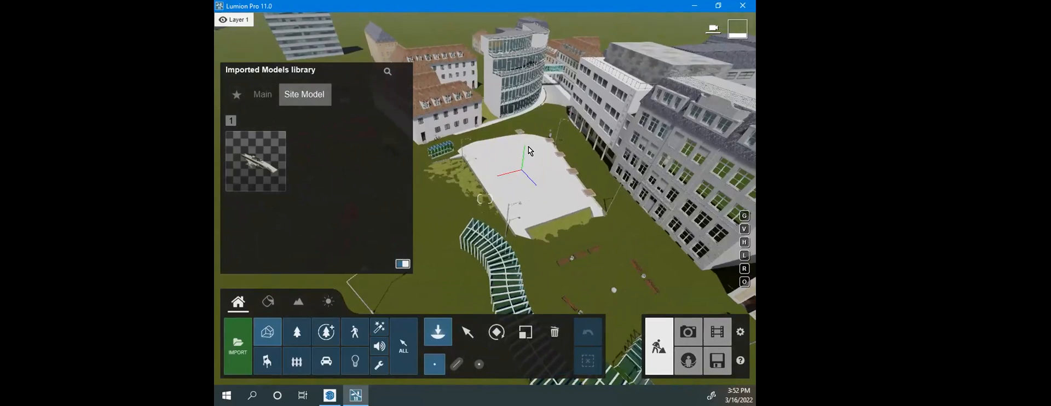
mouse_move(512, 61)
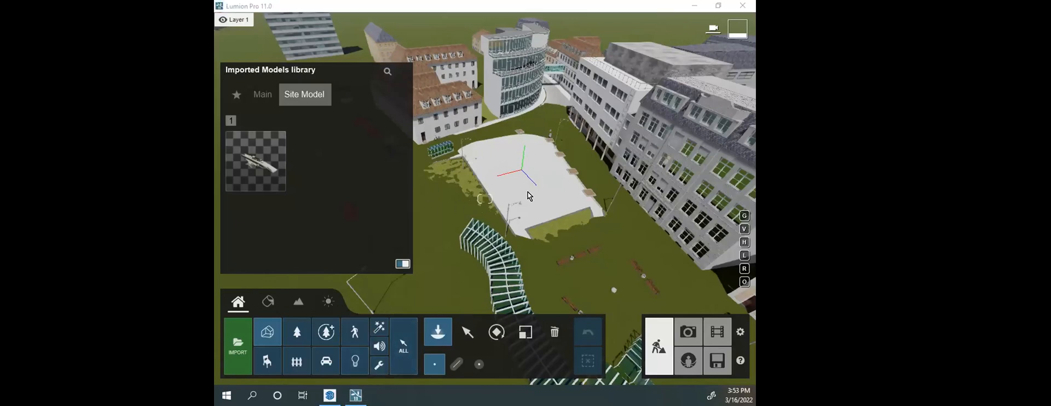
Step: Check the Lumion LiveSync version information in SketchUp, minimize SketchUp and switch back to Lumion
left_click(693, 7)
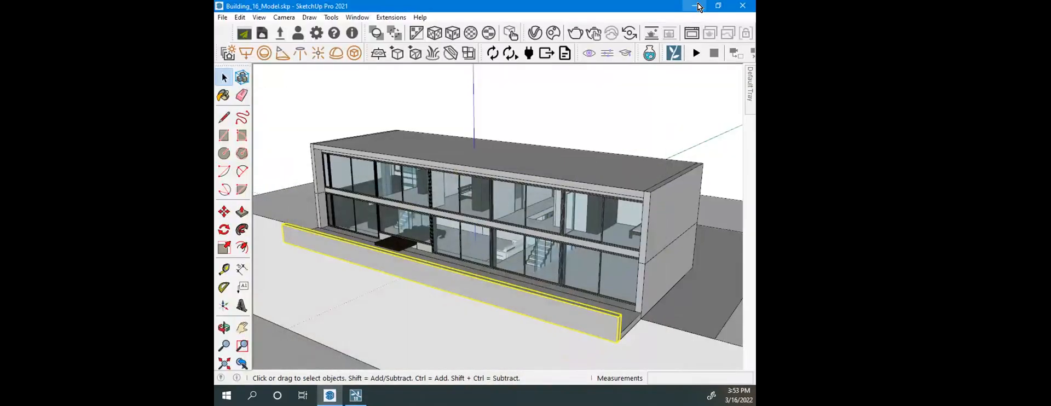
left_click(670, 52)
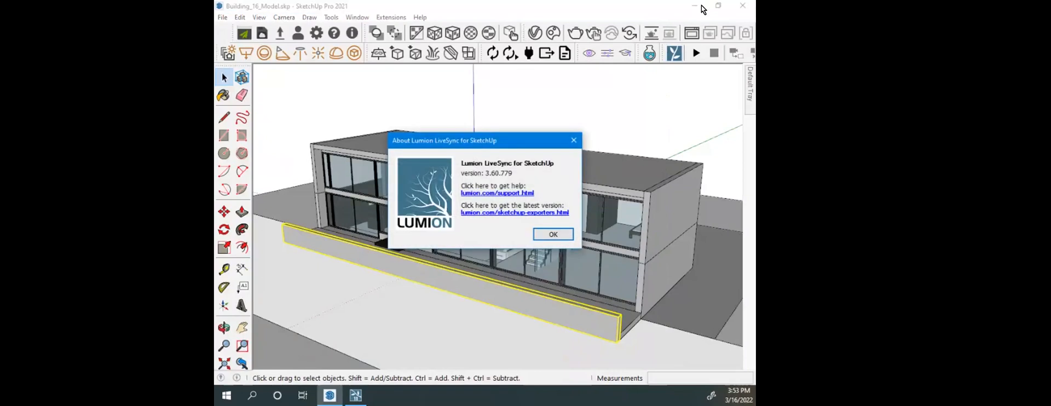
key("Escape")
left_click(691, 6)
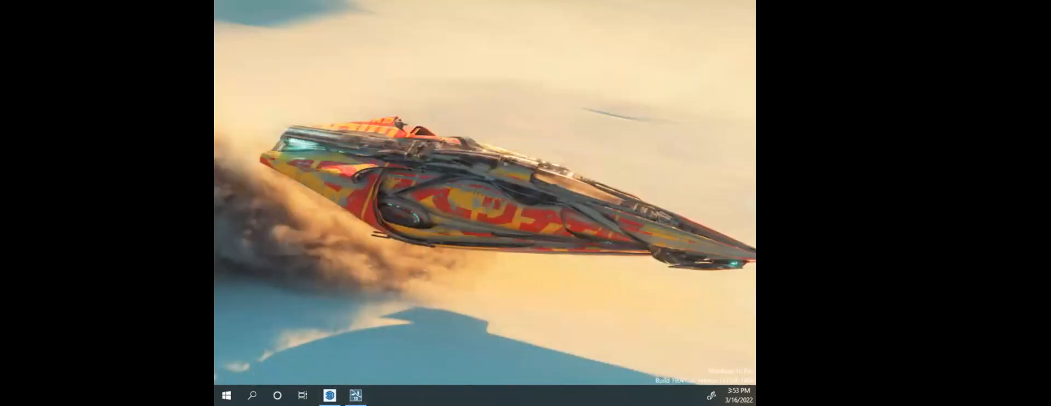
left_click(355, 395)
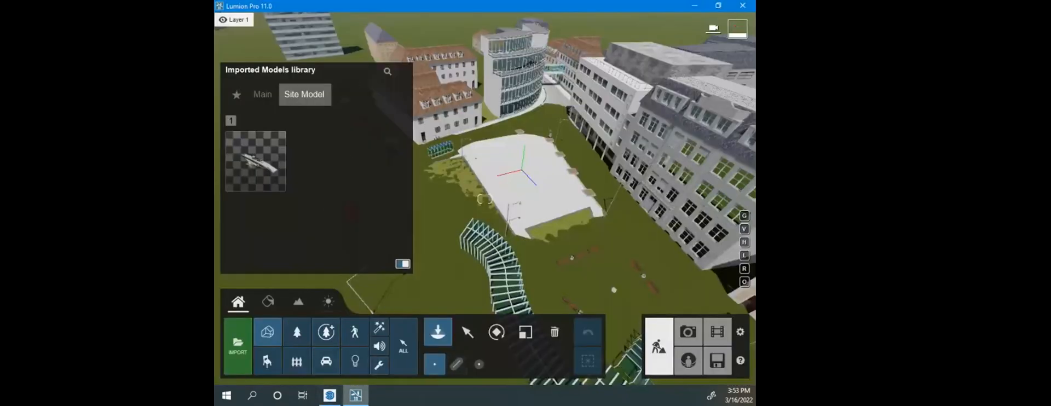
left_click(410, 392)
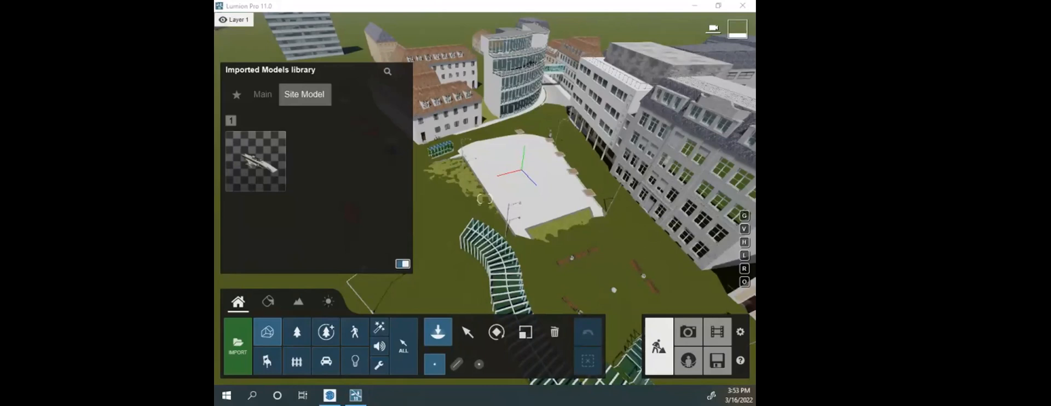
Step: Switch to Chrome and open the Option#2 MAX FILE archive from the file list on the csa-utechjamaica.org course page
left_click_drag(755, 2, 486, 129)
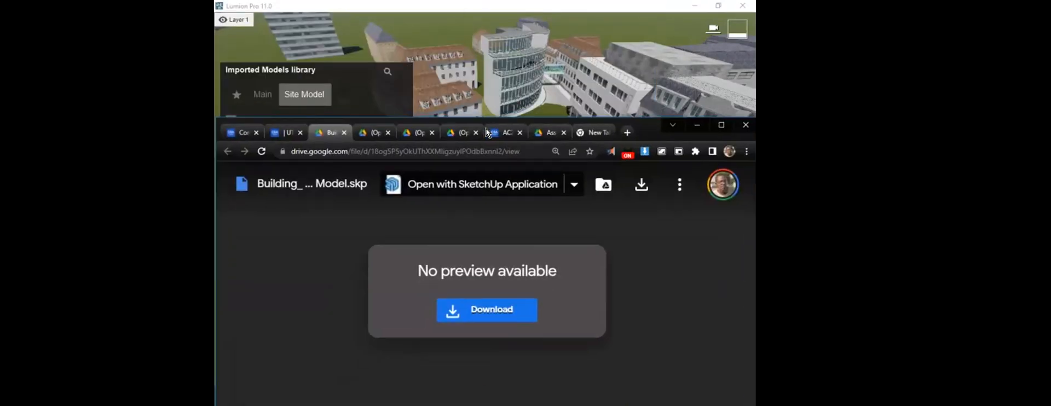
left_click(721, 125)
left_click(285, 9)
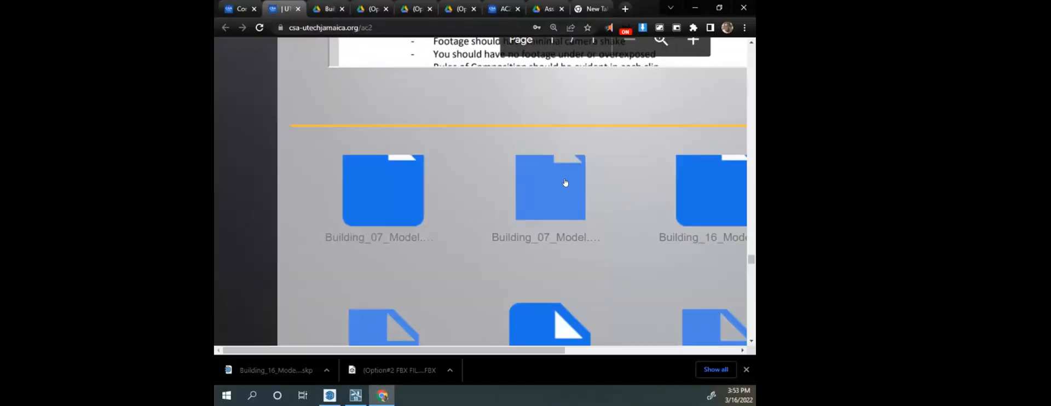
scroll(563, 181, "down", 3)
scroll(547, 186, "down", 3, "ctrl")
scroll(630, 199, "down", 3)
scroll(547, 191, "up", 2)
scroll(493, 189, "down", 3)
scroll(463, 191, "up", 3)
scroll(463, 190, "up", 1)
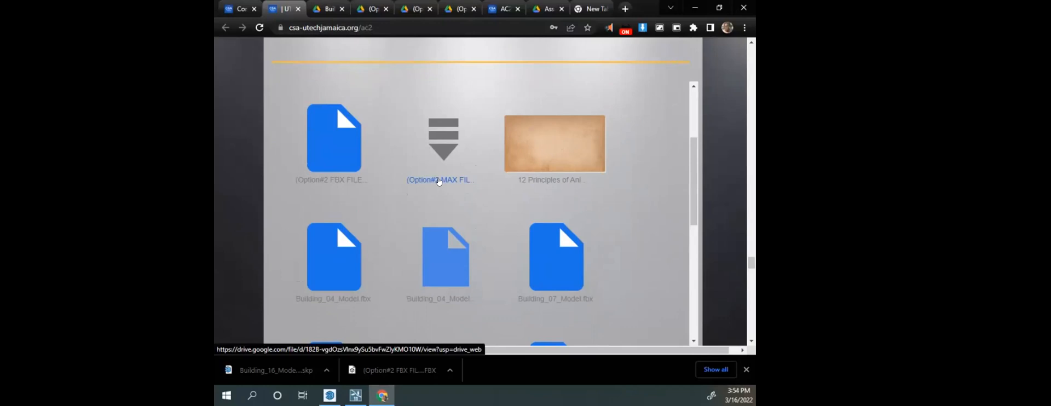
scroll(422, 245, "down", 2)
scroll(422, 244, "up", 3)
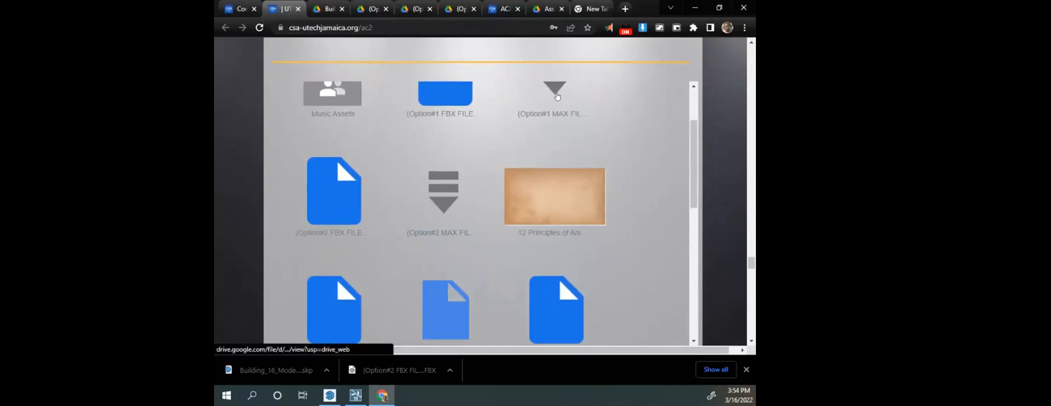
left_click(448, 232)
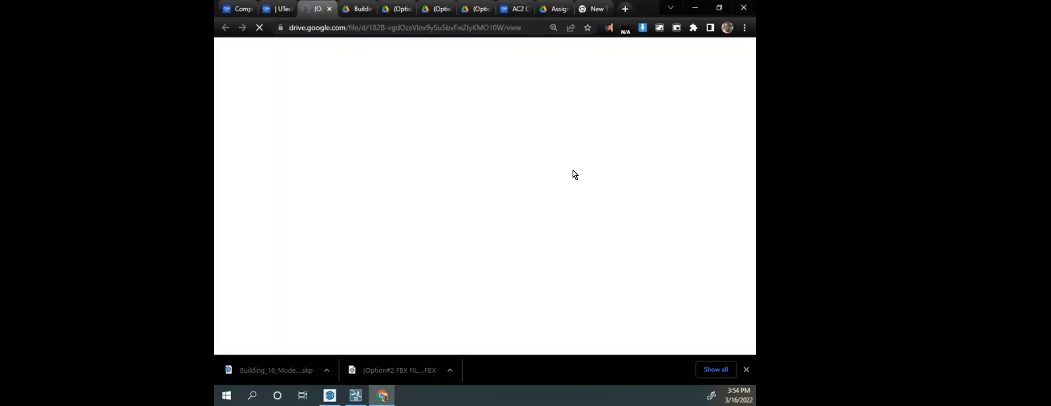
Step: Accept the signed-in Google account and download the Option#2 MAX FILE European City Environment.rar from Drive despite the virus-scan notice
left_click(695, 252)
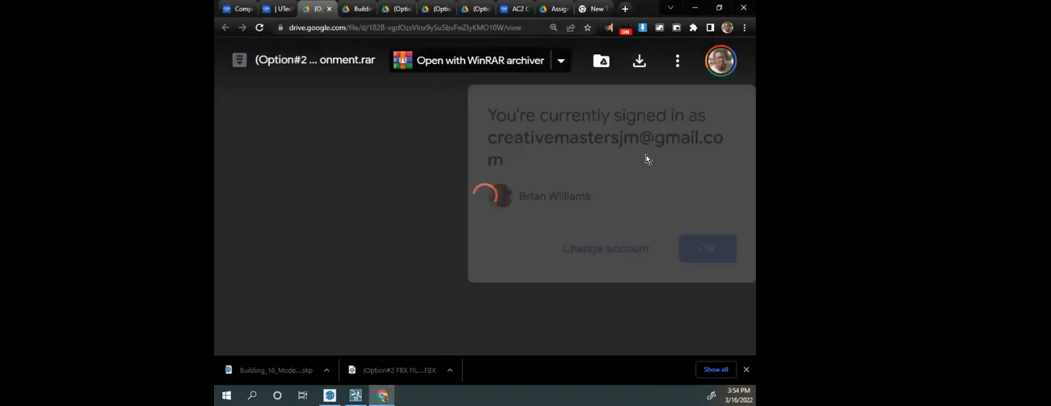
key("ctrl+minus")
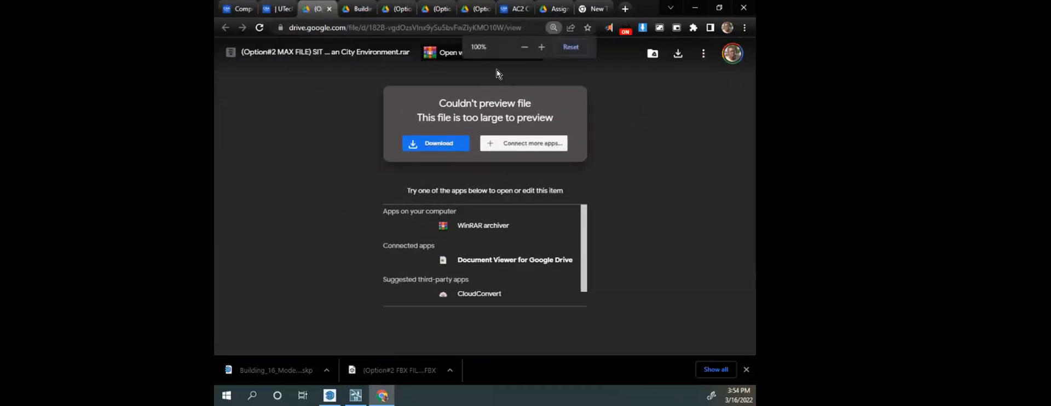
left_click(441, 142)
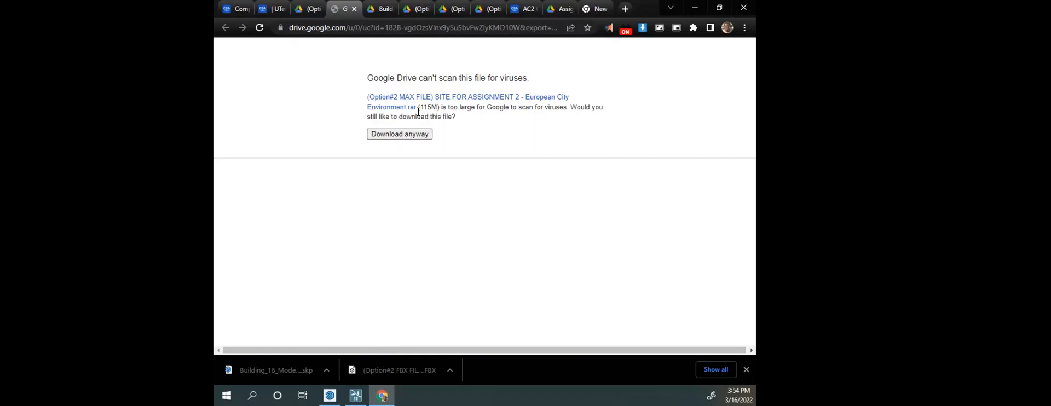
left_click_drag(420, 106, 436, 111)
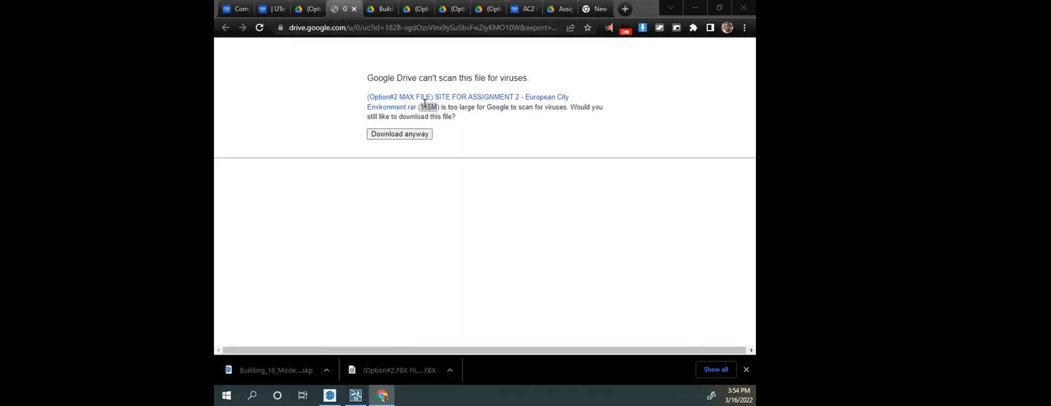
left_click(401, 135)
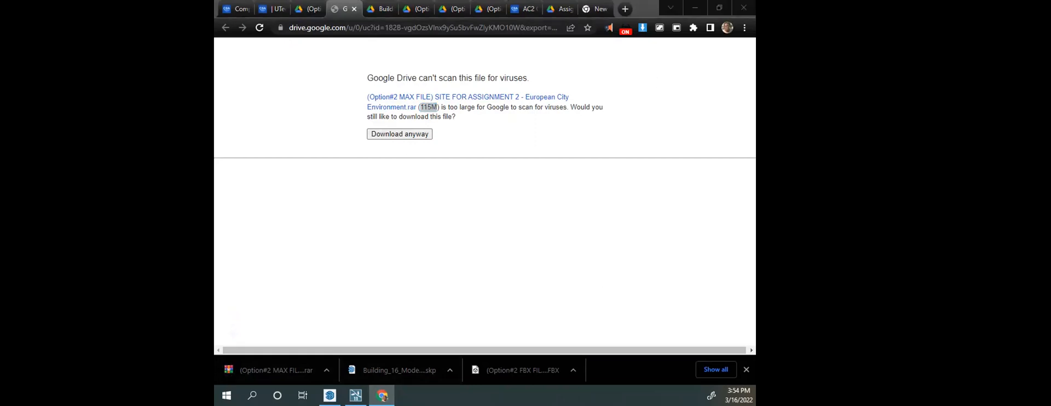
Step: Open the desktop's Assignment 4 Demo folder in File Explorer and put the downloaded Option#2 MAX FILE archive into it
left_click_drag(395, 0, 436, 122)
double_click(436, 123)
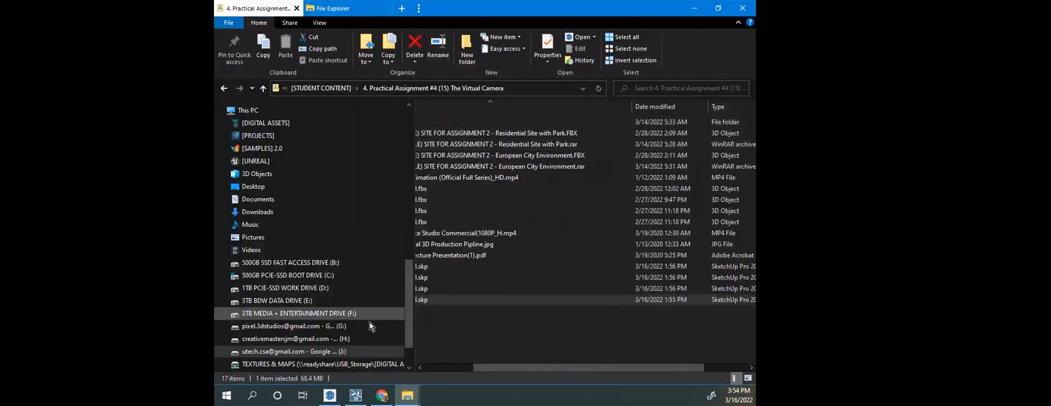
scroll(468, 316, "left", 3)
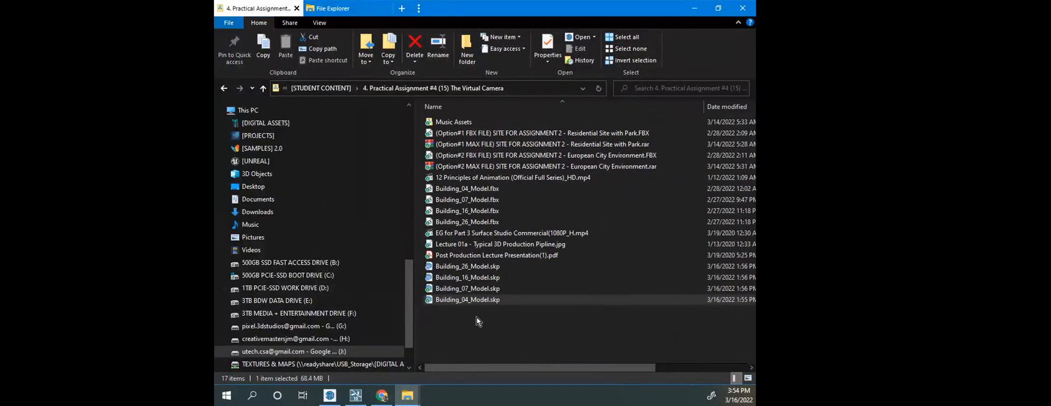
left_click(330, 8)
scroll(328, 257, "down", 7)
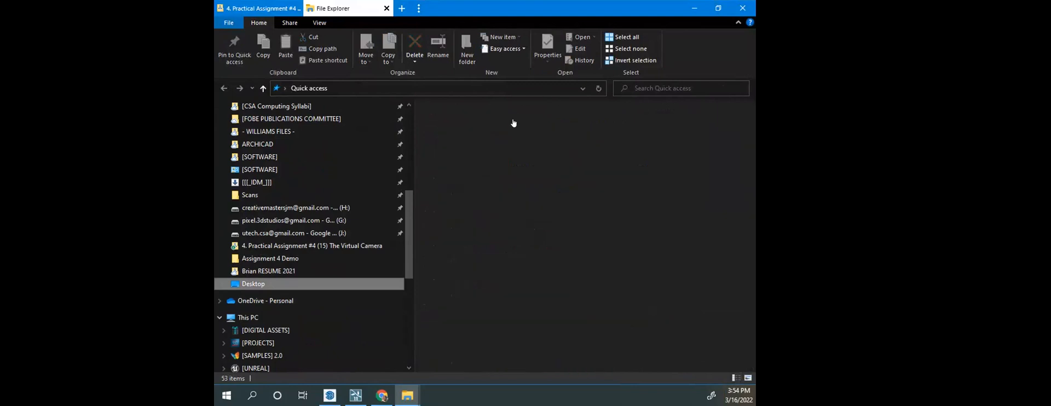
double_click(576, 134)
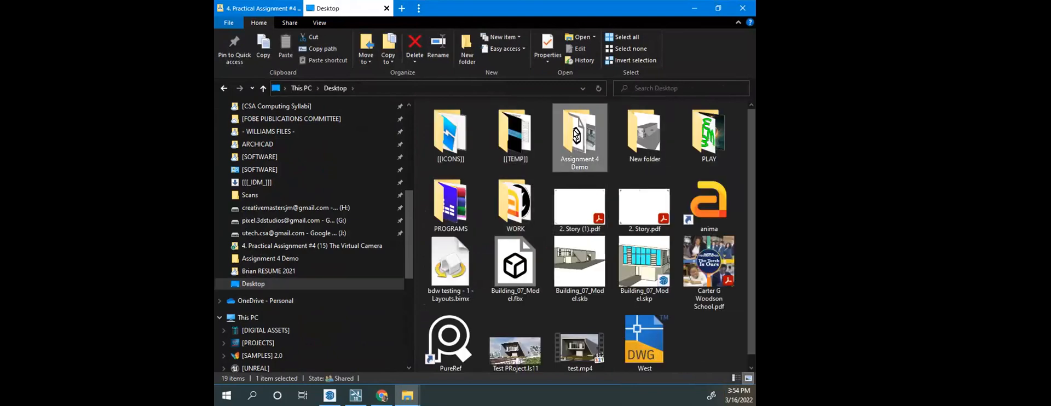
left_click(382, 396)
left_click_drag(265, 372, 504, 241)
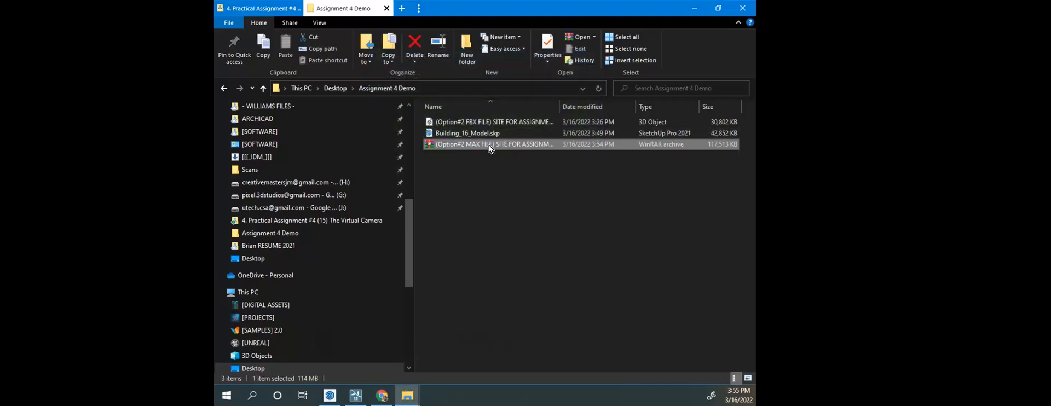
Step: Extract the Option#2 MAX FILE archive into a folder of the same name and open that folder
right_click(462, 145)
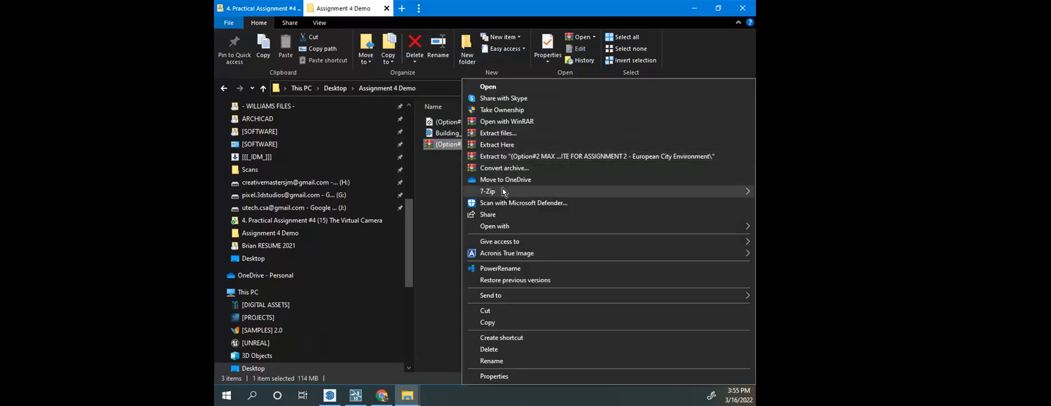
left_click(511, 156)
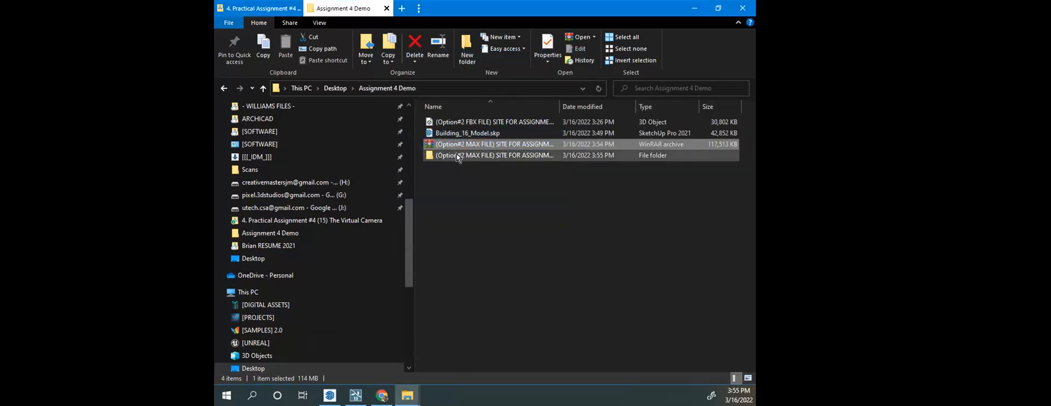
double_click(456, 155)
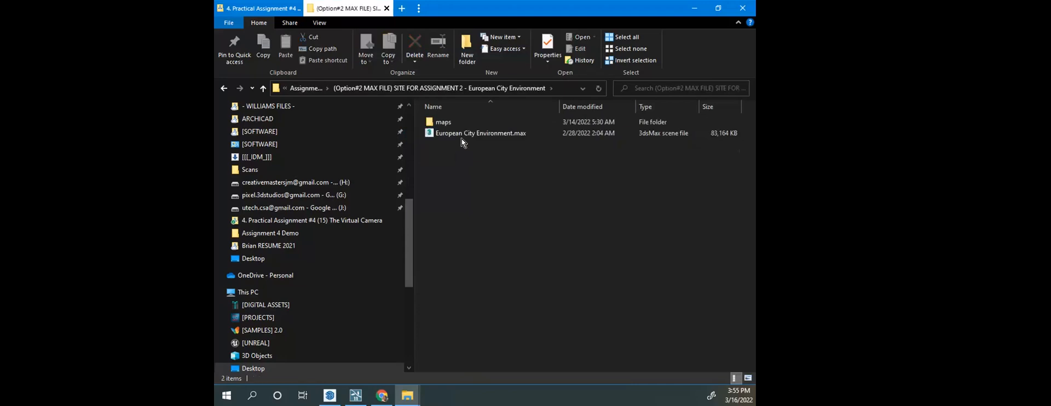
Step: Open the extracted maps folder and look through the site's texture images
left_click(444, 122)
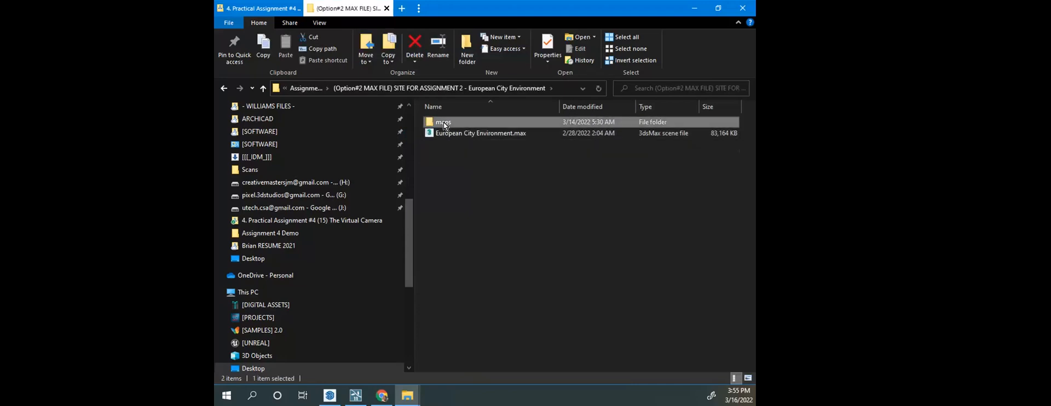
double_click(443, 122)
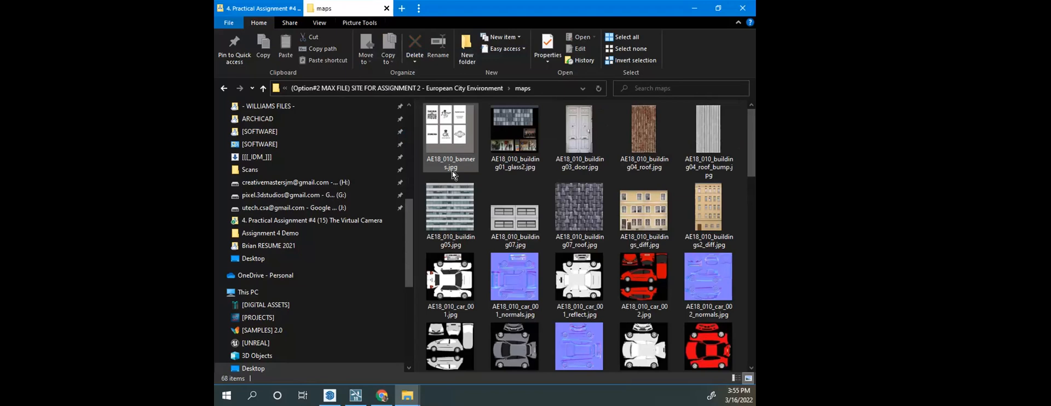
scroll(471, 205, "down", 10)
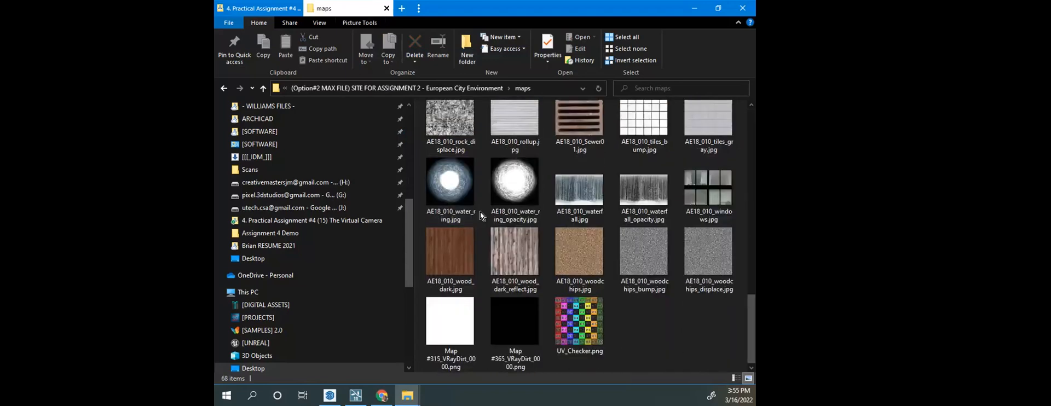
scroll(480, 212, "up", 10)
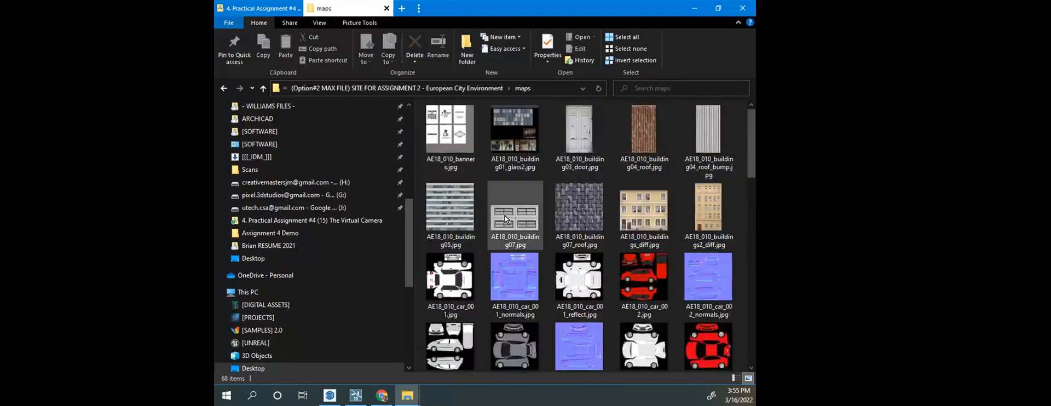
Step: Examine the remaining texture images in the maps folder and return to the extracted site folder
scroll(528, 206, "down", 10)
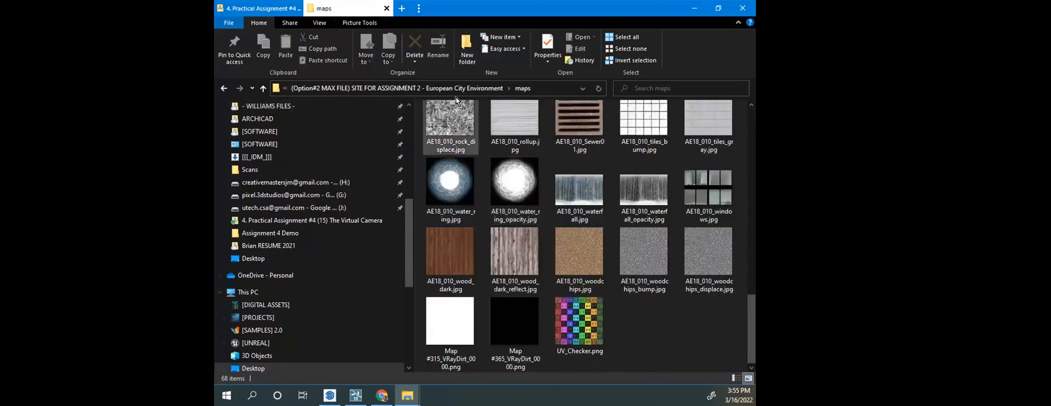
left_click(465, 87)
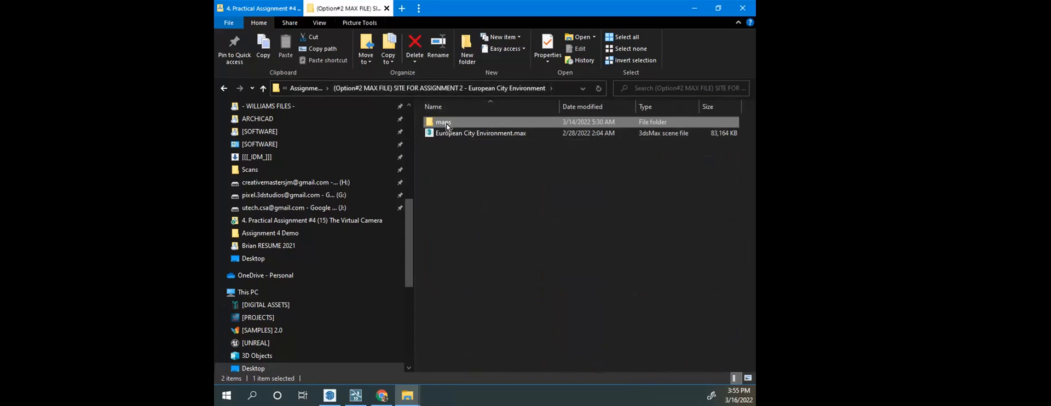
mouse_move(446, 125)
double_click(456, 124)
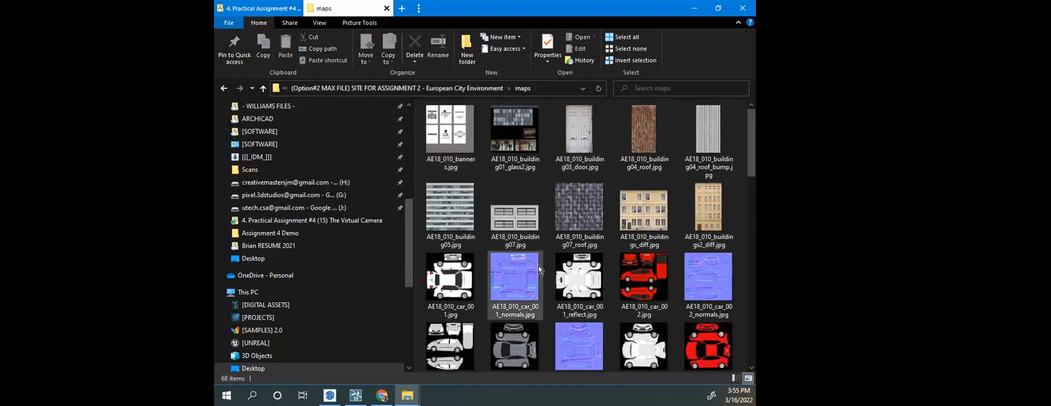
left_click(389, 89)
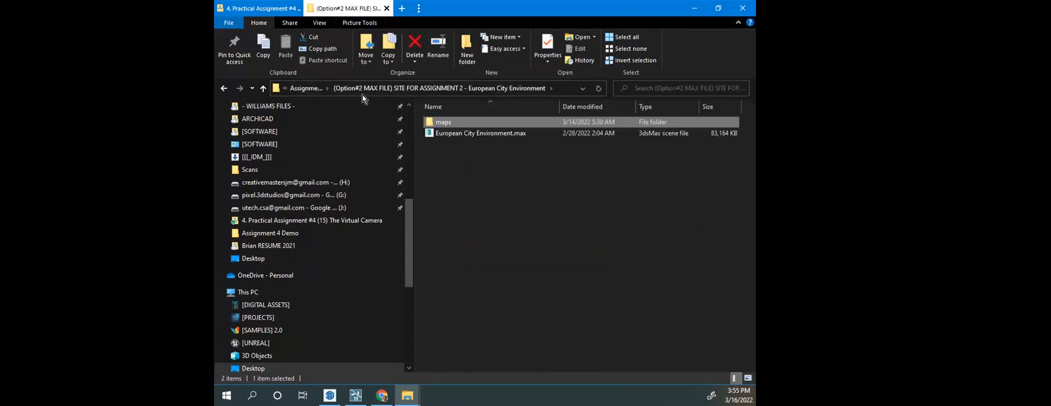
Step: Copy the Option#2 FBX site file from the Assignment 4 Demo folder into the extracted site's maps folder
left_click(311, 94)
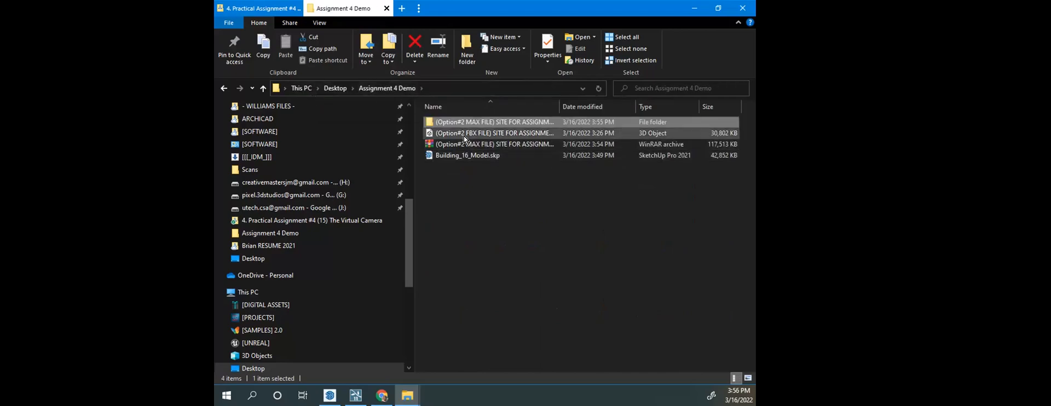
left_click(466, 134)
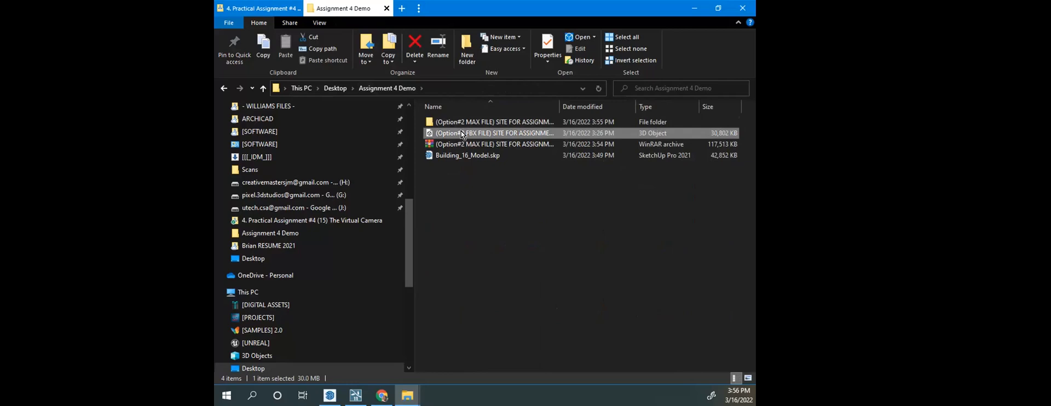
right_click(461, 131)
left_click(497, 321)
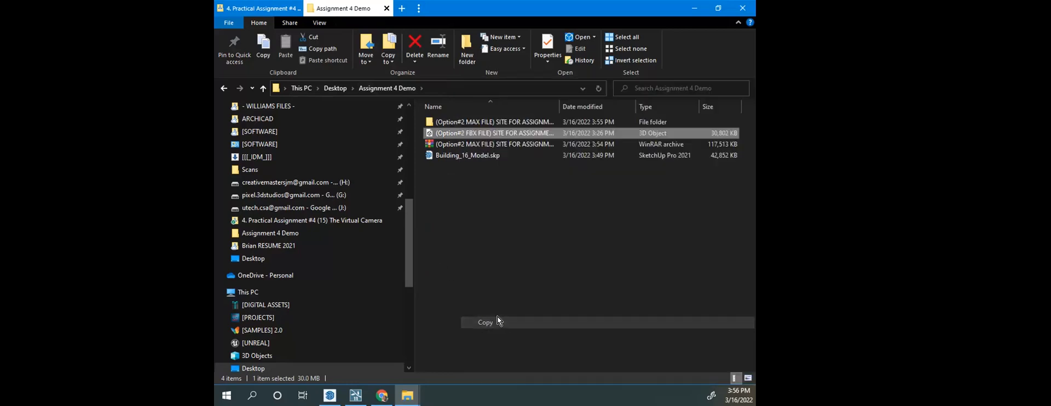
left_click(468, 122)
double_click(468, 122)
double_click(439, 125)
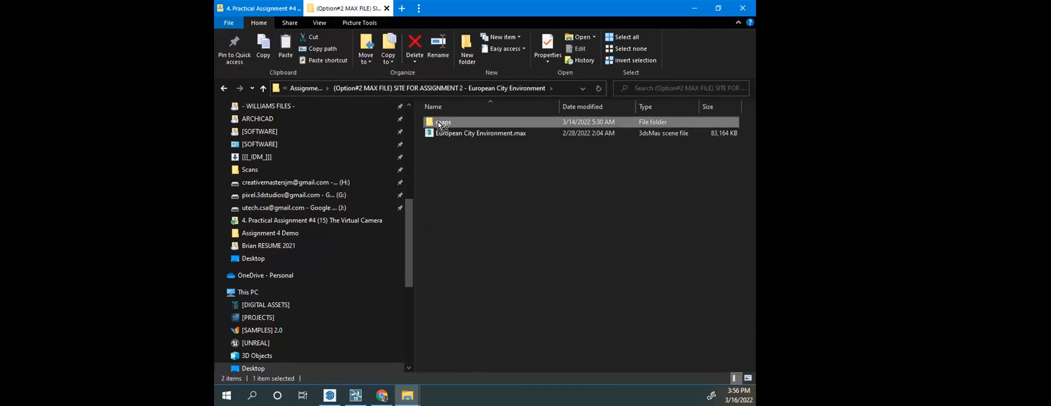
right_click(418, 173)
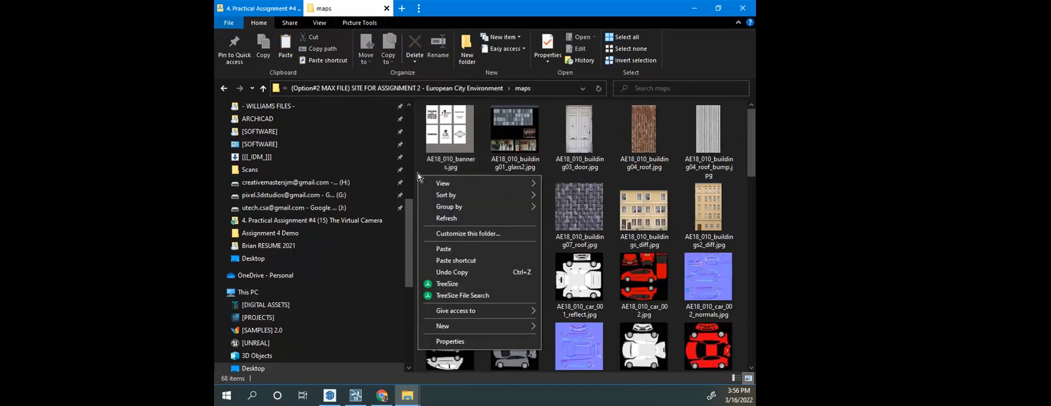
left_click(438, 260)
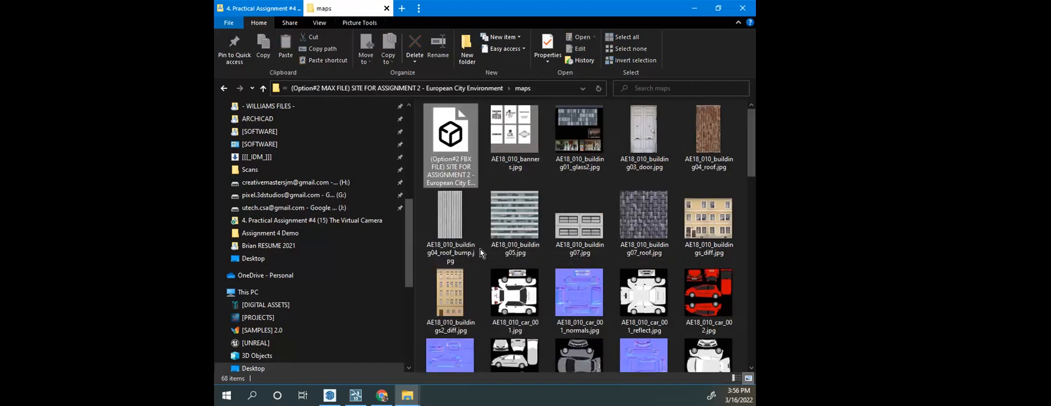
Step: Check the Option#2 FBX file alongside the texture images in the maps folder
left_click(504, 137)
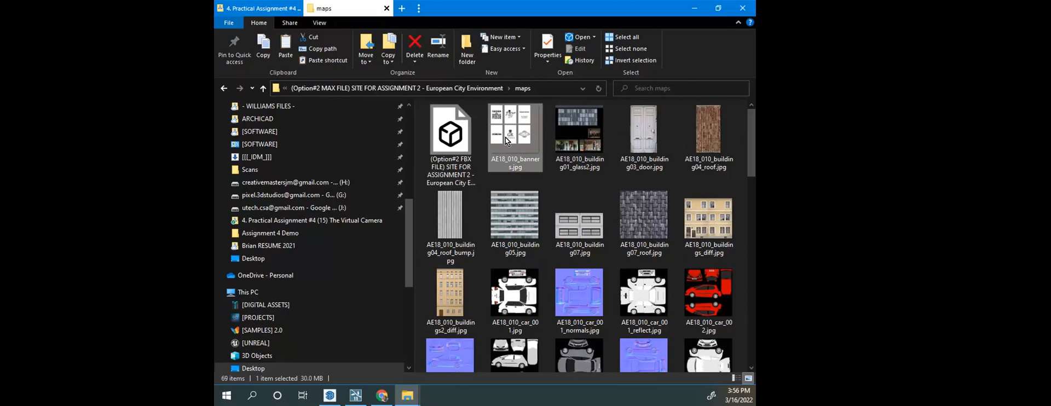
left_click(447, 156)
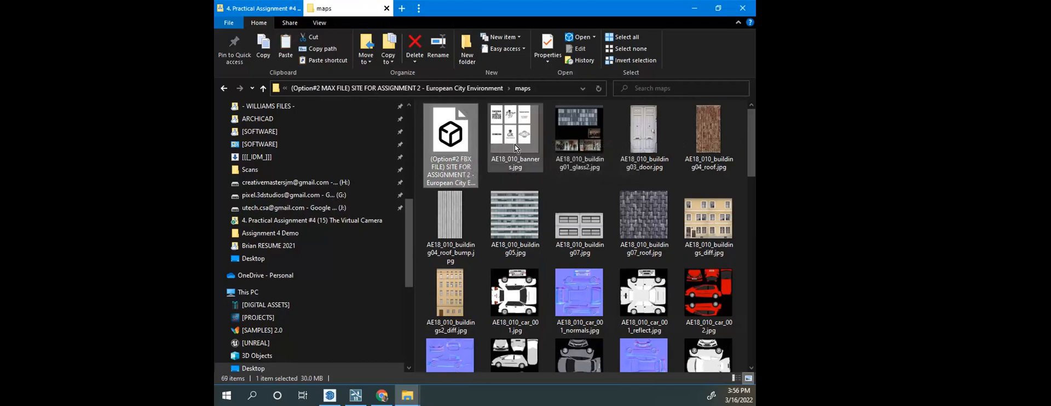
scroll(514, 144, "down", 10)
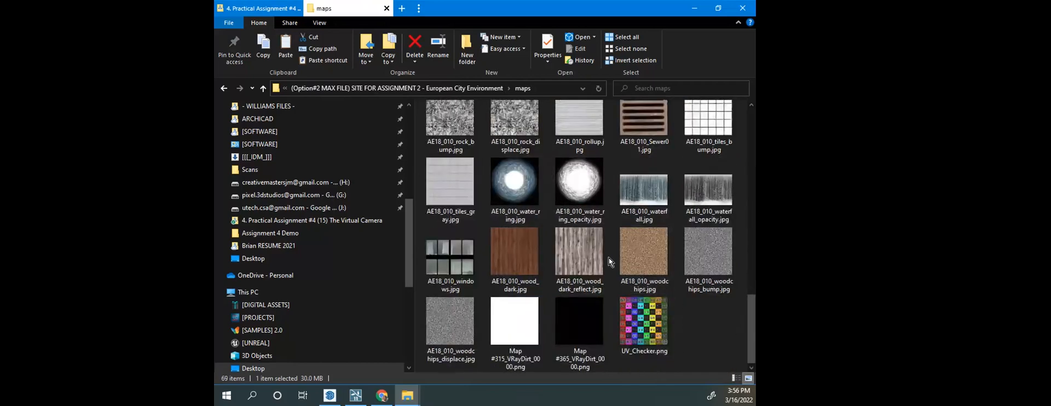
scroll(498, 191, "up", 10)
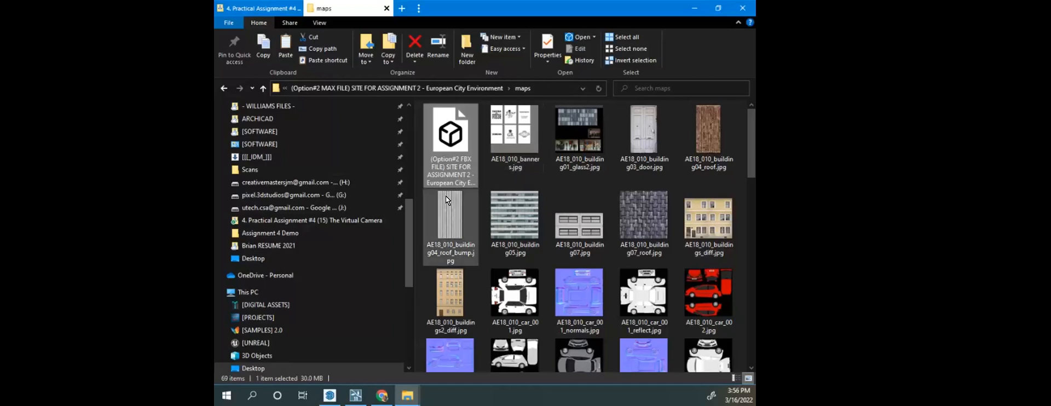
left_click(530, 220)
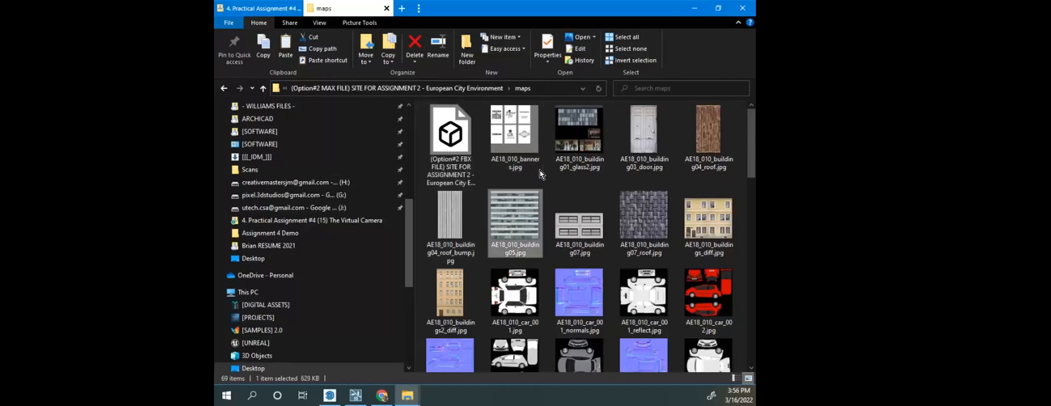
left_click(528, 158)
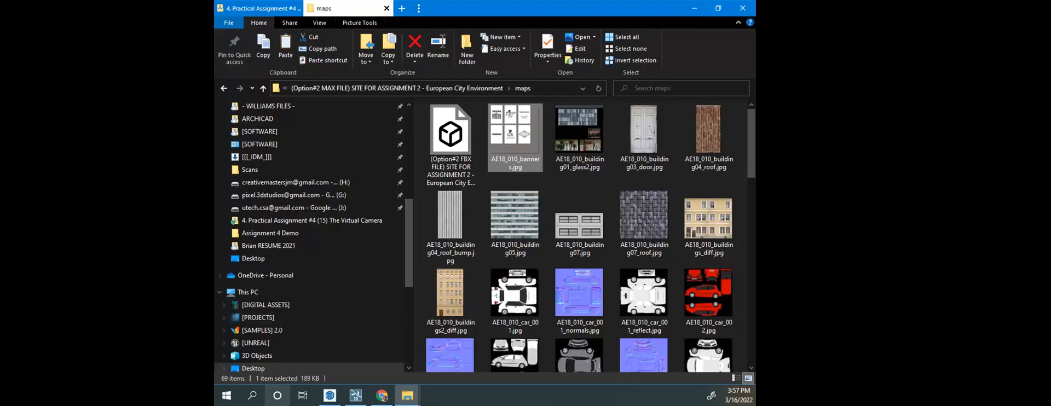
Step: Switch to Lumion and activate the Select tool for imported models
left_click(329, 395)
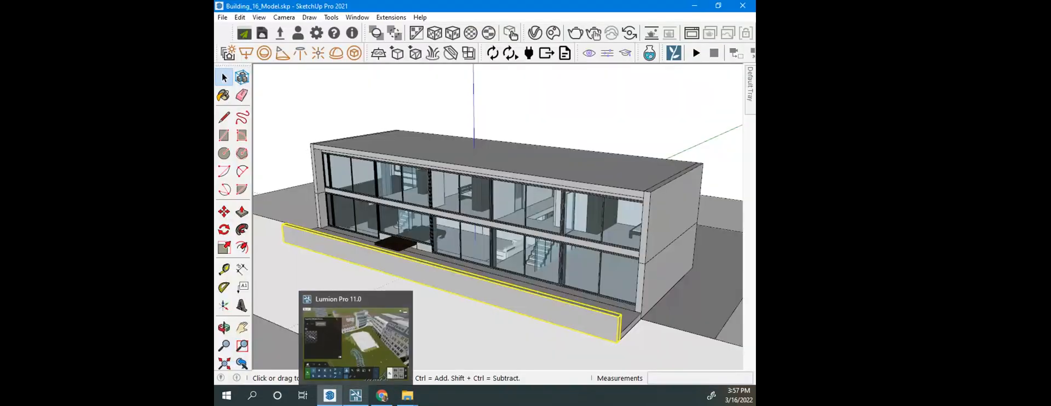
left_click(356, 395)
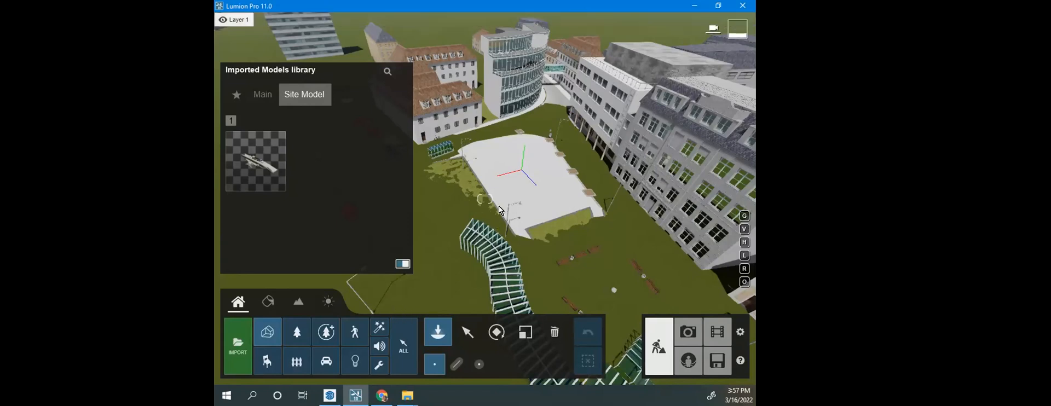
key("ctrl")
key("ctrl")
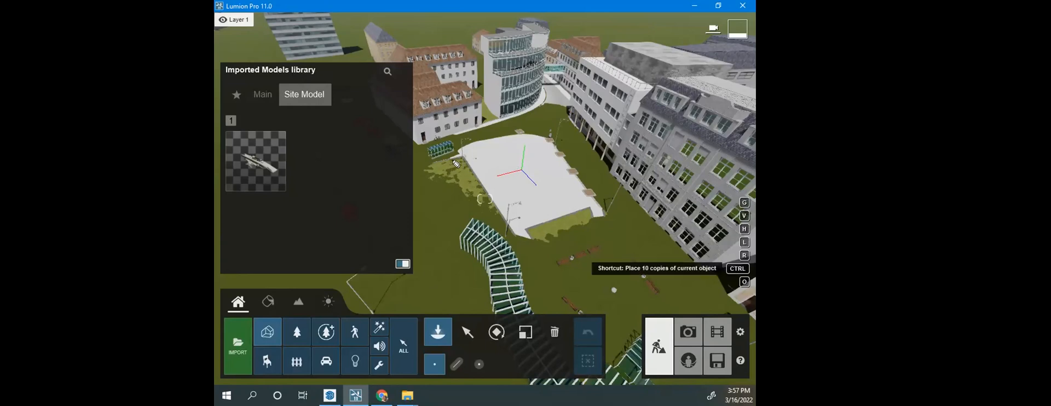
mouse_move(477, 186)
left_mouse_down()
mouse_move(245, 270)
mouse_move(231, 289)
mouse_move(252, 293)
mouse_move(219, 310)
mouse_move(236, 294)
left_mouse_up()
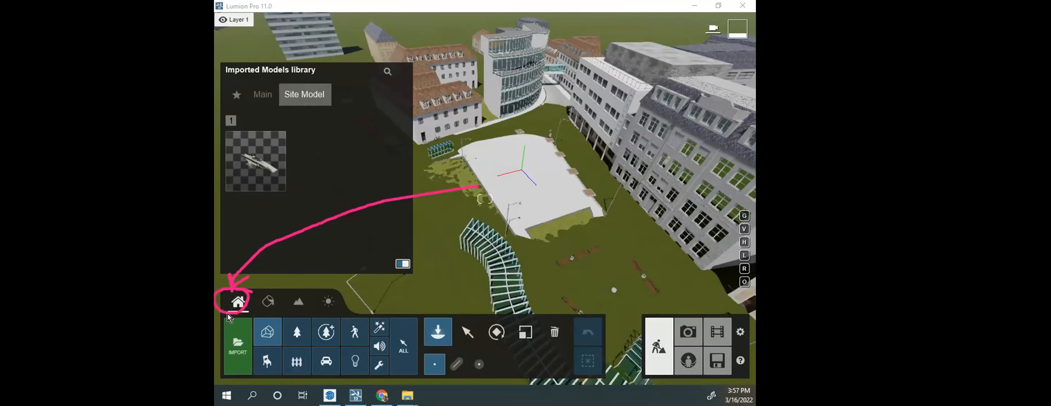
left_click(236, 301)
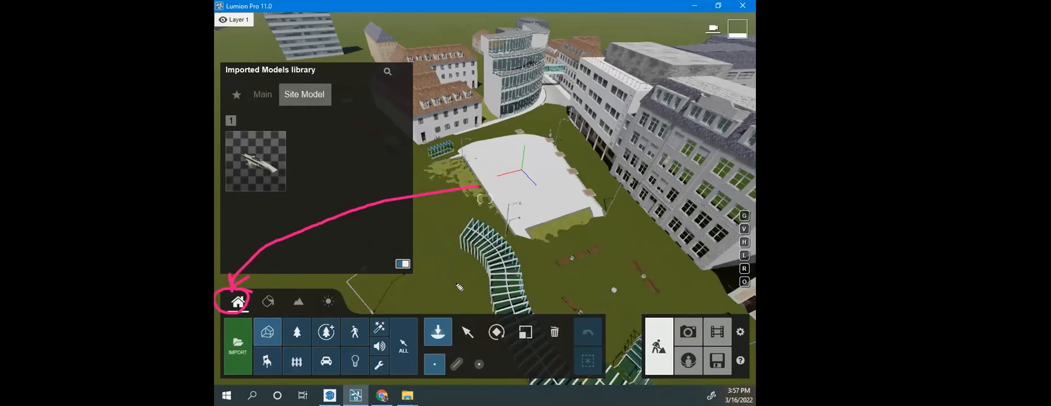
mouse_move(523, 230)
left_mouse_down()
mouse_move(491, 243)
mouse_move(471, 325)
mouse_move(477, 309)
left_mouse_up()
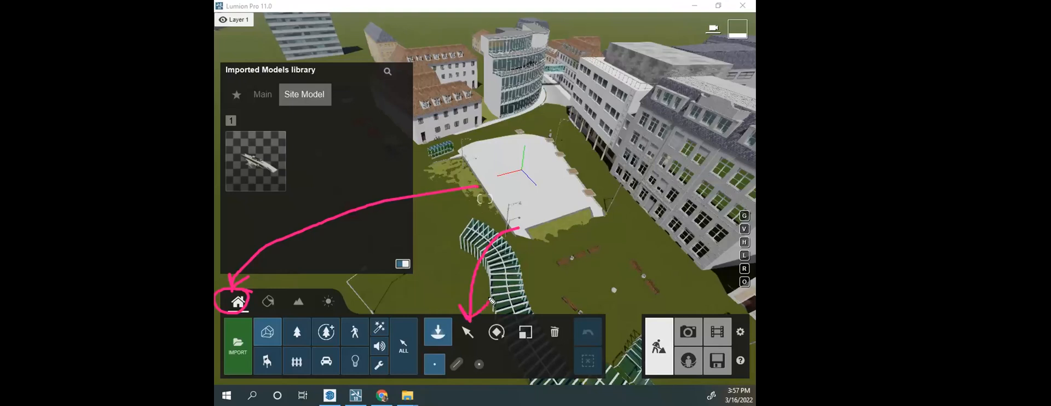
left_click(468, 334)
left_click(469, 335)
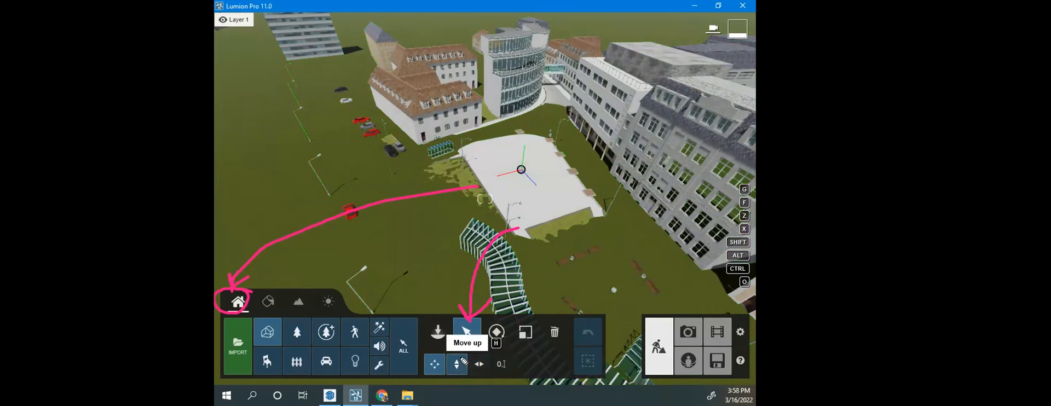
Step: Move the imported site model straight up until its roads, paving and lawns clear the terrain
mouse_move(471, 347)
left_mouse_down()
mouse_move(447, 347)
mouse_move(453, 383)
mouse_move(470, 353)
mouse_move(450, 348)
left_mouse_up()
mouse_move(419, 262)
left_mouse_down()
mouse_move(408, 285)
mouse_move(437, 350)
left_mouse_up()
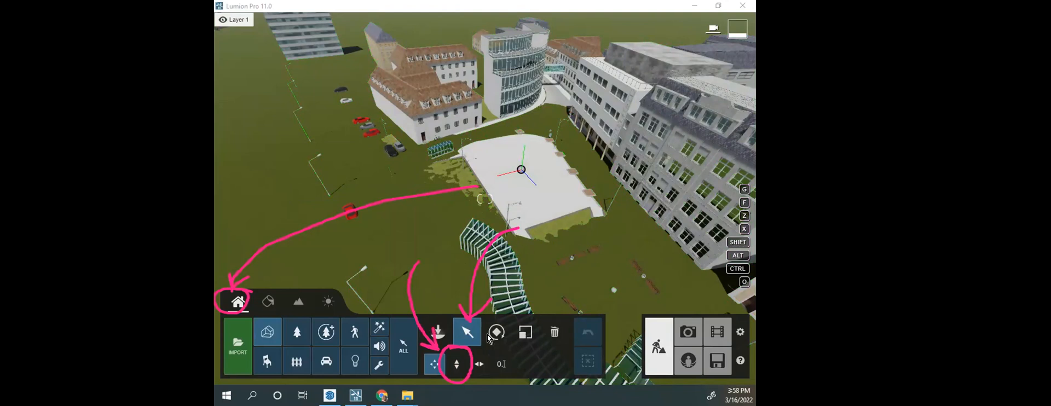
left_click(453, 366)
left_click(456, 366)
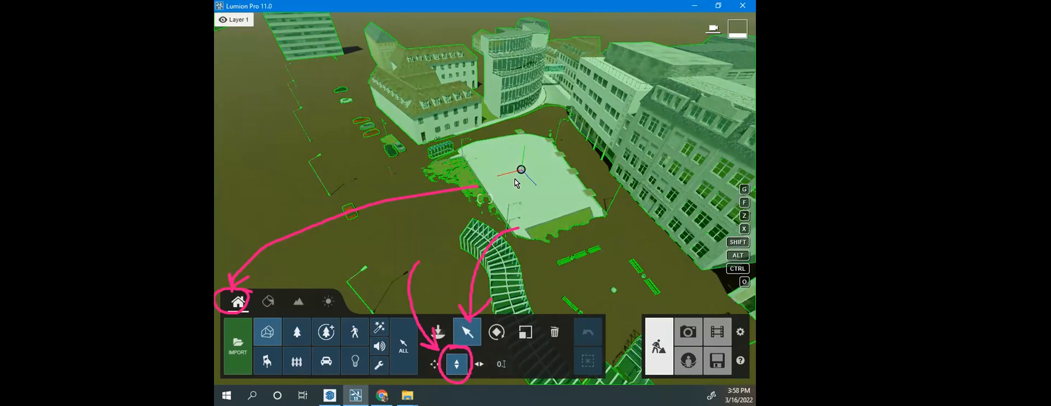
left_click_drag(517, 170, 505, 122)
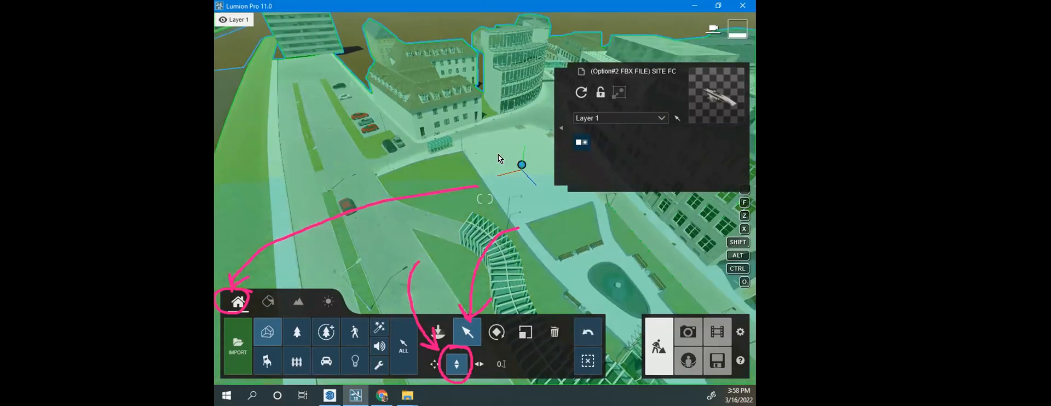
Step: Inspect the raised site around the central plaza and benches from near street level
right_click_drag(506, 164, 525, 169)
right_click_drag(484, 199, 542, 235)
key("w")
key("w")
key("w")
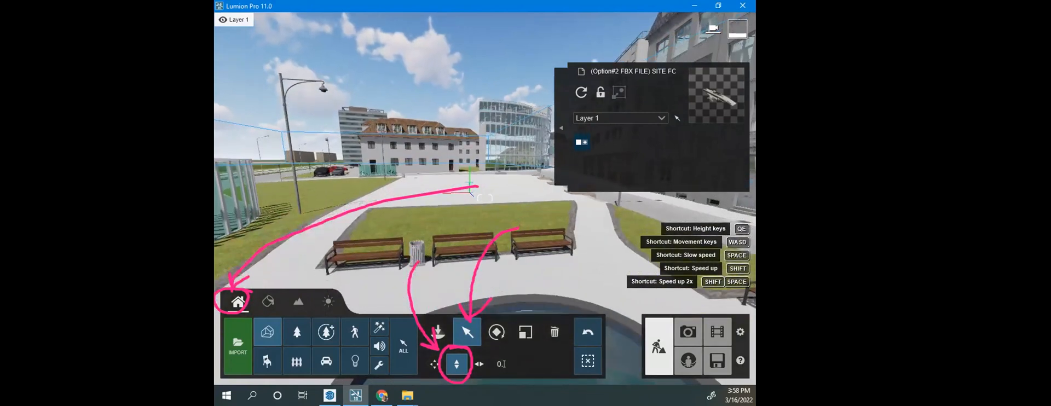
key("q")
key("q")
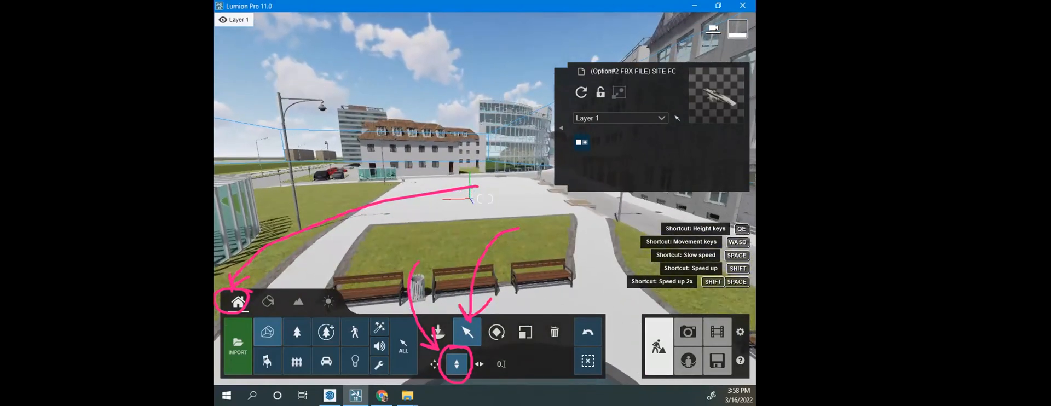
key("q")
key("e")
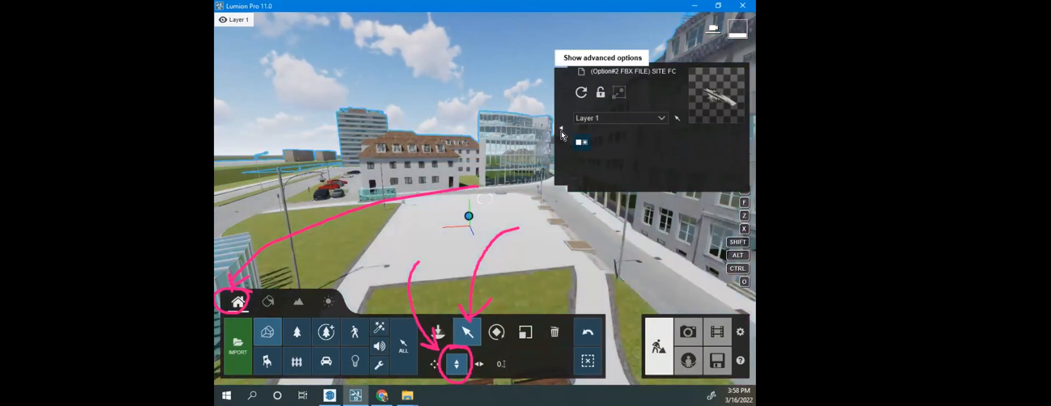
left_click(558, 129)
left_click(557, 129)
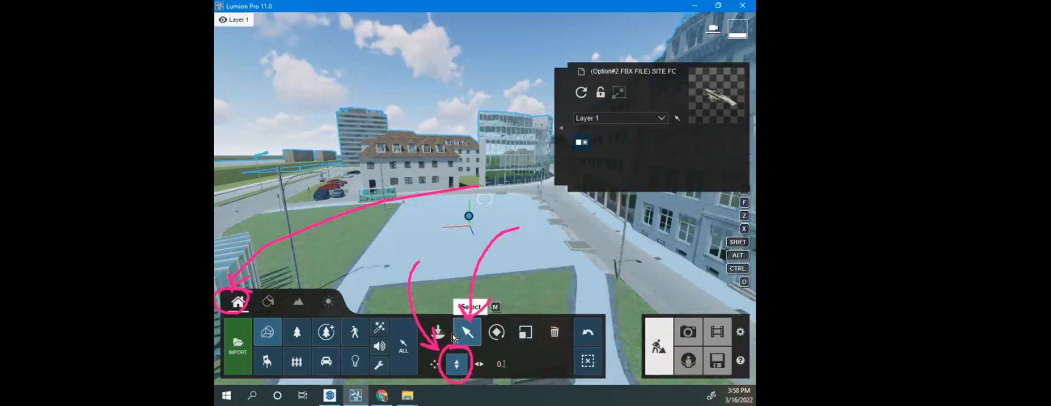
key("super+shift+s")
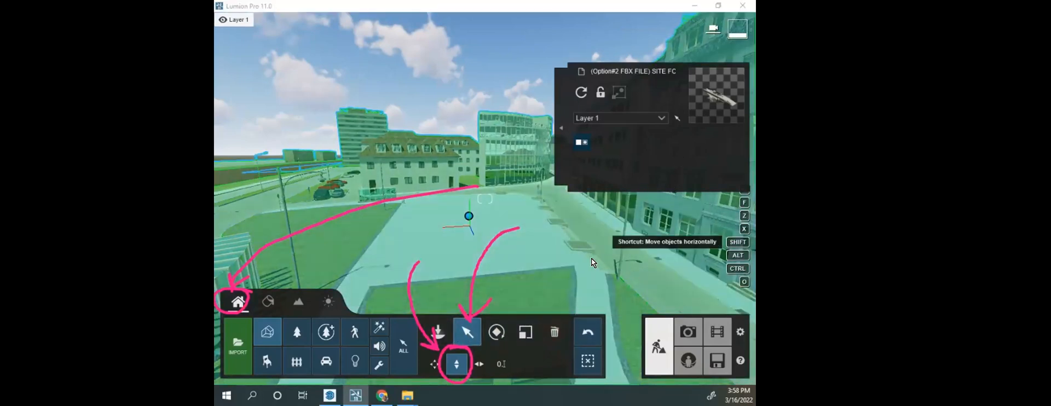
mouse_move(457, 304)
left_mouse_down()
mouse_move(457, 356)
mouse_move(323, 152)
left_mouse_up()
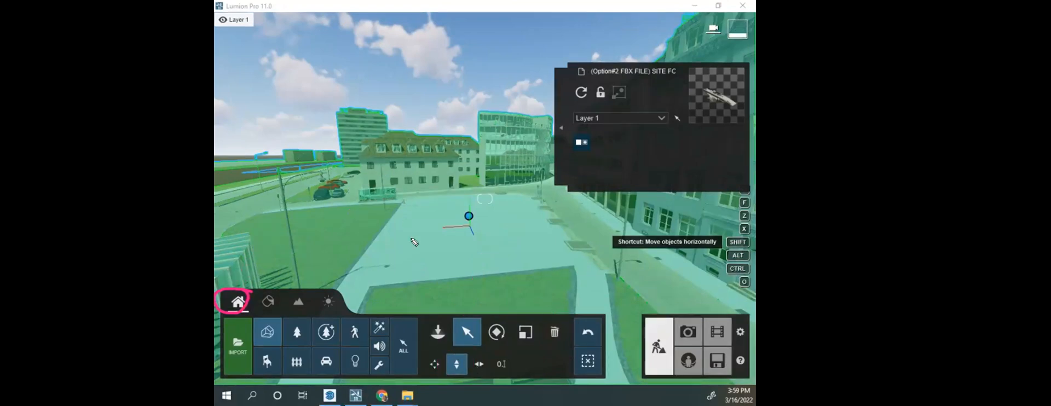
left_click(233, 301)
left_click_drag(261, 271, 238, 311)
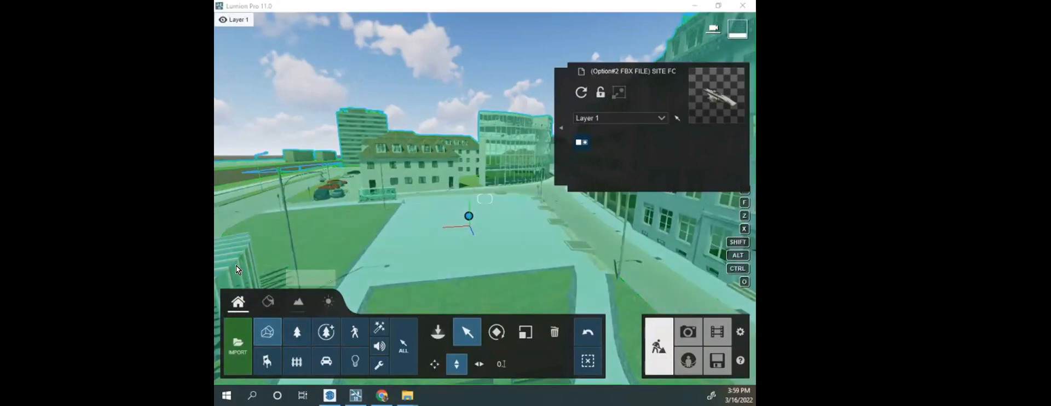
left_click(237, 303)
left_click(268, 302)
left_click(228, 305)
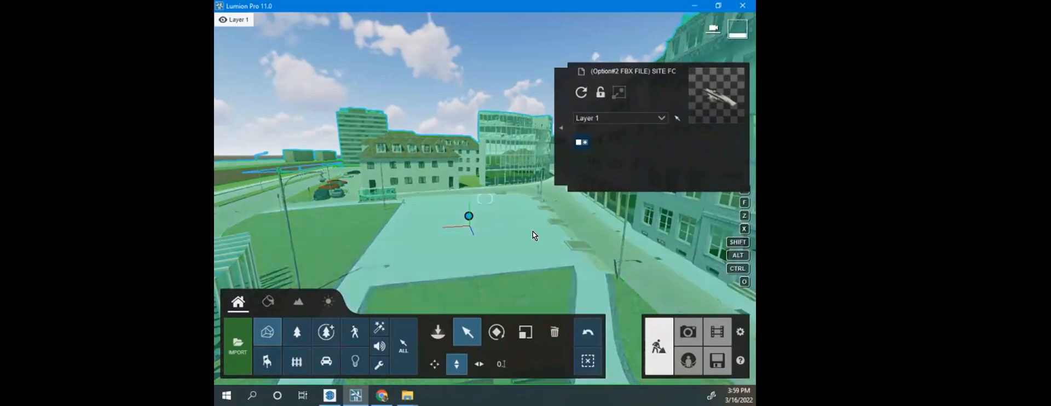
left_click(583, 69)
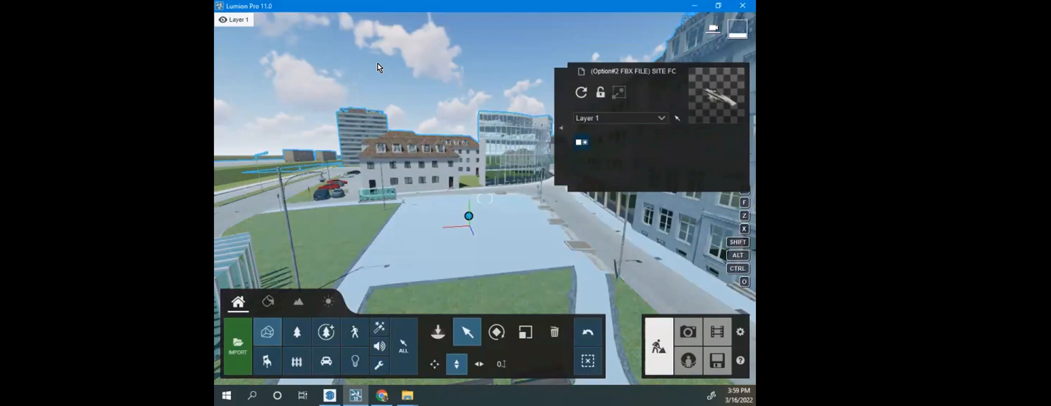
Step: Activate the Place tool for imported models and move the meeting's annotation toolbar away from the plaza
left_click(438, 343)
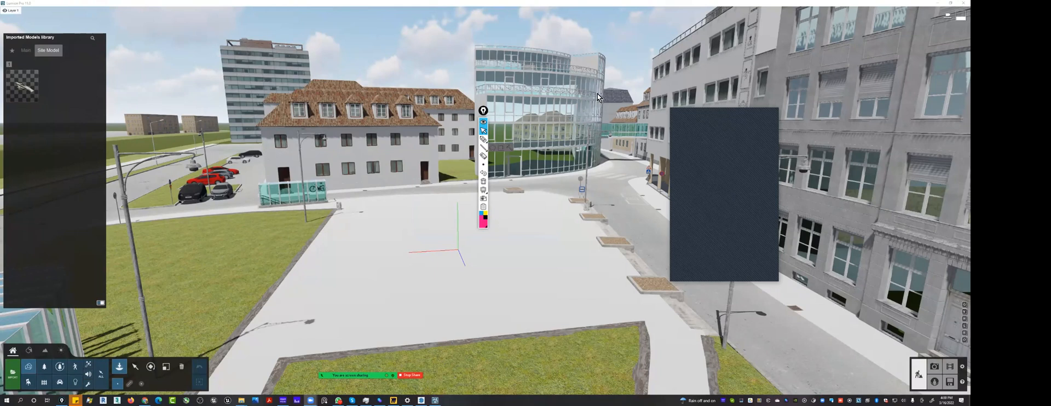
left_click_drag(483, 110, 878, 130)
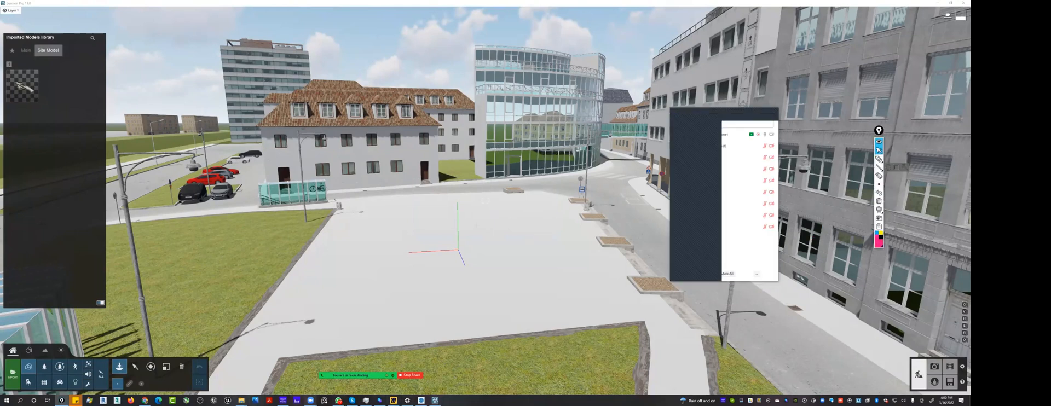
mouse_move(310, 400)
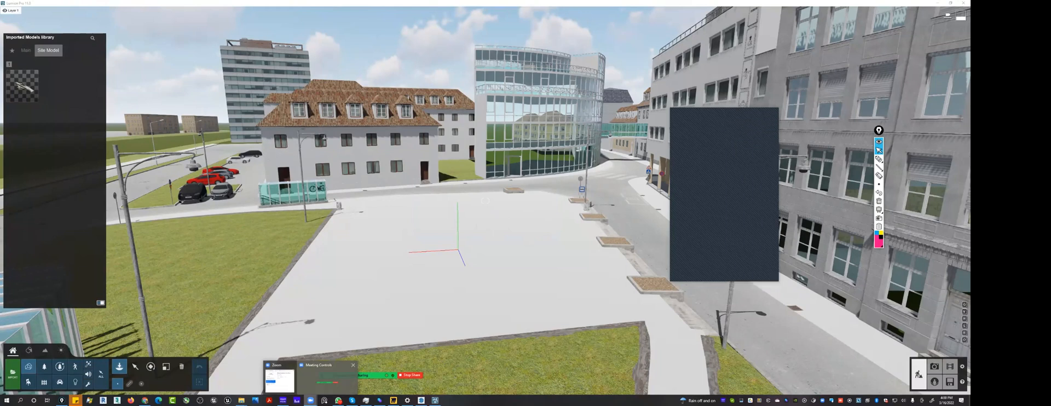
left_click(279, 380)
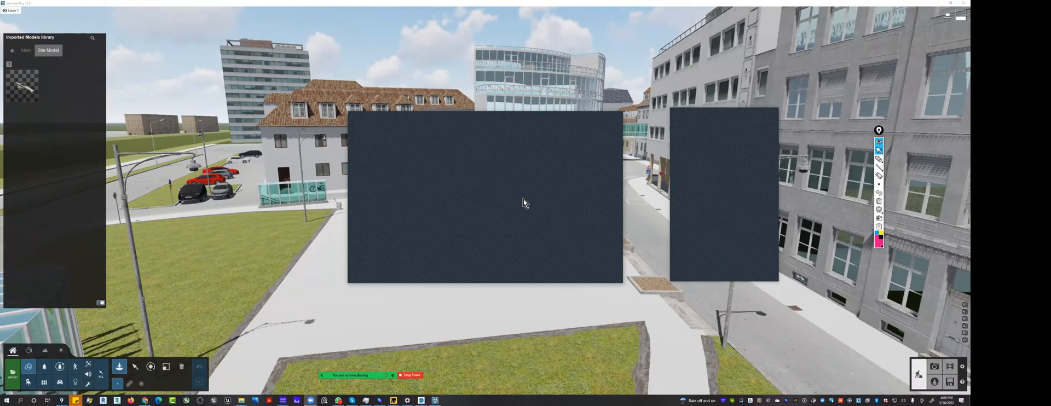
left_click(648, 271)
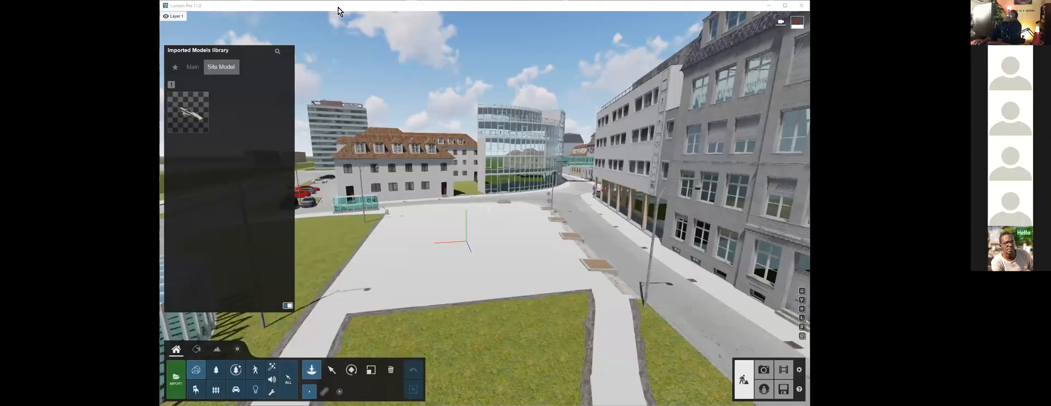
Step: Start importing a new model and arrange the file browser so the Assignment 4 Demo folder contents are readable
left_click(351, 131)
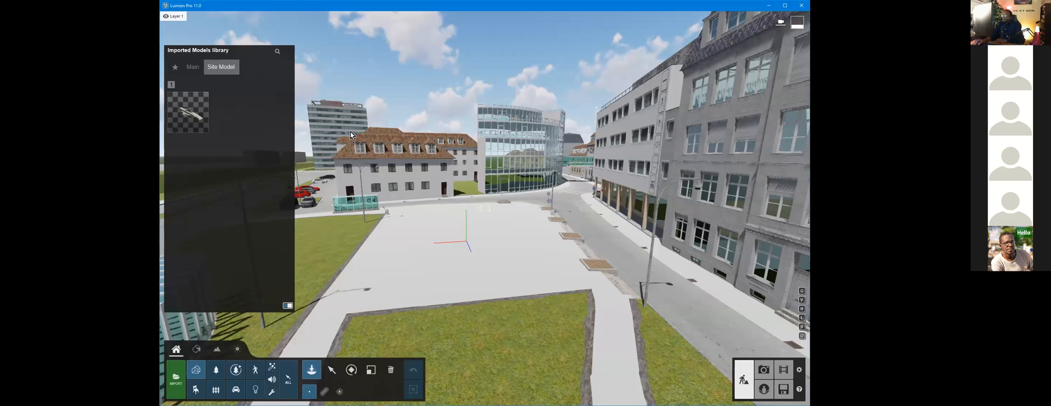
right_click_drag(481, 239, 601, 149)
key("d")
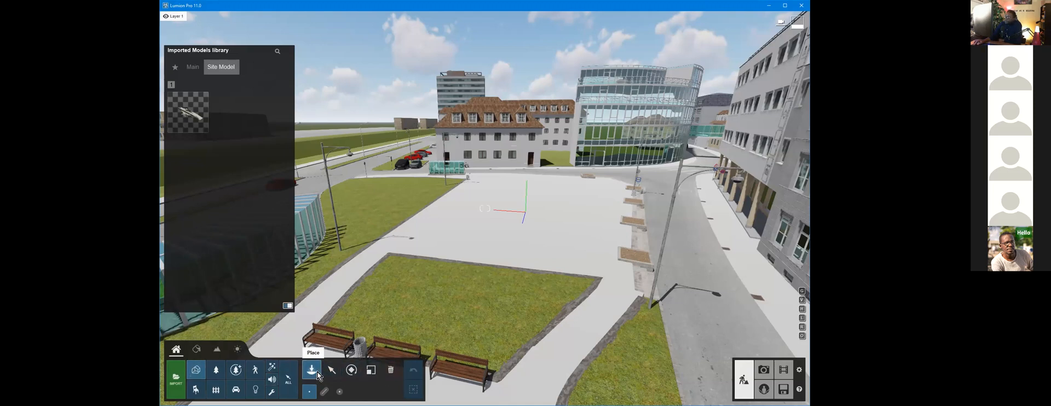
left_click(184, 388)
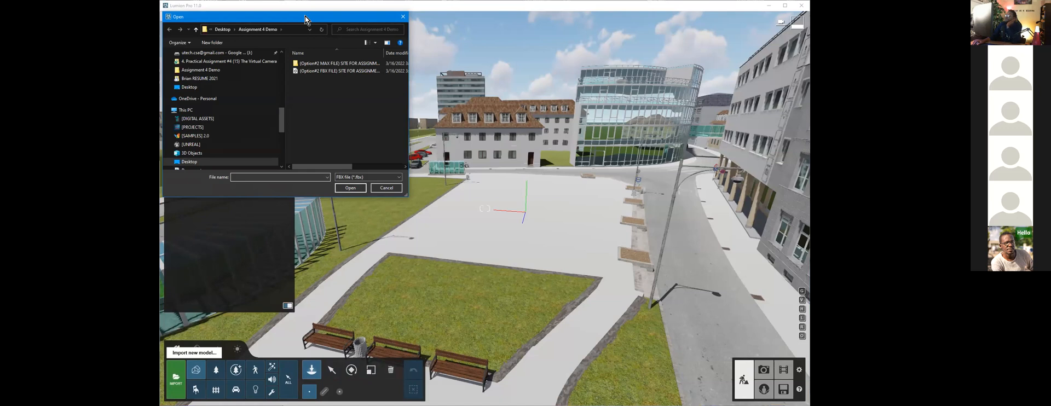
left_click_drag(305, 21, 351, 29)
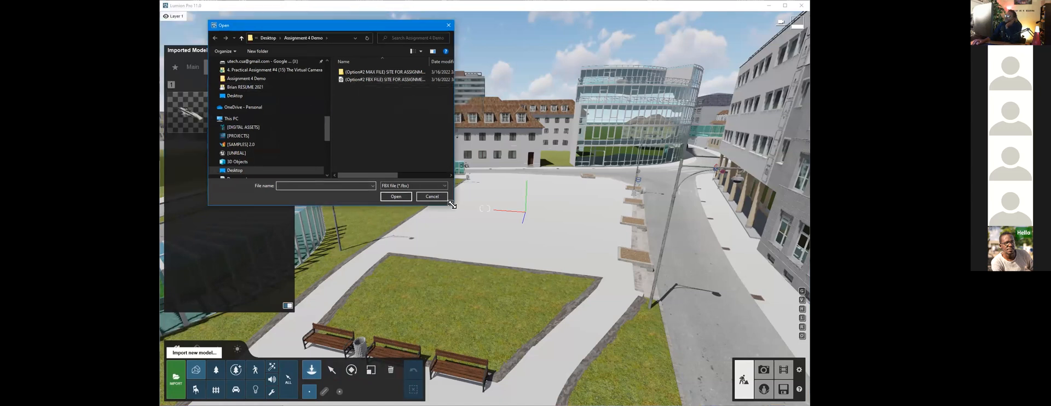
left_click_drag(452, 205, 574, 248)
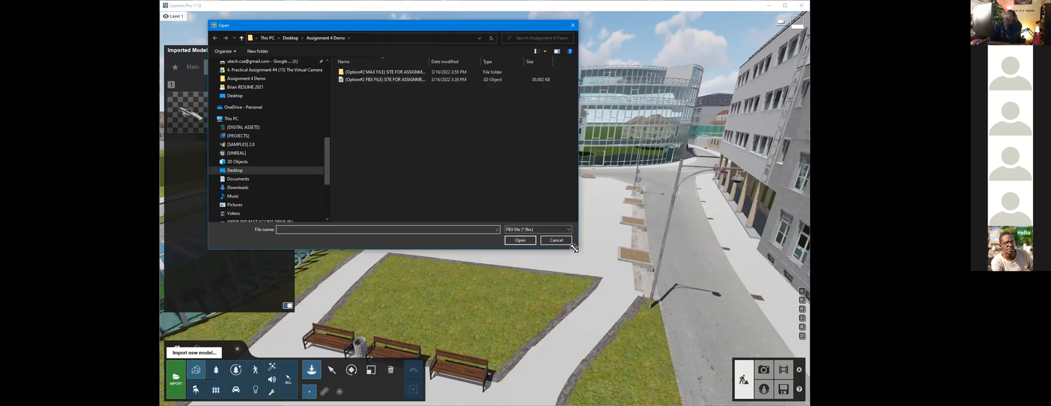
left_click_drag(574, 248, 517, 240)
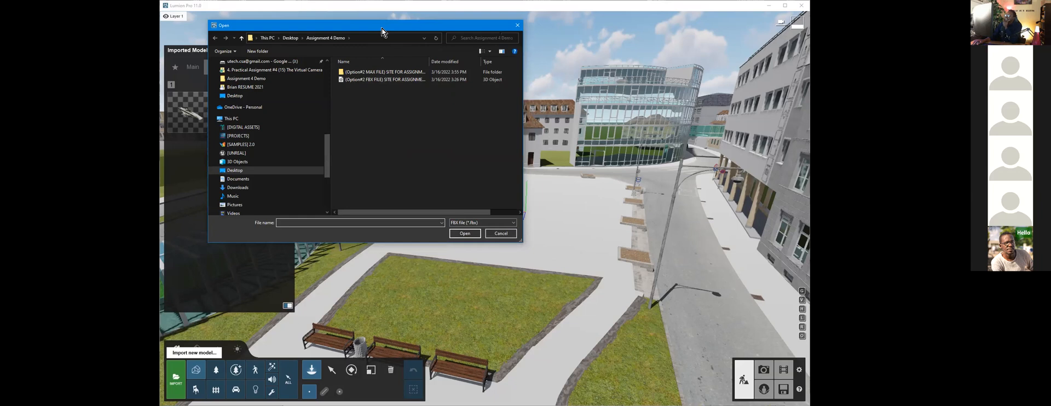
left_click_drag(383, 27, 475, 32)
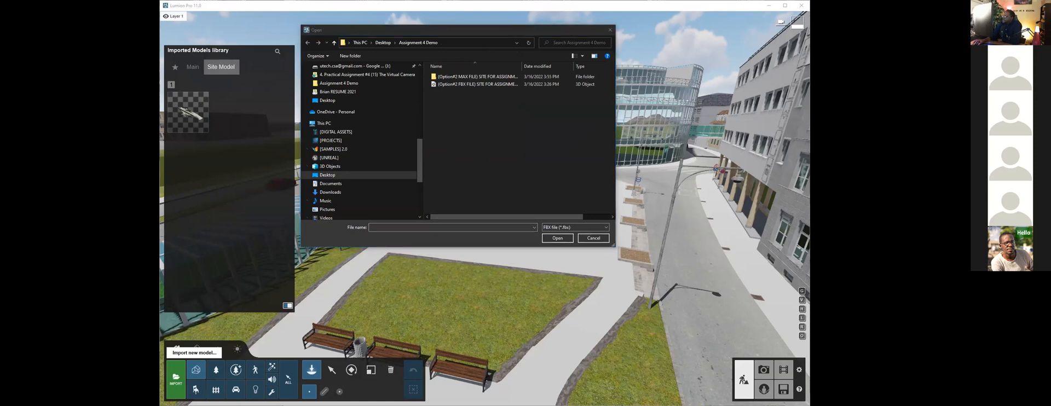
Step: Filter the folder for SketchUp files and open Building_16_Model.skp for import
left_click(590, 228)
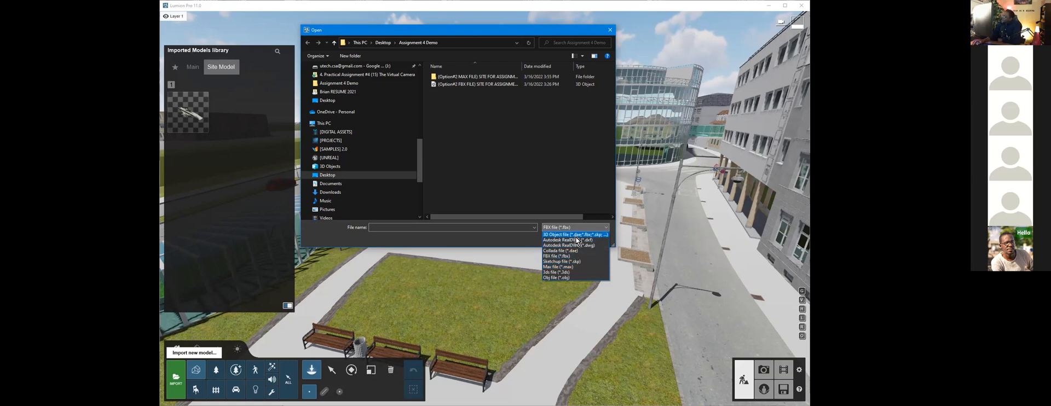
left_click(567, 262)
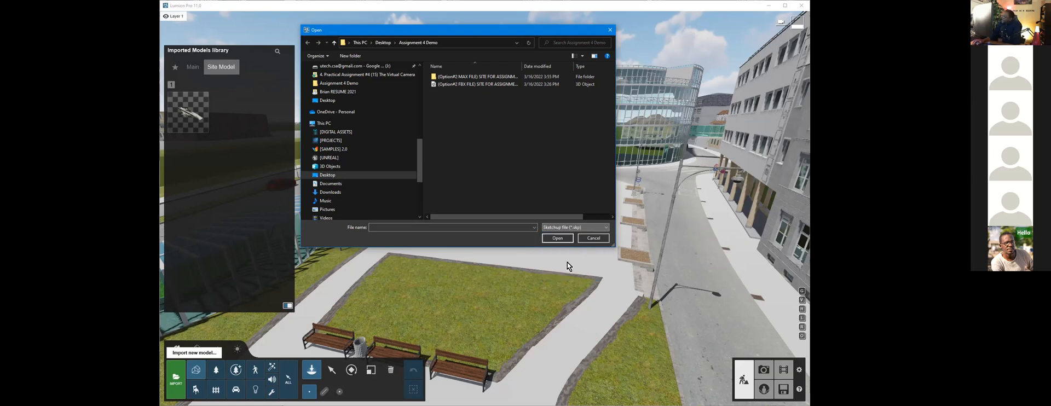
left_click(471, 84)
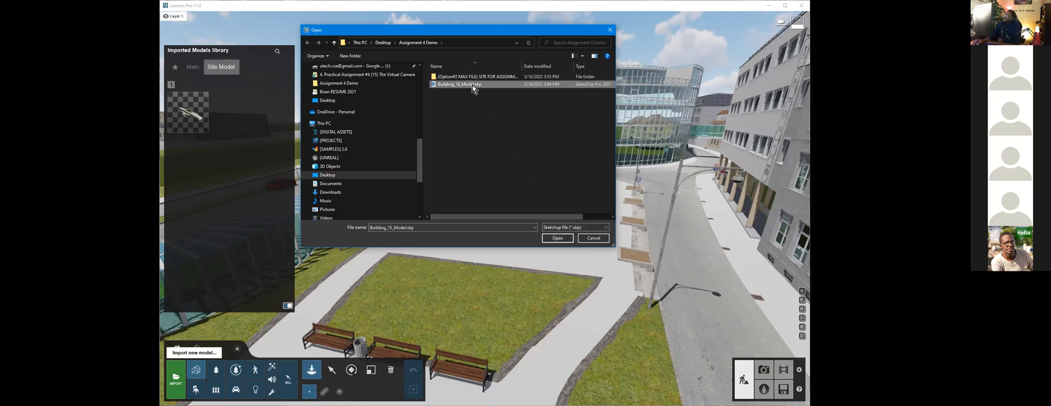
double_click(480, 84)
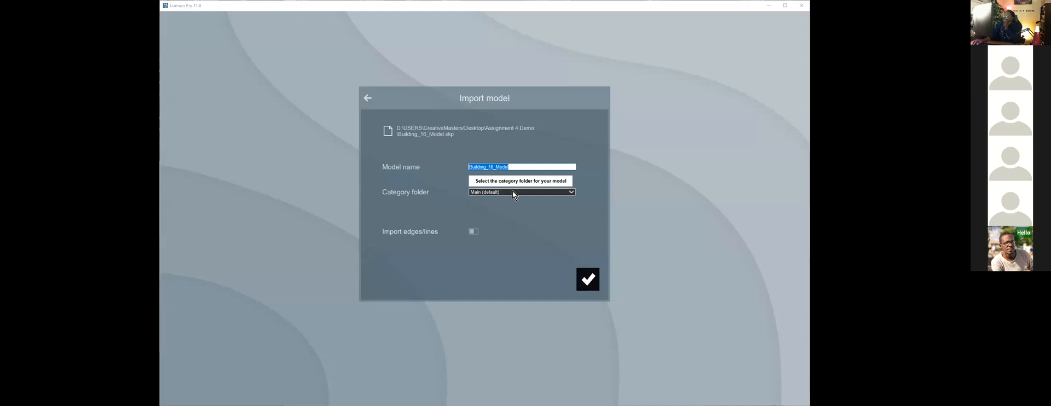
Step: Assign the model to a new category folder named Building Model and complete the import
left_click(513, 192)
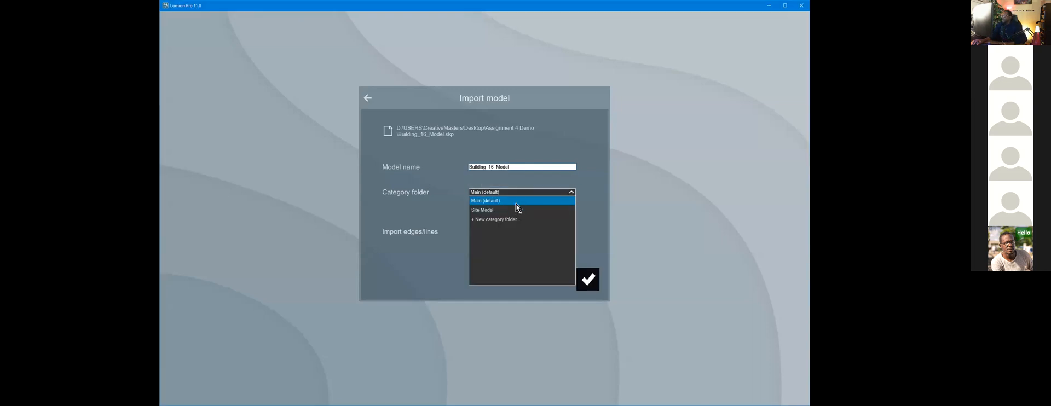
left_click(510, 221)
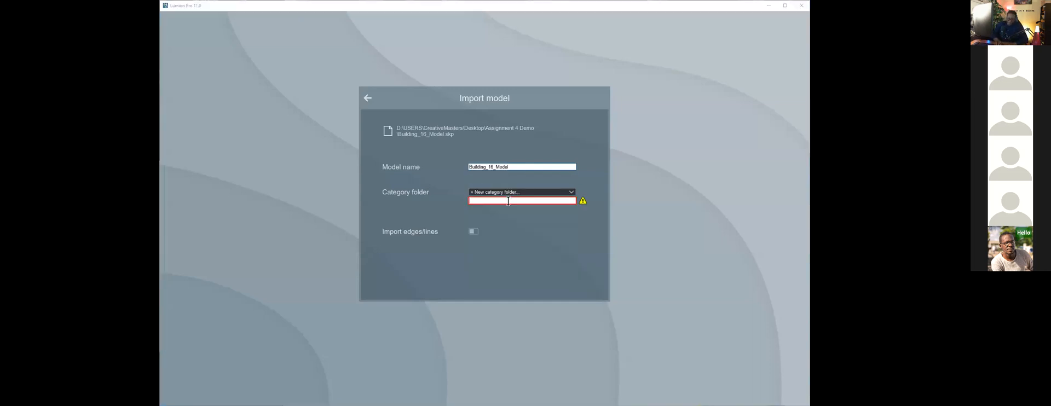
type("Building Mode")
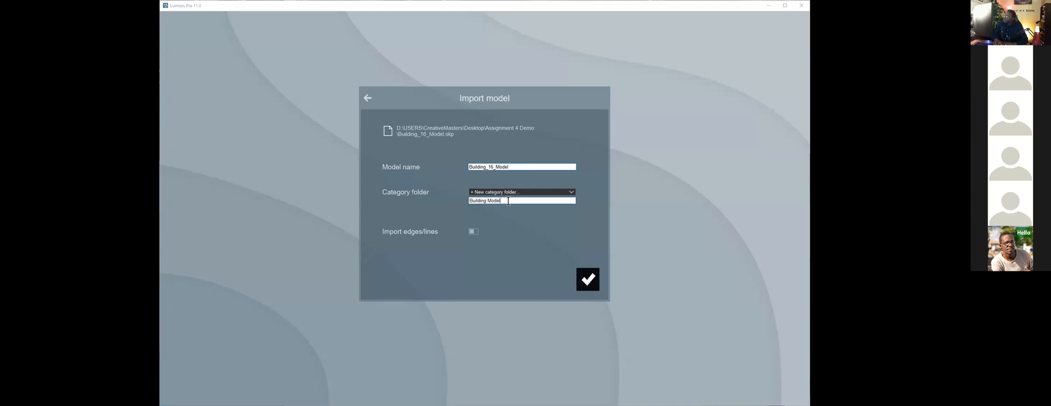
type("l")
left_click(532, 167)
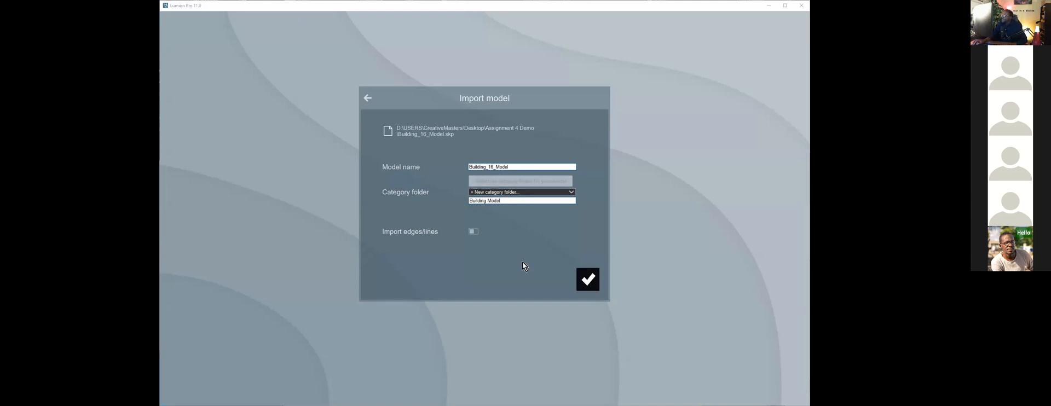
left_click(595, 277)
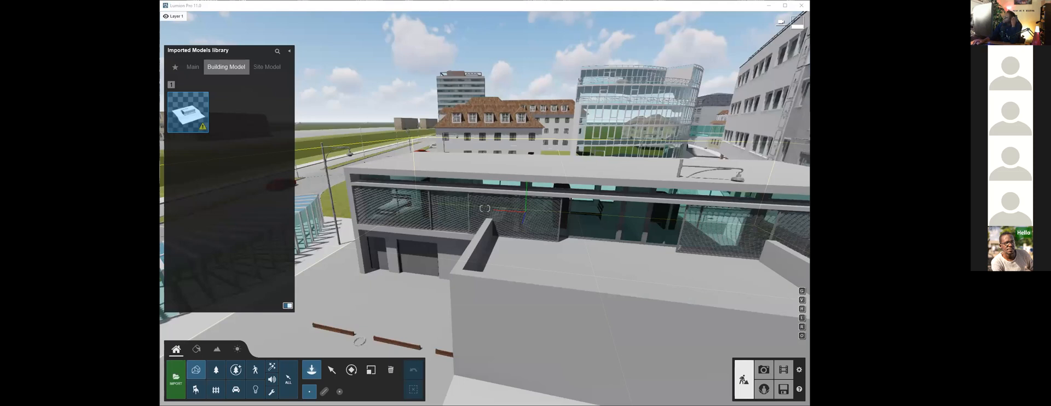
Step: Switch to SketchUp and examine the building's front terrace, low wall and glazed facade
key("alt+Tab")
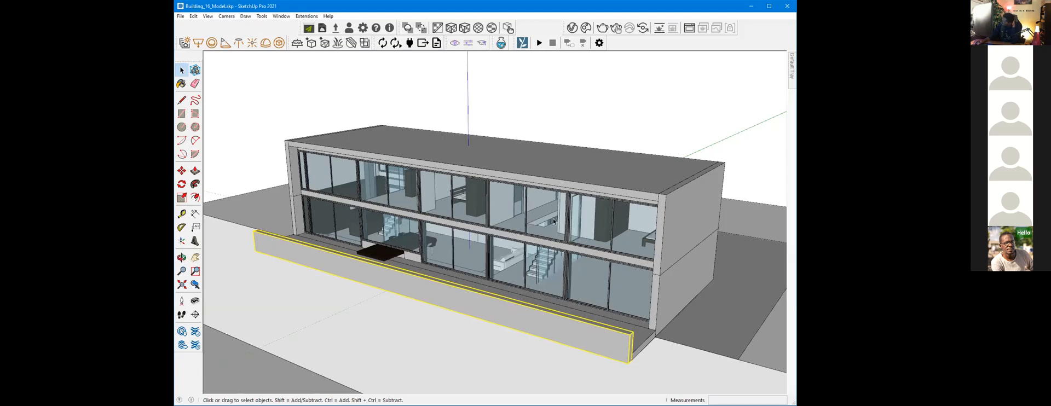
key("o")
left_click_drag(554, 223, 395, 132)
middle_click_drag(395, 133, 615, 200)
scroll(480, 189, "up", 1)
scroll(481, 191, "down", 3)
left_click(613, 198)
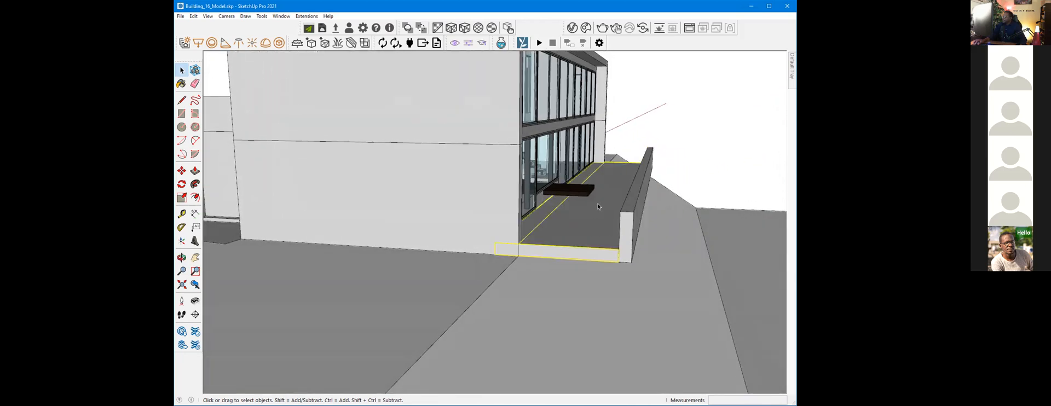
scroll(600, 203, "up", 5)
scroll(601, 204, "down", 5)
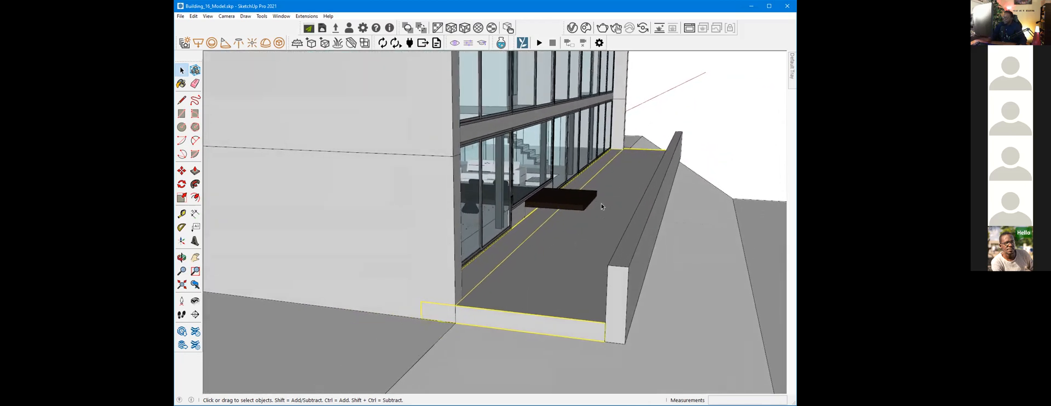
scroll(601, 203, "up", 5)
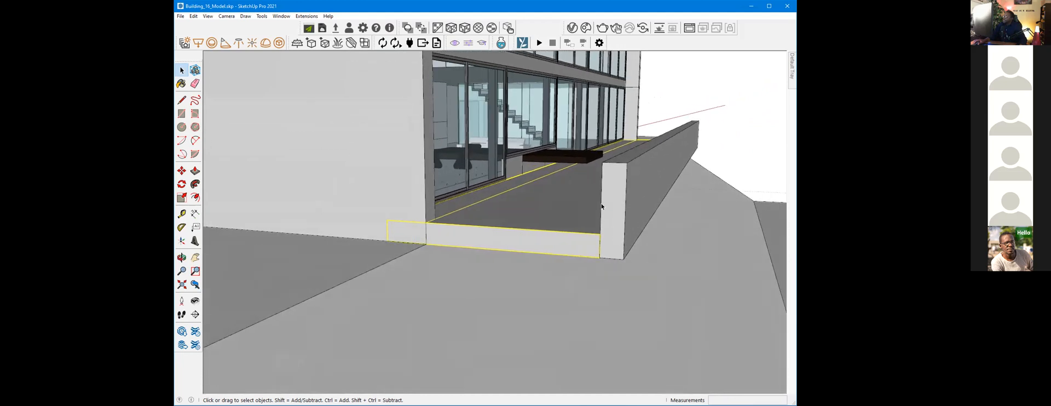
scroll(601, 203, "down", 10)
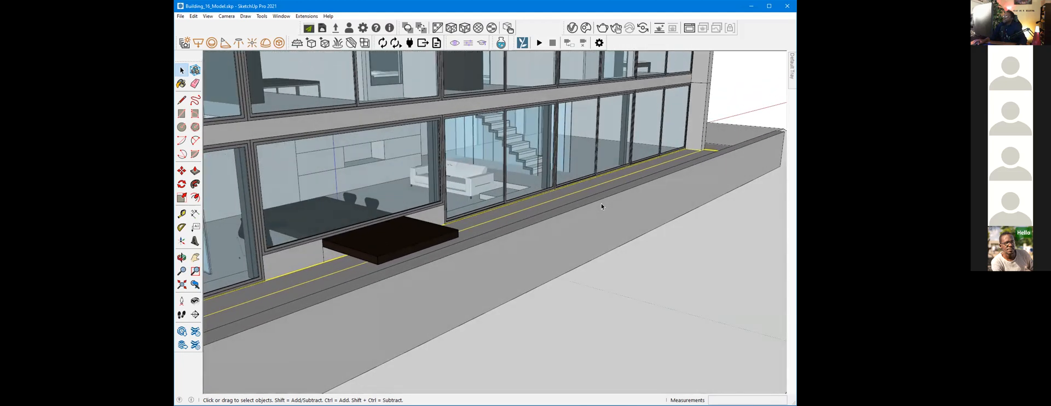
scroll(601, 204, "down", 5)
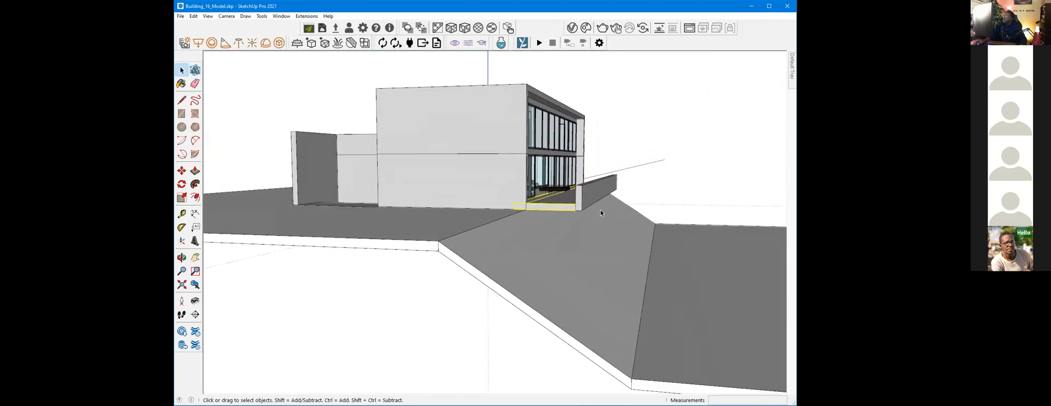
Step: Examine the ground slab and the slope below the building in the SketchUp model
left_click(585, 238)
middle_click_drag(611, 239, 470, 279)
scroll(517, 211, "up", 1)
middle_click_drag(517, 212, 493, 208)
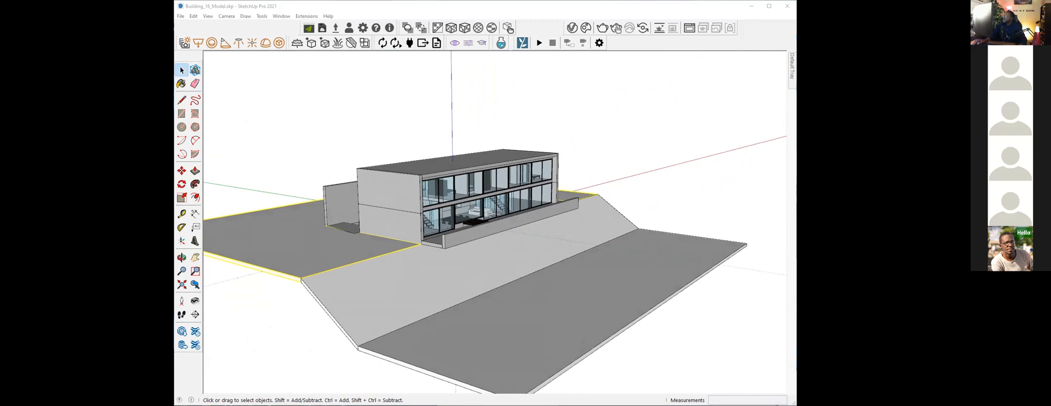
Step: Switch to Lumion and place the imported building model on the open paved plaza
key("alt+Tab")
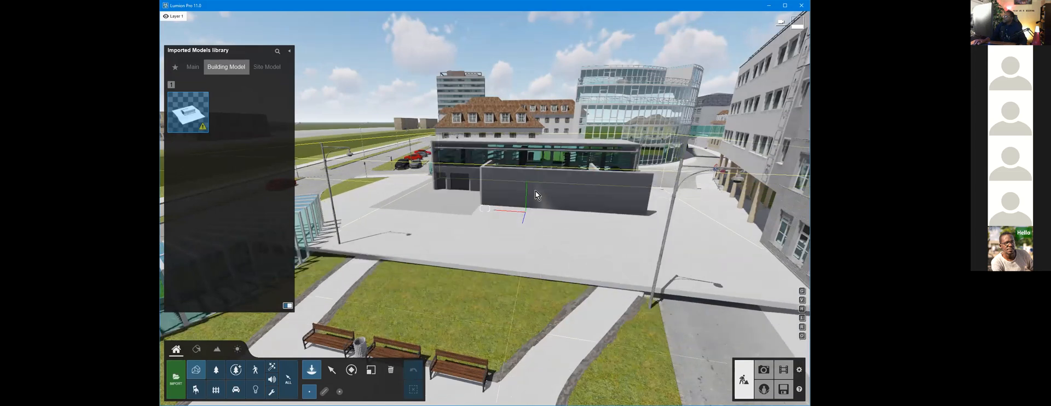
left_click(536, 198)
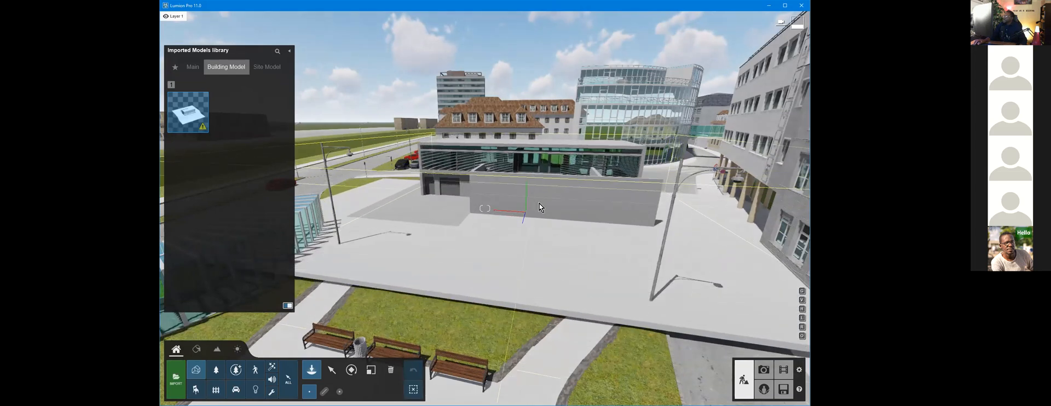
scroll(534, 192, "up", 1)
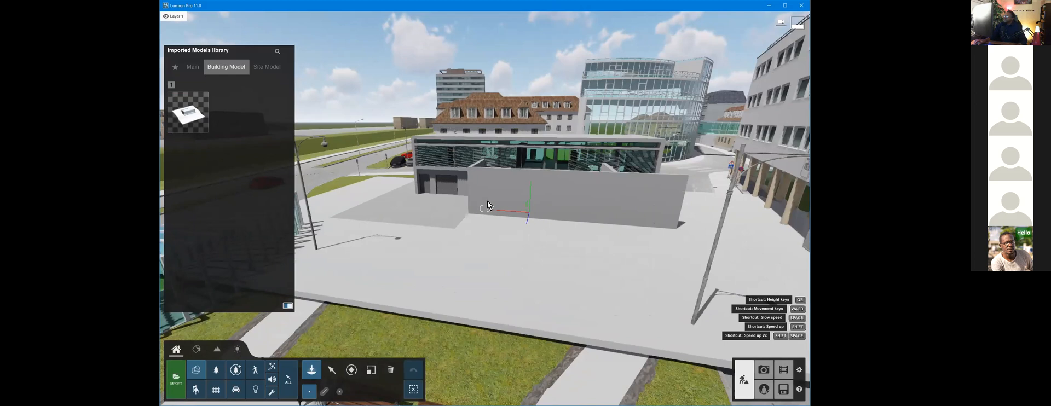
Step: Inspect from above how the placed building and its ground slab sit among the surrounding streets and lawns
mouse_move(534, 183)
right_mouse_down()
mouse_move(481, 178)
mouse_move(534, 189)
right_mouse_up()
scroll(532, 188, "up", 3)
key("a")
key("s")
key("e")
mouse_move(485, 209)
right_mouse_down()
mouse_move(509, 210)
mouse_move(498, 208)
mouse_move(506, 202)
mouse_move(517, 235)
mouse_move(560, 257)
mouse_move(525, 265)
mouse_move(491, 206)
right_mouse_up()
key("q")
key("w")
key("q")
key("s")
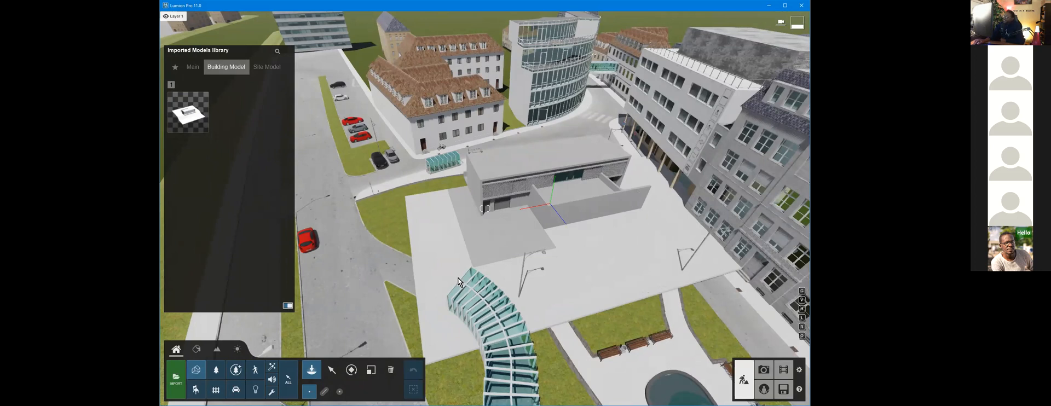
Step: Select the placed building model and approach its front terrace and glazed facade
left_click(331, 373)
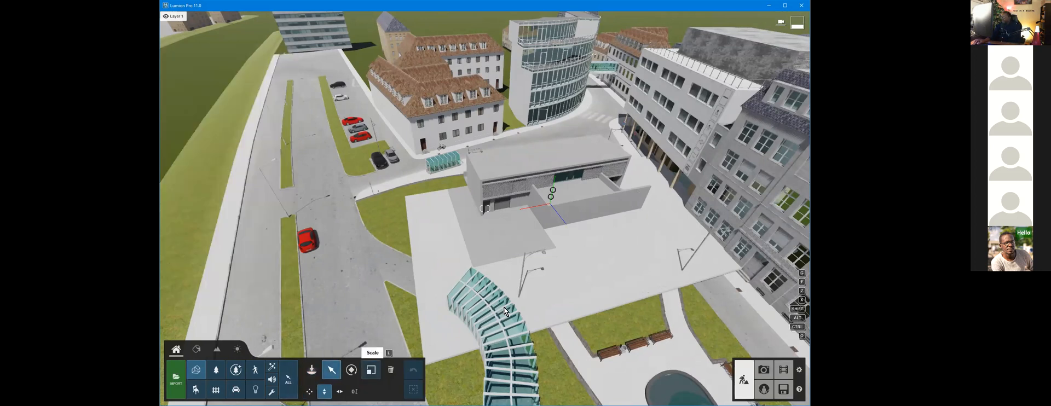
left_click(503, 307)
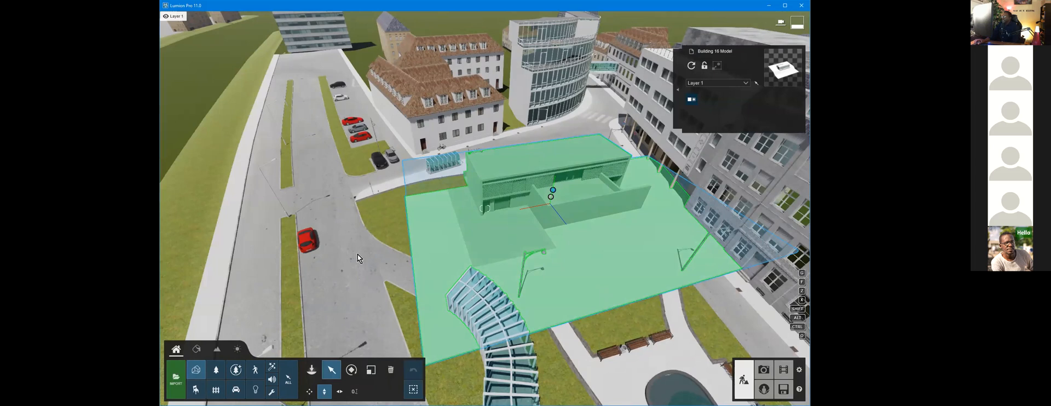
scroll(357, 254, "up", 1)
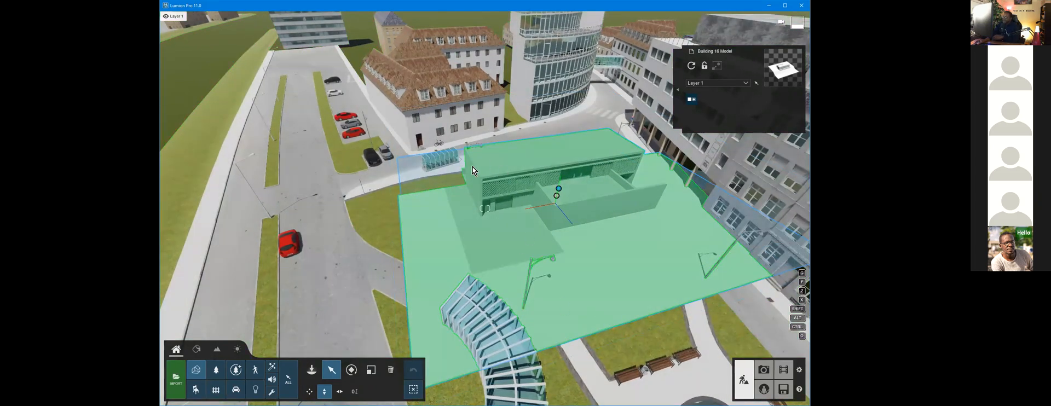
key("w")
right_click_drag(485, 209, 512, 273)
key("e")
key("w")
key("d")
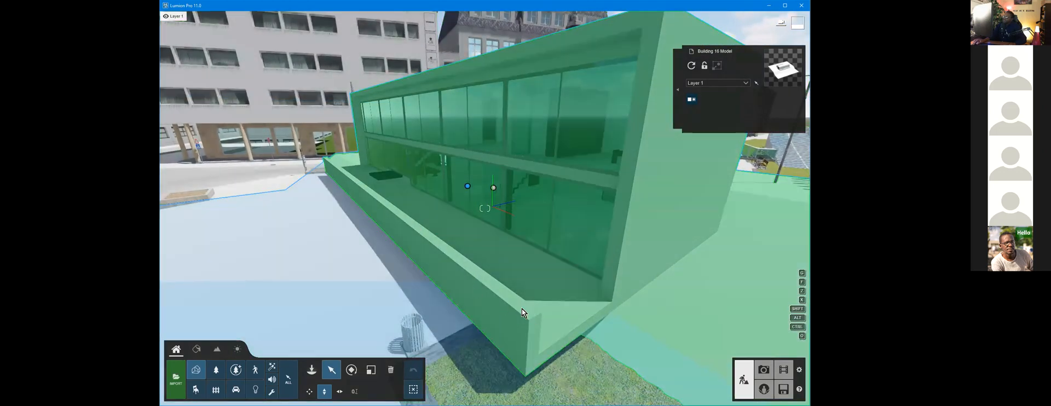
Step: Examine how the building's terrace, ground slab and end wall meet the plaza and the lawn
key("w")
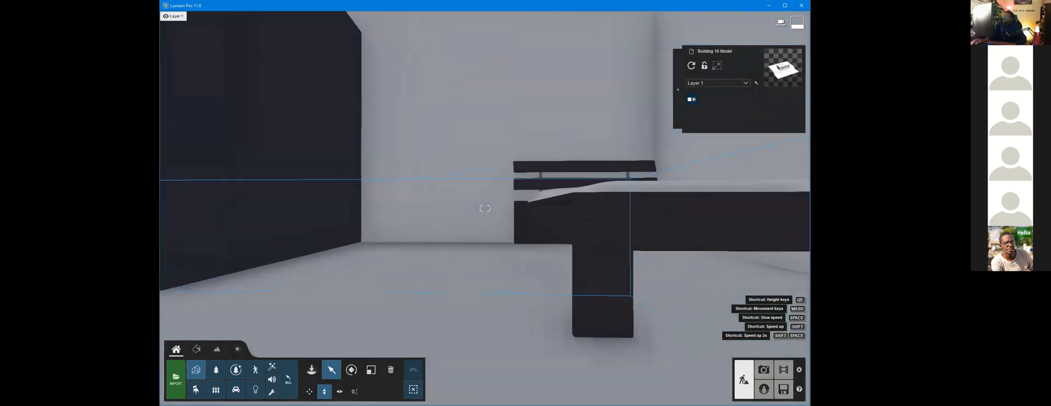
key("s")
right_click_drag(485, 209, 515, 208)
key("s")
right_click_drag(484, 208, 553, 244)
key("q")
key("e")
key("e")
key("s")
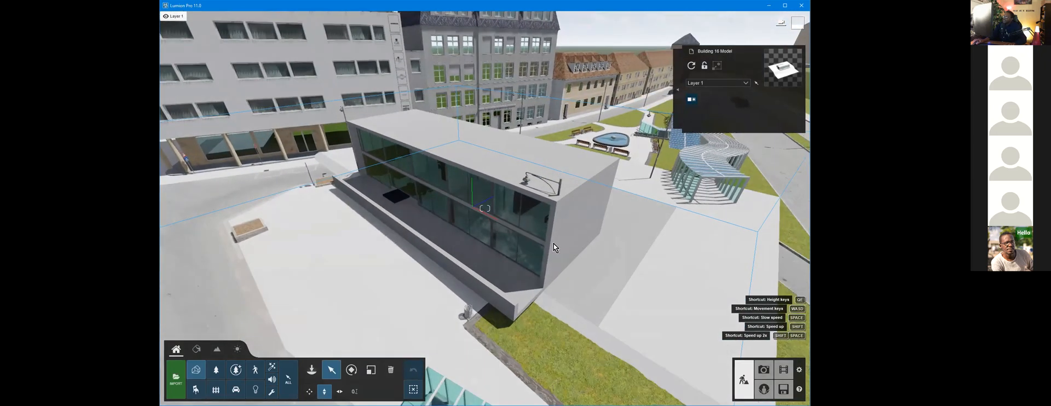
left_click(475, 280)
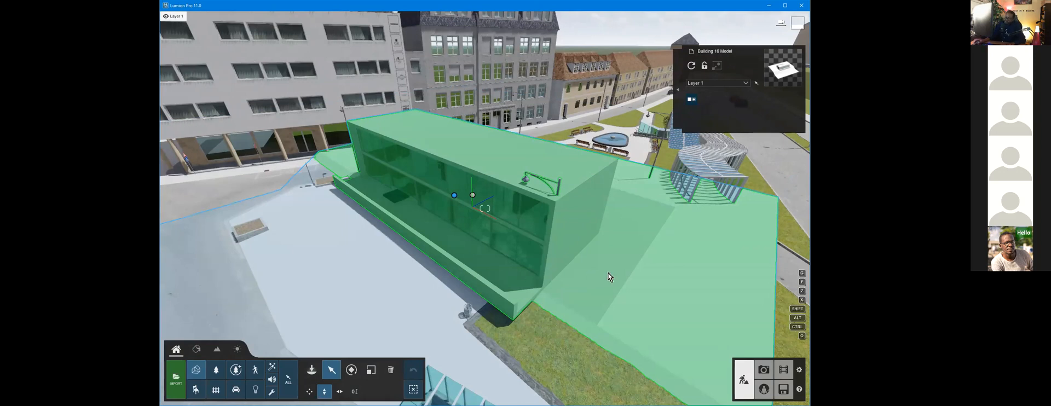
key("s")
right_click_drag(575, 261, 628, 270)
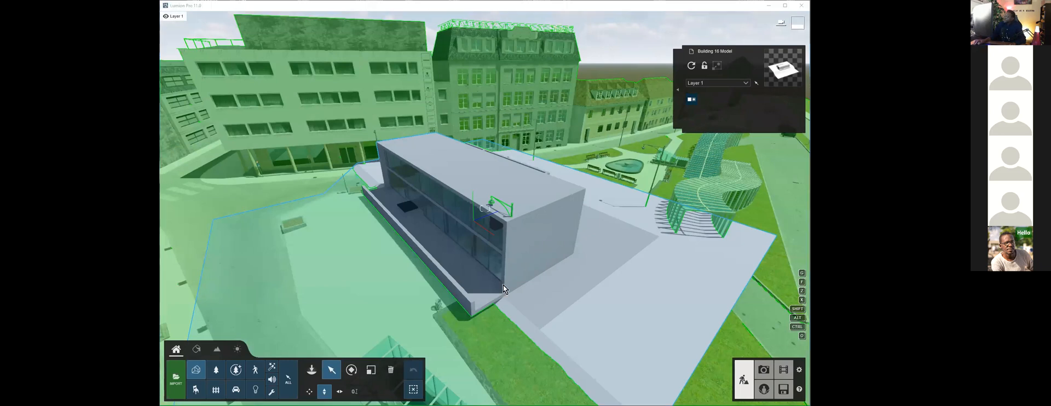
Step: Switch to SketchUp and delete the sloped ground, the upper ground slab and the lower ground slab around the building
key("alt+Tab")
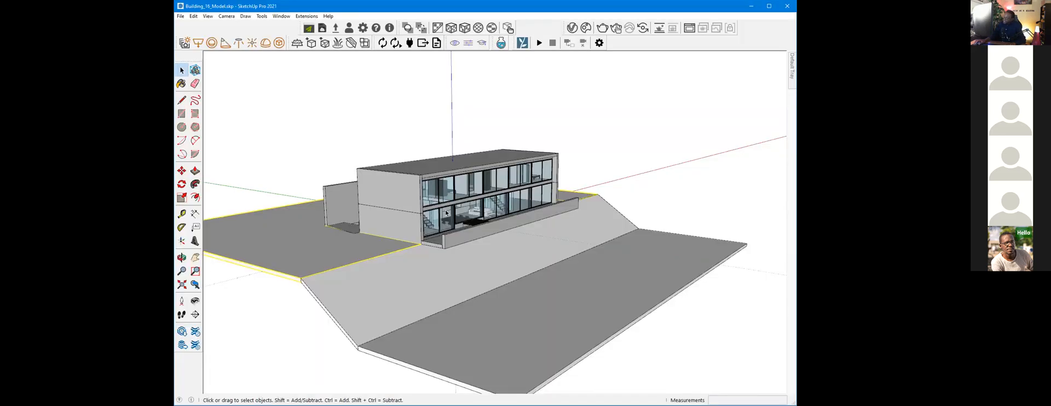
left_click(323, 303)
key("Delete")
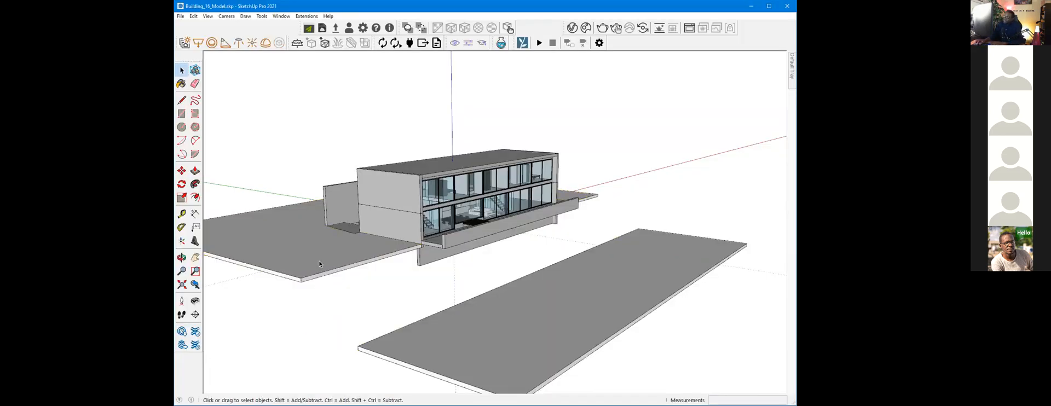
left_click(320, 261)
key("Delete")
left_click(419, 328)
key("Delete")
Step: Try deleting the front terrace floor and its low wall, and undo both deletions
left_click(451, 249)
key("Delete")
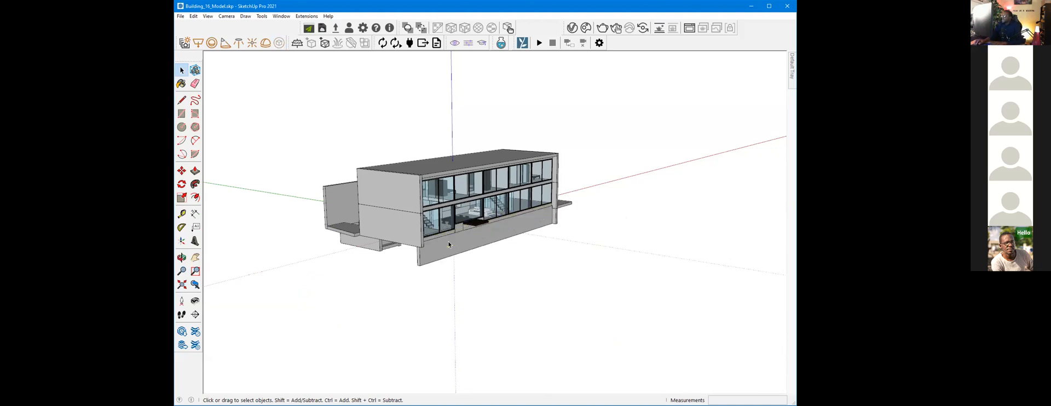
right_click(479, 219)
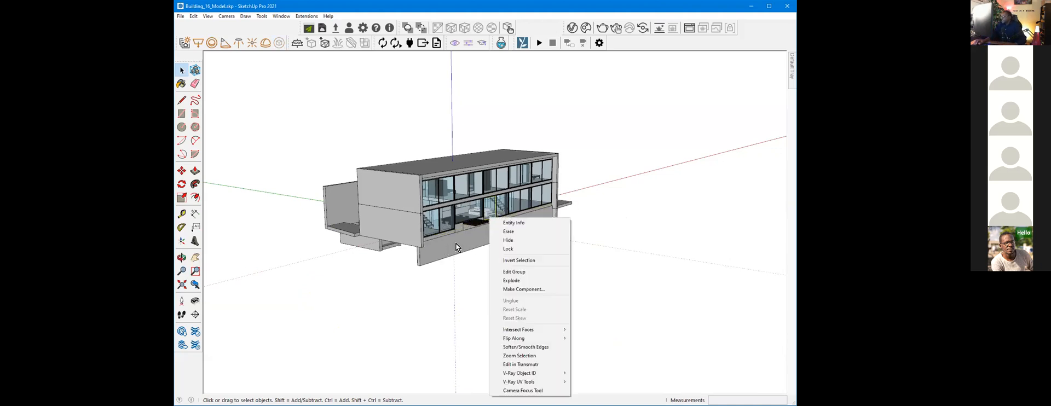
left_click(481, 222)
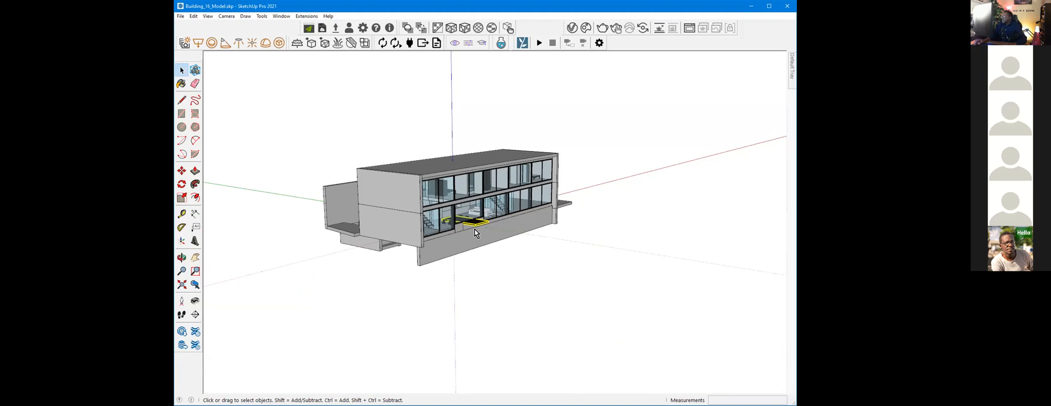
scroll(567, 213, "down", 2)
scroll(445, 211, "up", 6)
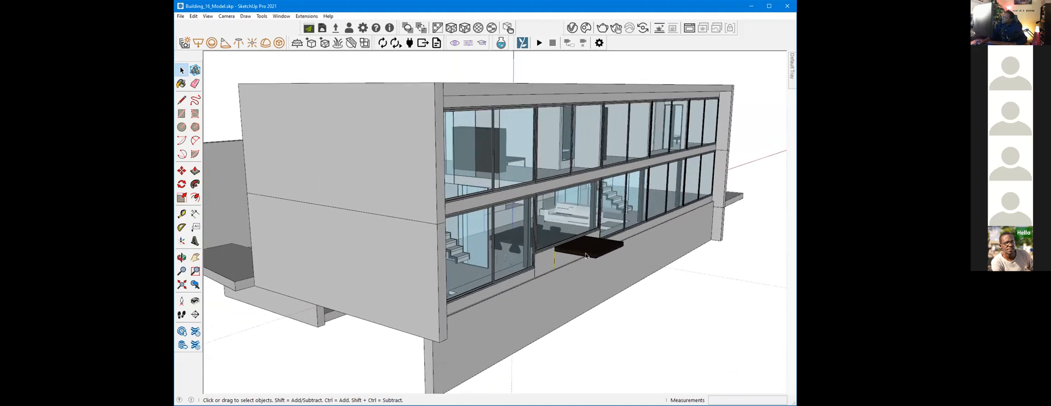
left_click(594, 252)
key("ctrl+z")
key("ctrl+z")
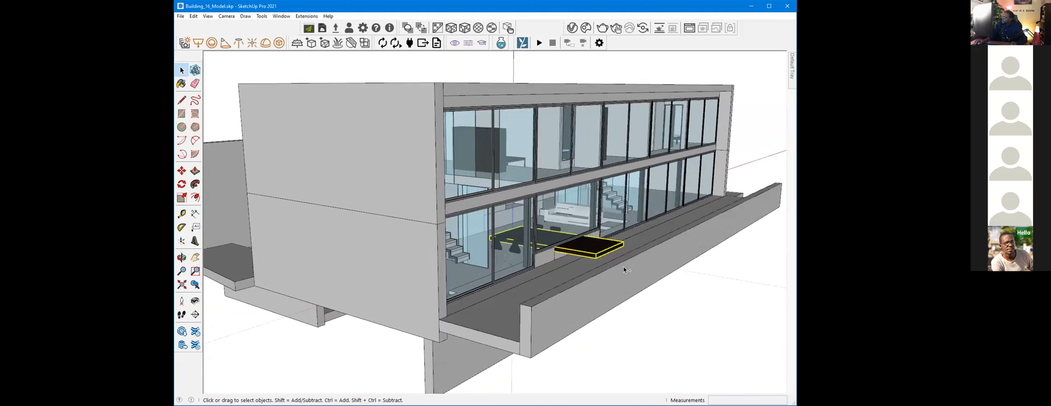
Step: Delete the leftover piece of ground slab at the far end of the building
scroll(508, 264, "down", 3)
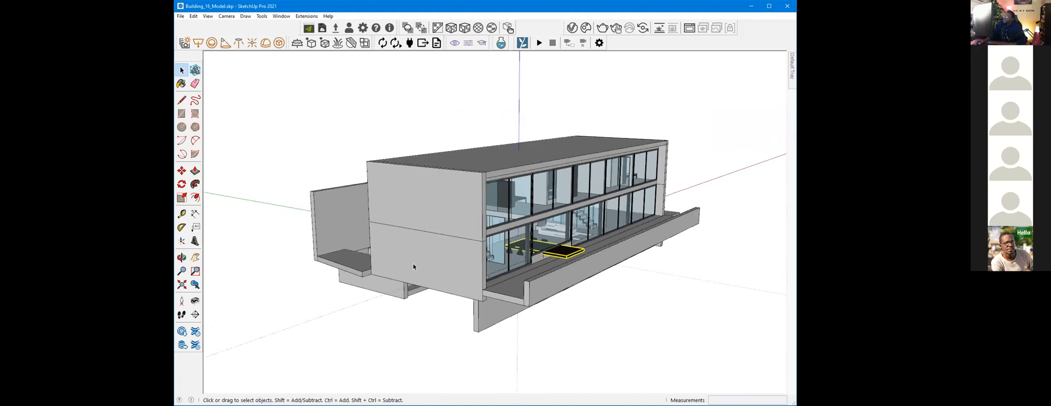
middle_click_drag(391, 250, 520, 282)
left_click(626, 261)
left_click(642, 257)
key("Delete")
Step: Copy the short foundation wall from the far end of the building's underside to its opposite end
left_click(515, 303)
scroll(454, 251, "up", 2)
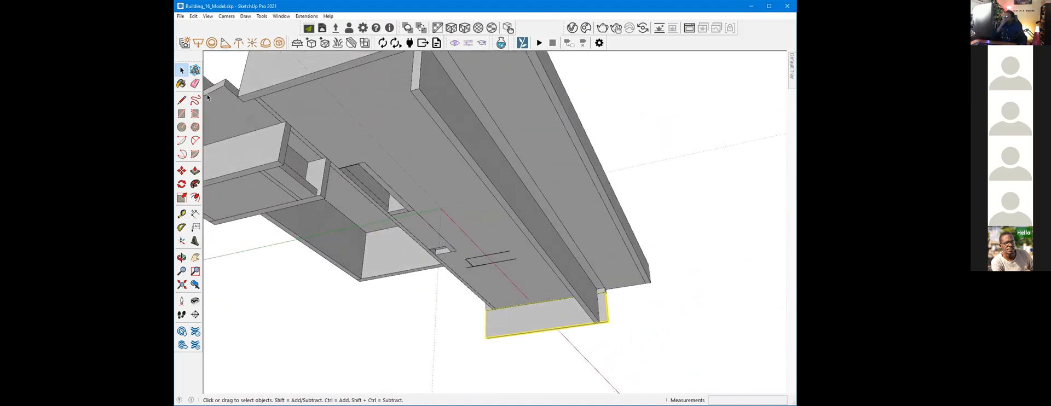
left_click(181, 170)
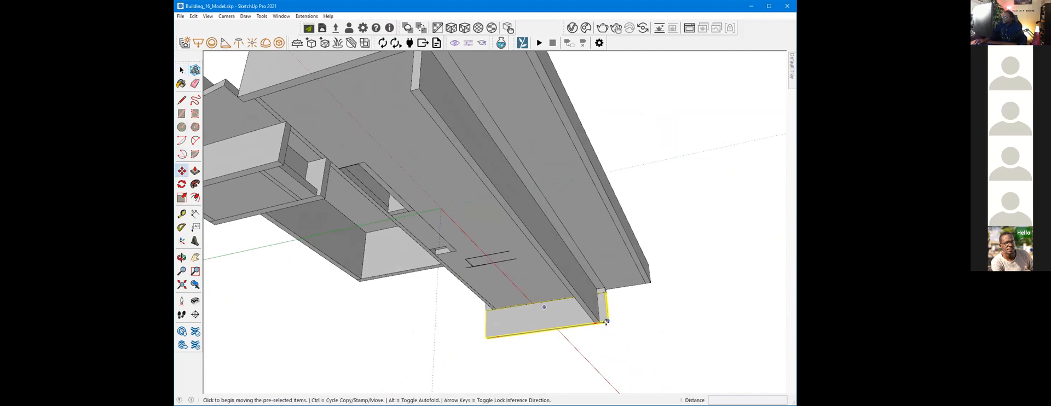
mouse_move(593, 336)
middle_mouse_down()
mouse_move(594, 327)
mouse_move(601, 337)
middle_mouse_up()
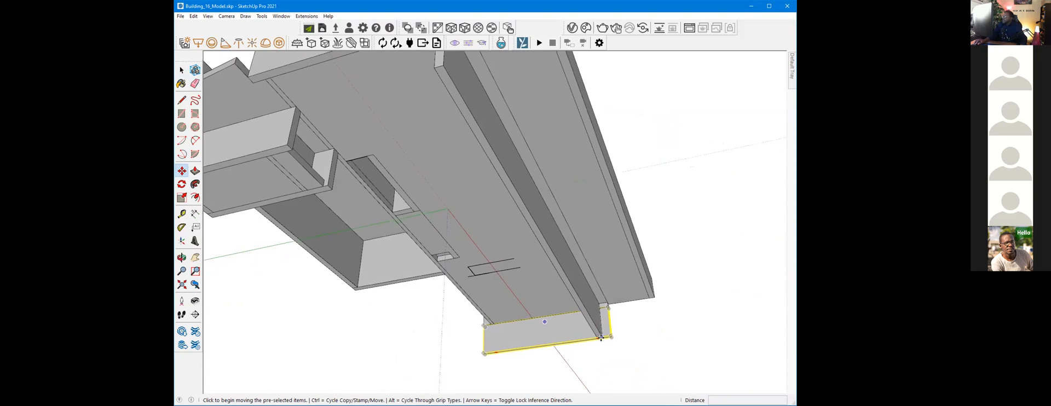
left_click(601, 338)
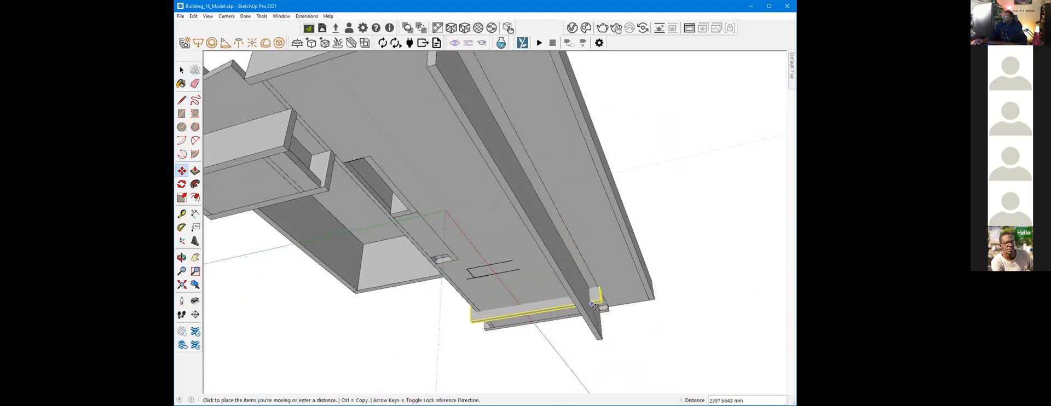
key("ctrl")
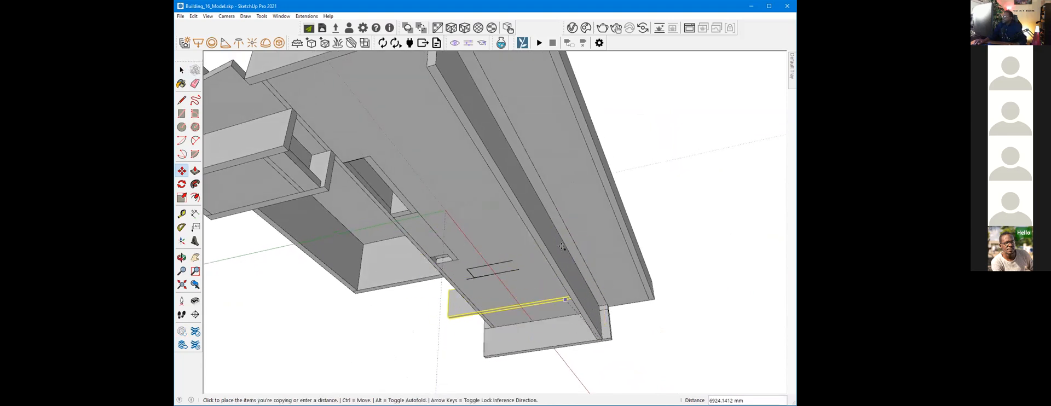
left_click(493, 167)
scroll(493, 167, "down", 10)
middle_click_drag(392, 325, 547, 192)
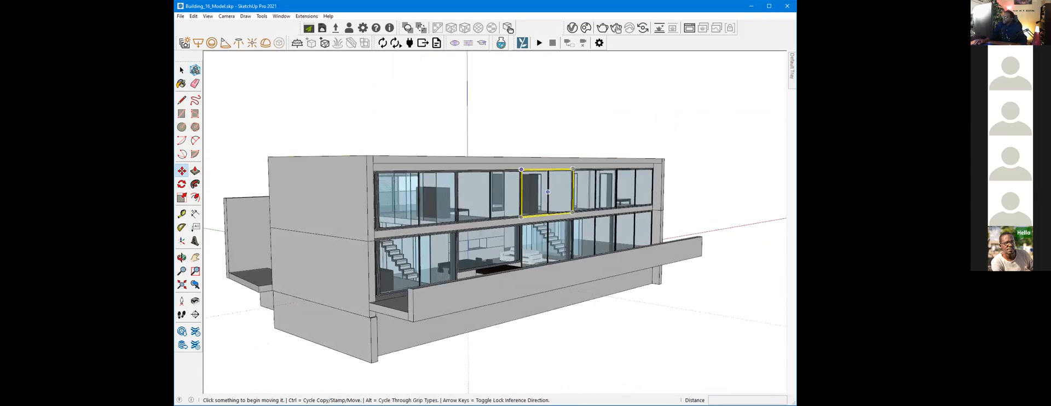
Step: Save the model over Building_16_Model.skp in the Assignment 4 Demo folder, in SketchUp Version 7 format
left_click(181, 16)
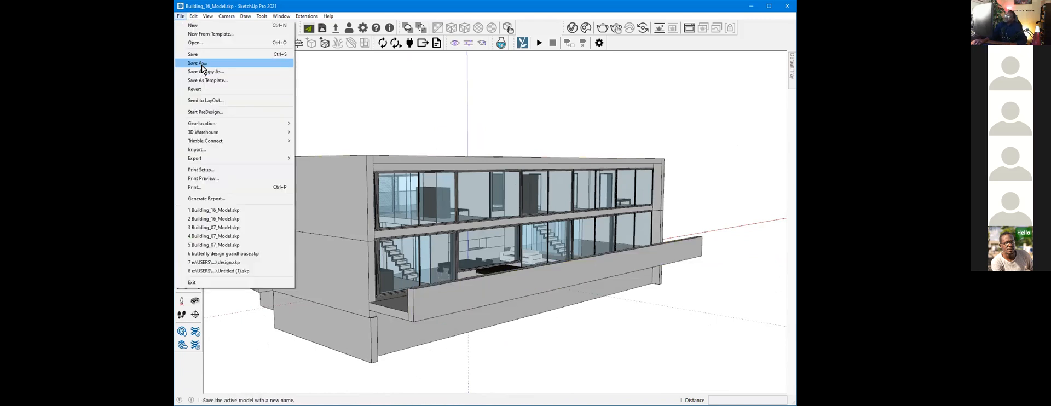
left_click(201, 63)
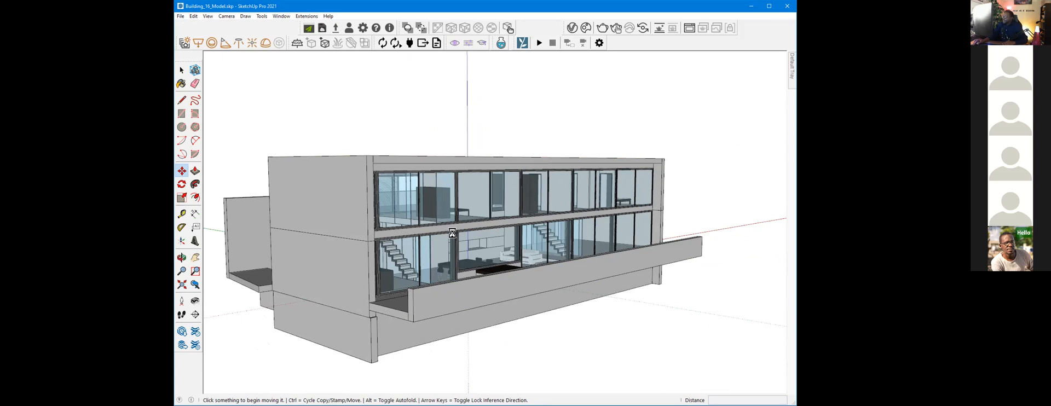
left_click(295, 273)
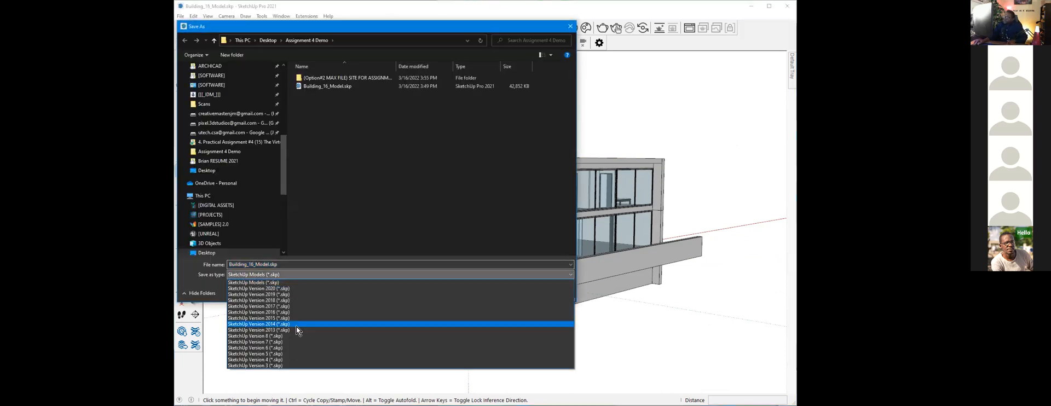
left_click(295, 341)
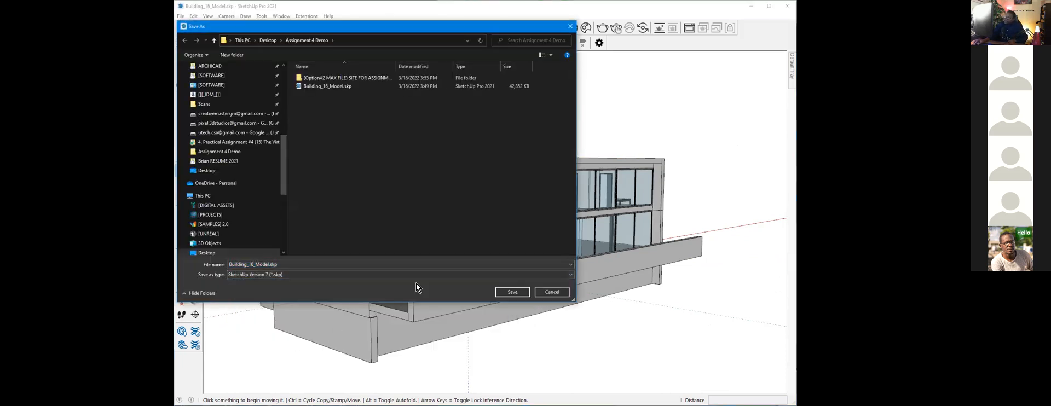
left_click(307, 85)
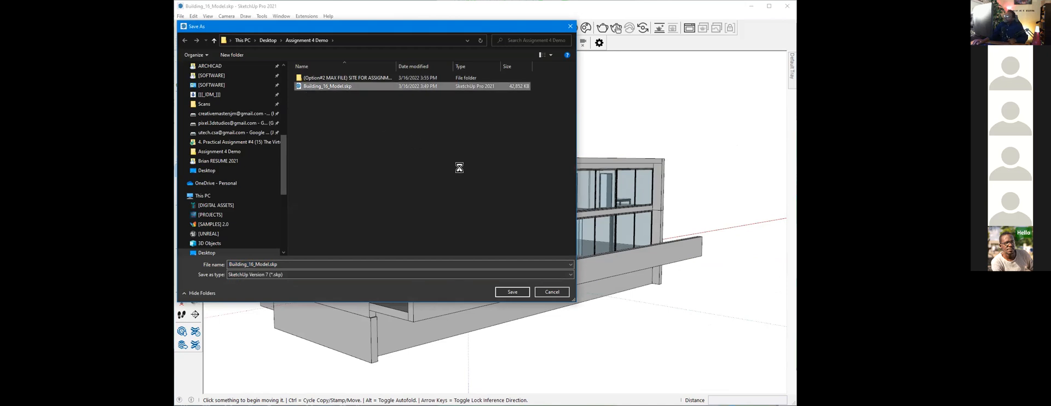
left_click(635, 225)
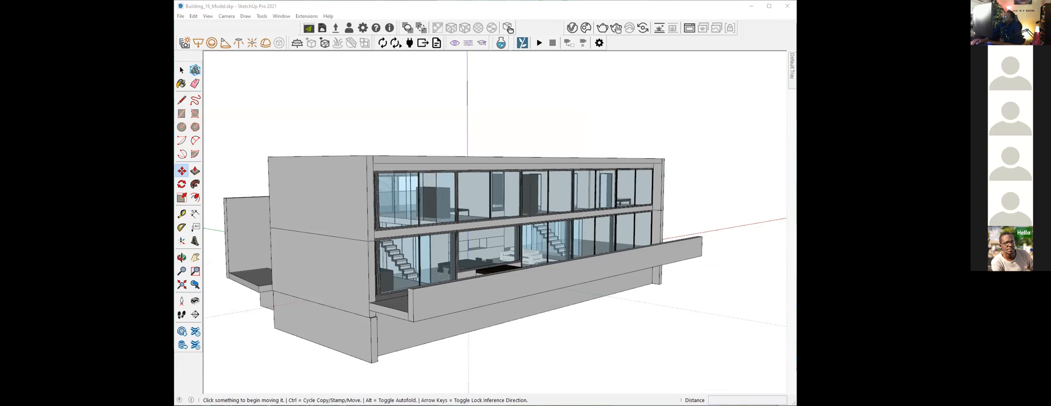
Step: Switch to Lumion and reload the selected building model from its updated SketchUp file
key("alt+Tab")
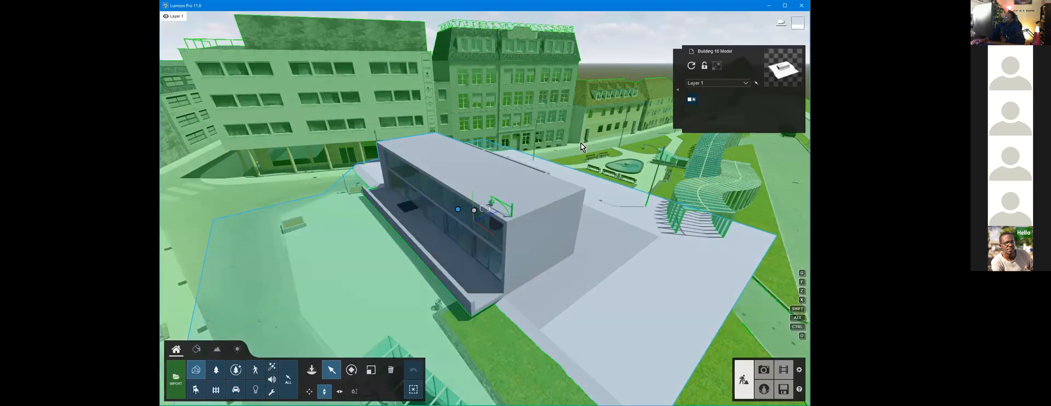
key("alt+Tab")
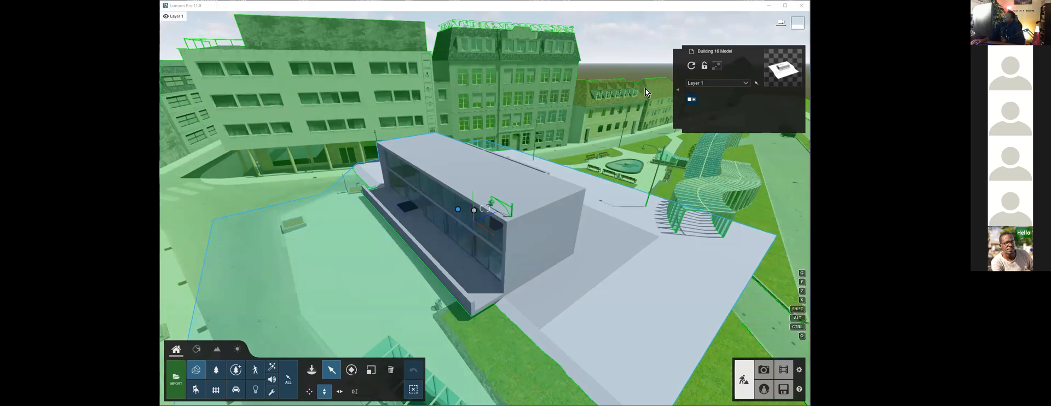
left_click(693, 67)
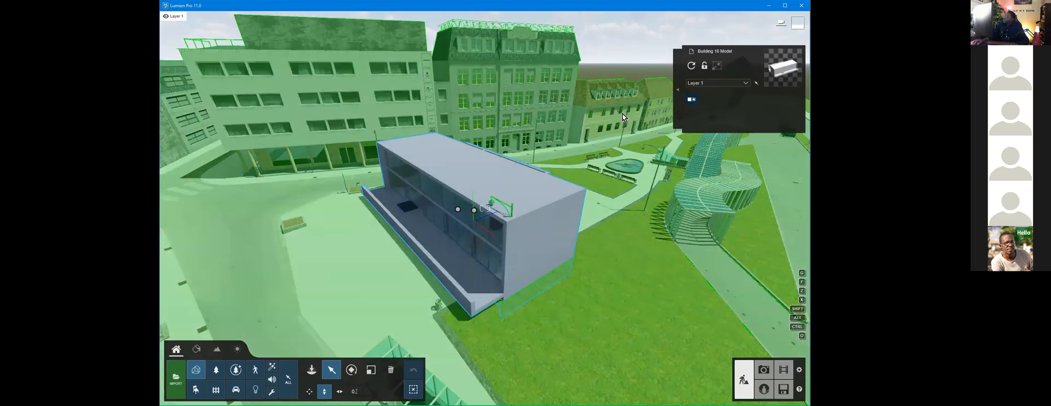
key("alt+Tab")
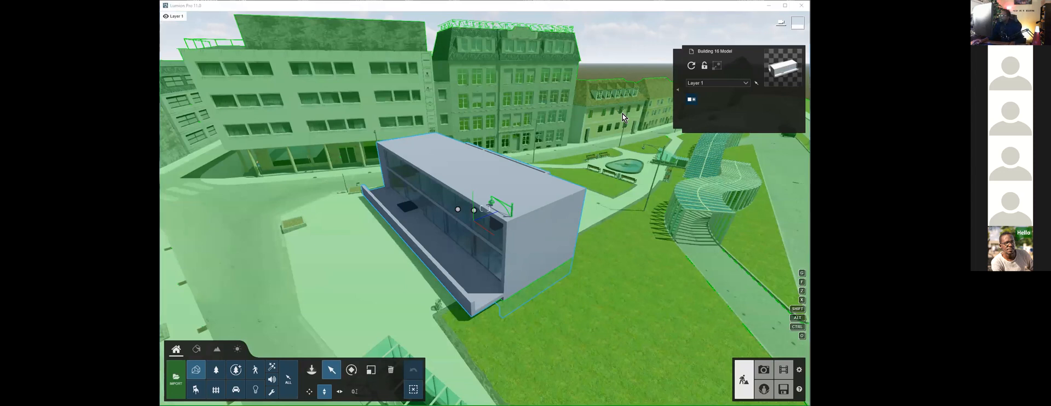
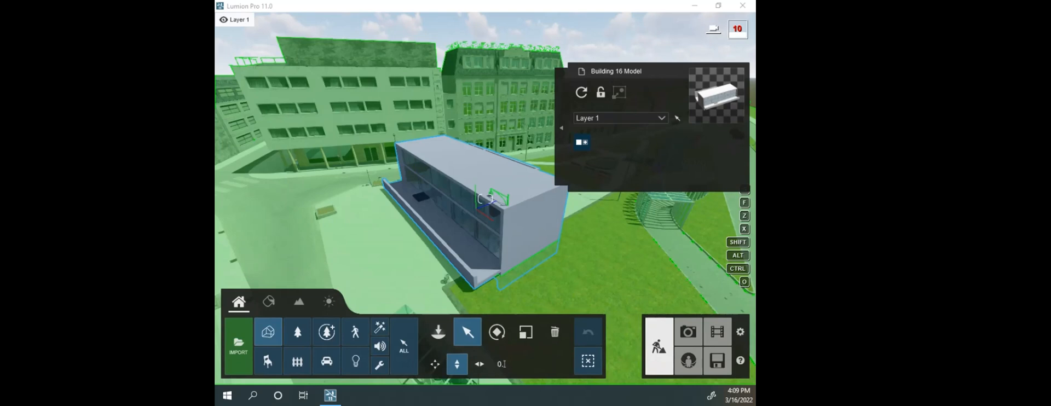
mouse_move(756, 0)
left_mouse_down()
mouse_move(523, 97)
mouse_move(523, 113)
left_mouse_up()
double_click(523, 113)
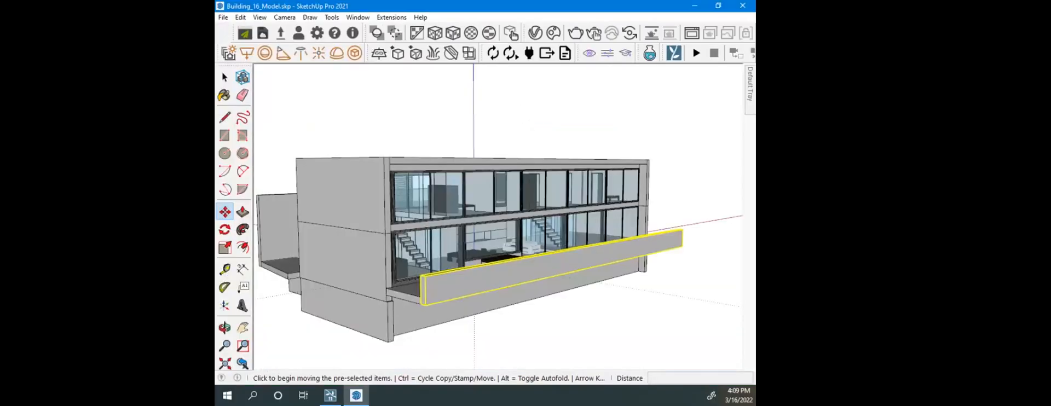
left_click(692, 6)
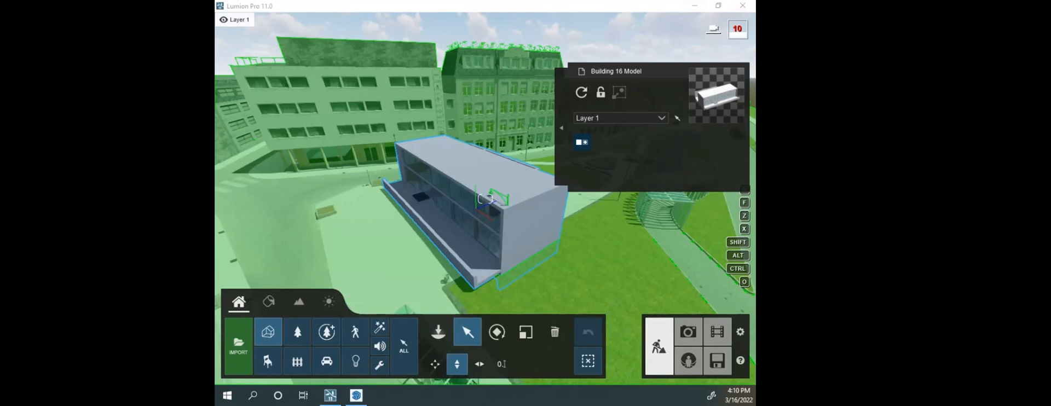
Step: Switch to File Explorer and look through the texture images in the European City Environment site's maps folder
left_click_drag(1050, 0, 681, 69)
double_click(681, 69)
left_click(494, 86)
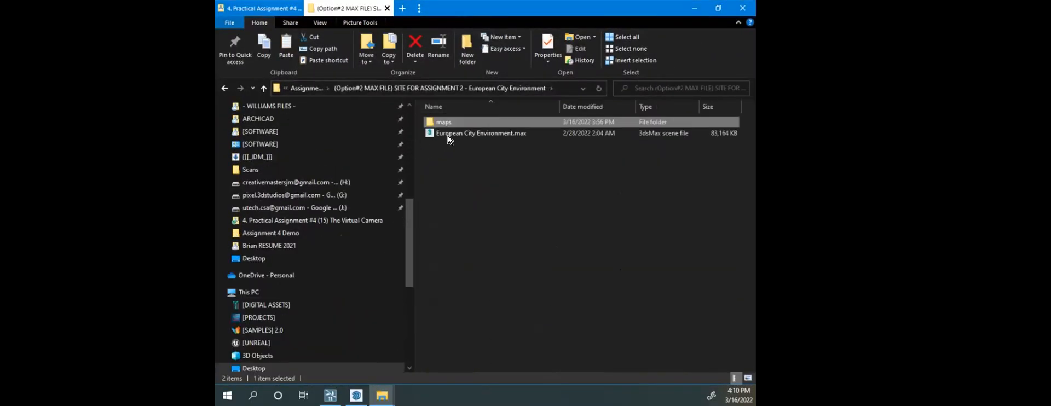
left_click(445, 132)
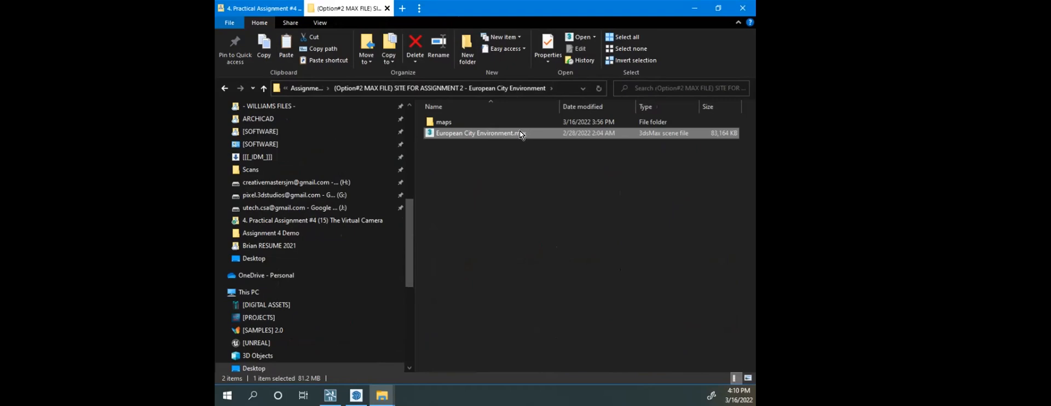
left_click_drag(494, 130, 454, 122)
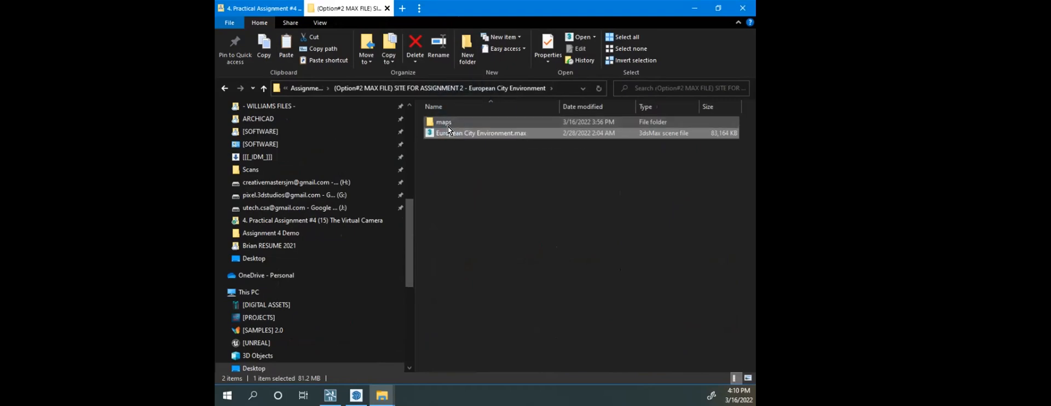
left_click(443, 124)
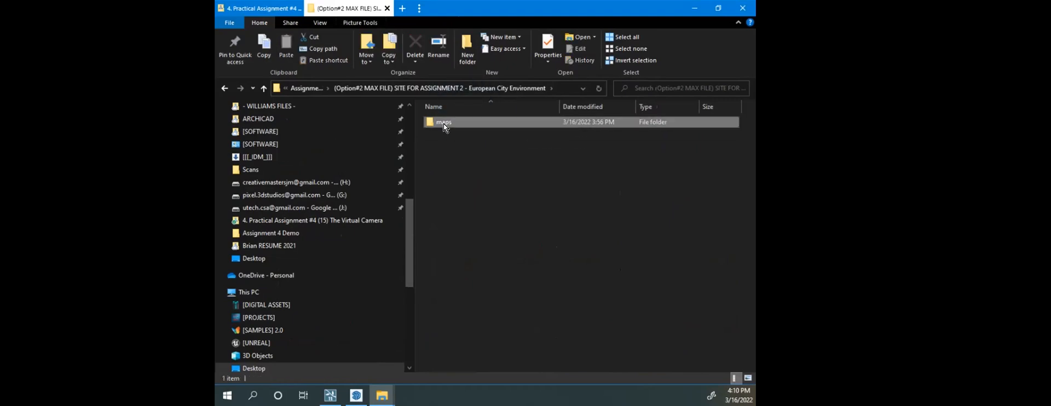
double_click(494, 122)
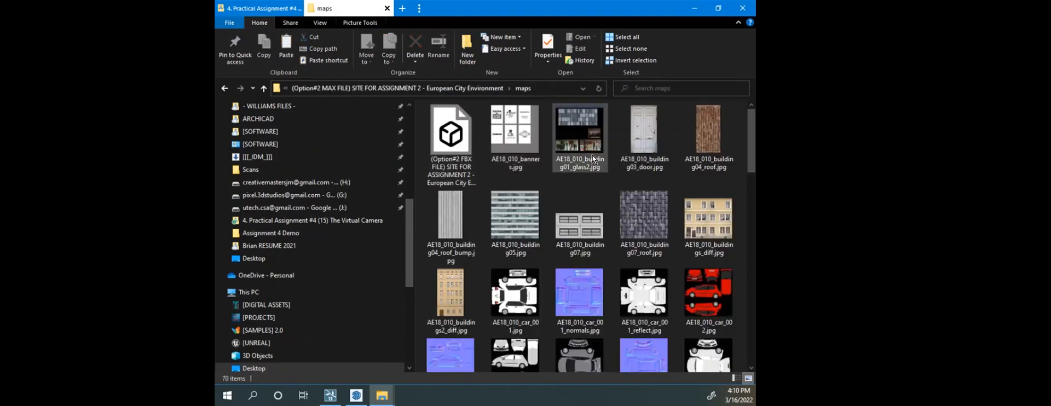
scroll(592, 155, "down", 10)
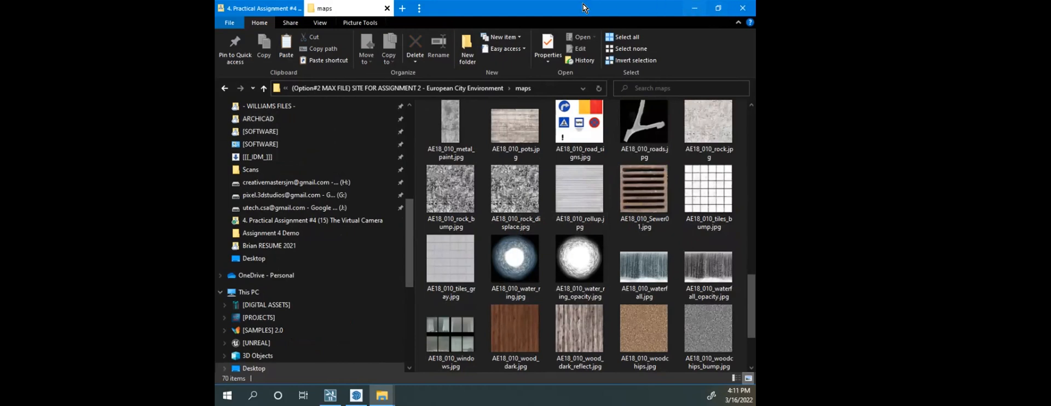
left_click(693, 8)
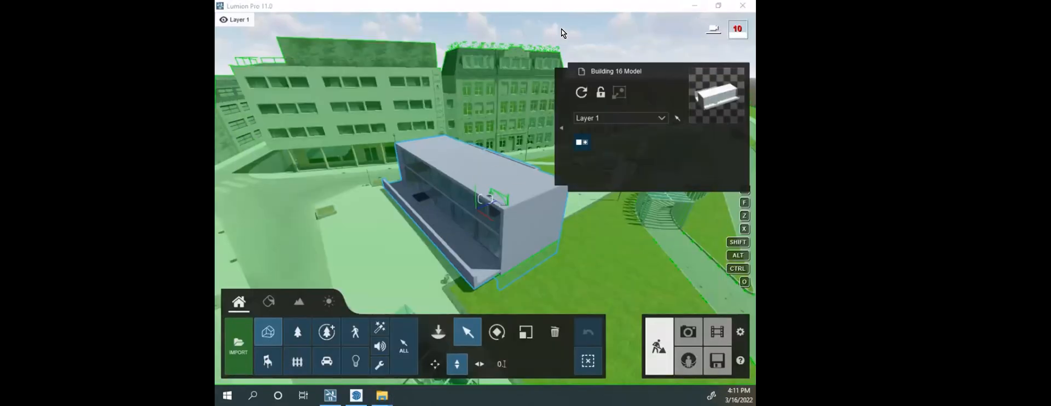
Step: Switch back to Lumion and examine the placed building and its surroundings from several angles and heights
left_click(557, 8)
right_click_drag(506, 239, 471, 248)
right_click_drag(484, 198, 505, 238)
key("e")
key("q")
key("q")
key("q")
key("q")
key("e")
key("e")
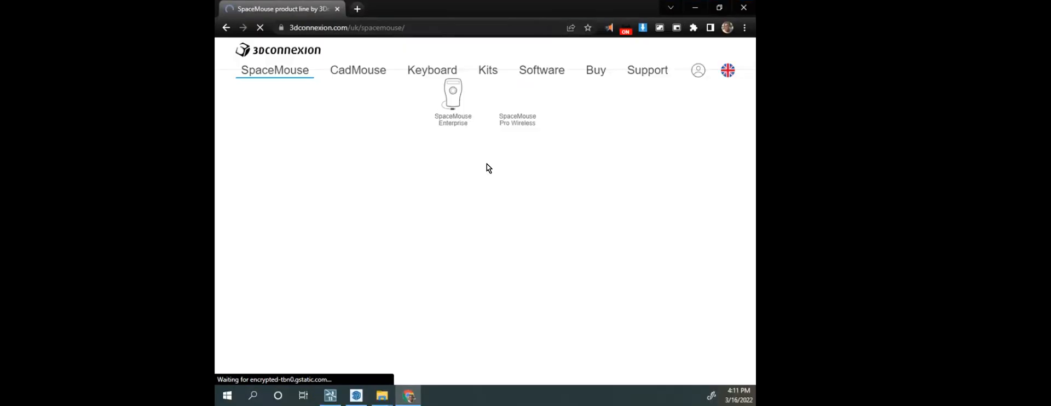
Step: Review the SpaceMouse models on the 3Dconnexion product page in the browser, including Enterprise, Wireless and Compact, and close the browser
scroll(480, 174, "down", 3)
scroll(480, 173, "down", 15)
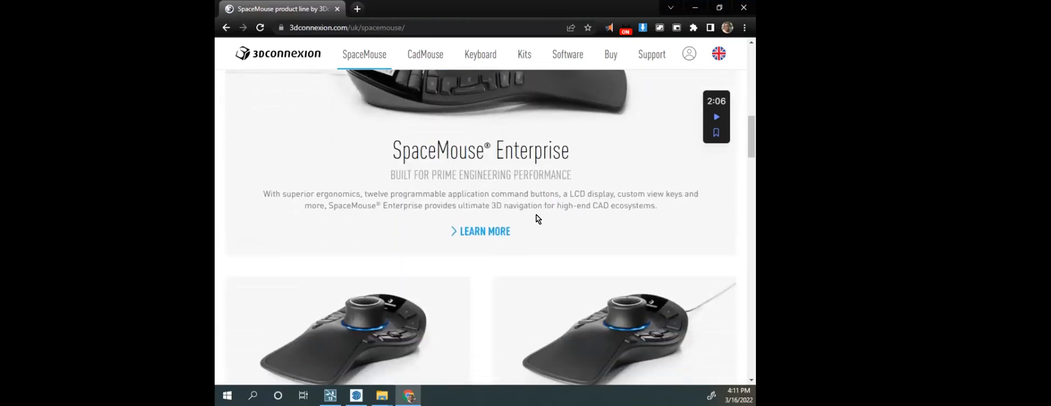
scroll(531, 220, "down", 4)
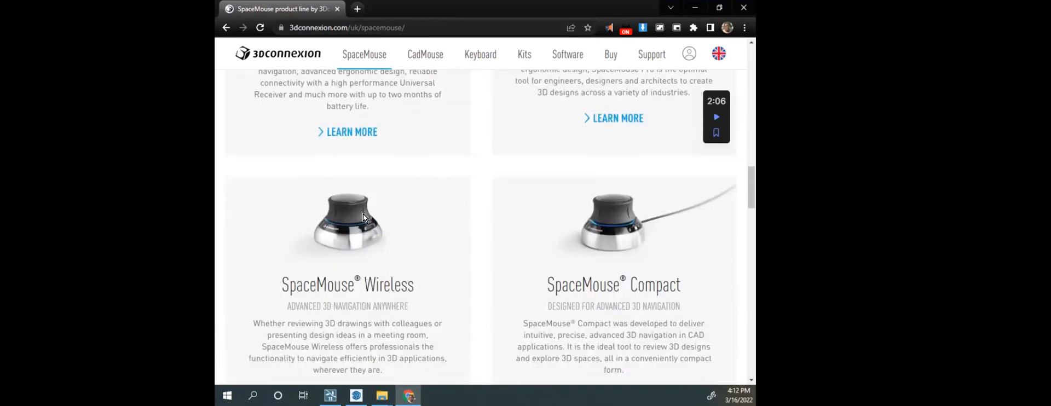
scroll(514, 230, "up", 8)
scroll(539, 241, "up", 2)
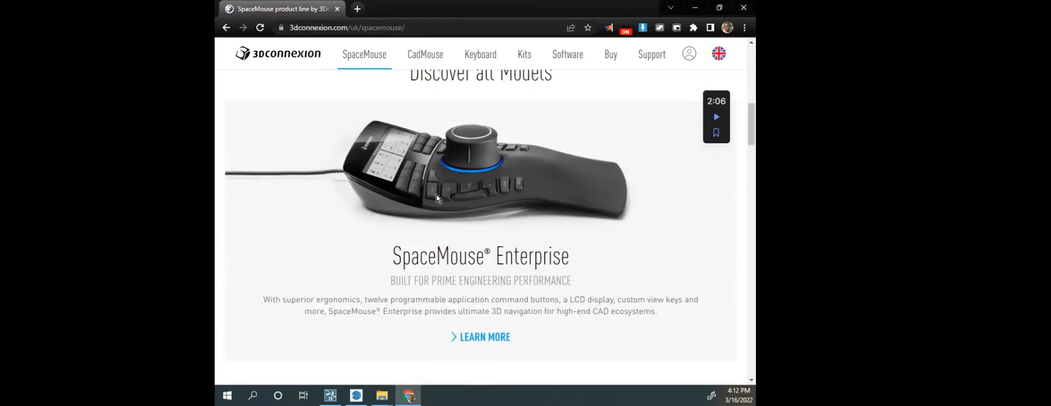
scroll(476, 153, "down", 1)
scroll(492, 170, "up", 1)
scroll(503, 164, "down", 1)
scroll(528, 174, "down", 4)
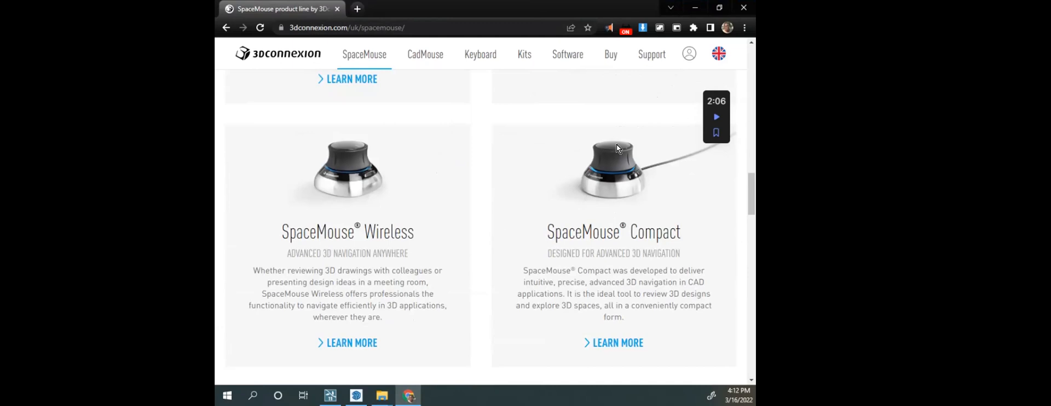
scroll(629, 228, "up", 1)
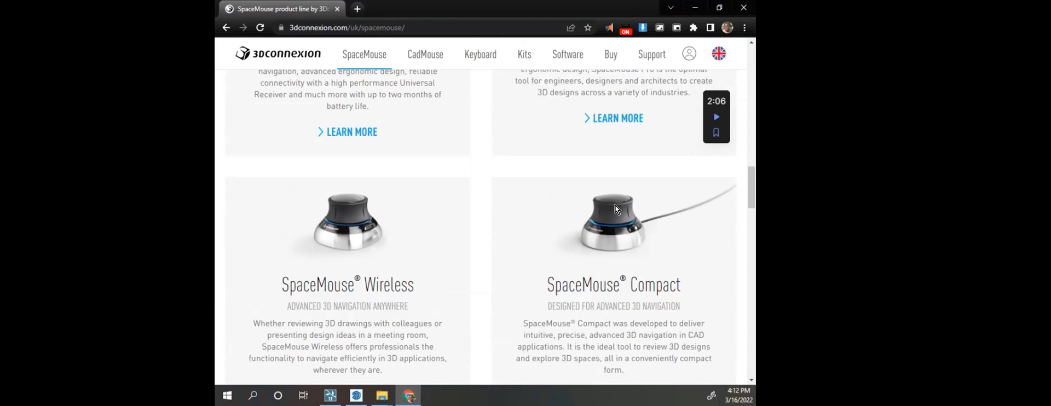
scroll(613, 255, "up", 3)
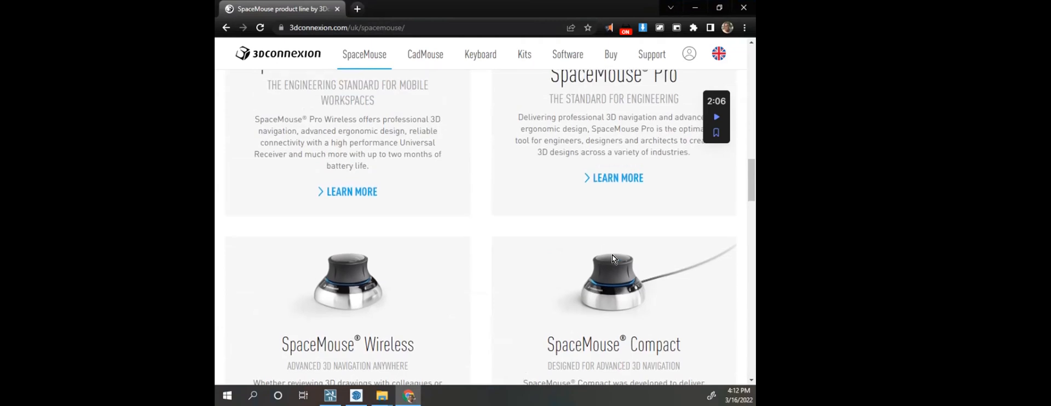
scroll(613, 252, "down", 2)
scroll(614, 251, "down", 1)
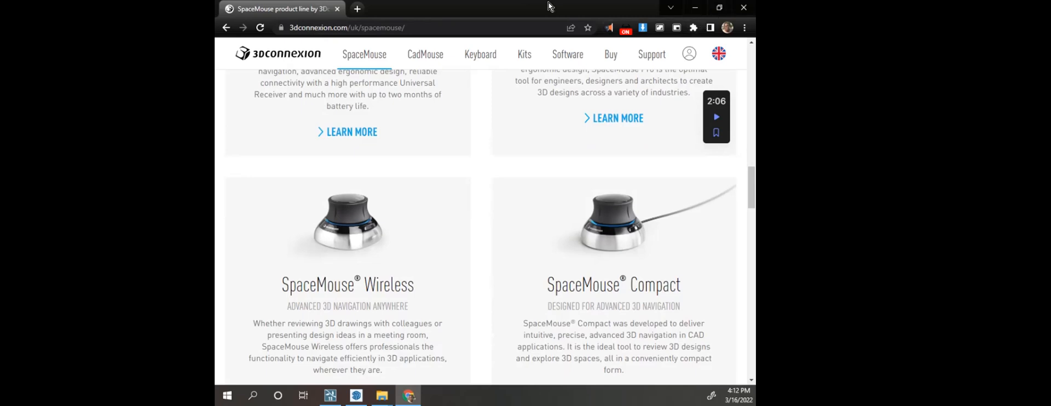
left_click_drag(547, 8, 411, 0)
key("alt+F4")
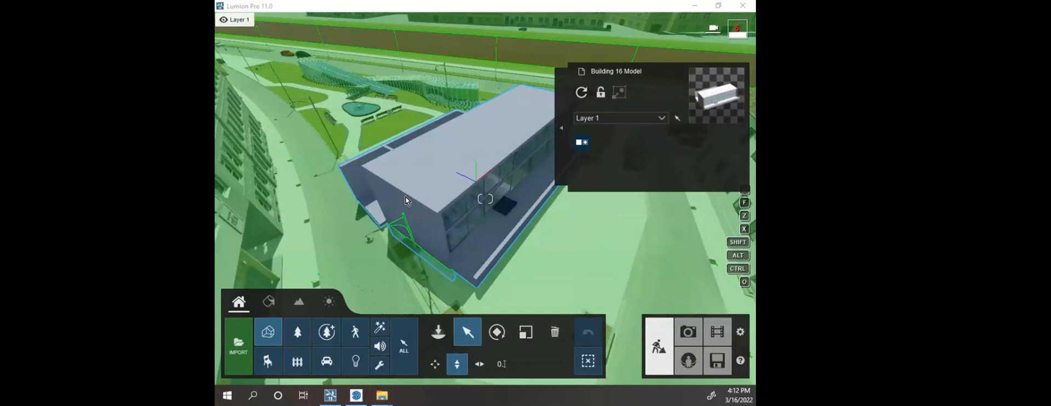
Step: Inspect the building in Lumion from its end and terrace sides, down to near street level
left_click(484, 127)
right_click_drag(457, 155, 539, 156)
key("a")
key("a")
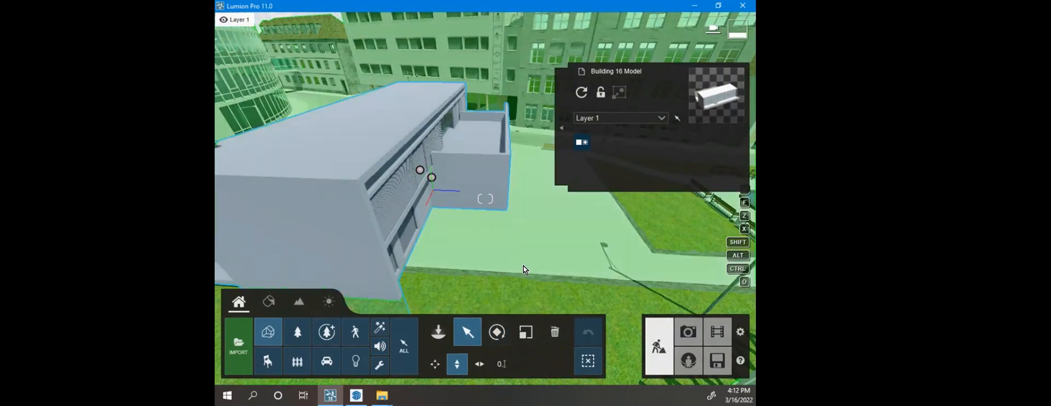
right_click_drag(513, 229, 476, 158)
key("w")
key("d")
key("d")
right_click_drag(485, 199, 410, 217)
key("s")
key("w")
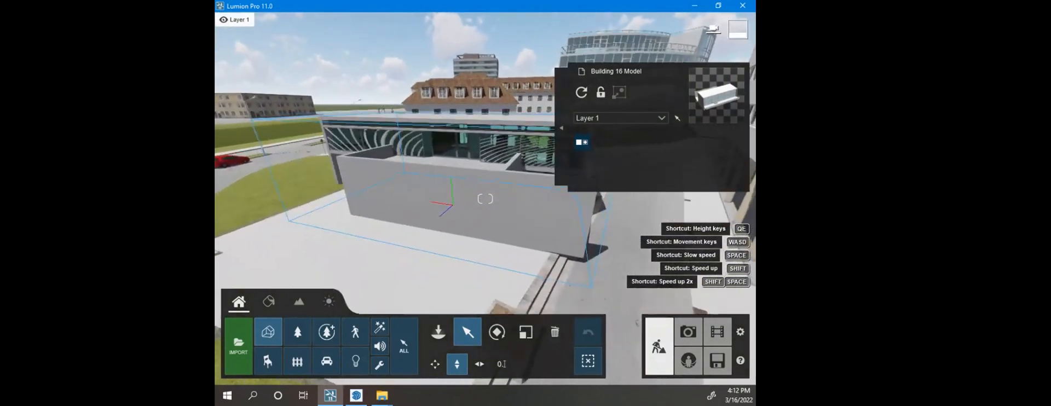
Step: View the building's walled terrace side from above and activate object rotation
key("q")
right_click_drag(485, 199, 460, 221)
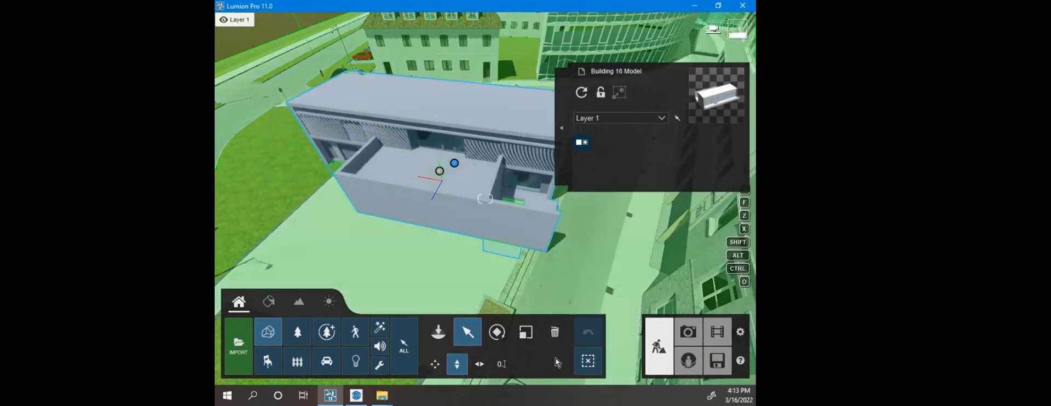
left_click(503, 333)
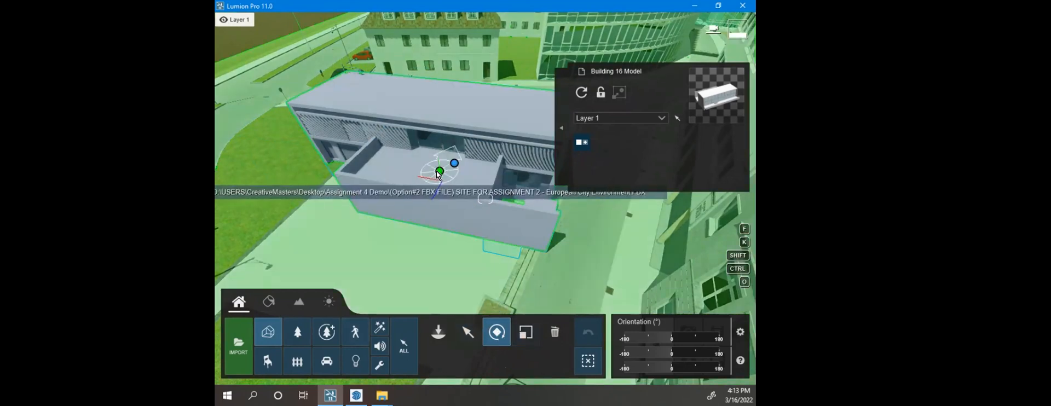
left_click(462, 184)
left_click_drag(462, 179, 481, 186)
key("ctrl+z")
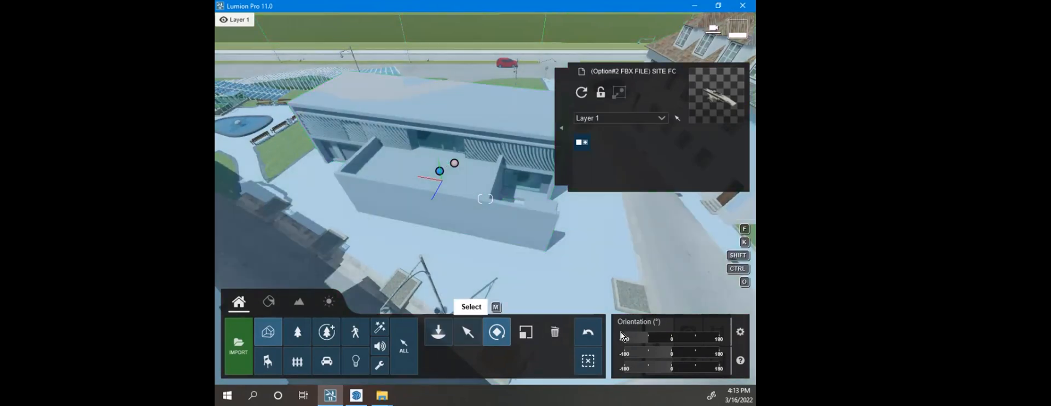
left_click(598, 330)
Step: Rotate the building model so its long glazed front faces the street with the planters, and reposition it on the plaza
left_click(460, 167)
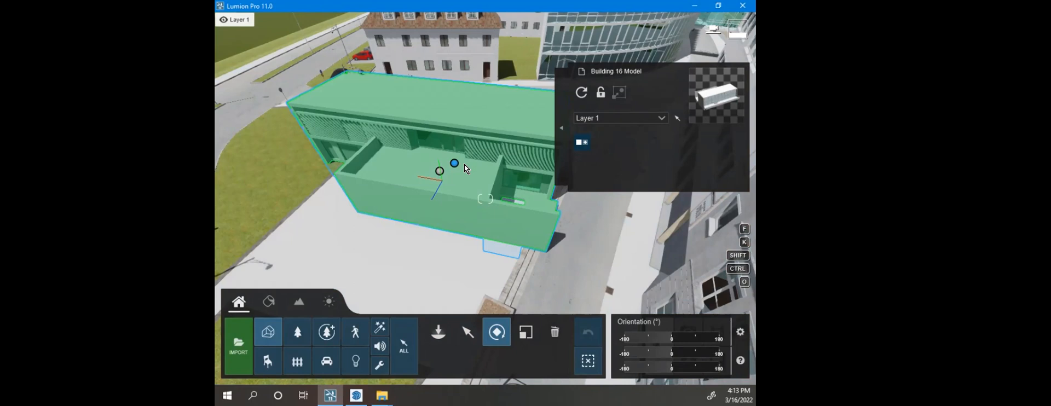
left_click_drag(456, 164, 504, 181)
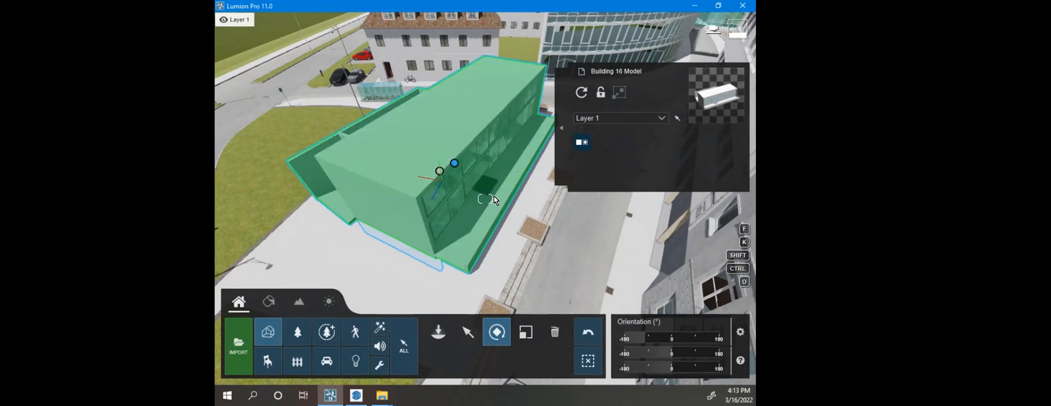
left_click(467, 331)
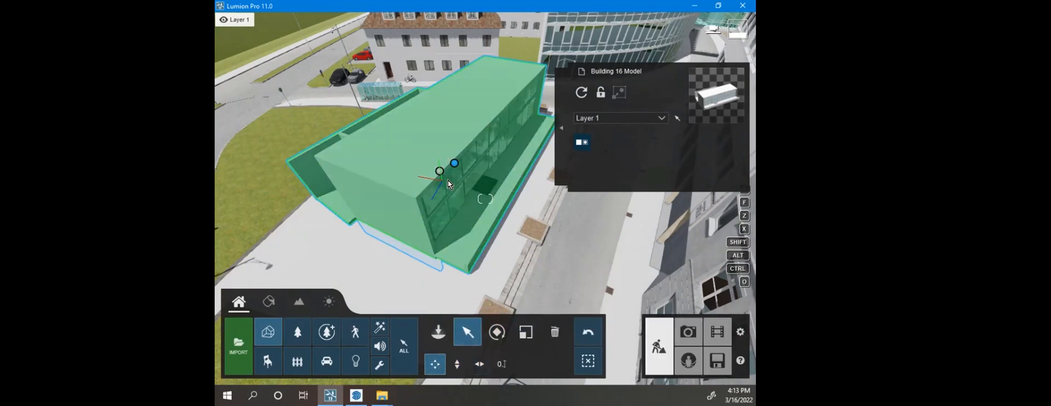
left_click_drag(453, 169, 422, 206)
Step: View the building's glazed front from street level and set the move mode to vertical
right_click_drag(423, 206, 422, 125)
key("e")
right_click_drag(485, 199, 479, 179)
key("w")
key("e")
key("s")
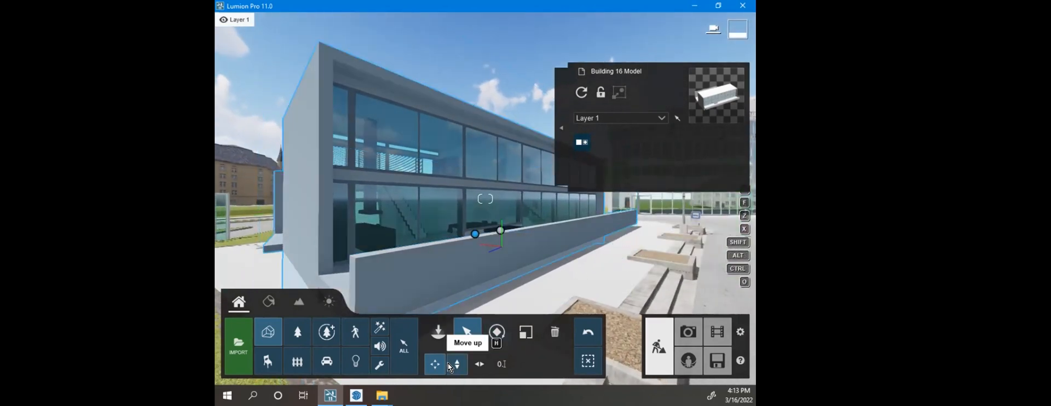
left_click(457, 364)
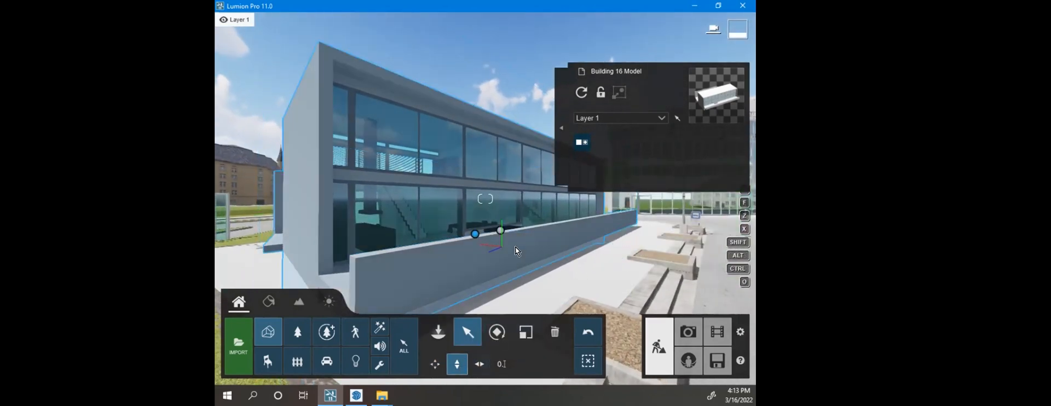
left_click_drag(496, 230, 502, 205)
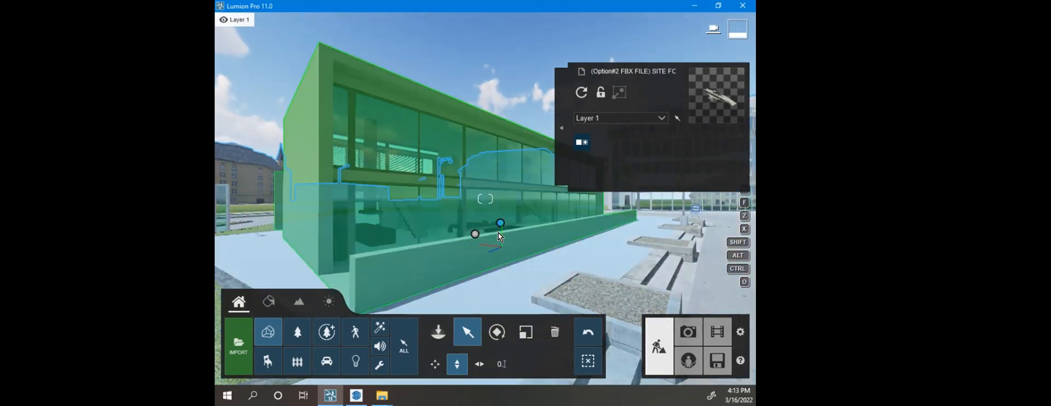
left_click(588, 332)
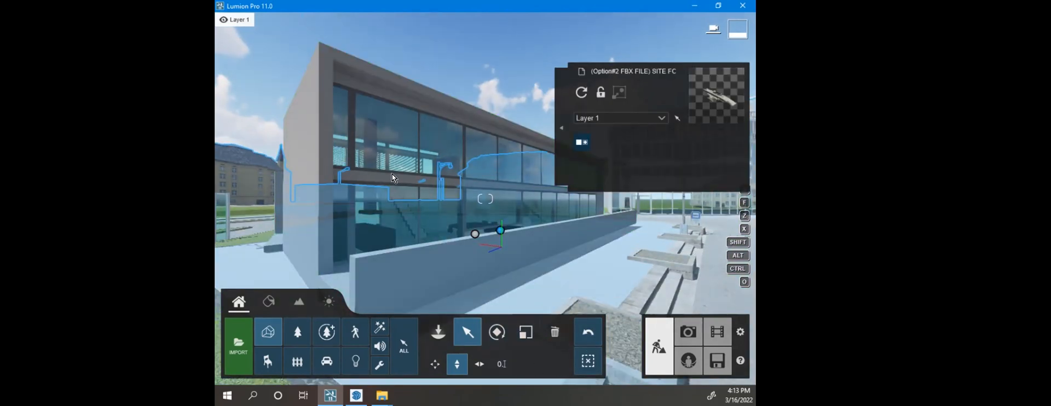
left_click(410, 116)
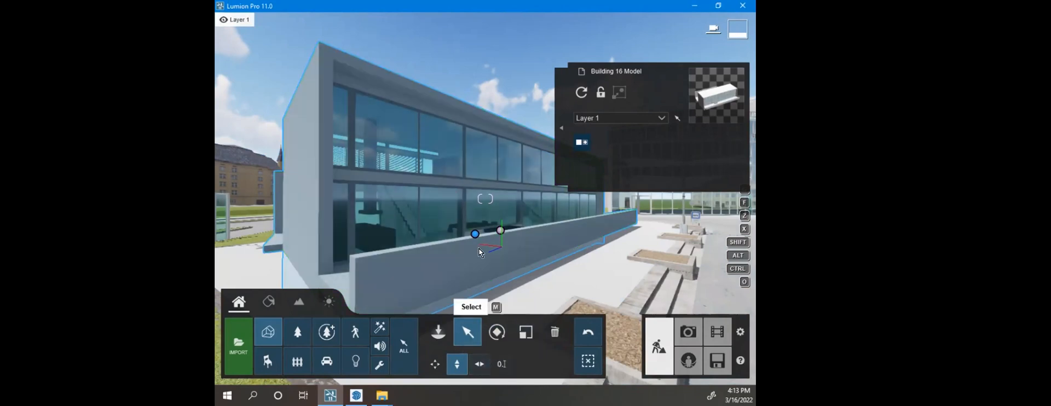
left_click(499, 231)
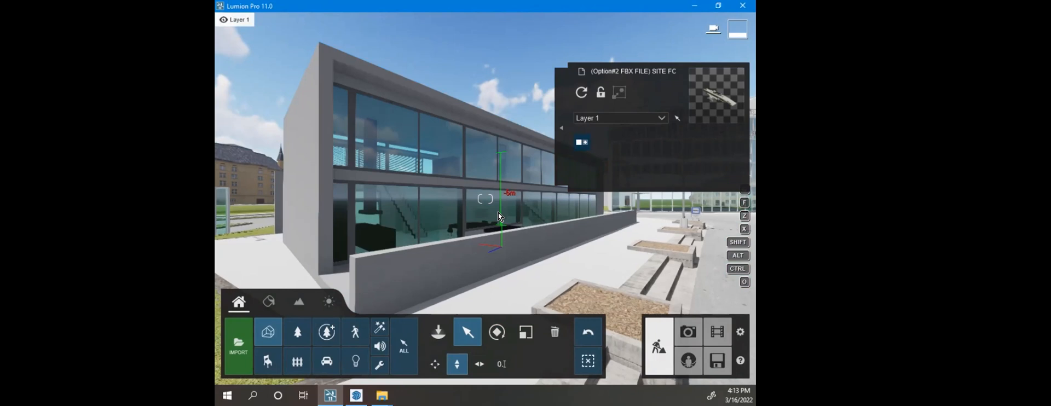
left_click(581, 340)
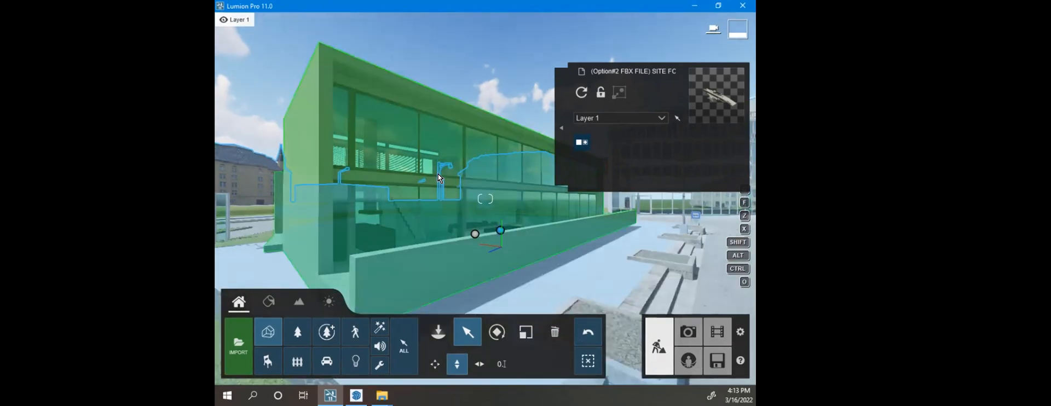
Step: Select the building model instead of the city site and raise it relative to the plaza paving
left_click(452, 146)
left_click_drag(473, 231, 473, 191)
right_click_drag(472, 192, 262, 199)
key("s")
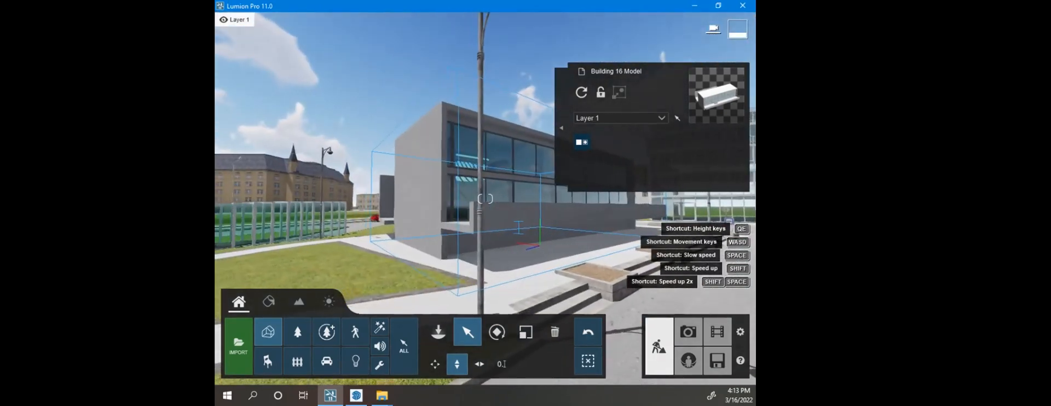
Step: Examine how the building sits on the site from the lawn, from ground level and from above
key("a")
key("s")
right_click_drag(485, 198, 642, 241)
key("a")
key("s")
key("w")
key("w")
key("w")
key("e")
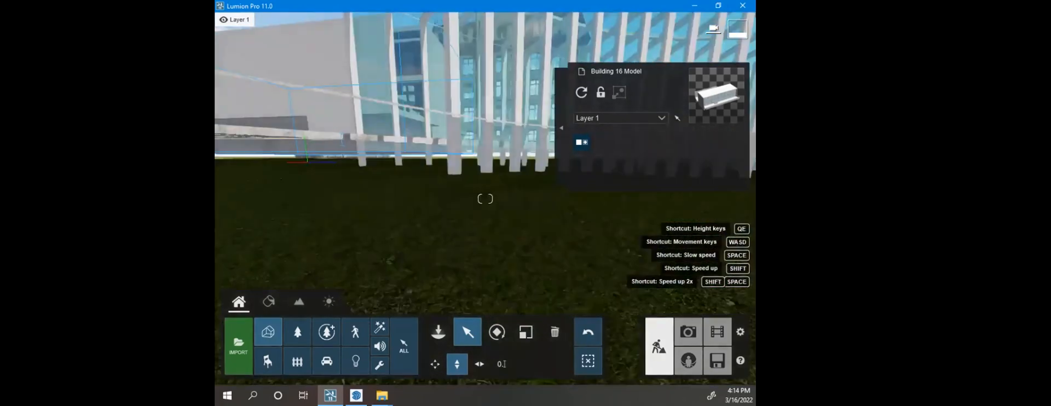
key("q")
right_click_drag(485, 199, 546, 217)
key("s")
key("w")
key("q")
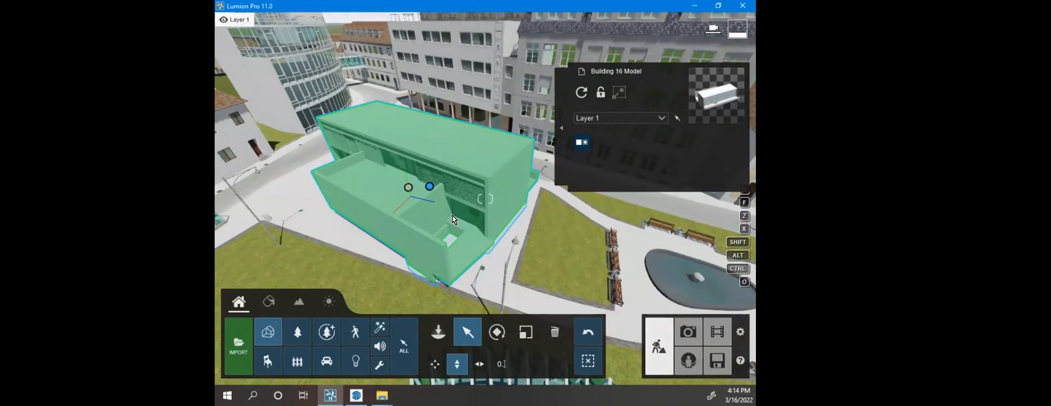
Step: Rotate the building model so its long glazed front faces the lawn and street lamps, and view it from closer up
left_click(497, 332)
left_click(421, 201)
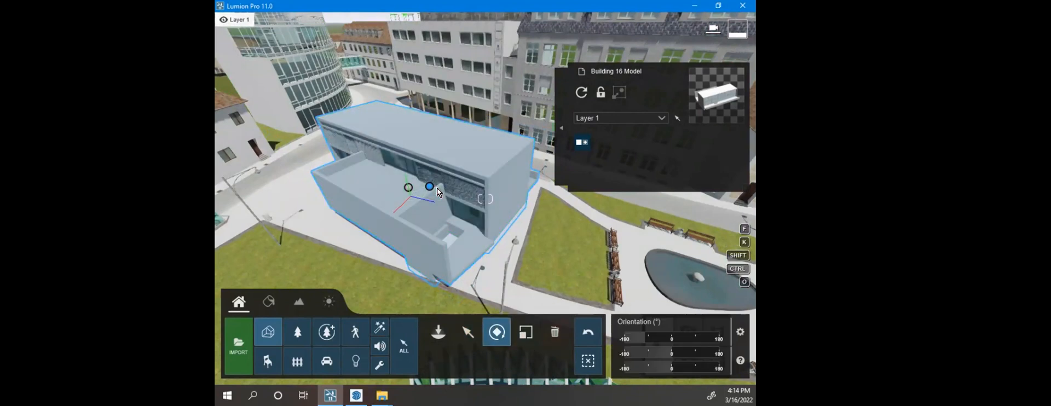
left_click_drag(443, 188, 337, 272)
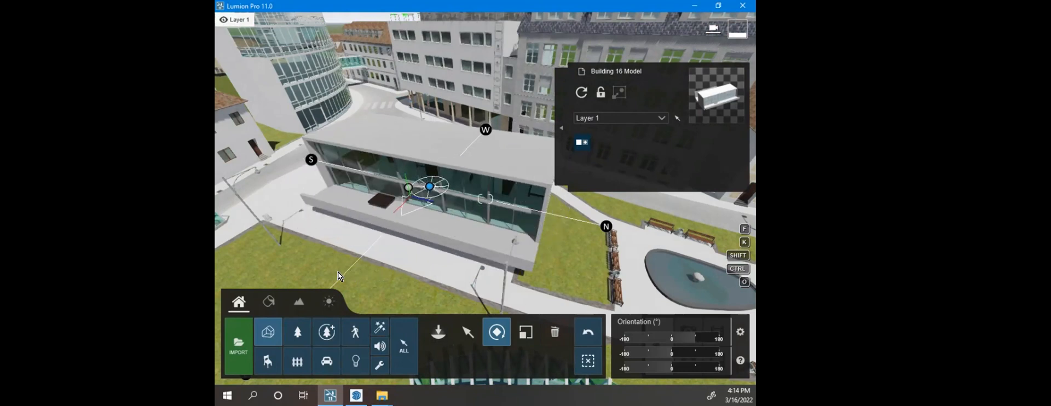
right_click_drag(402, 232, 439, 232)
key("w")
key("s")
key("a")
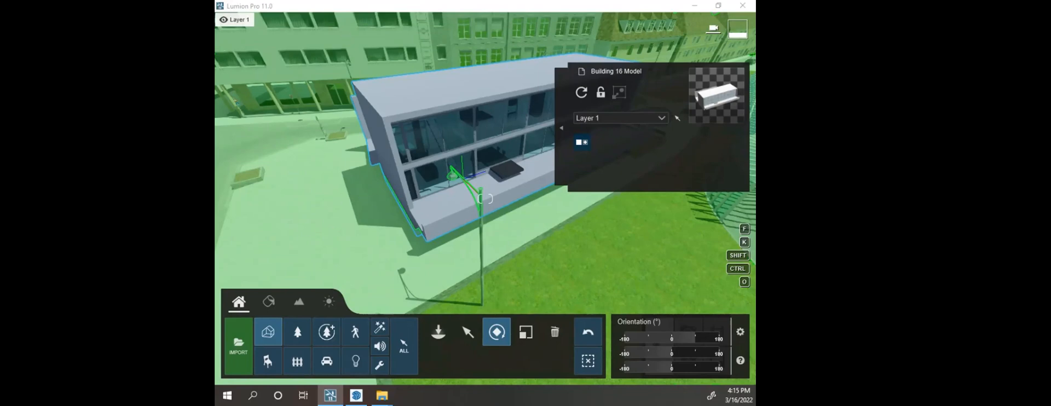
Step: Switch to Autodesk 3ds Max 2018 and maximize its window
left_click(517, 8)
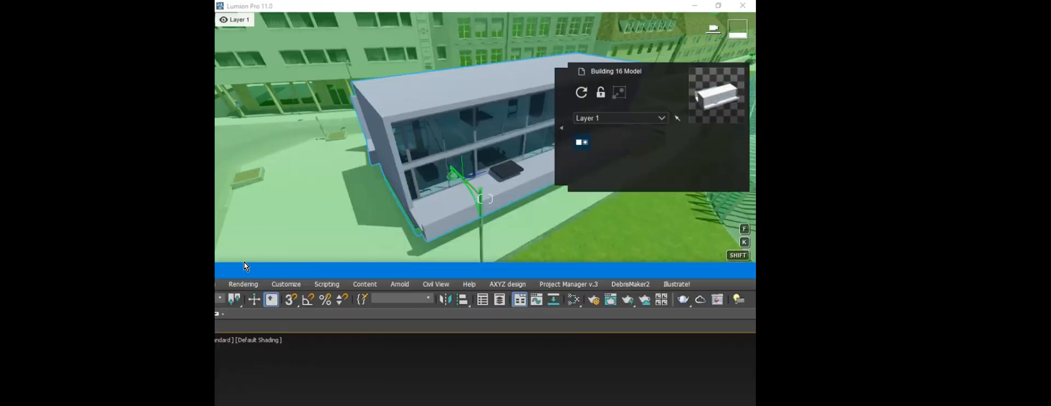
left_click_drag(244, 266, 308, 165)
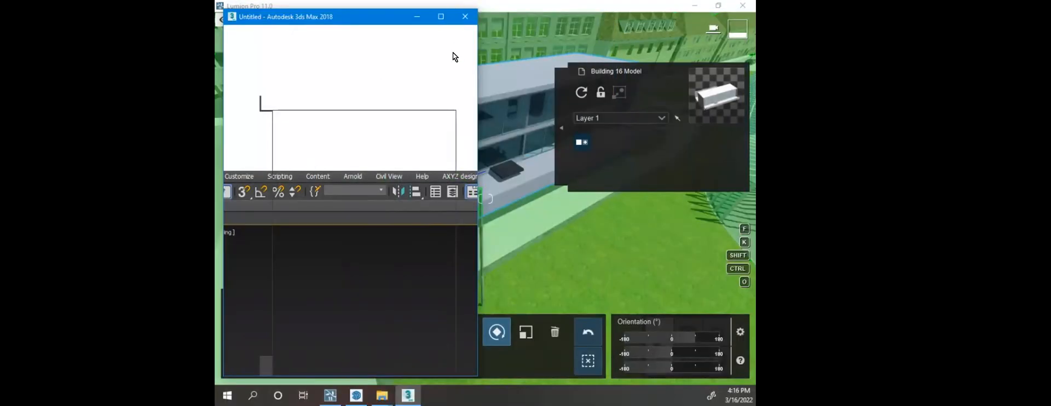
left_click(440, 16)
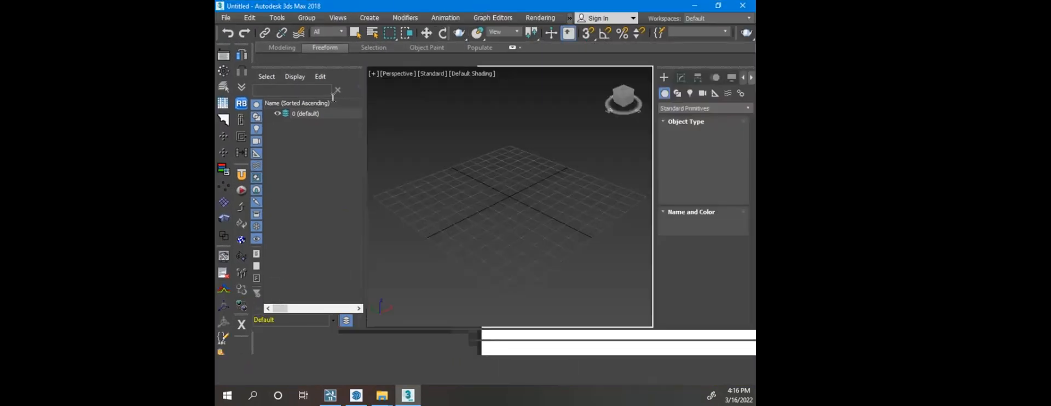
Step: Open European City Environment.max from the Option#2 MAX FILE site folder inside Assignment 4 Demo on the desktop
left_click(226, 18)
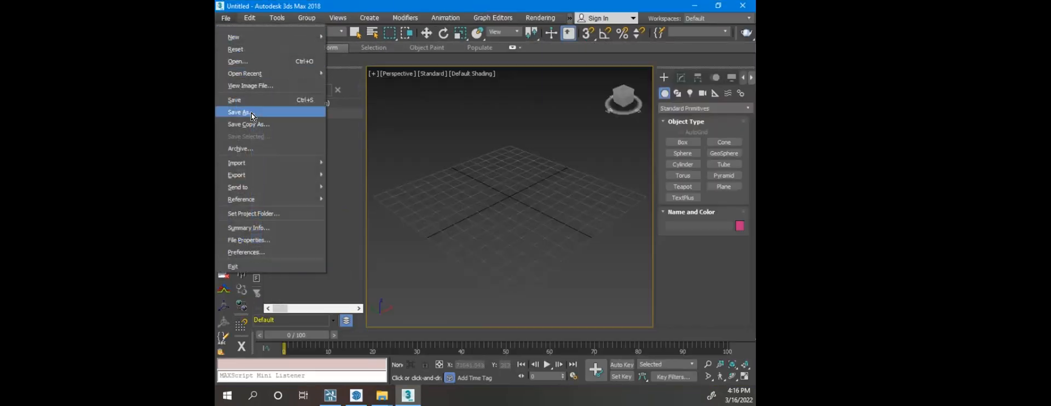
left_click(268, 60)
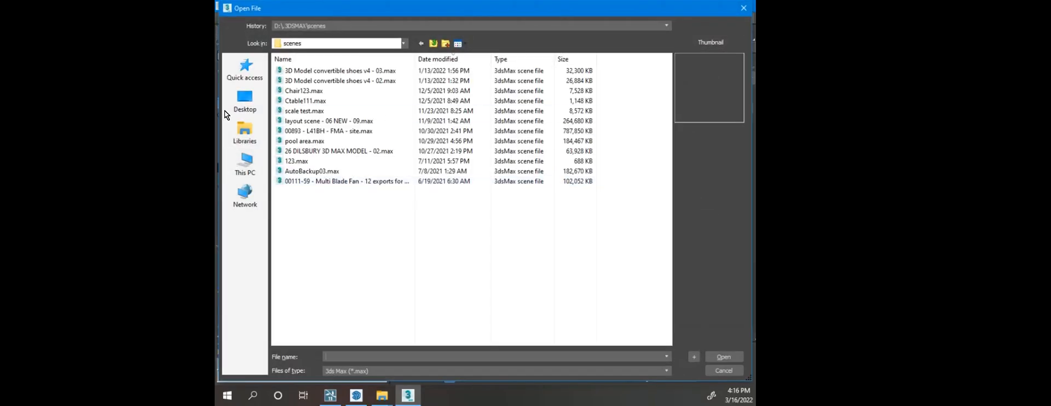
left_click(243, 107)
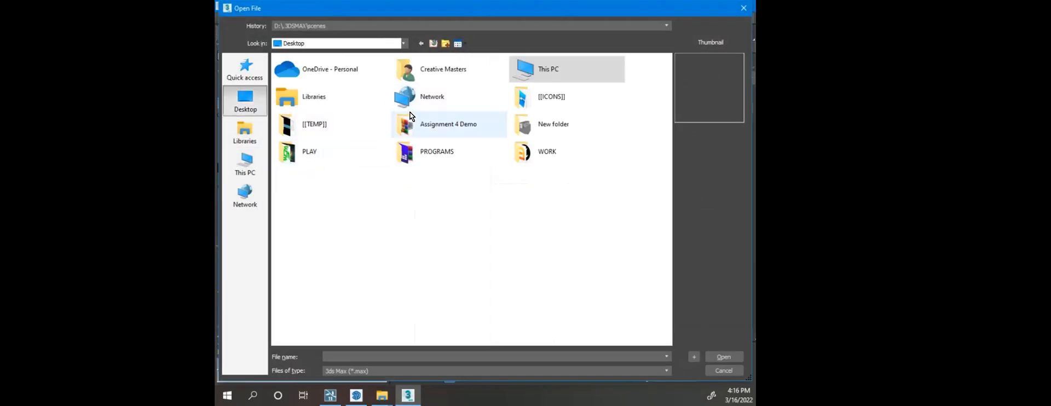
left_click(542, 125)
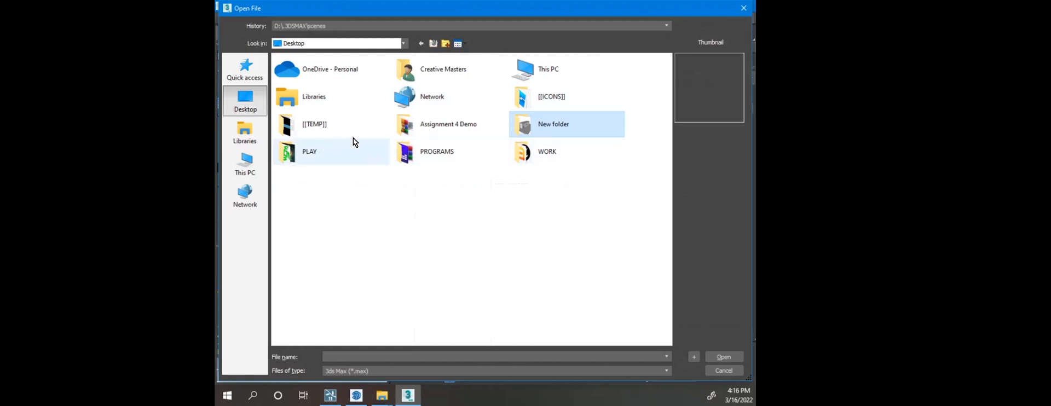
left_click(412, 127)
double_click(413, 127)
double_click(310, 71)
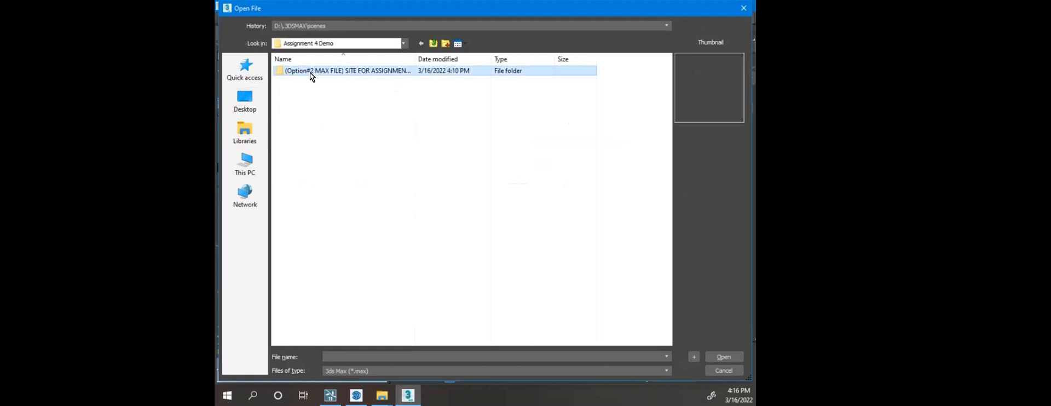
double_click(293, 71)
double_click(311, 71)
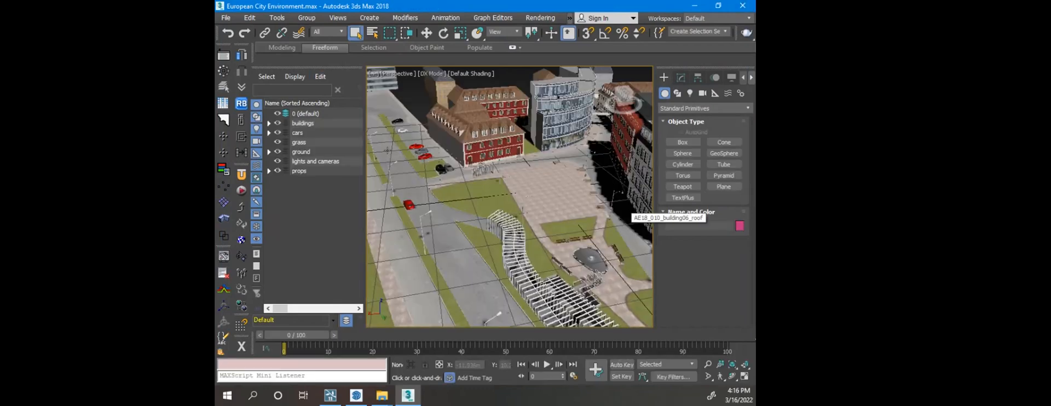
Step: Start exporting the whole city scene as Autodesk FBX, with the desktop's Assignment 4 Demo folder as the destination
middle_click_drag(551, 161, 546, 185, "alt")
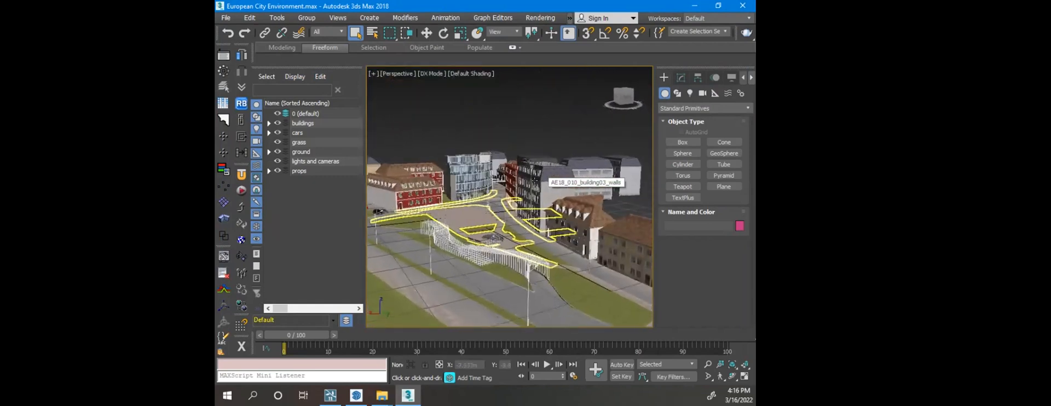
scroll(534, 182, "up", 5)
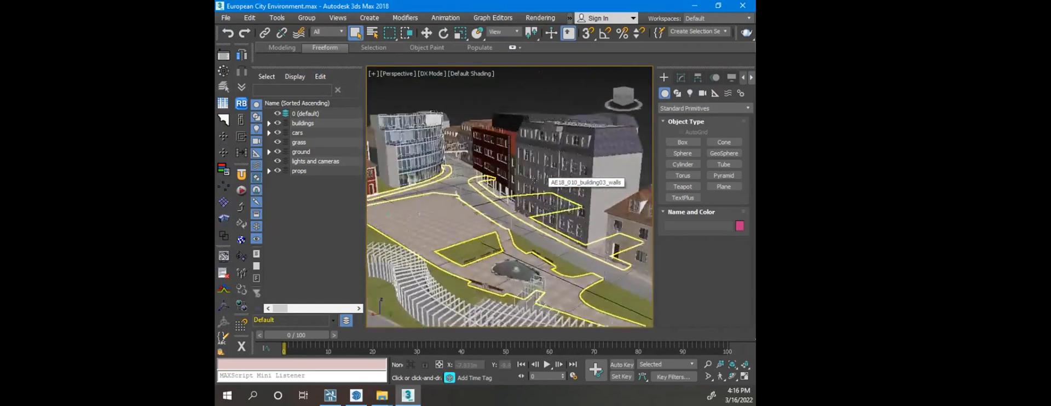
left_click(226, 18)
mouse_move(287, 174)
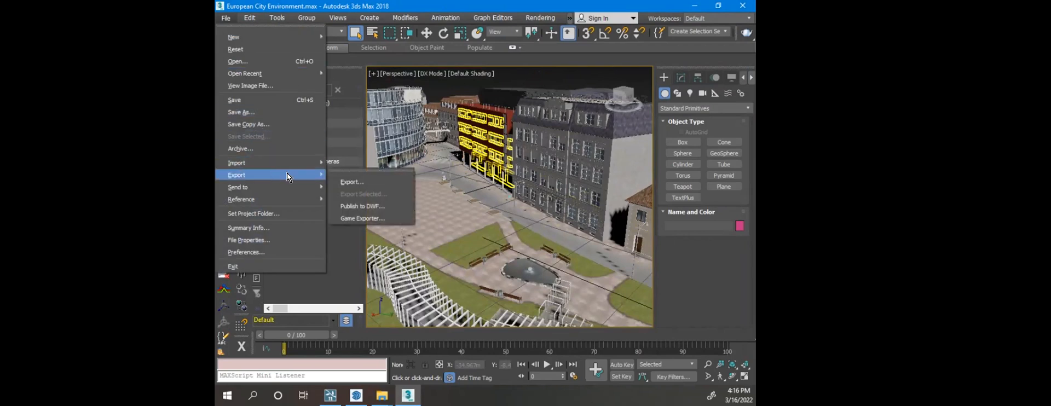
left_click(394, 179)
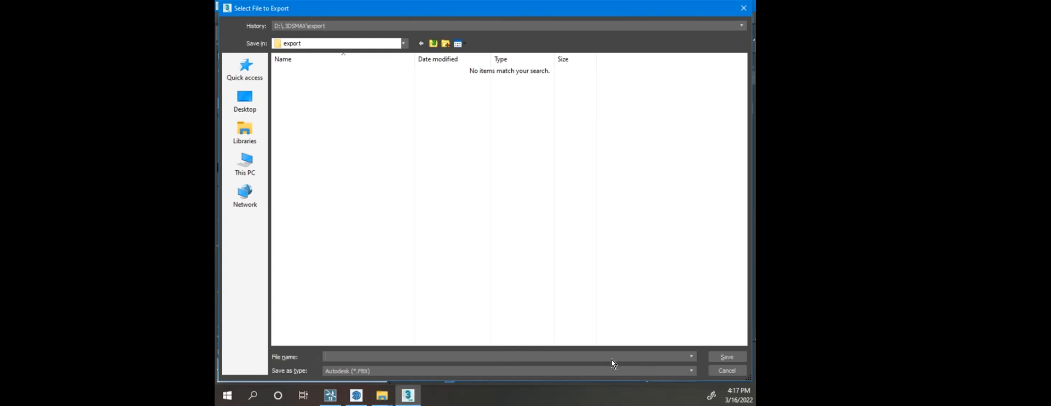
left_click(254, 103)
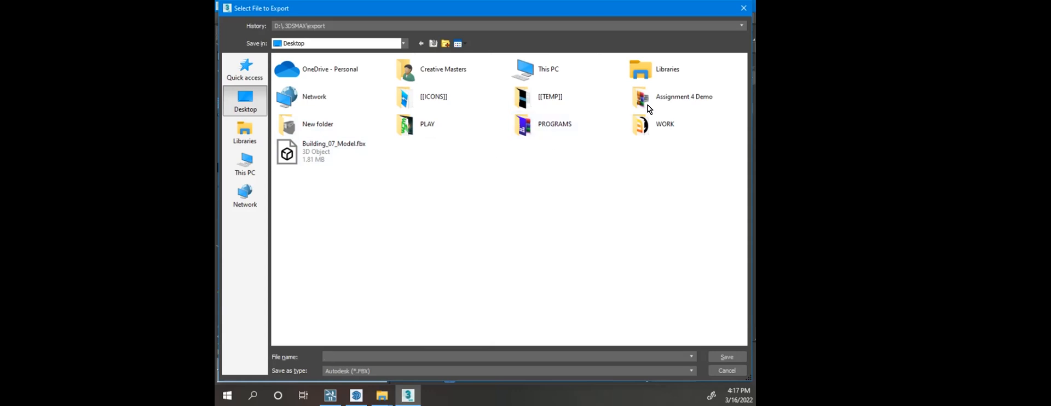
double_click(664, 97)
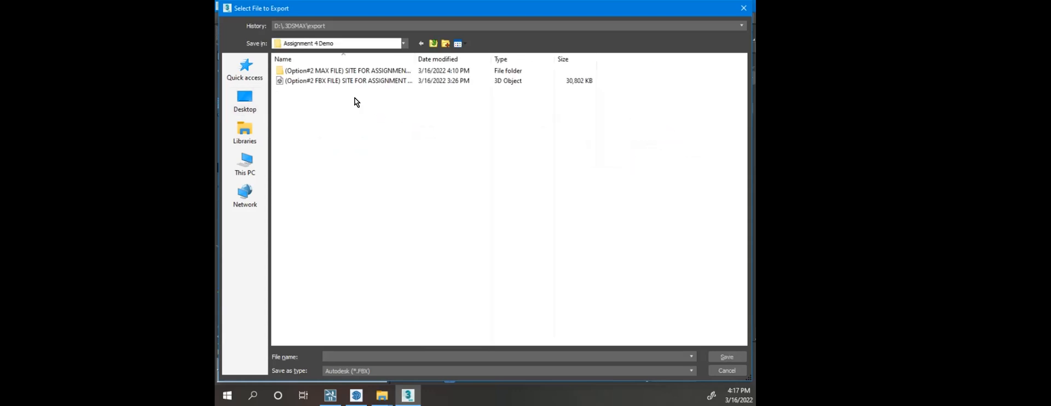
left_click_drag(415, 59, 566, 60)
Step: Name the export after the existing Option#2 FBX site file with "(ver2)" added before the extension, and proceed to the FBX export options
left_click(429, 80)
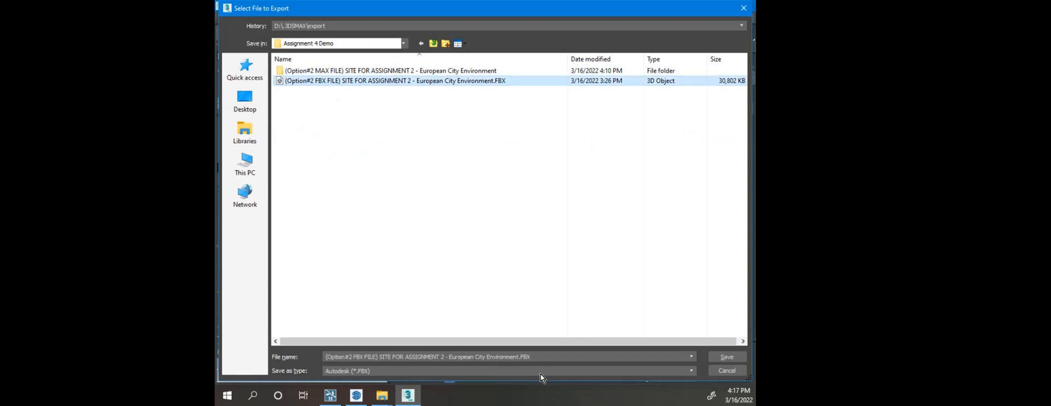
left_click(513, 353)
left_click(532, 353)
left_click(533, 349)
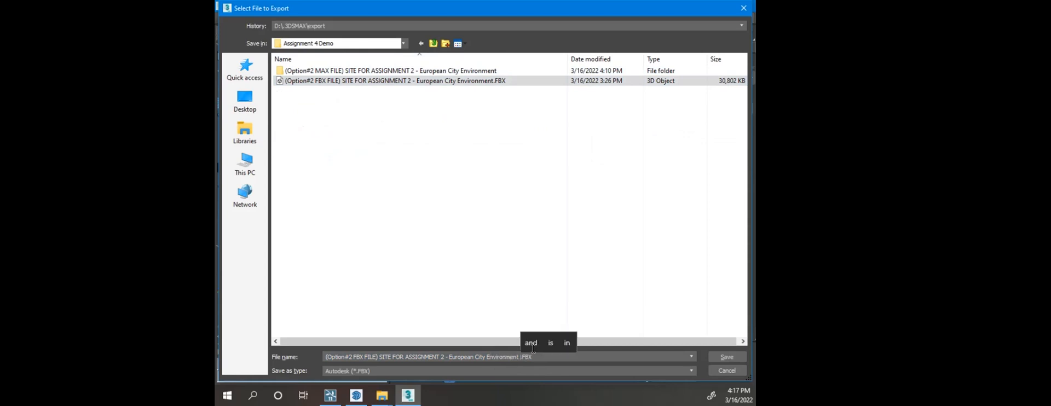
type("(ver2)")
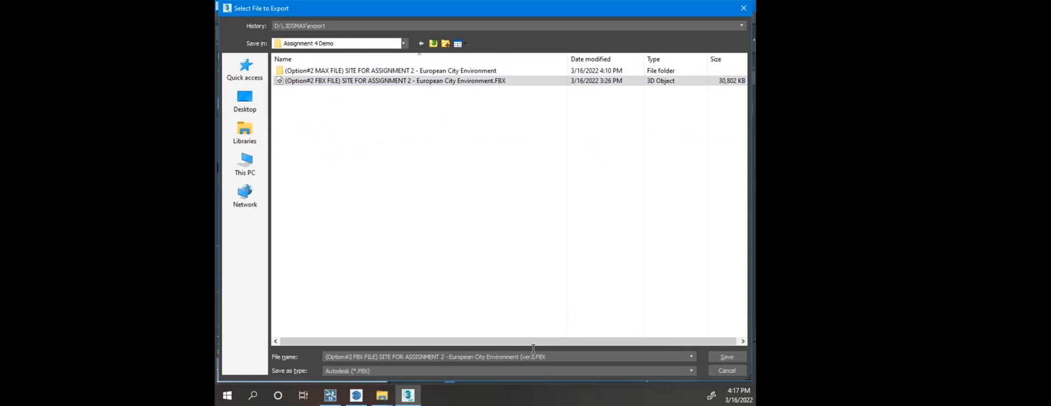
left_click(726, 357)
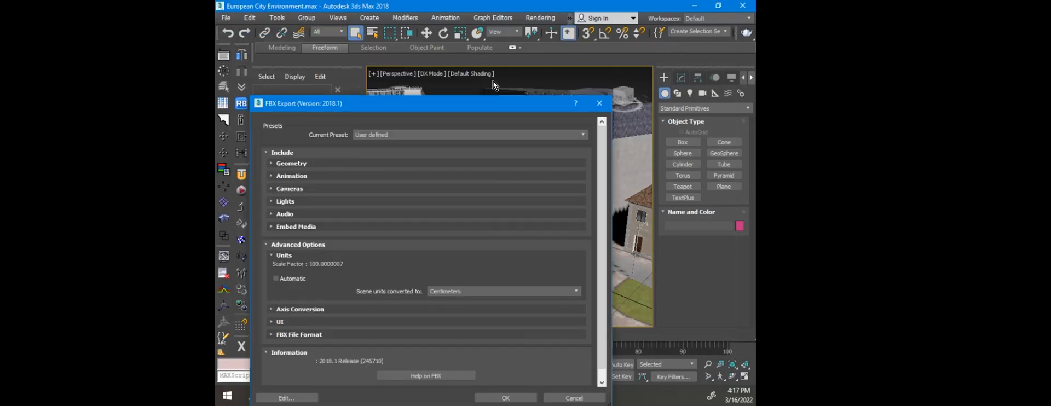
Step: Set the FBX file format version to FBX 2018, run the export and dismiss the export report
left_click_drag(479, 0, 464, 44)
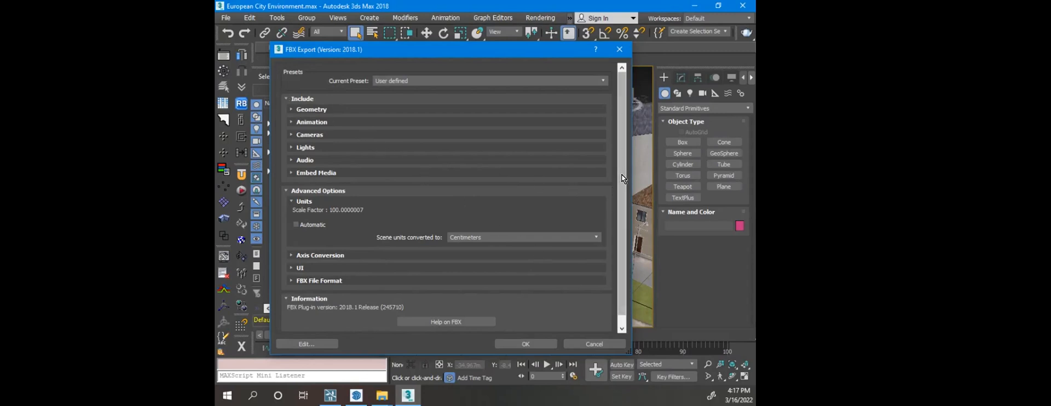
scroll(622, 174, "down", 1)
left_click(336, 271)
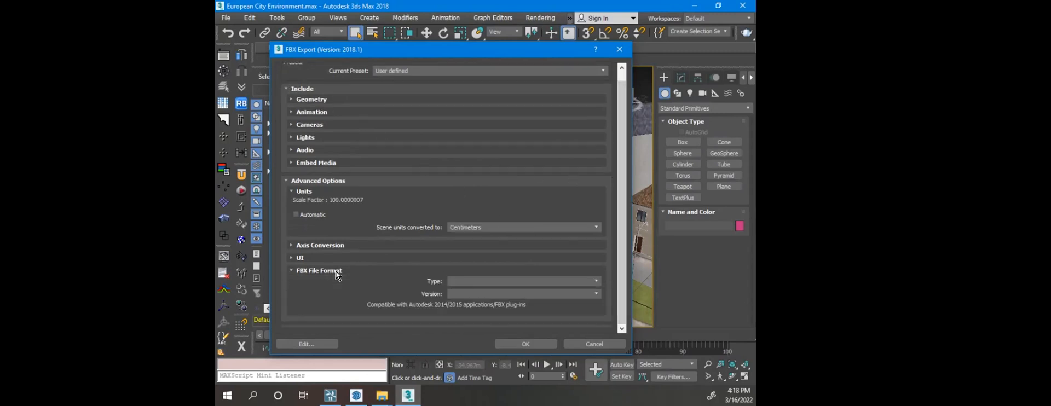
left_click(534, 294)
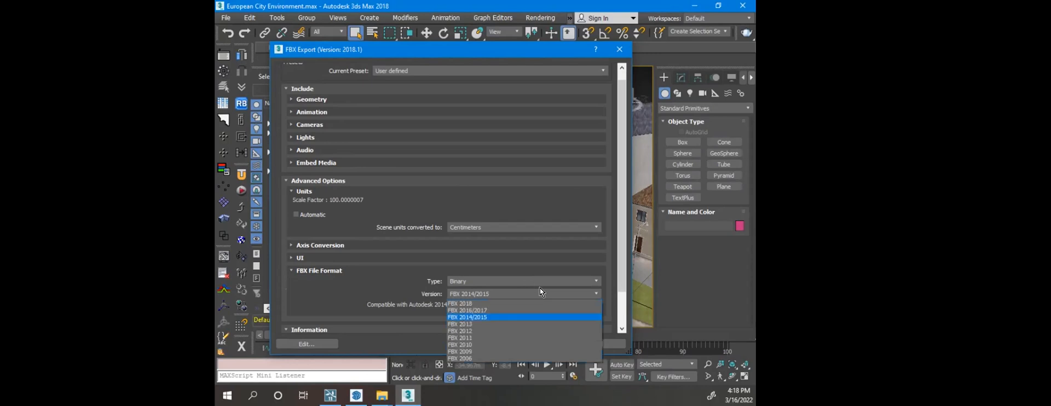
left_click(487, 303)
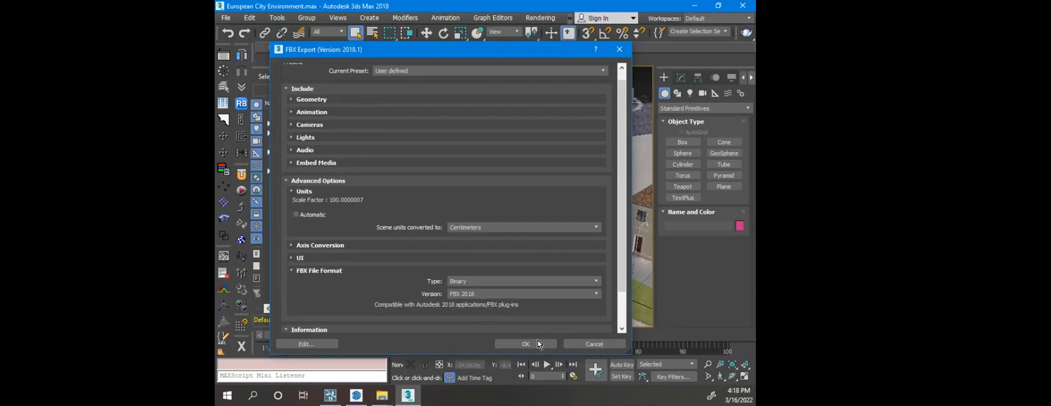
left_click(525, 343)
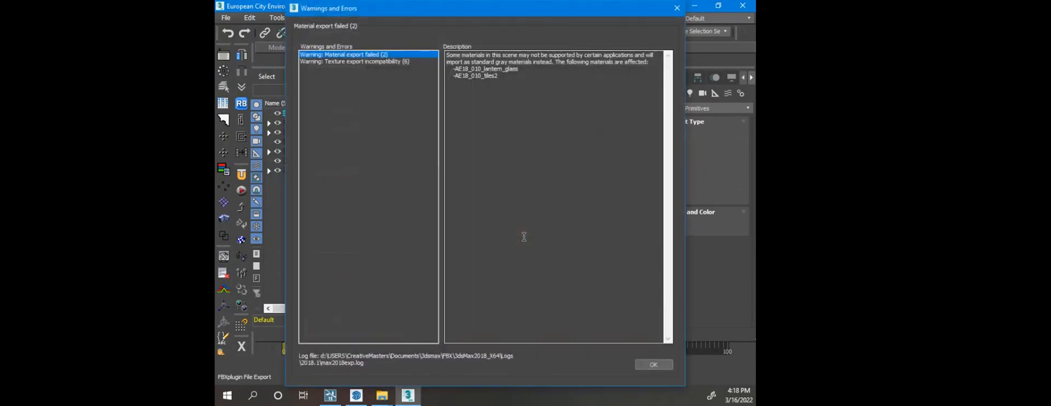
left_click(651, 365)
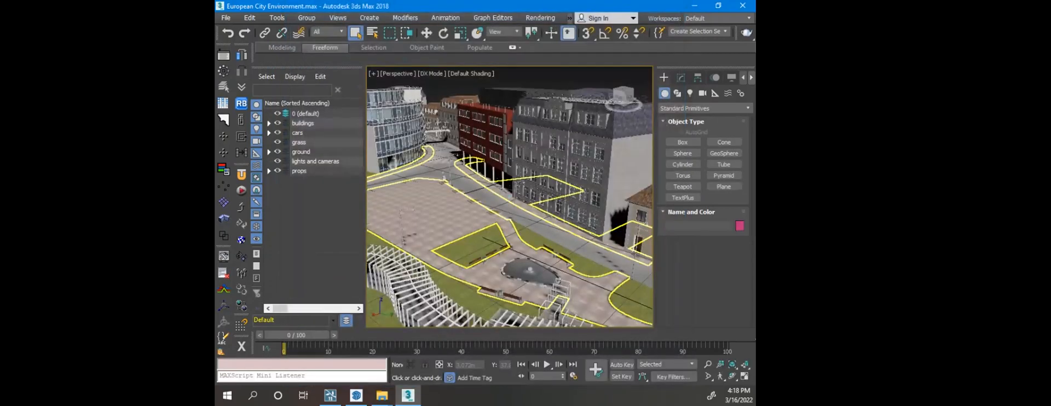
Step: Minimize 3ds Max and open the desktop's Assignment 4 Demo folder in File Explorer
left_click(697, 7)
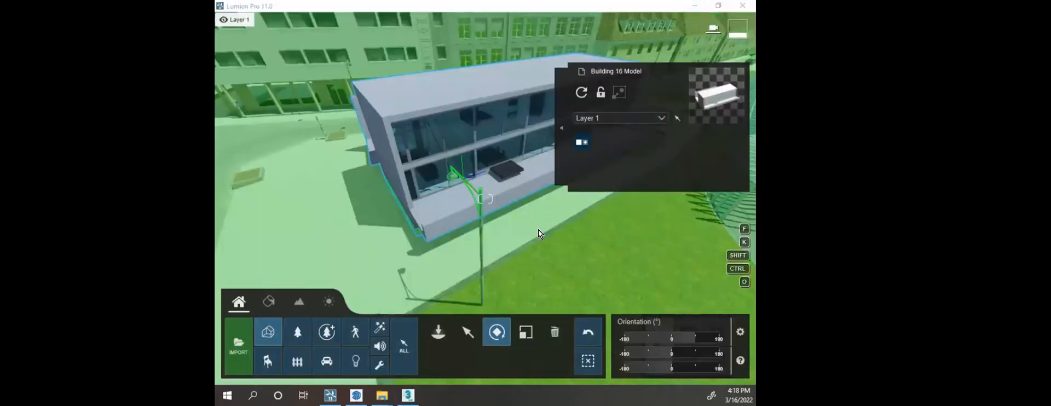
mouse_move(382, 395)
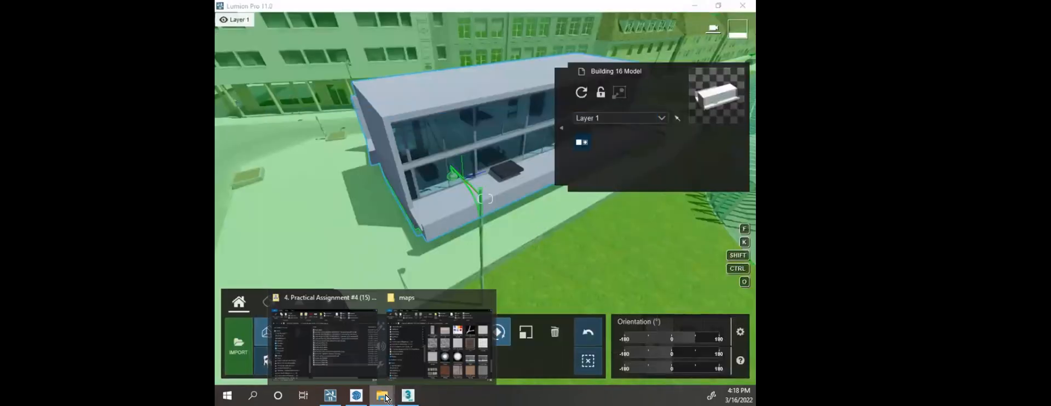
left_click(461, 355)
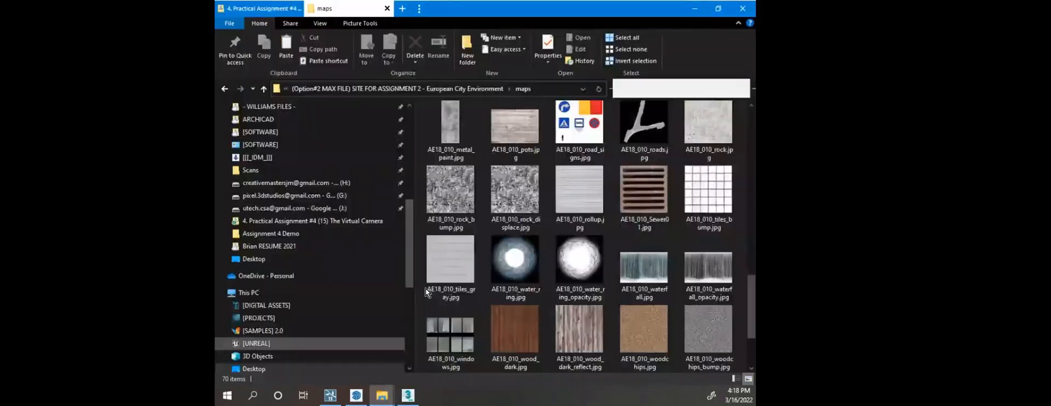
left_click(430, 89)
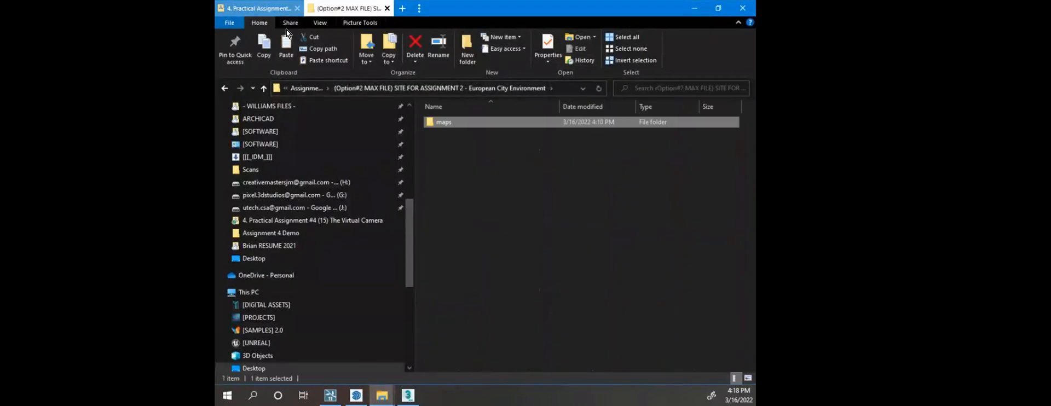
left_click(257, 9)
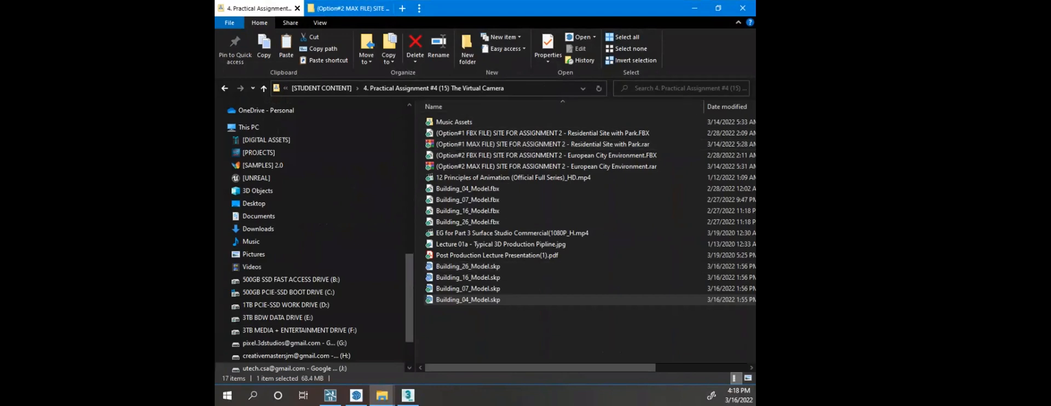
left_click(340, 8)
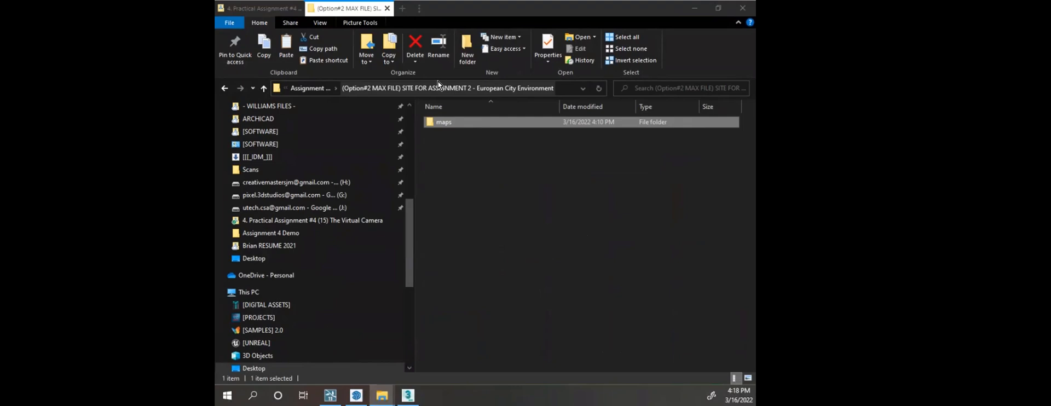
left_click(325, 88)
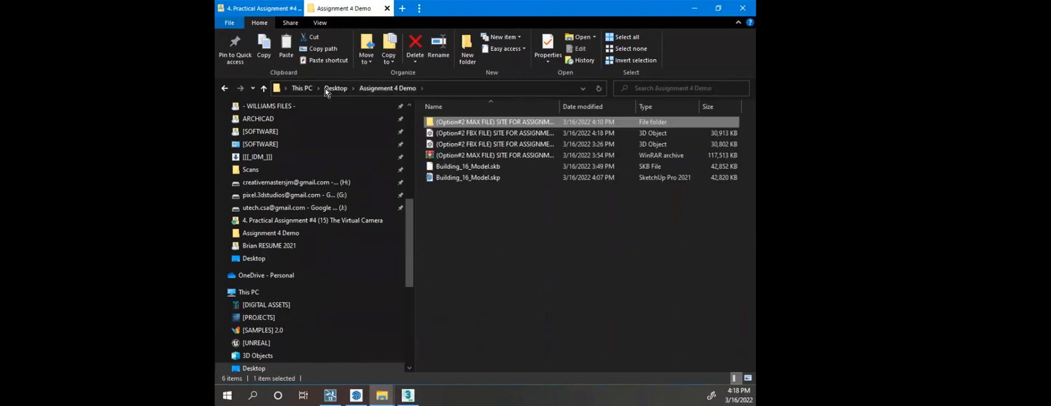
Step: Copy the European City Environment (ver2) FBX from Assignment 4 Demo into the "4. Practical Assignment #4 (15) The Virtual Camera" folder
left_click(490, 142)
left_click_drag(560, 106, 689, 100)
left_click(607, 133)
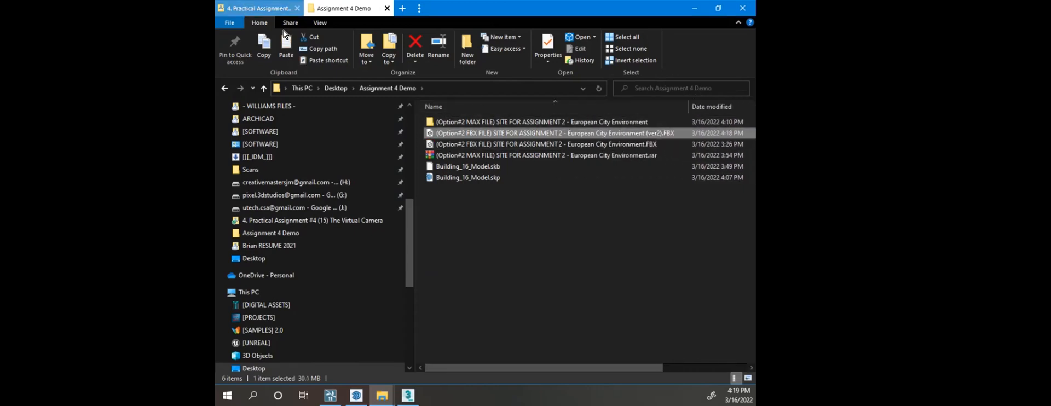
left_click(254, 9)
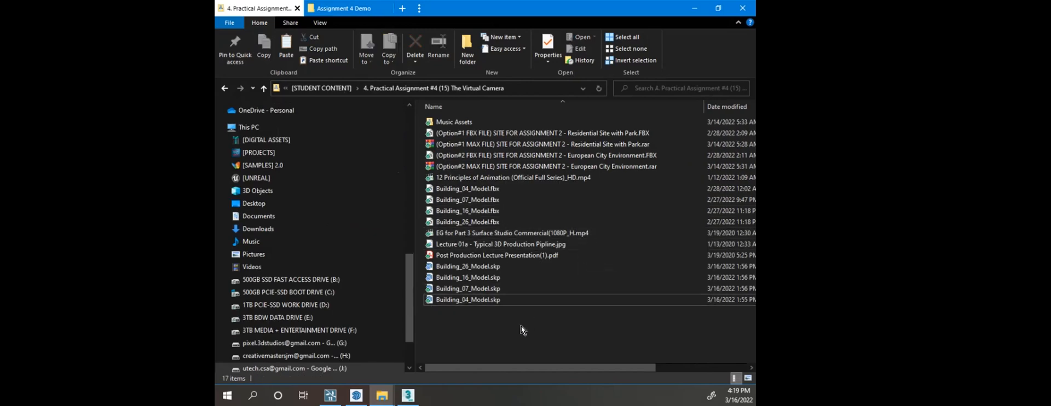
key("ctrl+v")
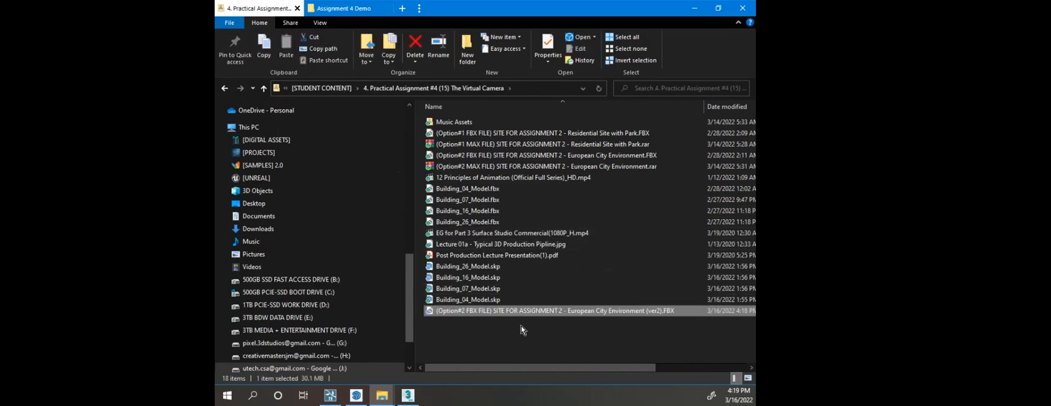
Step: Minimize File Explorer and switch to the Lumion scene with the placed Building 16 model
left_click(693, 7)
left_click(693, 8)
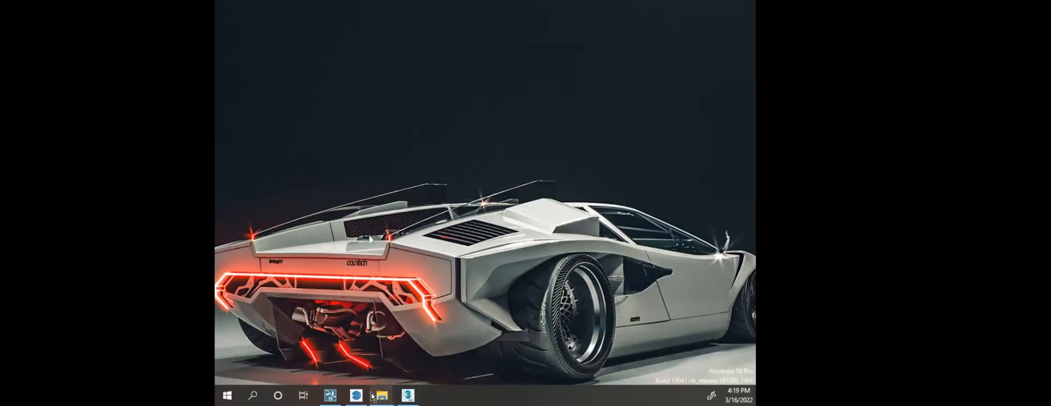
left_click(410, 396)
left_click(409, 397)
left_click(326, 395)
left_click(323, 394)
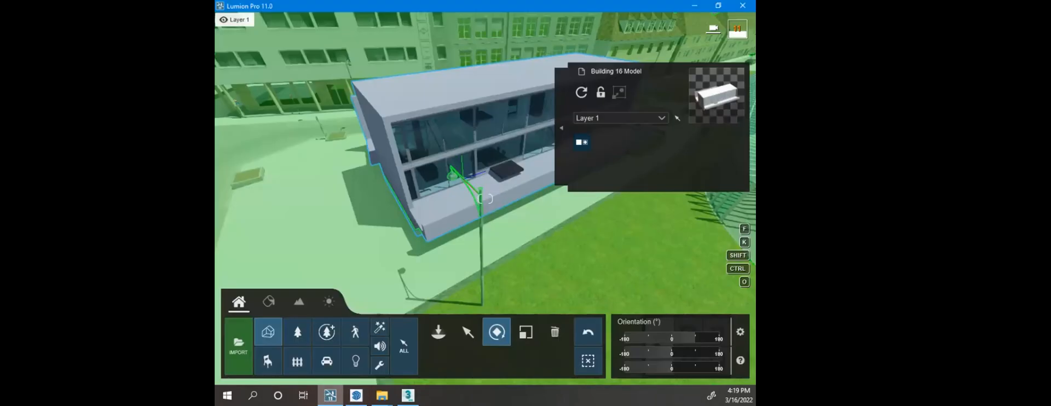
Step: Examine the placement of the Building 16 model on the city site from the front, the side and the pergola path
mouse_move(494, 192)
right_mouse_down()
mouse_move(484, 198)
mouse_move(569, 150)
mouse_move(557, 140)
mouse_move(484, 192)
mouse_move(377, 167)
mouse_move(383, 199)
right_mouse_up()
key("d")
key("d")
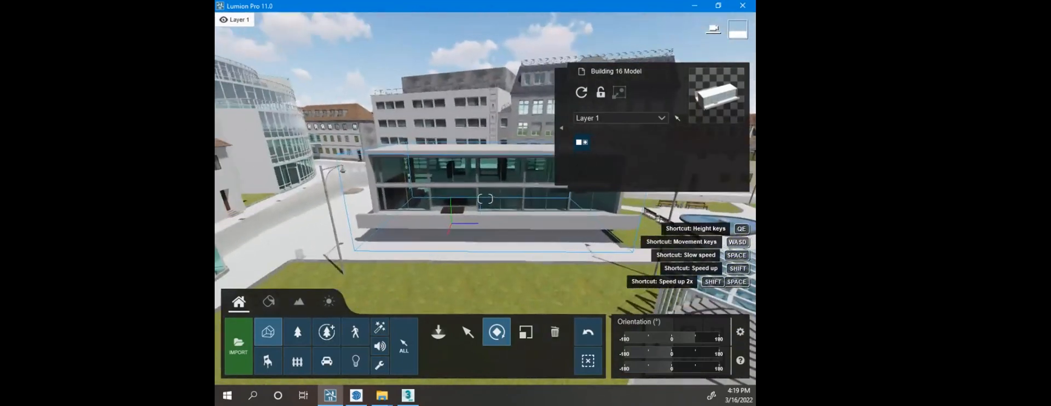
key("w")
right_click_drag(485, 199, 562, 203)
key("w")
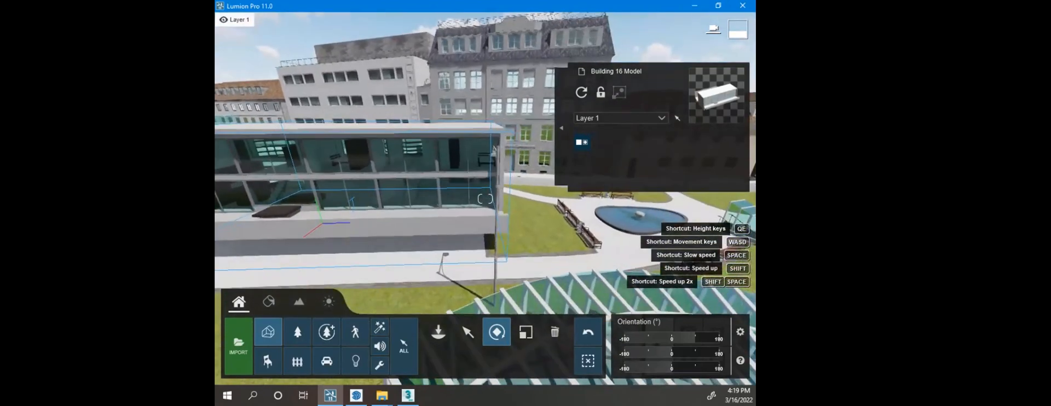
key("w")
key("d")
right_click_drag(485, 199, 507, 160)
key("e")
key("q")
key("q")
key("w")
right_click_drag(484, 199, 463, 228)
key("s")
key("a")
key("s")
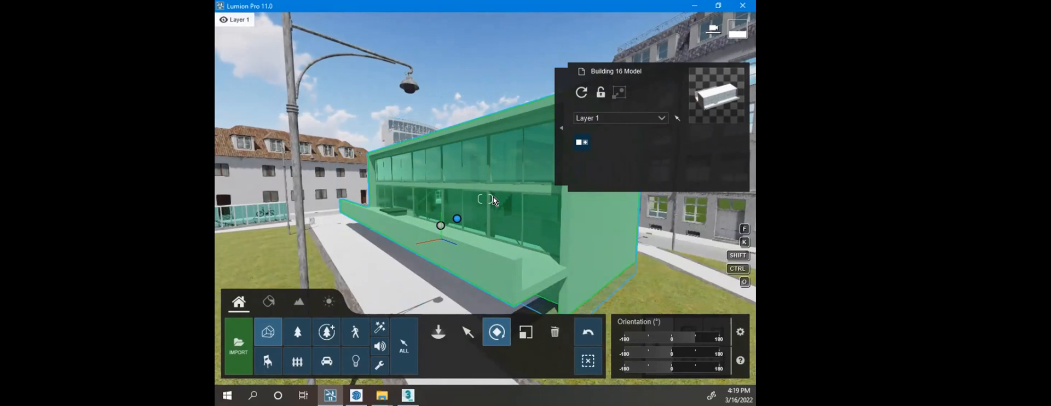
right_click_drag(478, 196, 402, 206)
key("s")
key("s")
key("a")
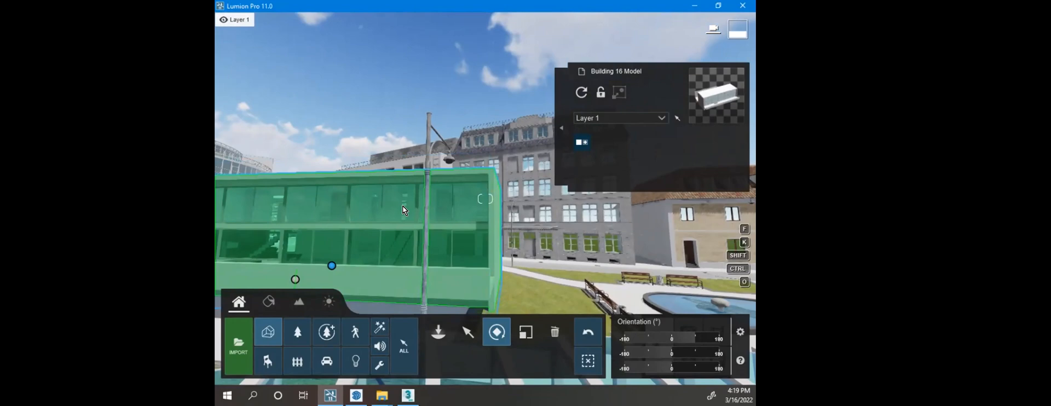
right_click_drag(468, 172, 477, 195)
key("s")
key("a")
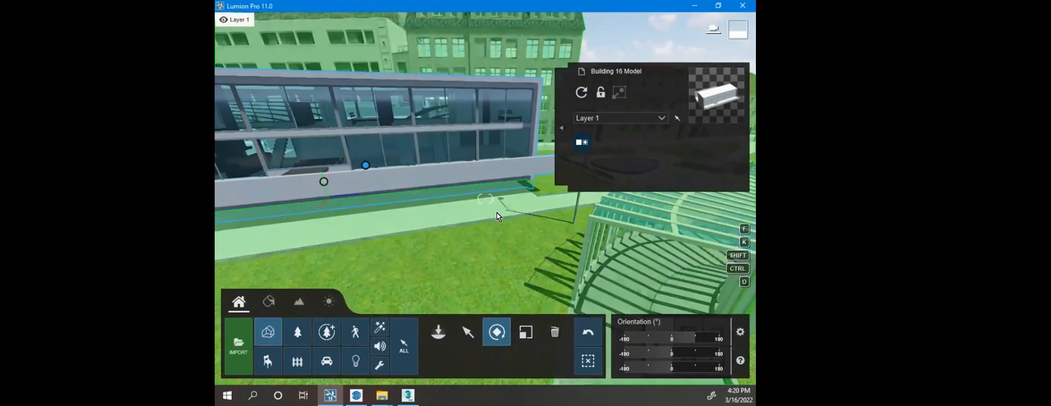
right_click_drag(453, 118, 588, 125)
right_click_drag(422, 123, 395, 163)
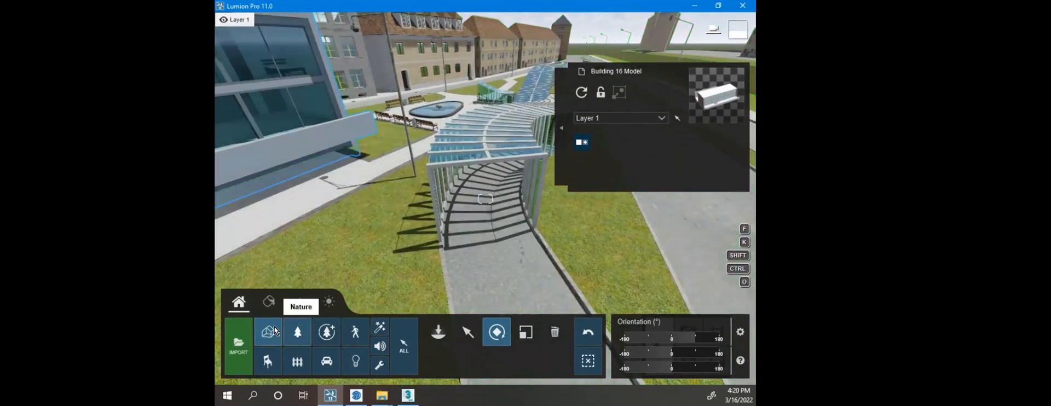
Step: Start editing the materials of the imported city site and select its lawn material, AE18_010_grass_displace
left_click(270, 304)
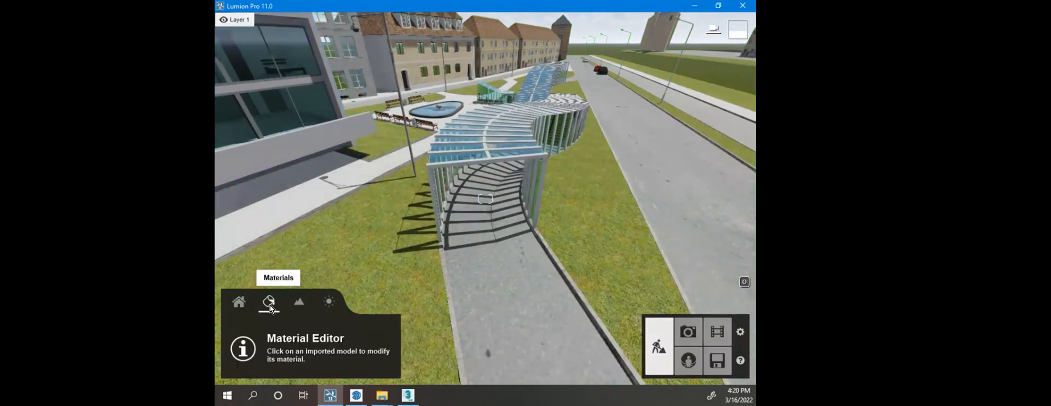
left_click(366, 273)
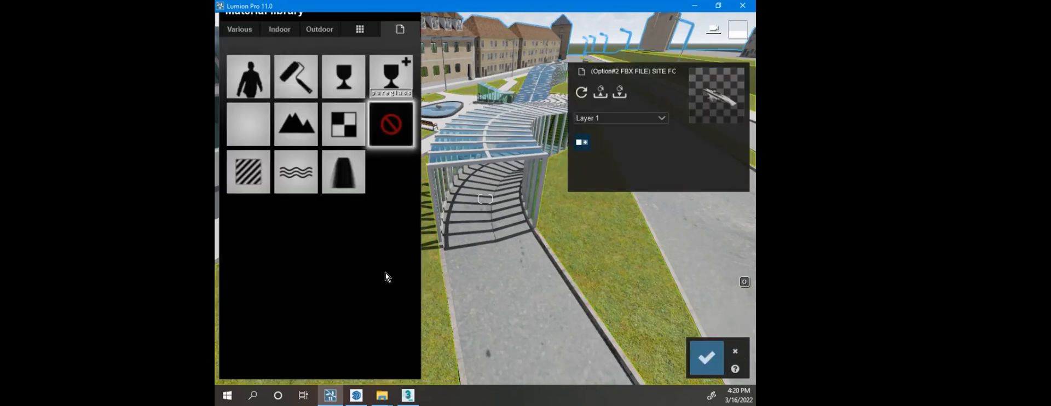
right_click_drag(530, 257, 514, 316)
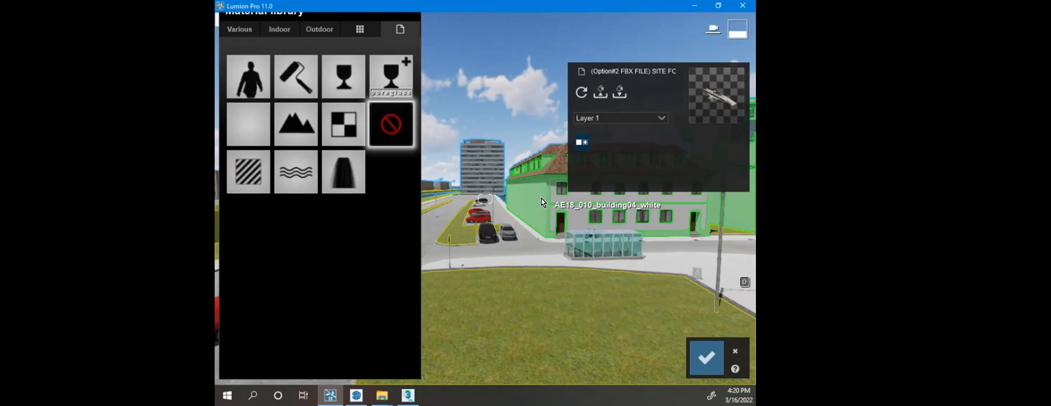
right_click_drag(553, 213, 452, 207)
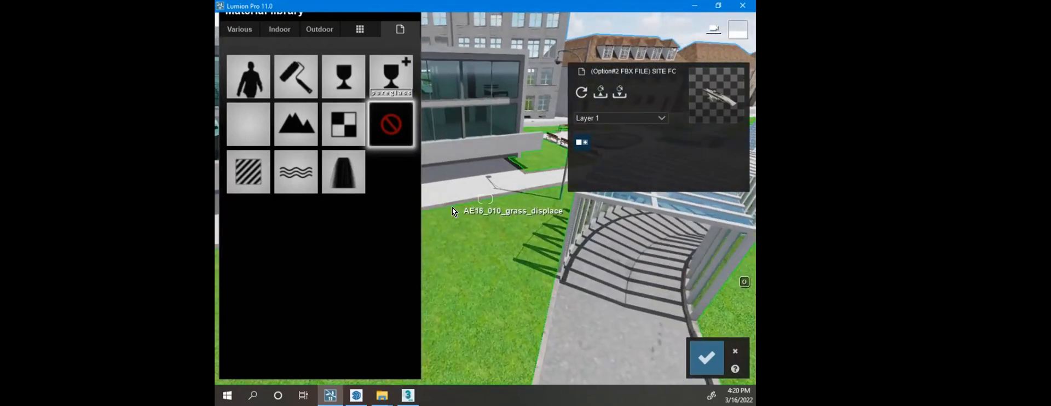
left_click(428, 223)
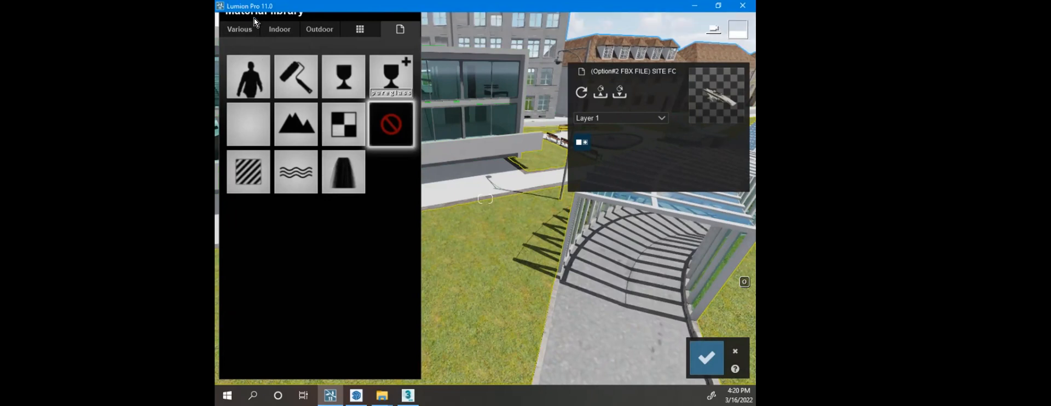
Step: Browse the Indoor, Outdoor and Various categories of the material library and look through its 3D Grass collection
left_click(321, 18)
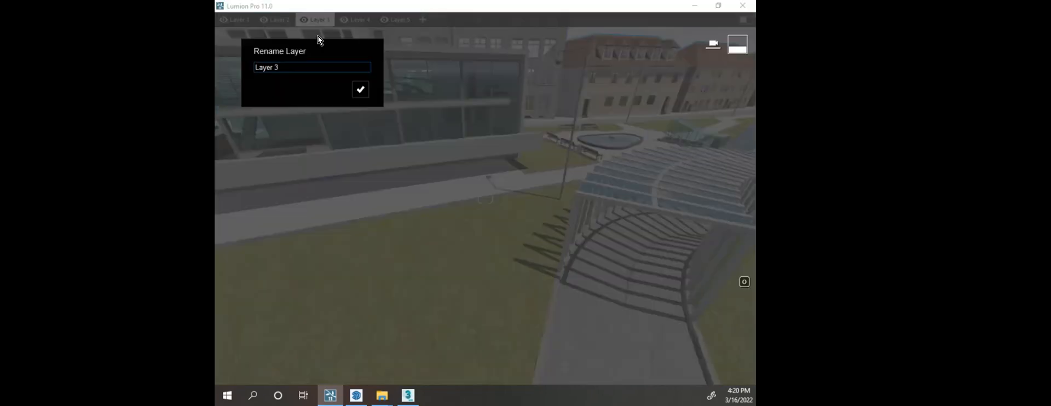
left_click(234, 21)
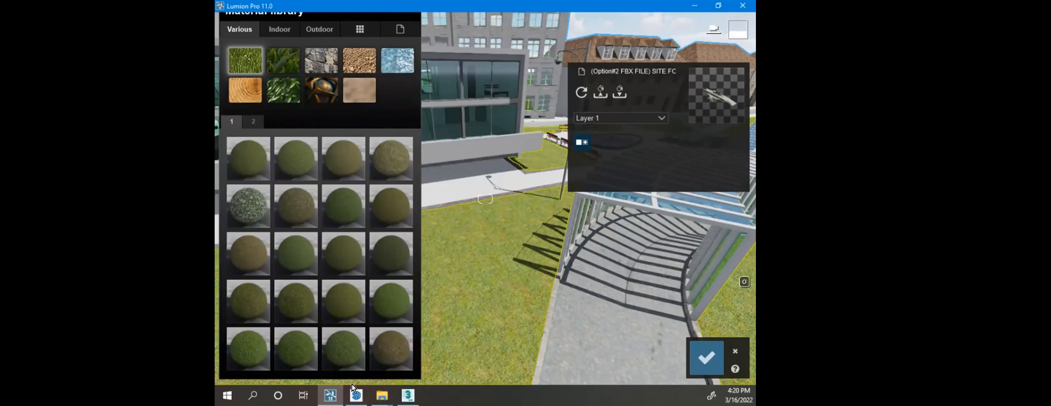
left_click(268, 28)
left_click(315, 28)
left_click(274, 30)
left_click(243, 33)
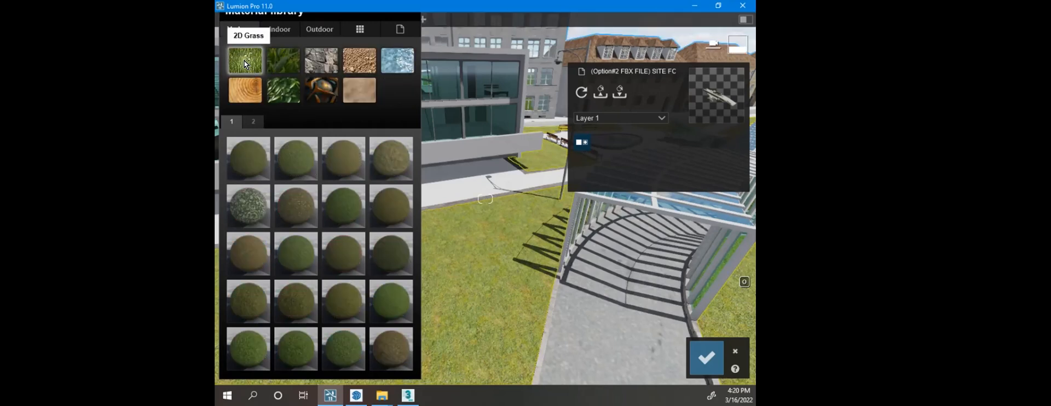
left_click(274, 57)
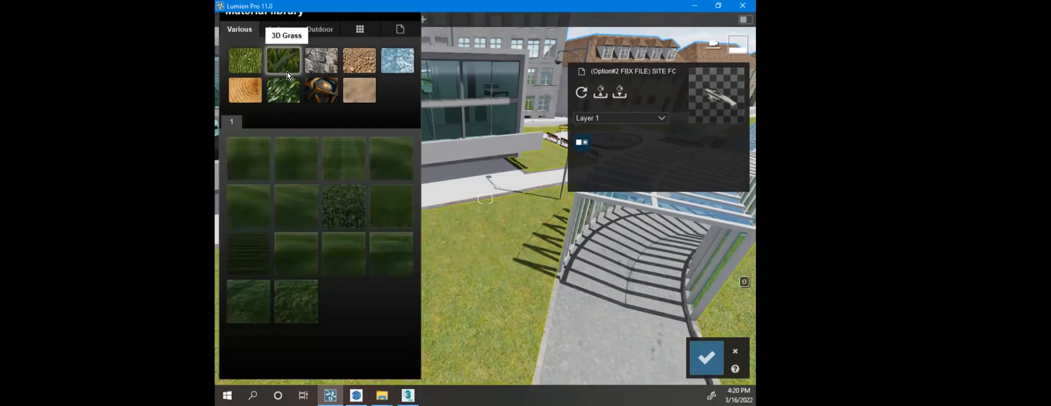
Step: Apply the Clean Cut Grass material from the 3D Grass collection to the site's lawn and save the material changes
left_click(535, 266)
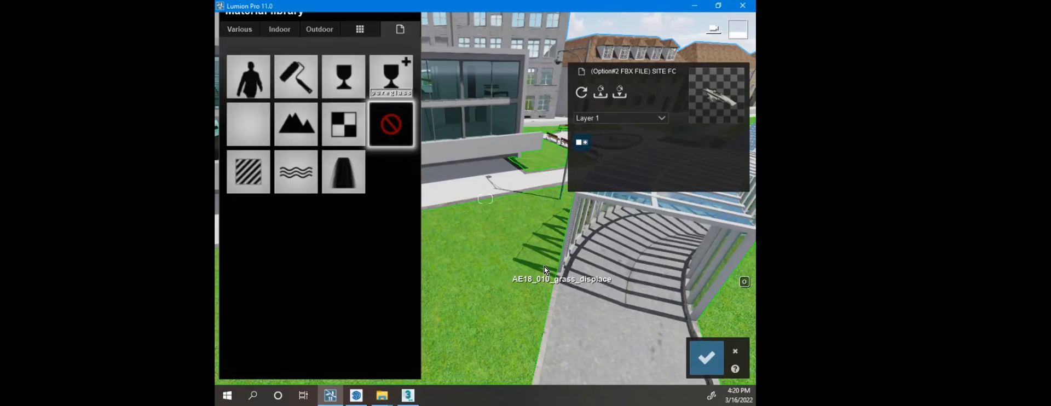
left_click(243, 29)
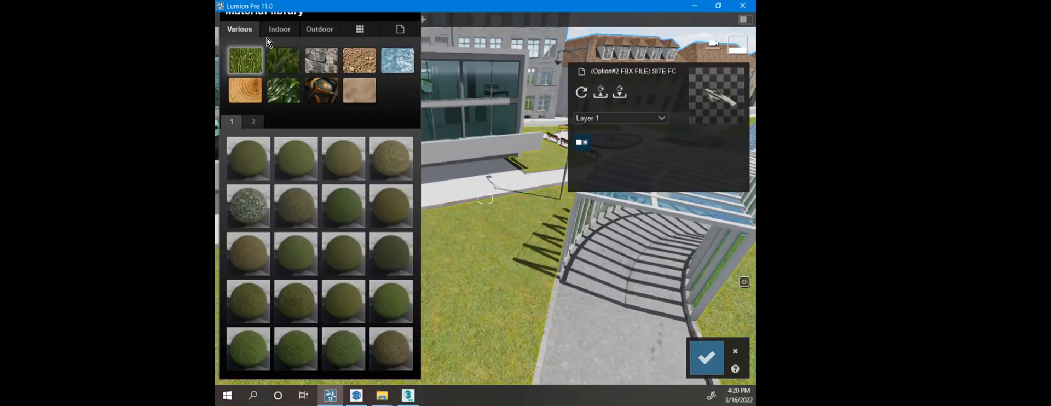
left_click(287, 61)
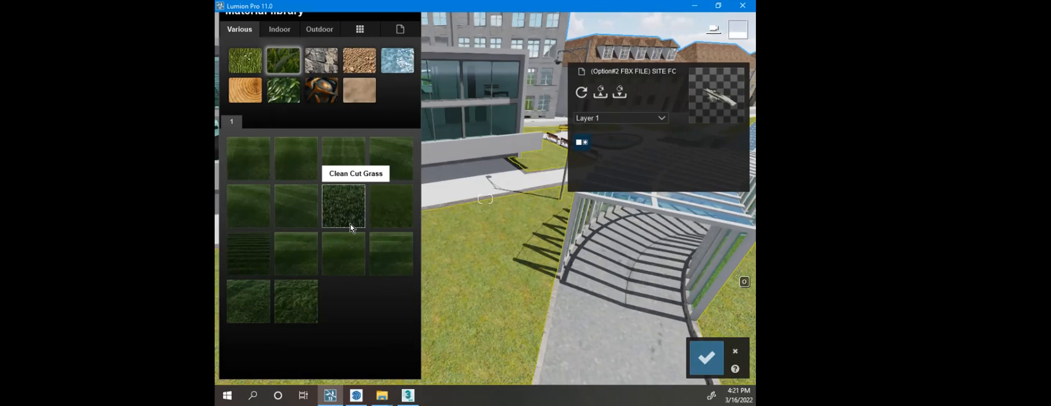
left_click(336, 209)
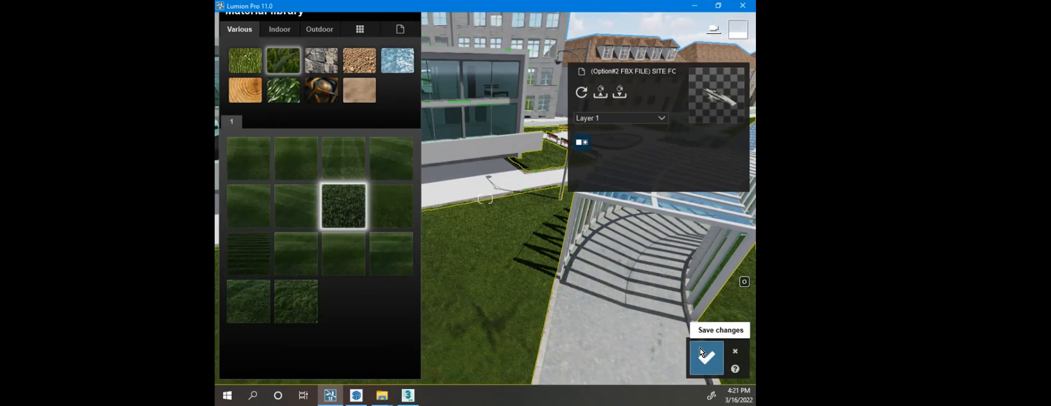
left_click(700, 350)
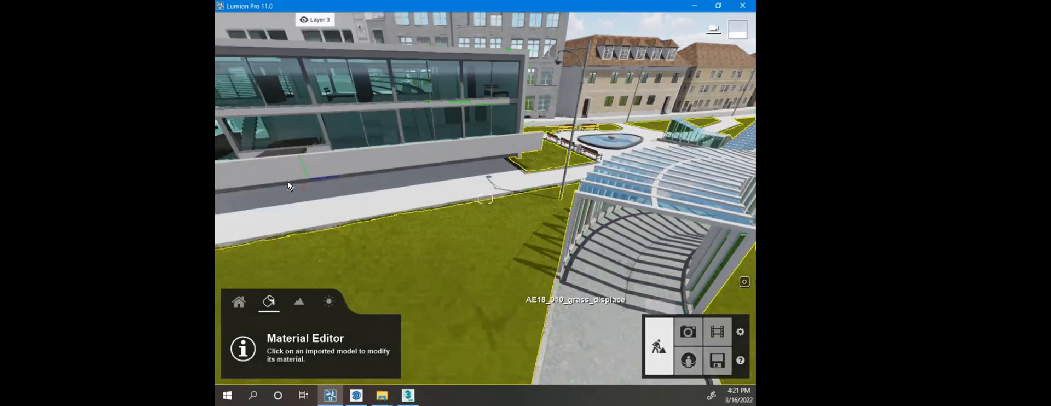
Step: Inspect the new lawn grass up close at ground level and from above around the building and the pergola
right_click_drag(498, 294, 367, 295)
mouse_move(485, 199)
right_mouse_down()
mouse_move(577, 201)
mouse_move(490, 194)
right_mouse_up()
key("w")
key("a")
key("a")
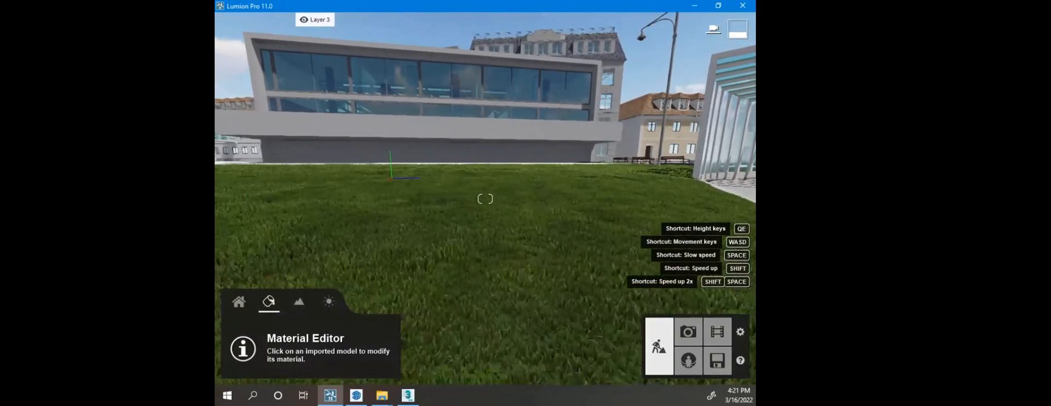
key("q")
mouse_move(485, 199)
right_mouse_down()
mouse_move(613, 229)
mouse_move(684, 229)
mouse_move(470, 199)
mouse_move(224, 194)
mouse_move(475, 204)
right_mouse_up()
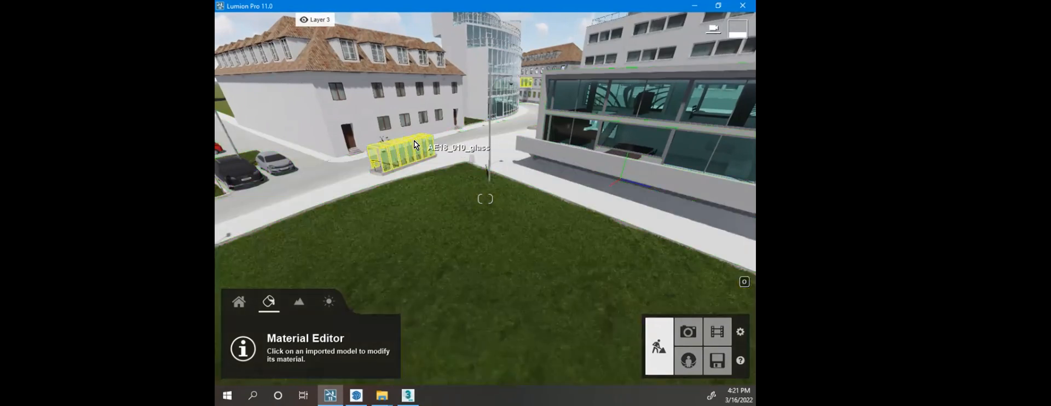
right_click_drag(394, 161, 394, 175)
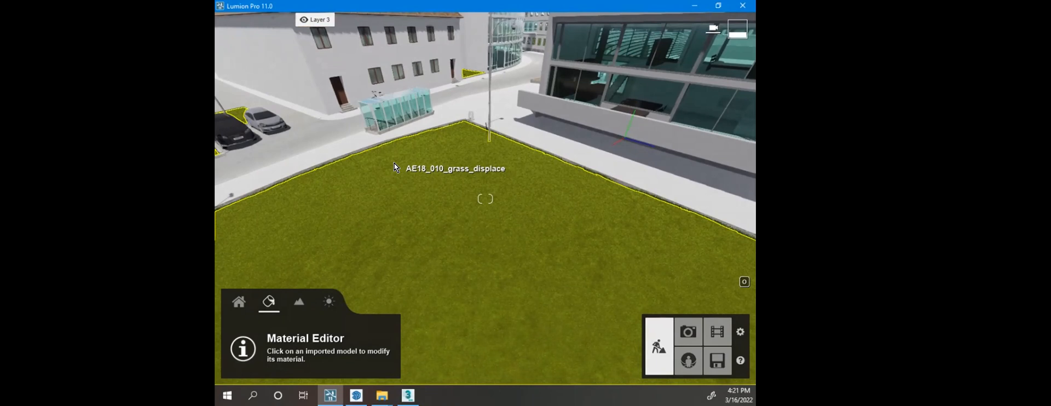
right_click_drag(386, 153, 523, 106)
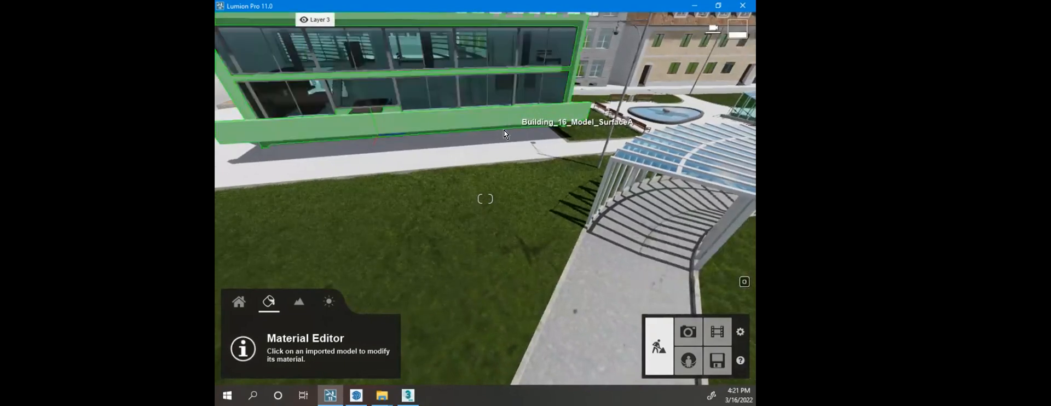
right_click_drag(540, 188, 503, 180)
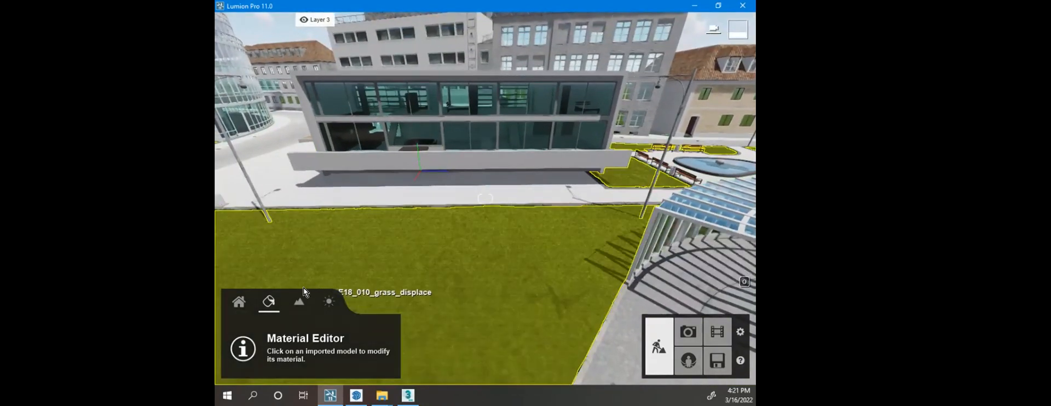
right_click_drag(455, 266, 411, 194)
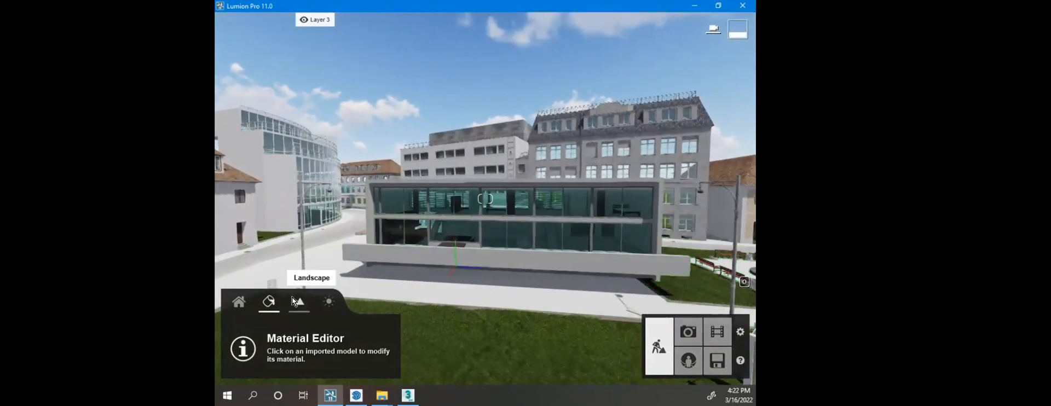
Step: Open the weather settings and turn the sun direction to about due east
left_click(330, 303)
left_click_drag(357, 327, 360, 343)
mouse_move(361, 354)
left_mouse_down()
mouse_move(359, 365)
mouse_move(360, 346)
left_mouse_up()
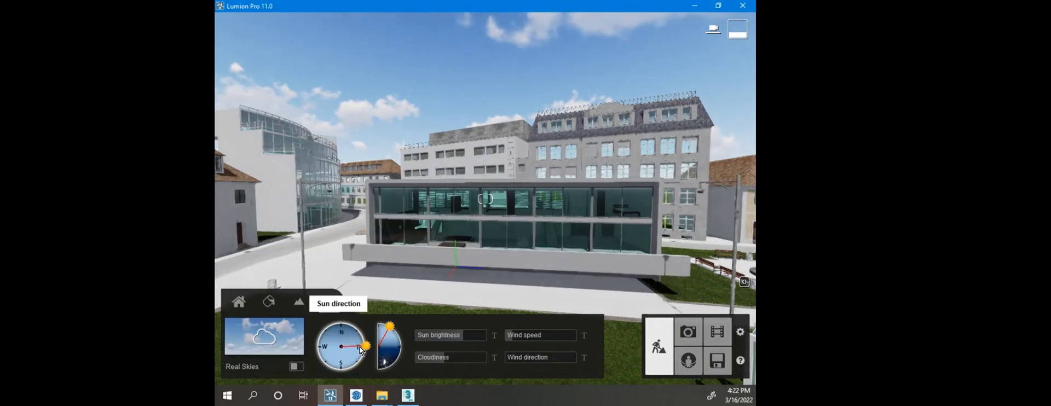
Step: Examine the sky, the clouds and the sunlight on the building and lawn by looking around the site
right_click_drag(455, 246, 454, 355)
right_click_drag(485, 199, 602, 205)
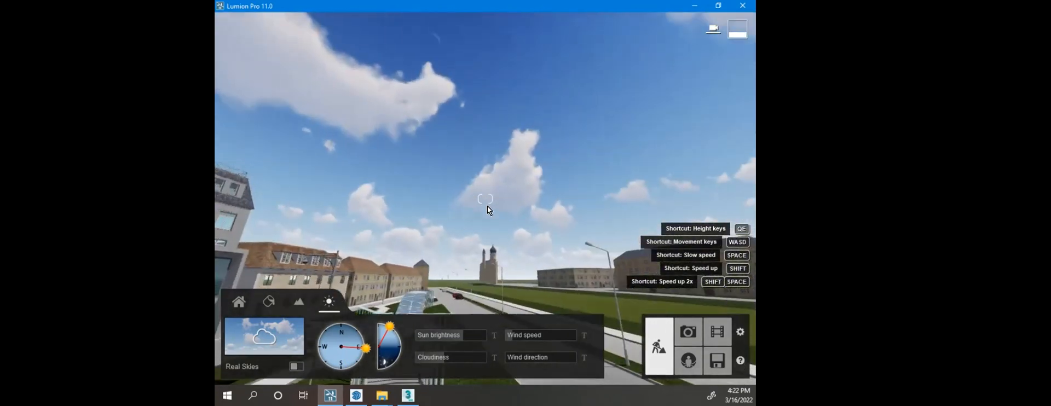
right_click_drag(547, 156, 663, 153)
right_click_drag(465, 147, 629, 163)
right_click_drag(484, 199, 241, 164)
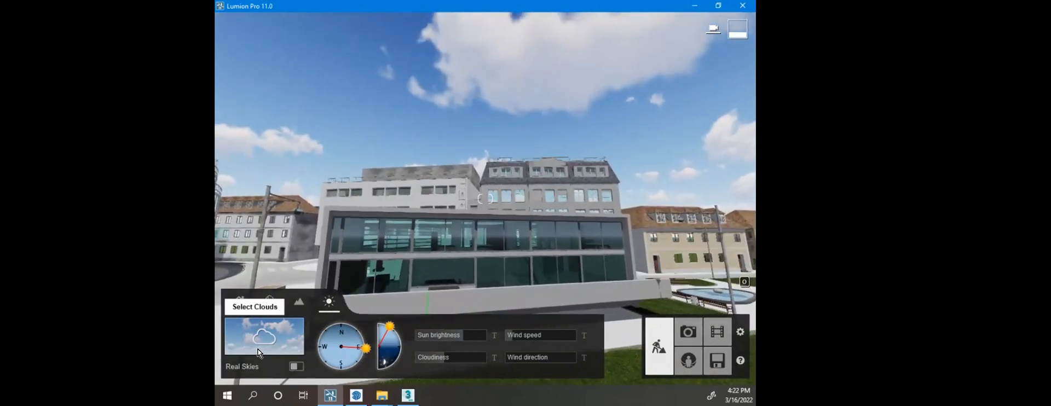
right_click_drag(510, 162, 418, 13)
right_click_drag(464, 170, 329, 137)
key("w")
right_click_drag(485, 198, 673, 200)
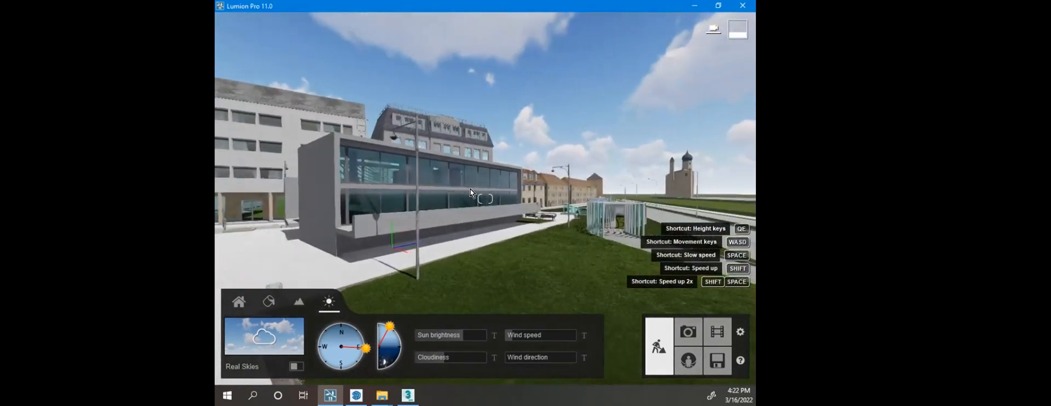
Step: Change the sky to the ninth cloud preset, then look over the available cloud presets again without picking another
left_click(265, 333)
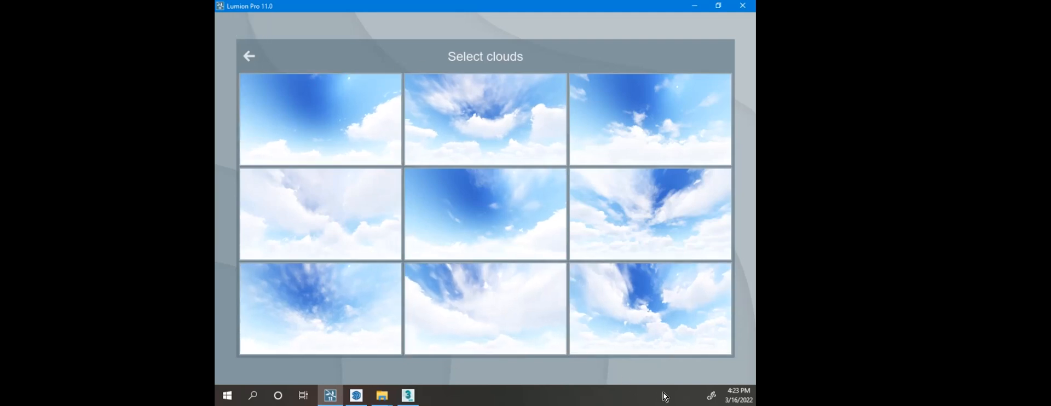
left_click(622, 314)
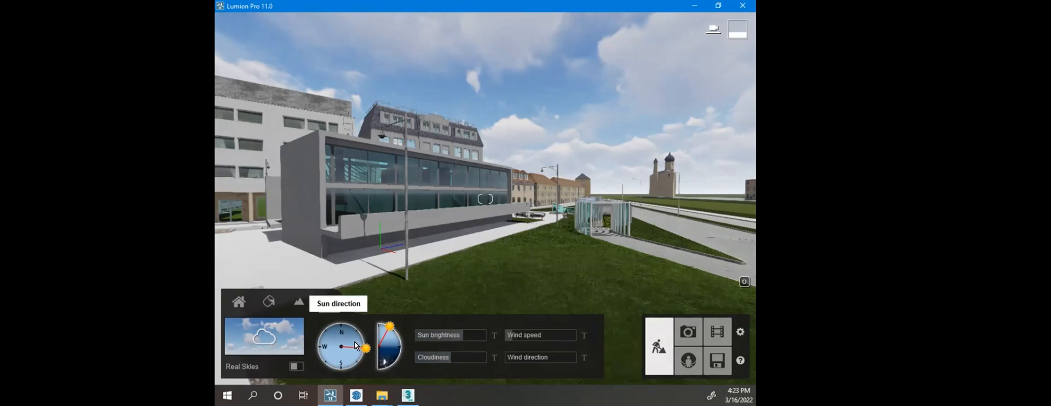
left_click(261, 333)
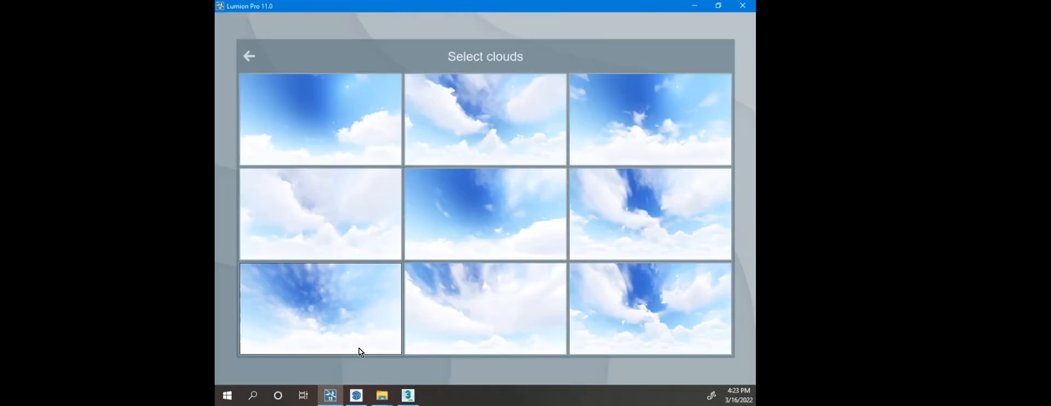
left_click(655, 307)
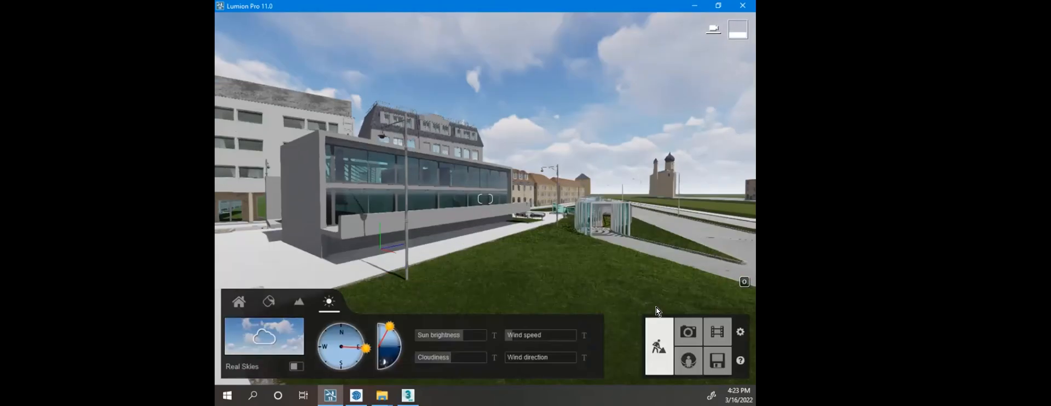
left_click(254, 330)
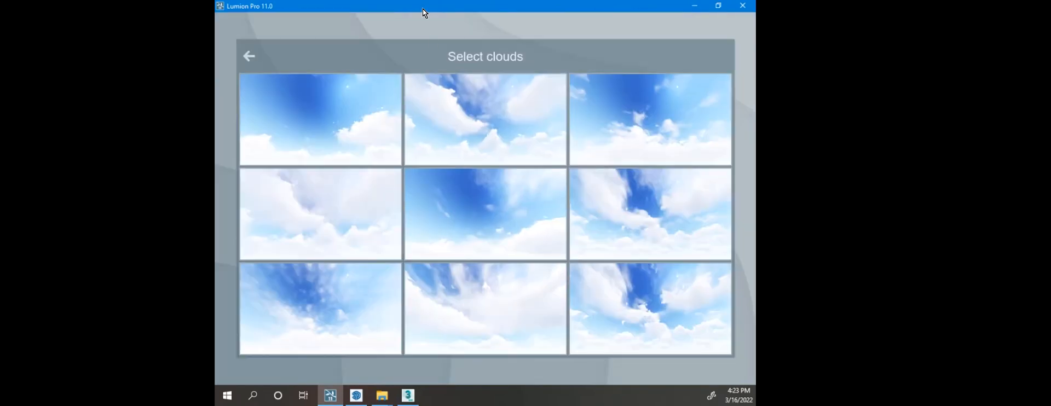
left_click(249, 55)
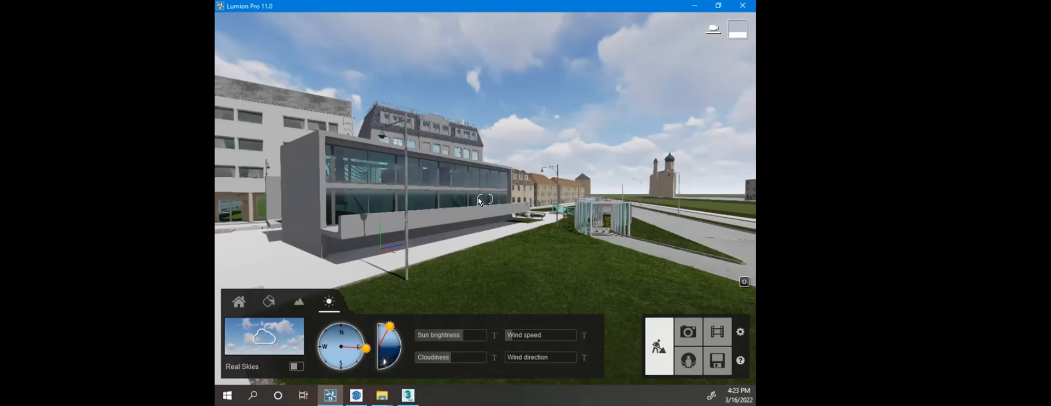
mouse_move(397, 184)
left_mouse_down()
mouse_move(277, 242)
mouse_move(270, 319)
left_mouse_up()
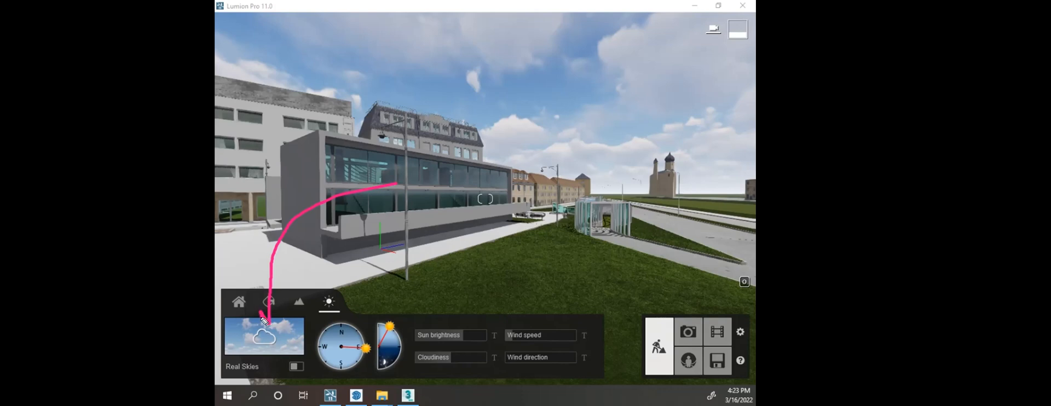
mouse_move(483, 220)
left_mouse_down()
mouse_move(462, 280)
mouse_move(321, 360)
mouse_move(278, 361)
mouse_move(298, 376)
mouse_move(308, 355)
left_mouse_up()
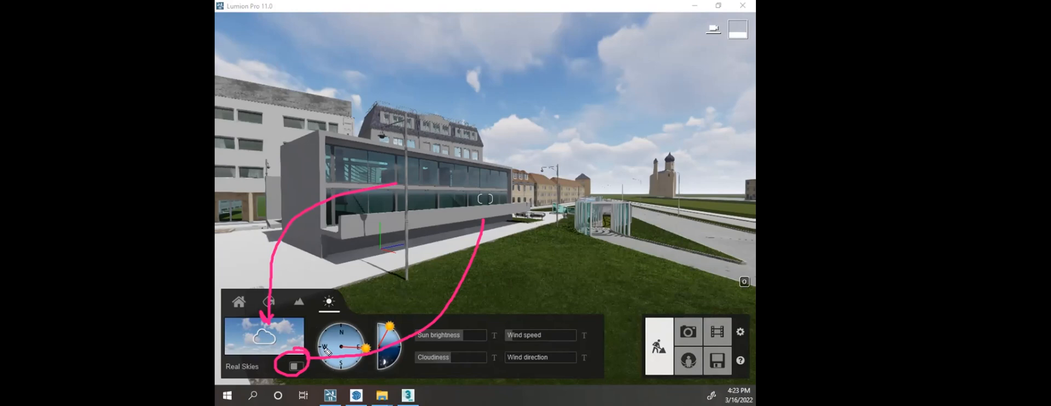
left_click_drag(299, 302, 328, 397)
left_click_drag(254, 258, 268, 262)
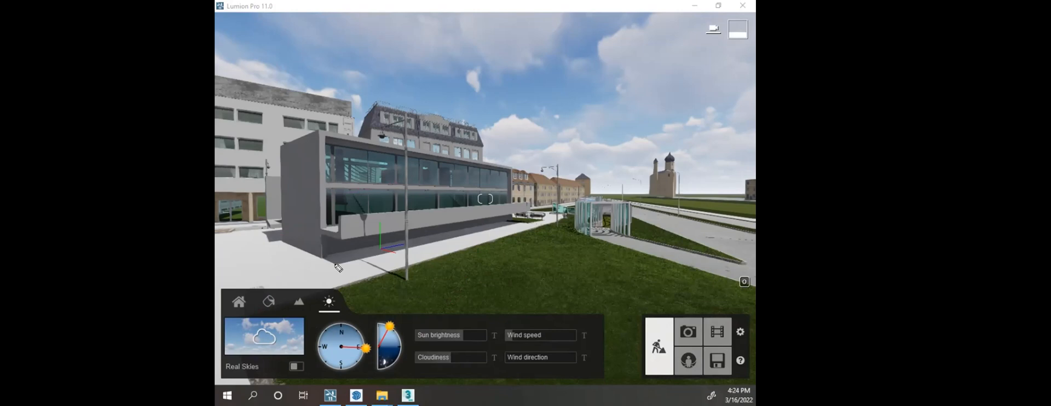
left_click_drag(457, 266, 388, 327)
Step: Turn on Real Skies and examine the new sky, the lighting and the window reflections close to the building's front
left_click(295, 365)
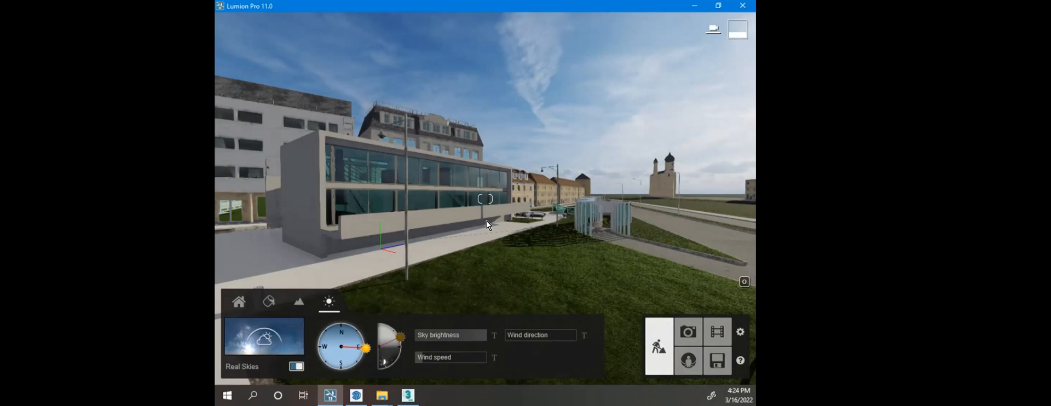
right_click_drag(385, 189, 257, 203)
key("w")
key("w")
right_click_drag(485, 199, 509, 199)
key("w")
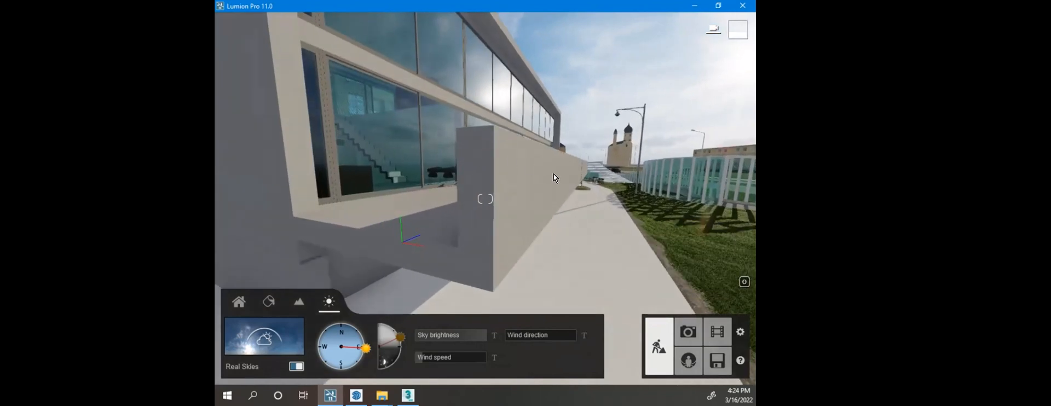
Step: Rotate the sun's heading to just east of north so daylight falls on the building's long glazed front
right_click_drag(494, 177, 591, 165)
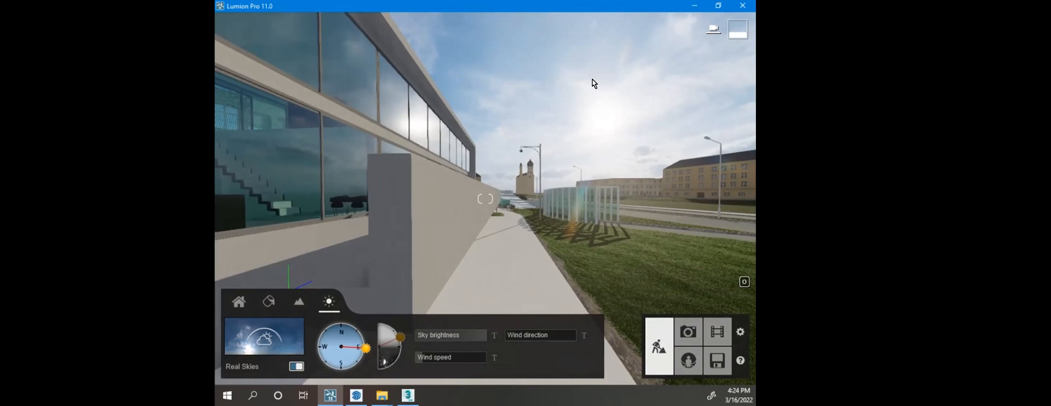
key("s")
right_click_drag(524, 153, 460, 146)
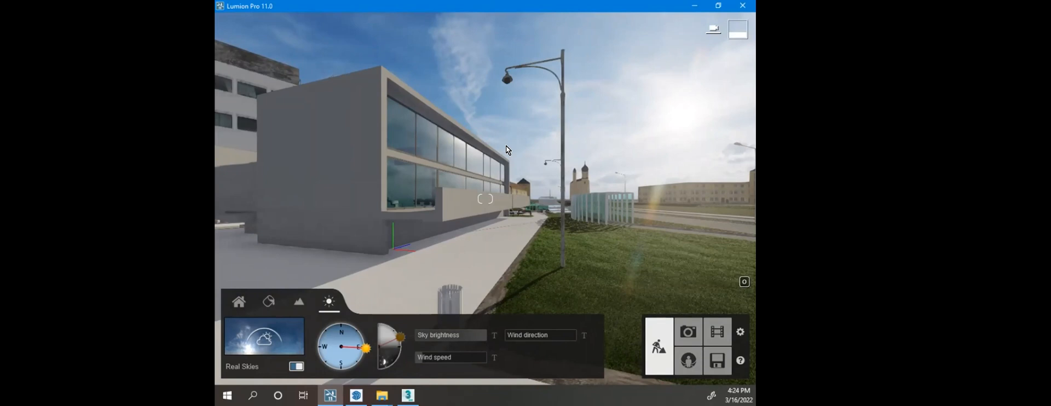
right_click_drag(489, 144, 455, 159)
key("s")
key("w")
left_click_drag(353, 344, 360, 328)
right_click_drag(383, 263, 413, 308)
key("s")
left_click_drag(353, 329, 393, 262)
Step: Examine the sunlit glazed facade and the pergola's shadows on the lawn from across the grass
right_click_drag(393, 263, 514, 263)
key("q")
right_click_drag(678, 230, 537, 154)
key("w")
key("s")
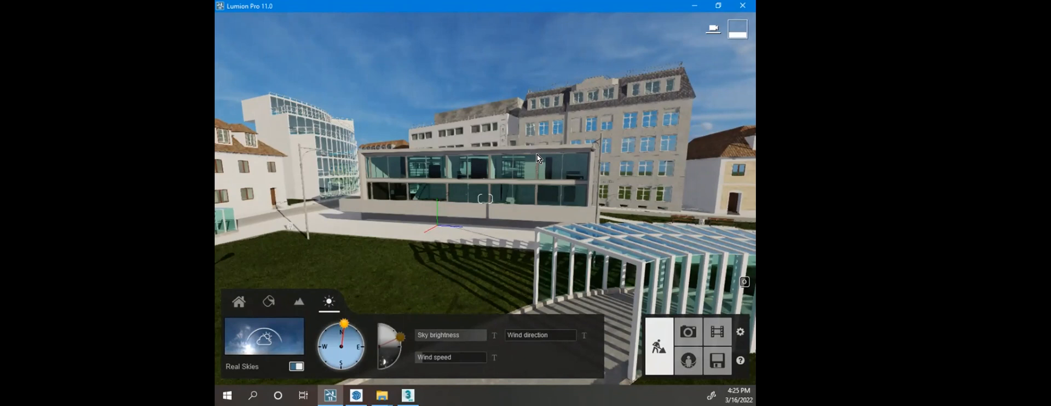
key("a")
mouse_move(458, 227)
right_mouse_down()
mouse_move(389, 224)
mouse_move(443, 219)
right_mouse_up()
key("w")
right_click_drag(485, 199, 455, 241)
key("e")
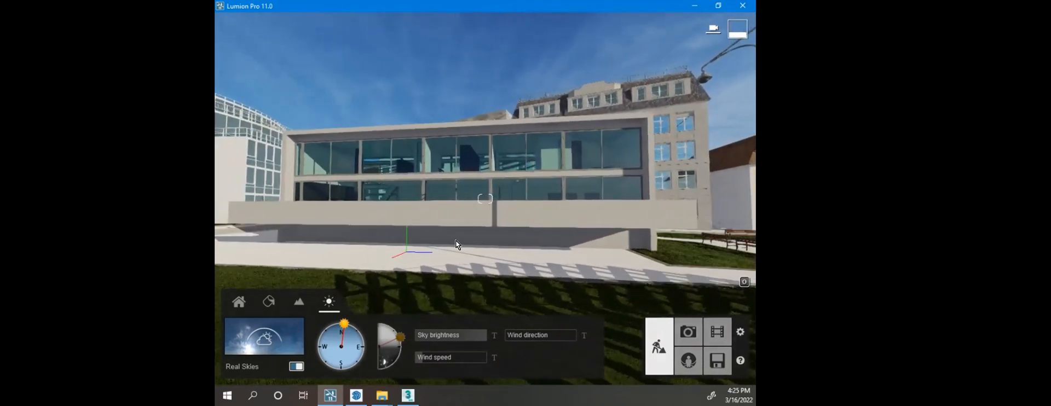
key("s")
right_click_drag(485, 199, 537, 163)
key("a")
key("e")
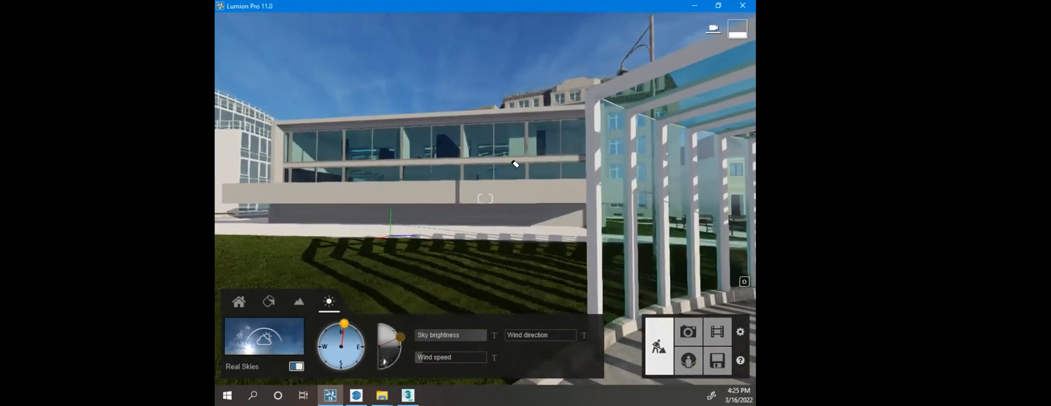
mouse_move(441, 44)
left_mouse_down()
mouse_move(624, 183)
mouse_move(701, 227)
mouse_move(662, 138)
left_mouse_up()
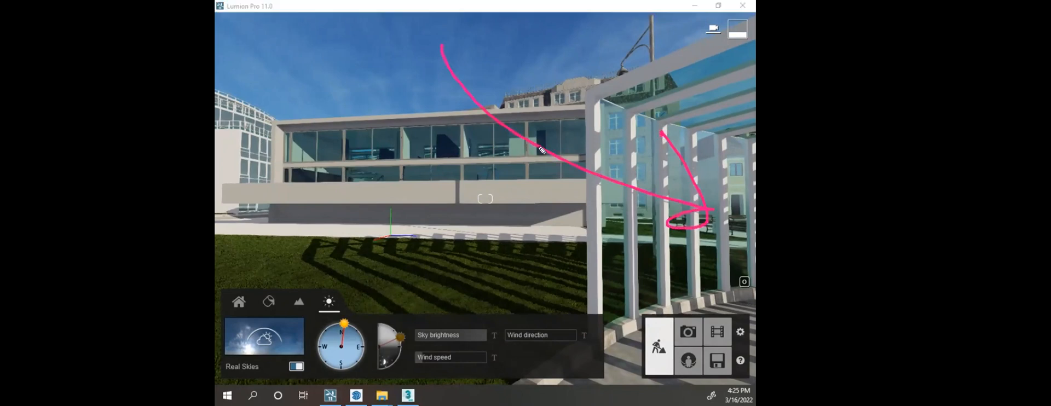
left_click_drag(510, 60, 563, 34)
mouse_move(493, 82)
left_mouse_down()
mouse_move(442, 161)
mouse_move(489, 162)
left_mouse_up()
mouse_move(316, 35)
left_mouse_down()
mouse_move(271, 77)
mouse_move(257, 112)
mouse_move(282, 98)
left_mouse_up()
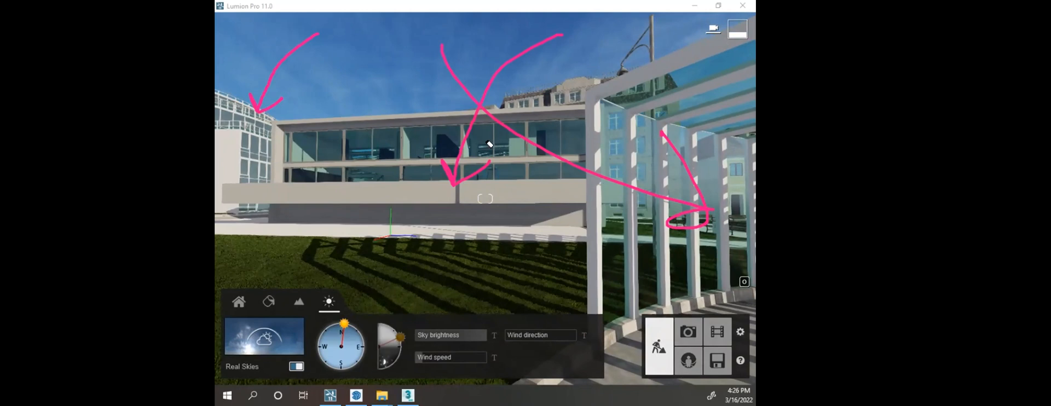
left_click_drag(471, 113, 498, 128)
left_click_drag(256, 64, 276, 77)
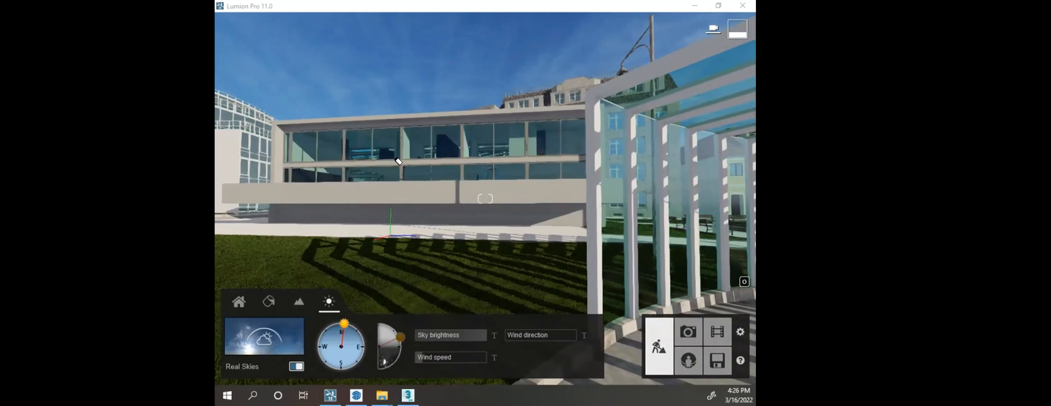
left_click(363, 166)
Step: Compare viewpoints of the building from the paved path beside the pergola, including the lawn and neighbouring houses
right_click_drag(362, 165, 350, 214)
right_click_drag(484, 199, 530, 152)
key("s")
key("d")
right_click_drag(530, 207, 453, 201)
key("s")
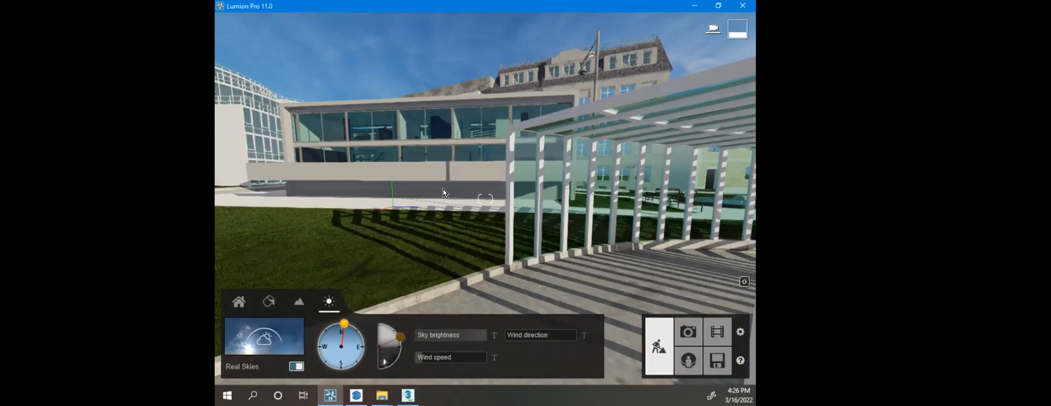
right_click_drag(485, 198, 317, 199)
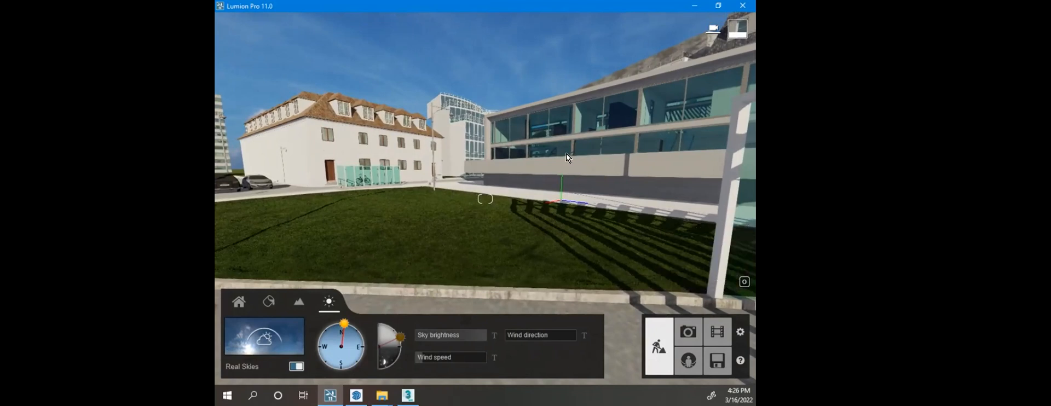
right_click_drag(527, 163, 740, 163)
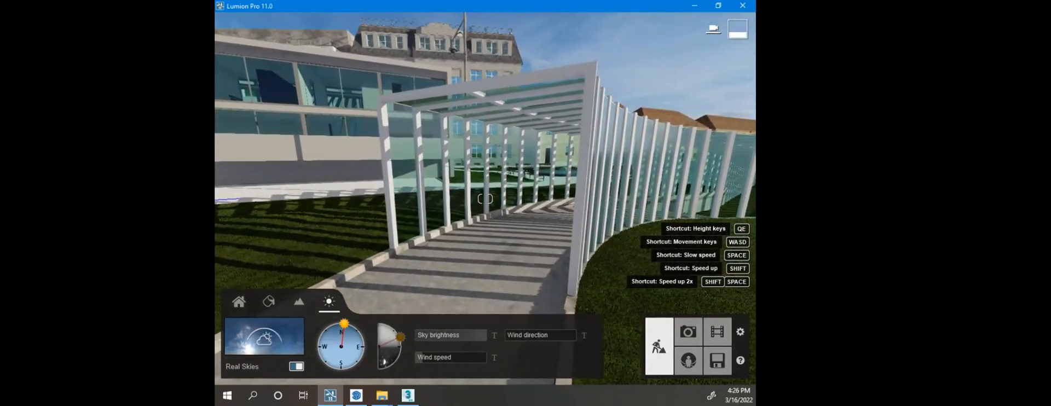
key("s")
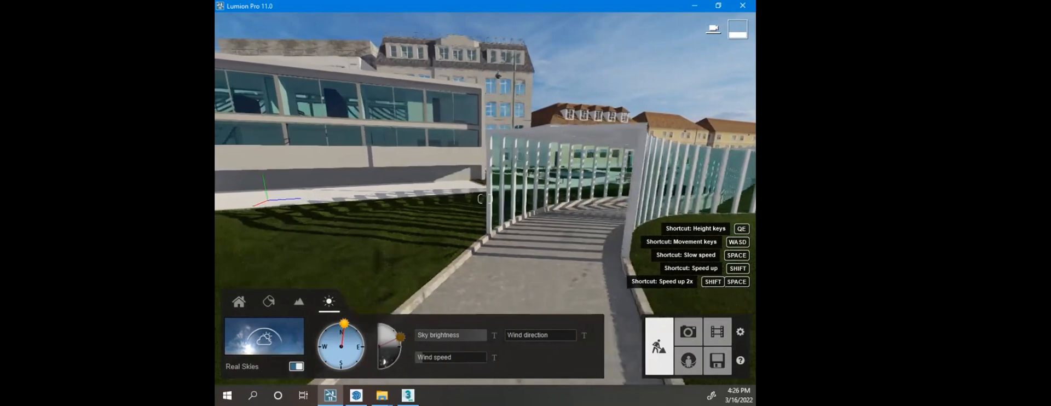
key("a")
key("d")
mouse_move(484, 199)
right_mouse_down()
mouse_move(446, 195)
mouse_move(424, 162)
mouse_move(425, 198)
mouse_move(392, 199)
mouse_move(485, 199)
right_mouse_up()
key("w")
key("a")
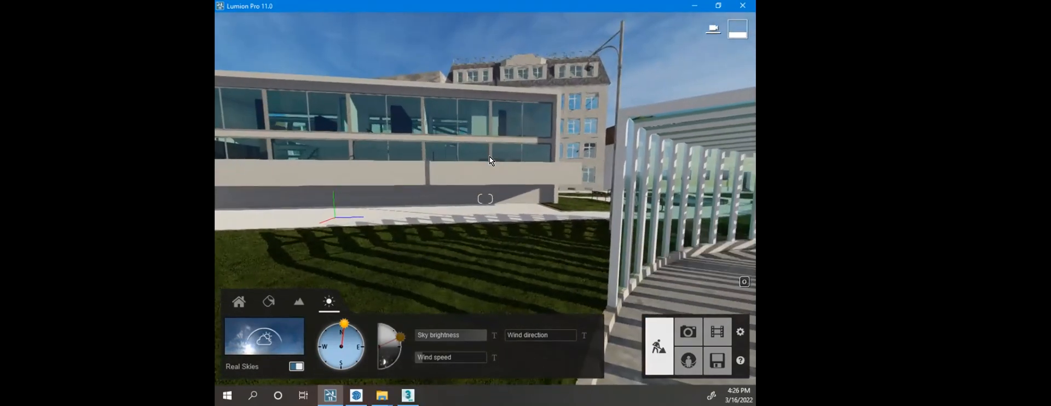
key("d")
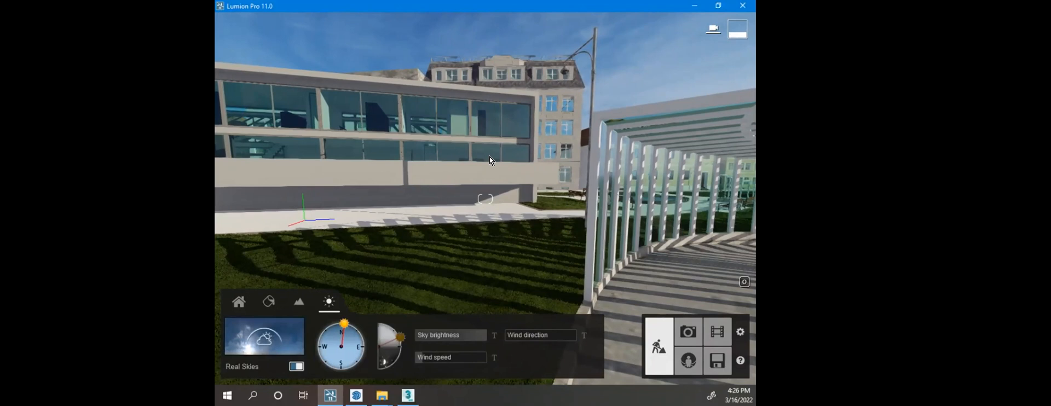
key("s")
mouse_move(514, 144)
right_mouse_down()
mouse_move(502, 144)
mouse_move(499, 109)
mouse_move(514, 143)
right_mouse_up()
key("a")
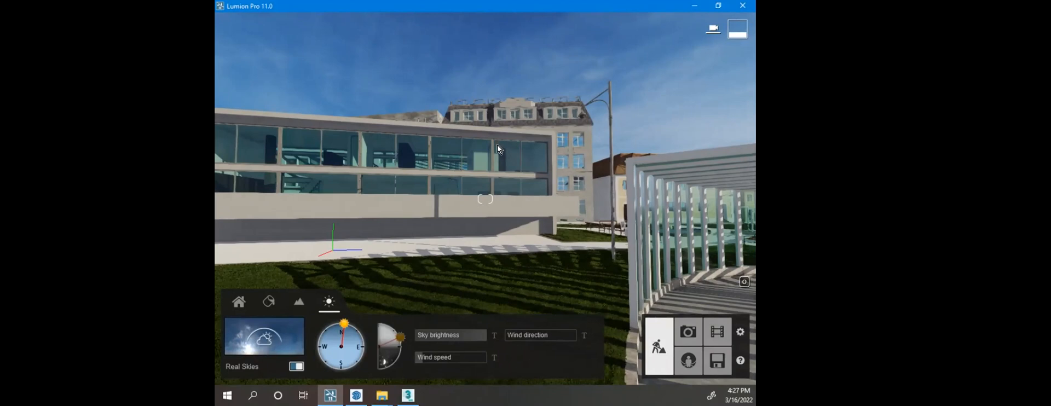
Step: Position the camera on the pavement near the glass-covered stair entrance, framing the building in perspective across the lawn
right_click_drag(514, 146, 301, 145)
key("w")
right_click_drag(485, 198, 438, 151)
key("q")
key("e")
key("w")
key("a")
key("q")
key("s")
key("w")
key("w")
right_click_drag(485, 198, 493, 199)
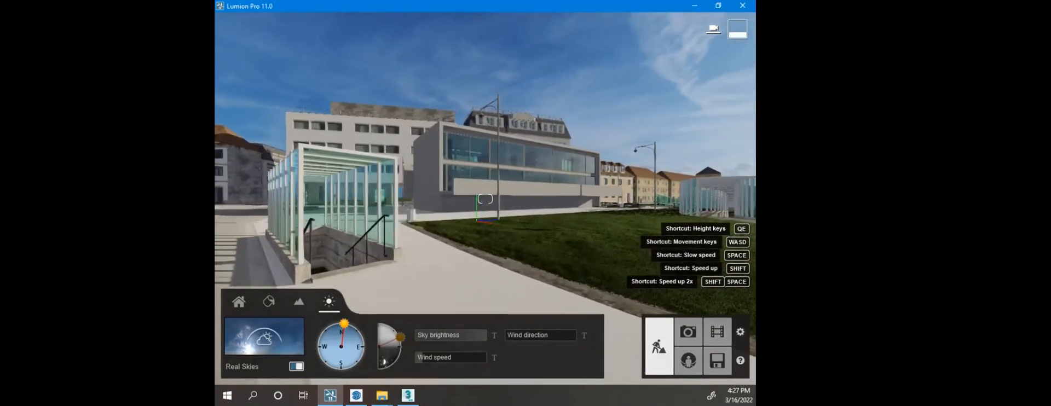
key("w")
mouse_move(572, 145)
right_mouse_down()
mouse_move(587, 147)
mouse_move(571, 145)
right_mouse_up()
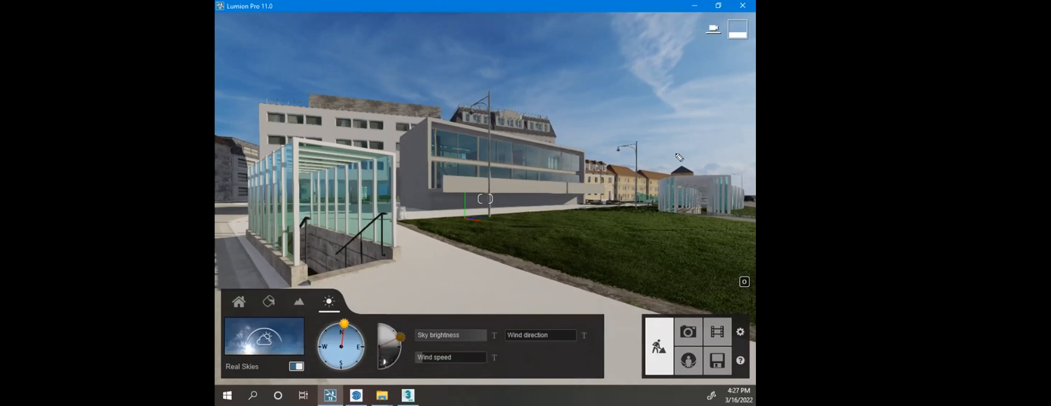
mouse_move(690, 67)
left_mouse_down()
mouse_move(664, 119)
mouse_move(654, 246)
left_mouse_up()
left_click_drag(638, 213, 653, 244)
left_click_drag(654, 244, 670, 219)
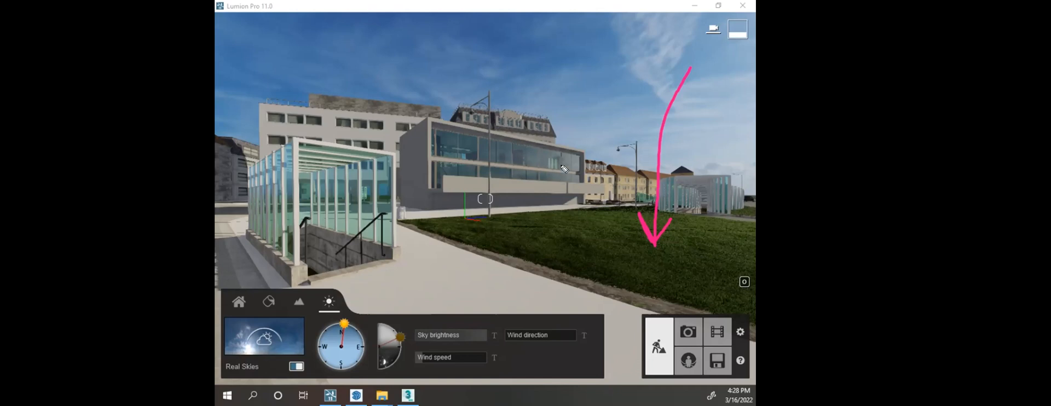
key("ctrl+z")
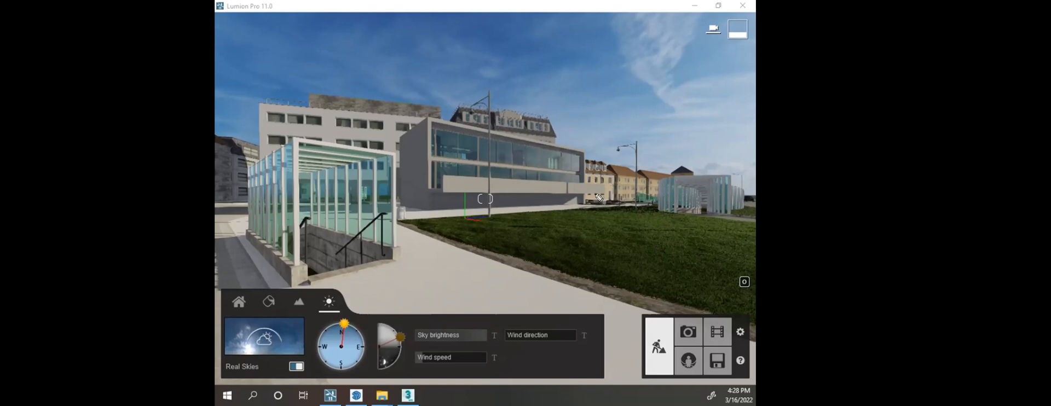
mouse_move(328, 90)
left_mouse_down()
mouse_move(574, 253)
mouse_move(622, 306)
left_mouse_up()
mouse_move(694, 315)
left_mouse_down()
mouse_move(675, 267)
mouse_move(628, 334)
mouse_move(711, 273)
mouse_move(681, 274)
left_mouse_up()
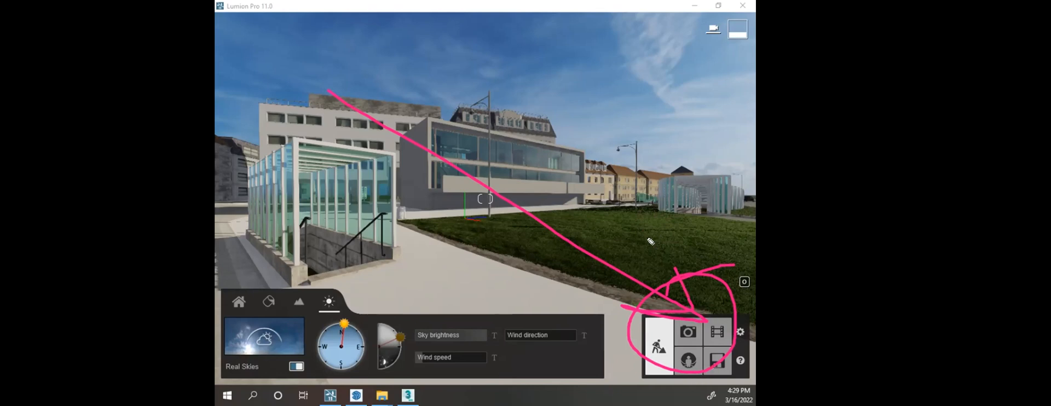
left_click_drag(685, 243, 729, 346)
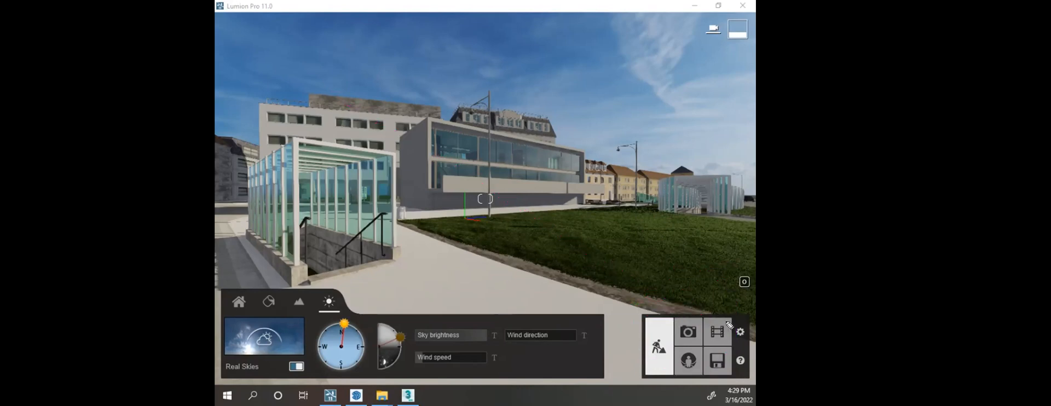
mouse_move(664, 318)
left_mouse_down()
mouse_move(656, 376)
mouse_move(676, 328)
mouse_move(650, 313)
left_mouse_up()
left_click_drag(649, 261, 649, 290)
mouse_move(648, 317)
left_mouse_down()
mouse_move(649, 329)
mouse_move(459, 253)
mouse_move(414, 275)
mouse_move(448, 285)
left_mouse_up()
mouse_move(381, 285)
left_mouse_down()
mouse_move(312, 274)
mouse_move(448, 402)
mouse_move(443, 318)
mouse_move(339, 280)
left_mouse_up()
mouse_move(708, 235)
left_mouse_down()
mouse_move(713, 311)
mouse_move(716, 299)
mouse_move(693, 318)
mouse_move(681, 377)
mouse_move(711, 318)
mouse_move(684, 318)
left_mouse_up()
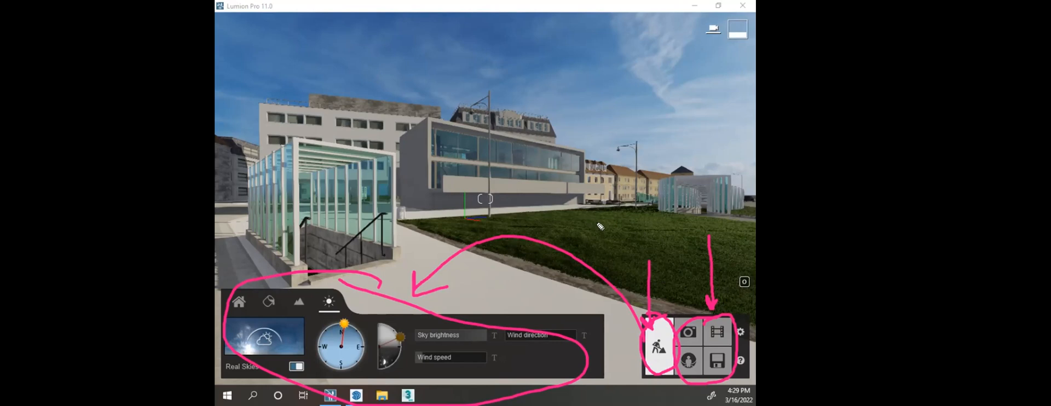
mouse_move(581, 249)
left_mouse_down()
mouse_move(464, 367)
mouse_move(755, 342)
mouse_move(652, 317)
mouse_move(748, 257)
mouse_move(670, 251)
left_mouse_up()
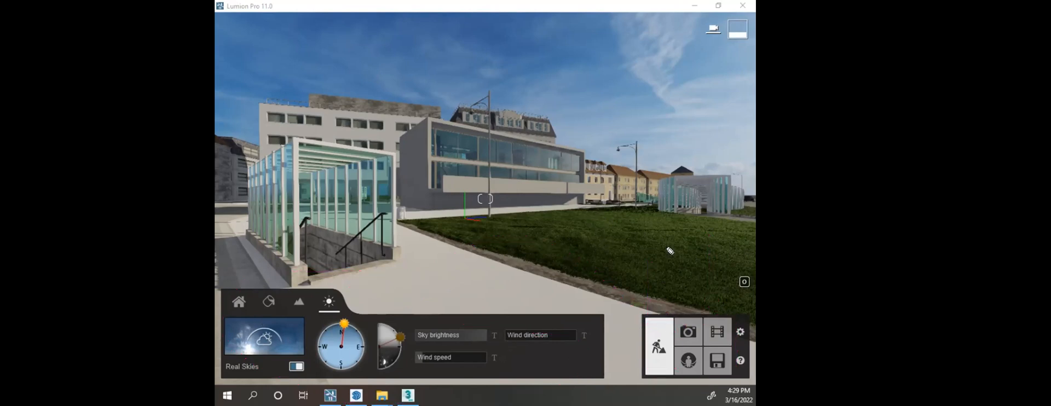
Step: Switch from Build mode to Photo mode, keeping the current camera view
left_click(690, 333)
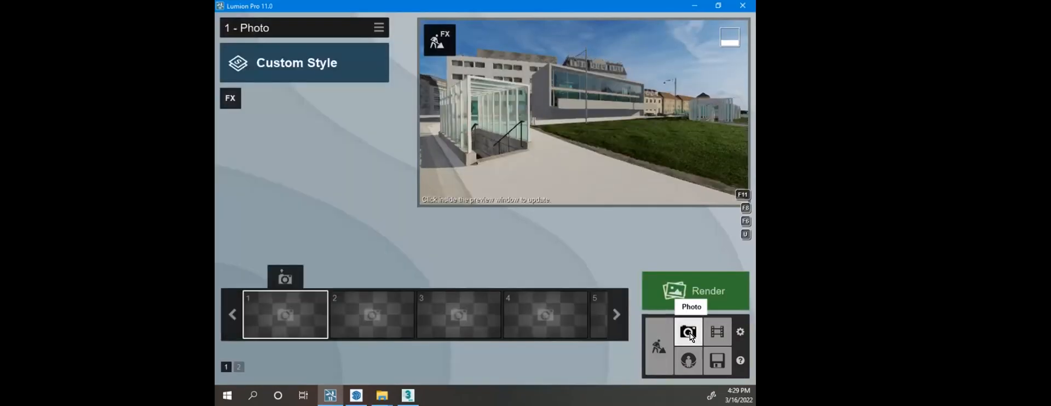
mouse_move(625, 162)
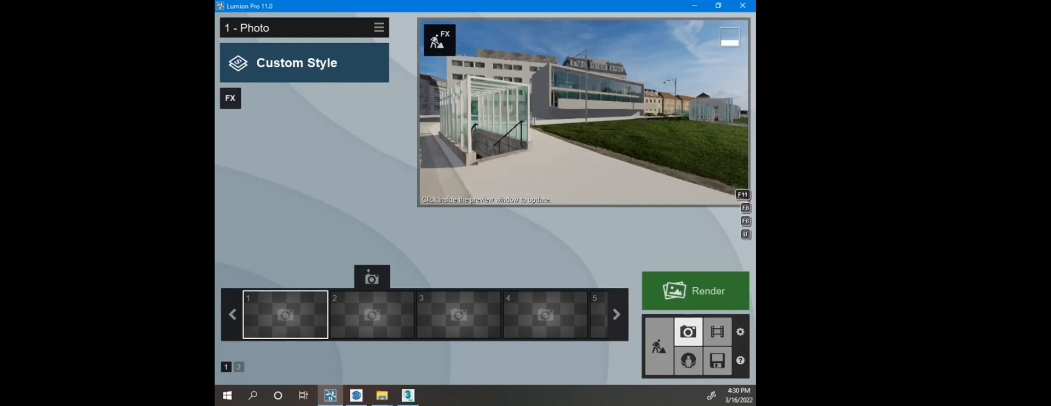
mouse_move(681, 129)
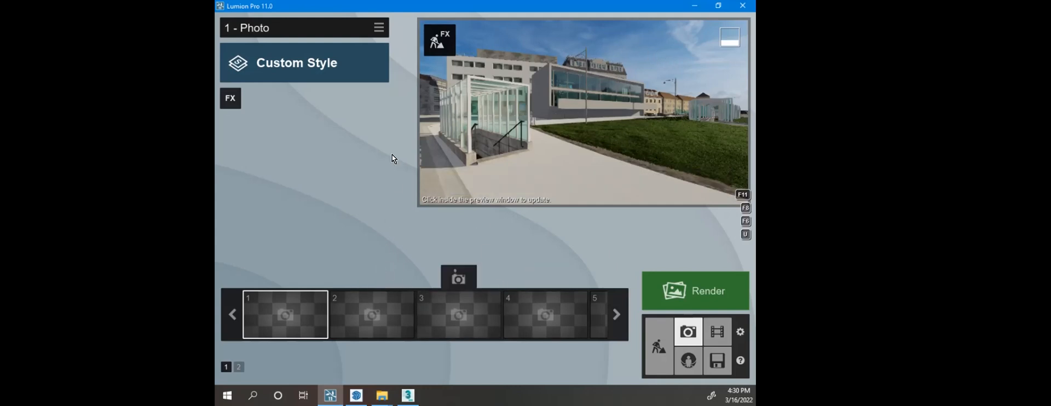
left_click(665, 339)
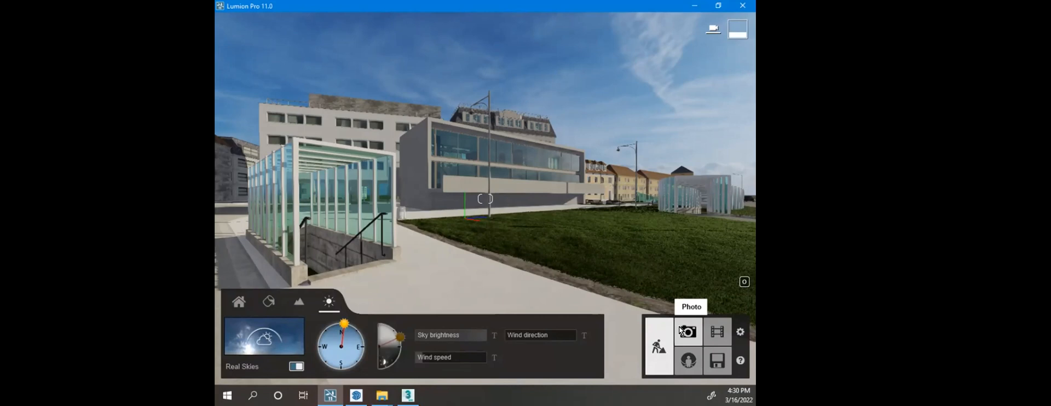
left_click(681, 325)
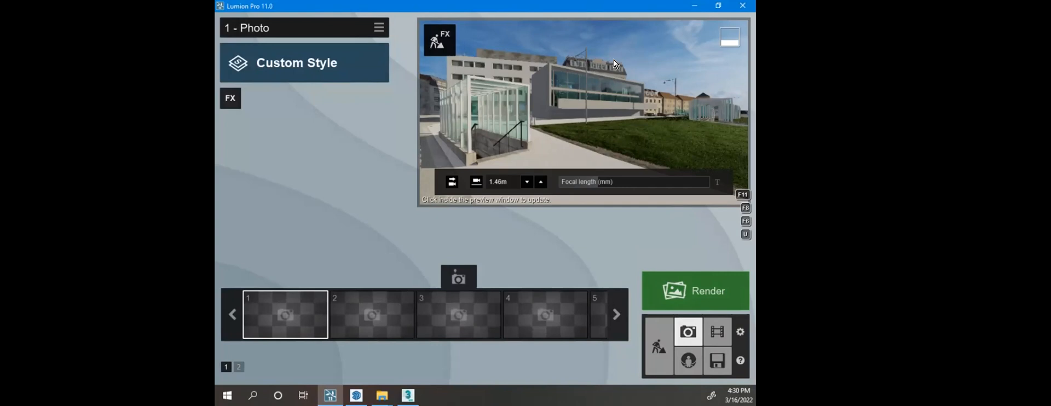
Step: Increase the photo camera's focal length and reframe the glazed facade with the stair entrance beside it at about 0.90 m eye height
left_click_drag(597, 180, 632, 172)
scroll(624, 102, "down", 3)
scroll(583, 112, "down", 5)
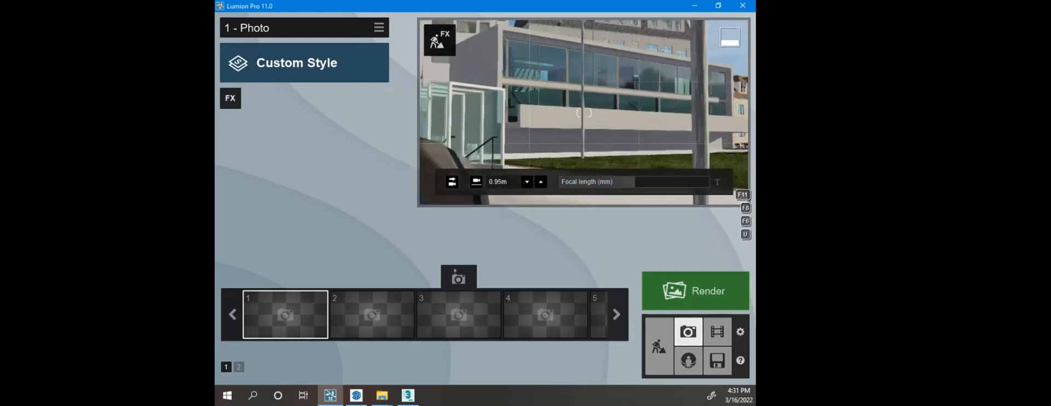
scroll(584, 112, "up", 2)
scroll(583, 112, "up", 3)
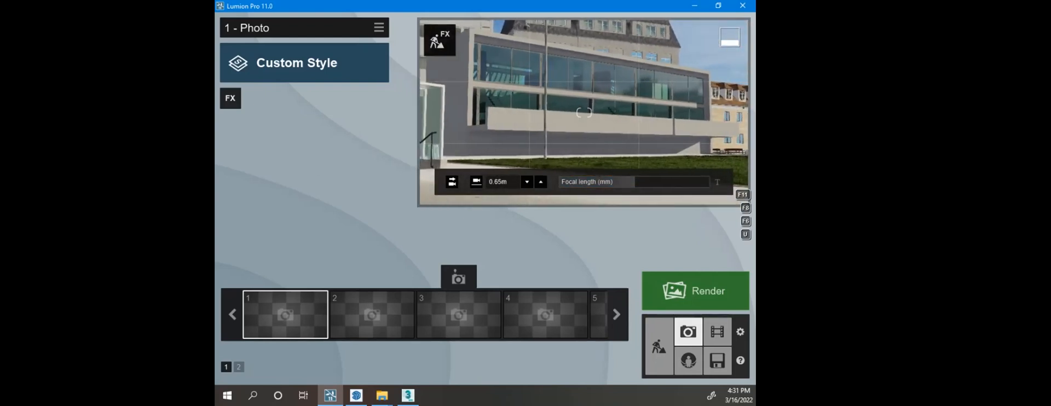
right_click_drag(583, 112, 597, 125)
key("e")
key("q")
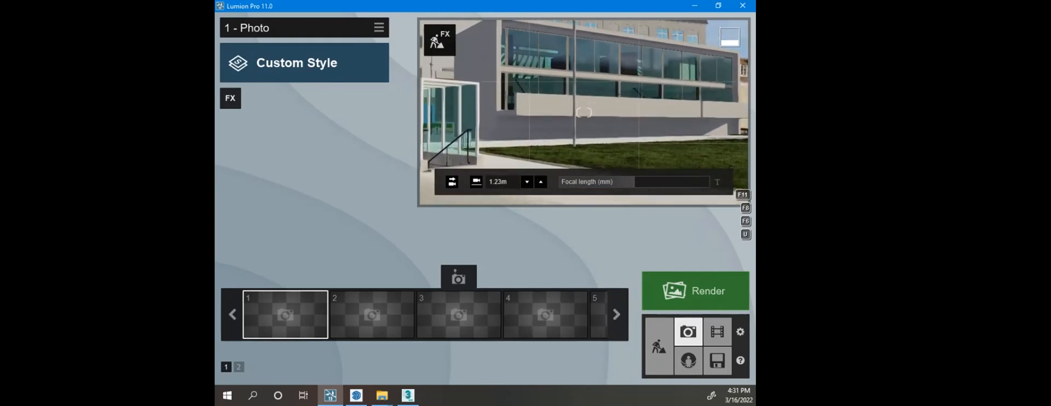
key("e")
key("q")
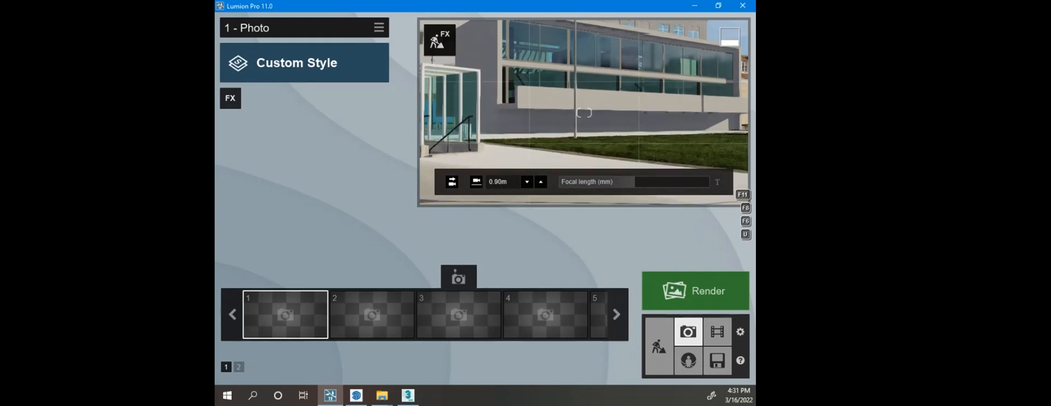
Step: Set the focal length to 43.3 mm and frame the whole glazed facade from an eye height of about 1.57 m
mouse_move(629, 180)
left_mouse_down()
mouse_move(609, 181)
mouse_move(630, 178)
left_mouse_up()
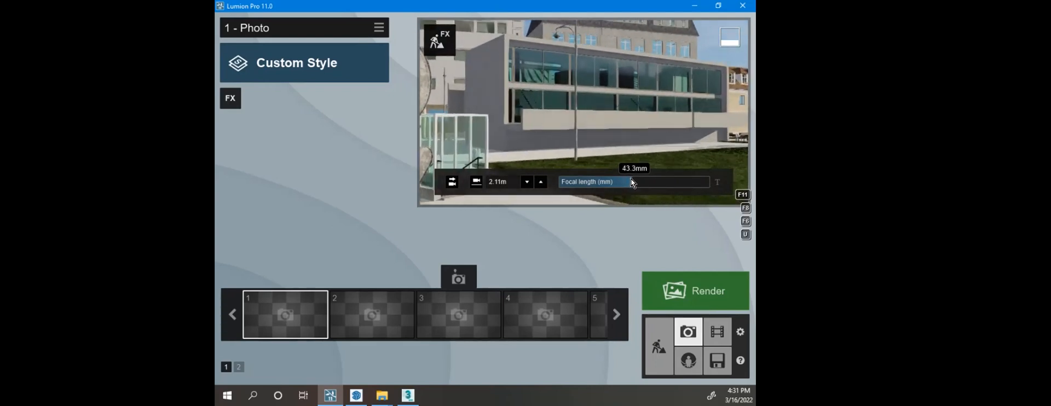
right_click_drag(629, 158, 637, 105)
key("e")
key("a")
key("w")
key("q")
key("e")
key("s")
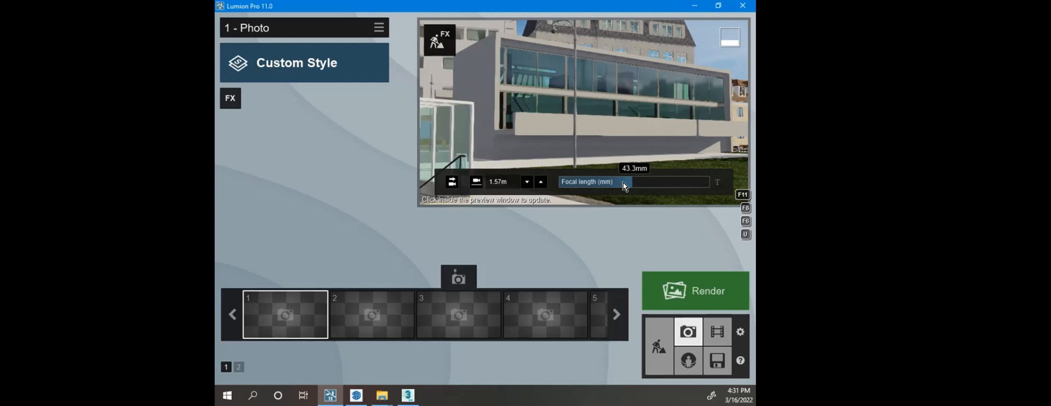
Step: Lengthen the focal length further and frame the building's corner with the stair entrance at about 1.34 m eye height
left_click_drag(622, 180, 674, 178)
mouse_move(583, 112)
right_mouse_down()
mouse_move(514, 131)
mouse_move(503, 123)
mouse_move(596, 107)
mouse_move(630, 80)
mouse_move(509, 145)
mouse_move(525, 114)
mouse_move(500, 122)
mouse_move(593, 114)
right_mouse_up()
key("s")
key("q")
key("e")
key("q")
key("e")
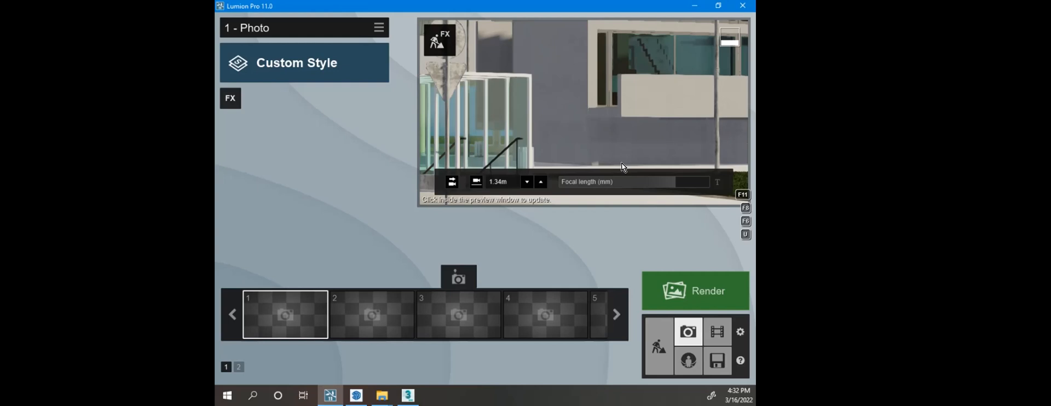
Step: Shorten the focal length and move the camera towards the stair entrance and lawn at about 1.43 m eye height
left_click_drag(655, 176, 629, 172)
key("w")
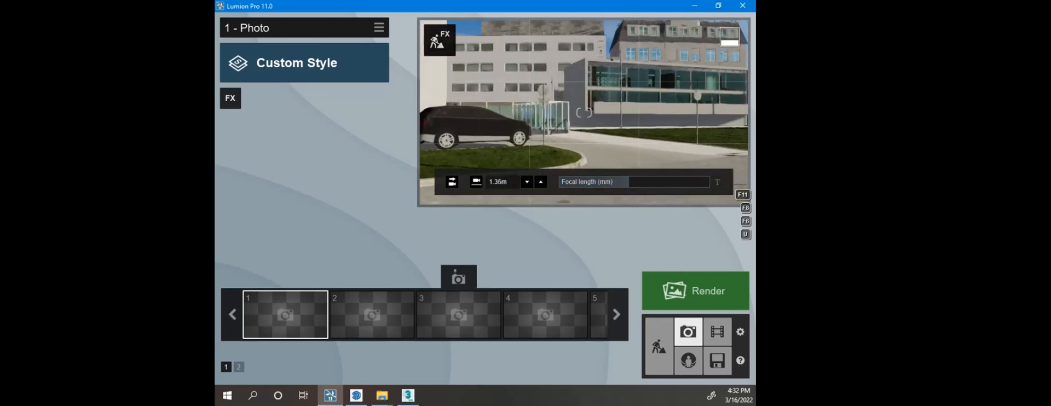
key("e")
key("w")
key("q")
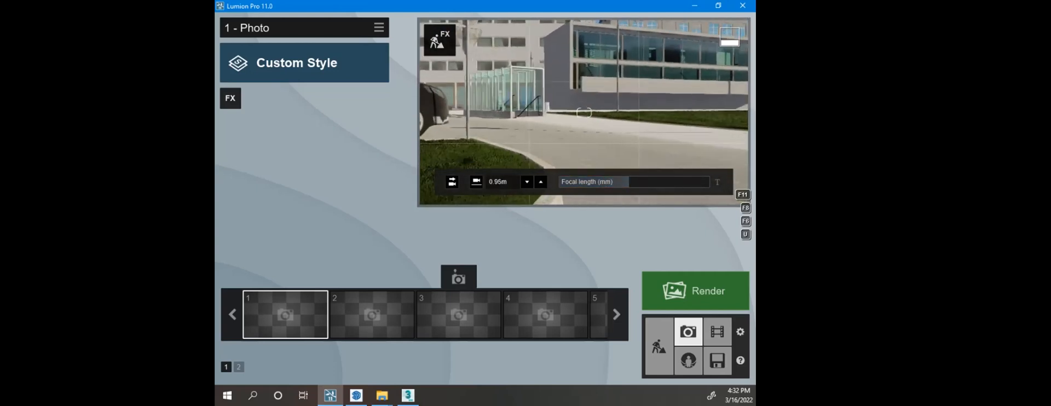
key("w")
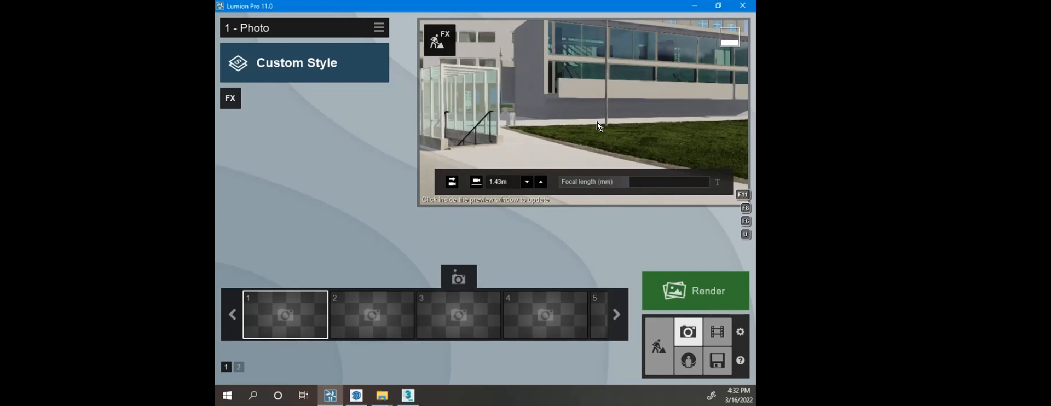
Step: Fine-tune the focal length around 34 mm and pull the camera back to frame the whole glazed facade at about 2.06 m eye height
left_click(625, 180)
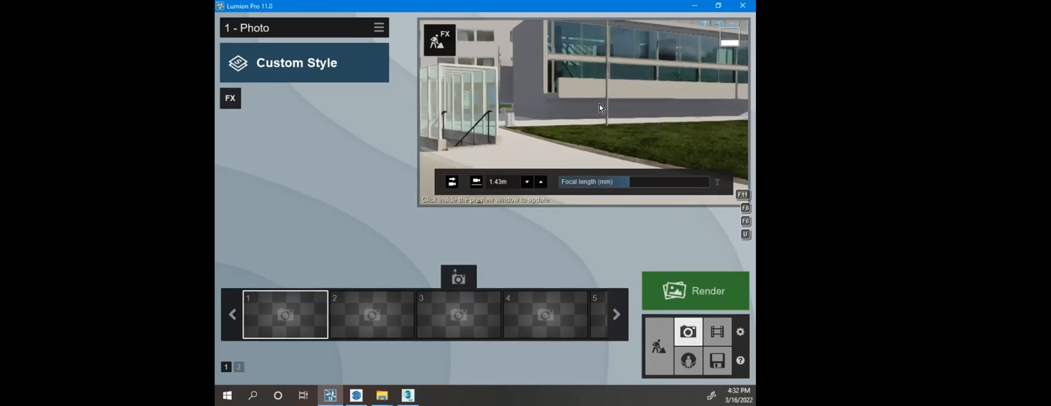
left_click(622, 179)
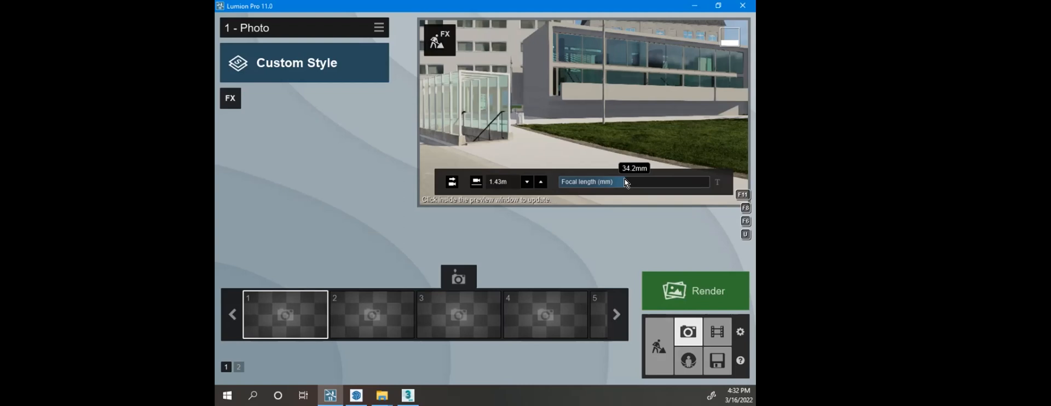
left_click_drag(625, 179, 631, 182)
key("s")
key("s")
key("q")
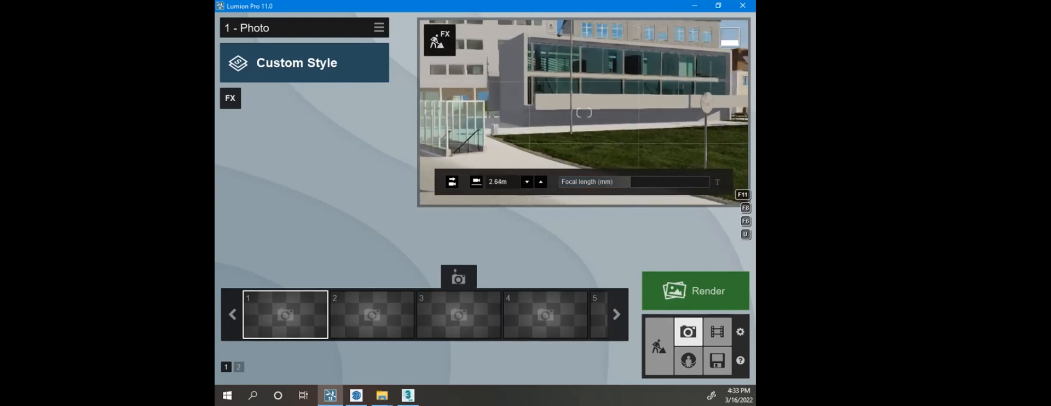
key("q")
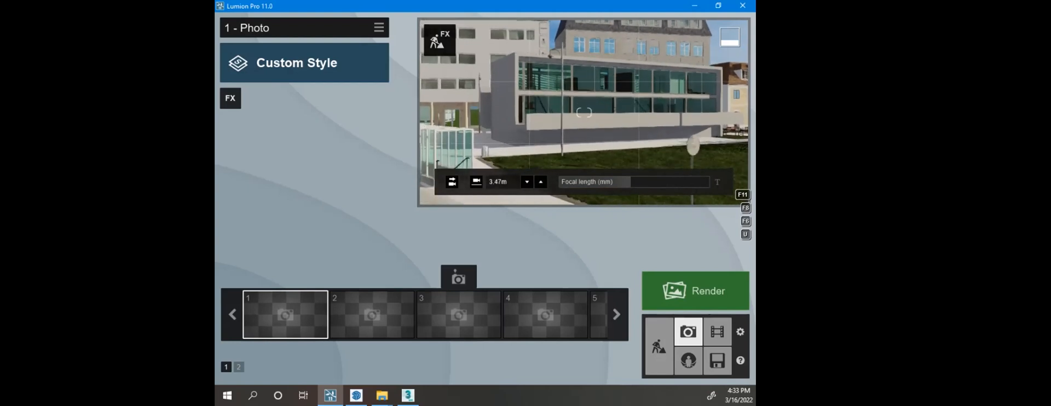
key("e")
key("q")
right_click_drag(584, 112, 584, 127)
key("e")
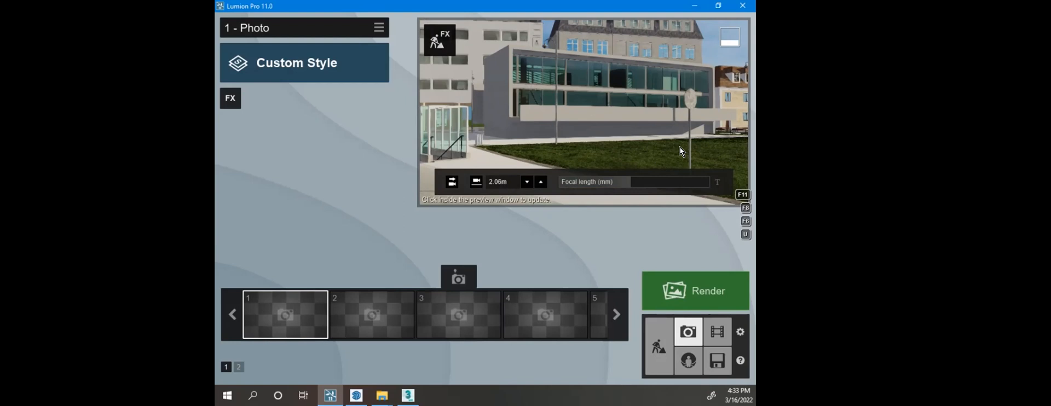
Step: Look around from the same camera position to compare framings of the stair entrance, the roofline and the glazed facade
right_click_drag(629, 126, 526, 120)
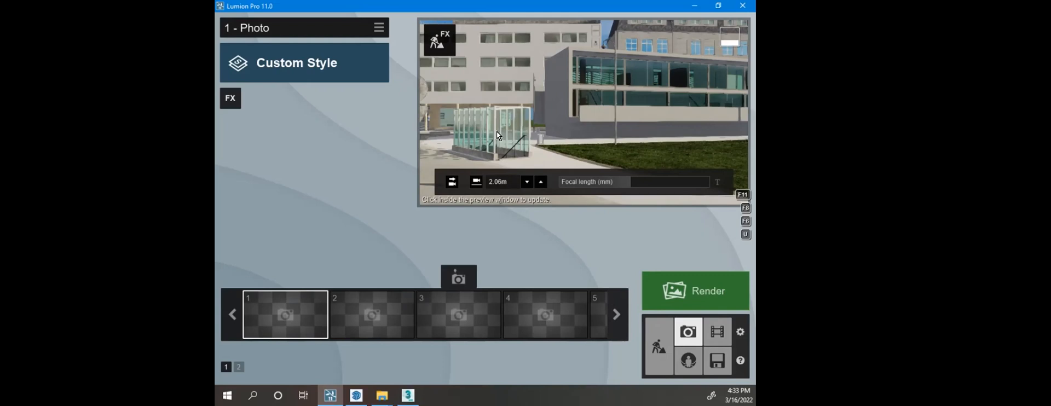
right_click_drag(510, 130, 557, 113)
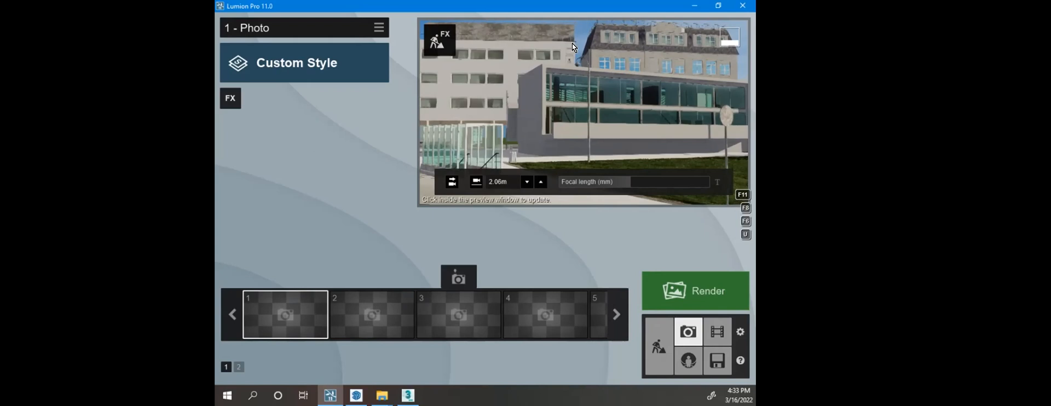
right_click_drag(584, 112, 536, 97)
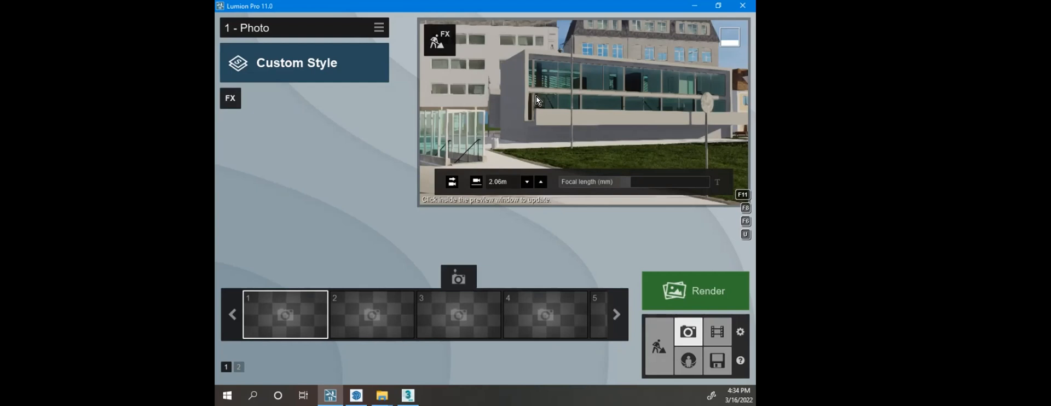
Step: Move the camera closer to the stair entrance and lower it to about 0.37 m eye height, with the facade behind
right_click_drag(546, 96, 427, 118)
key("e")
key("q")
key("e")
key("d")
key("w")
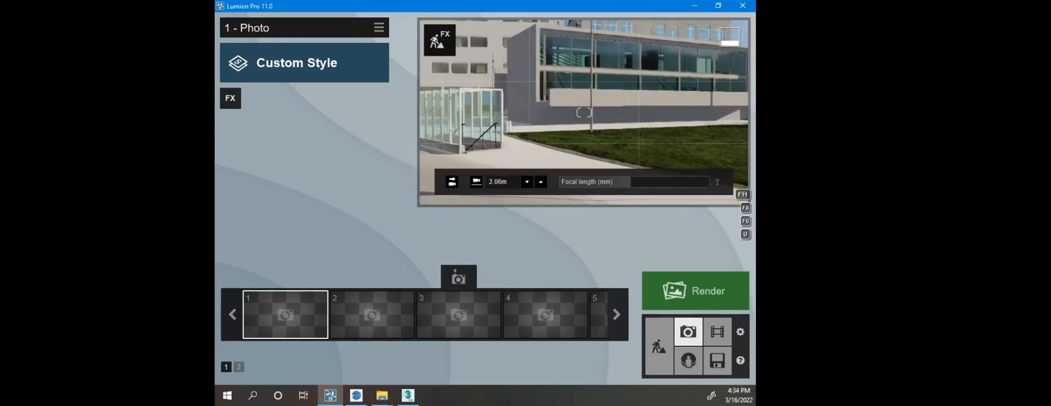
key("e")
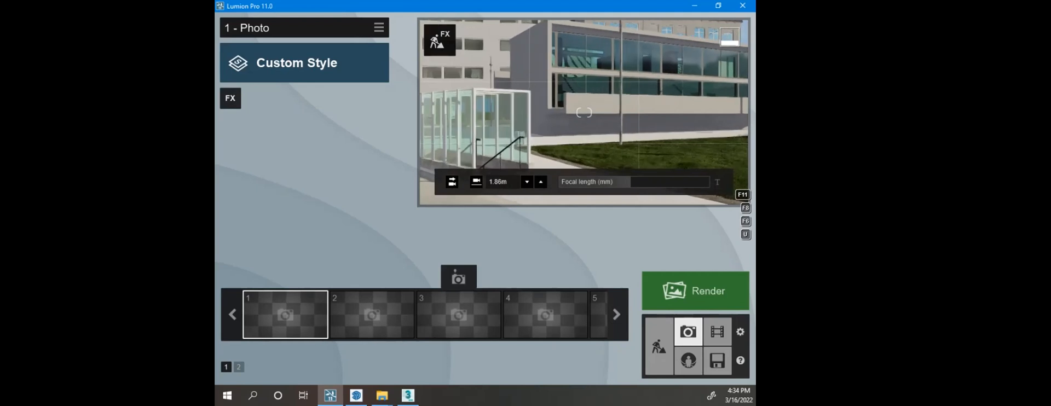
key("q")
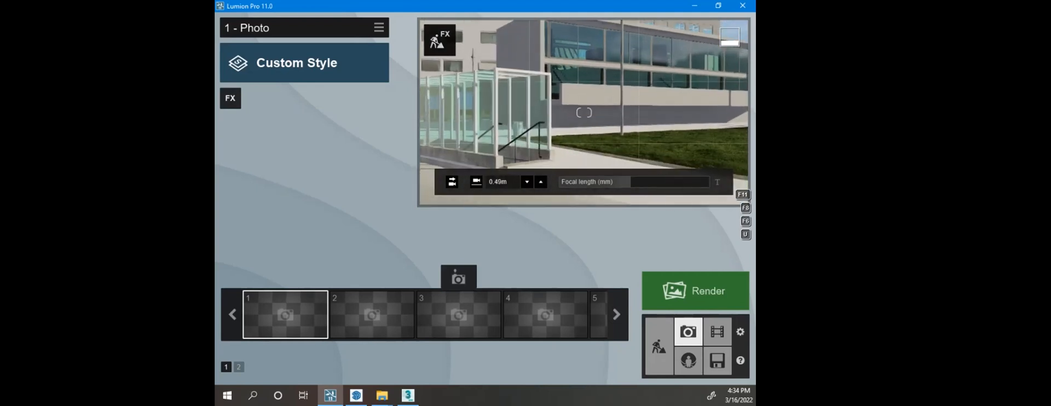
right_click_drag(584, 112, 584, 87)
key("e")
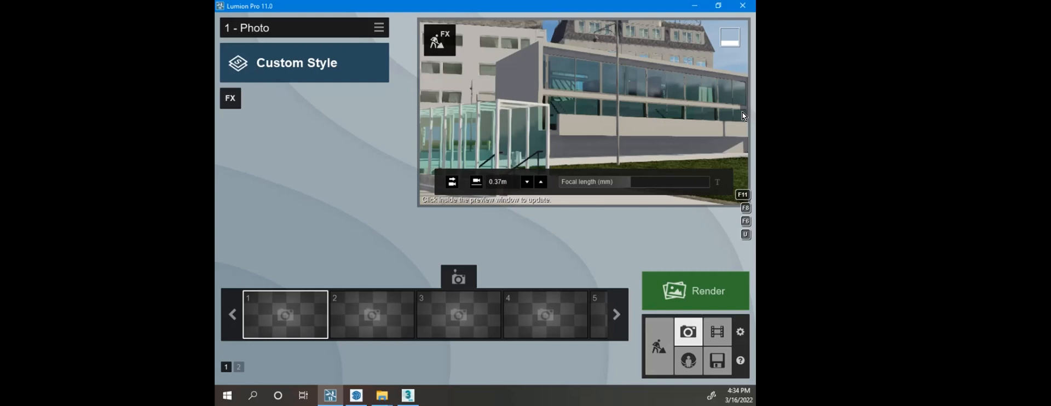
Step: Re-aim the low camera so the stair entrance, path and lawn sit in front of the glazed facade
left_click(726, 114)
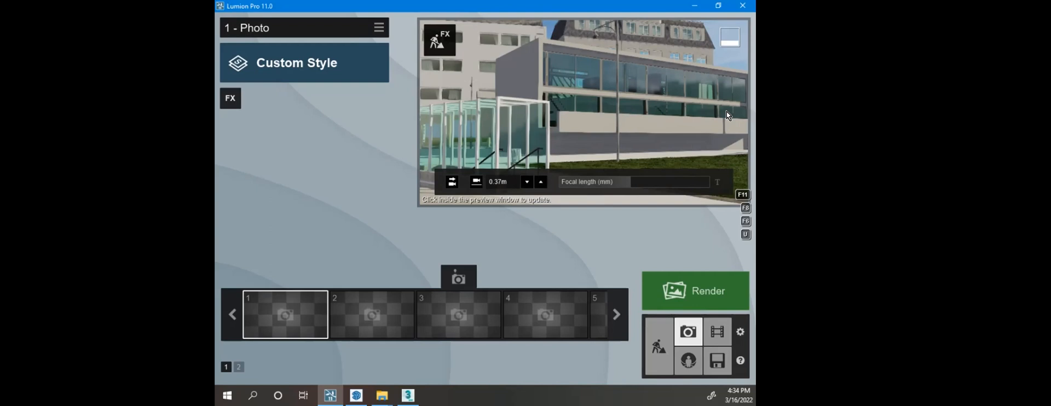
left_click(583, 112)
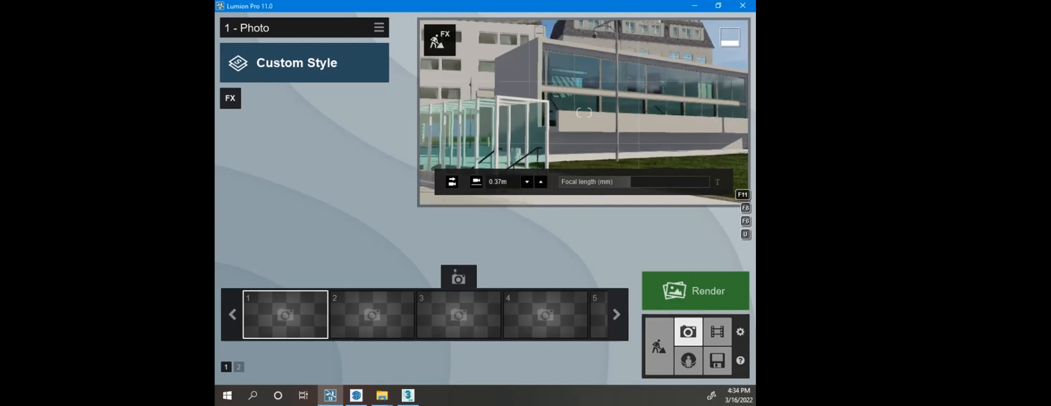
right_click_drag(584, 113, 741, 103)
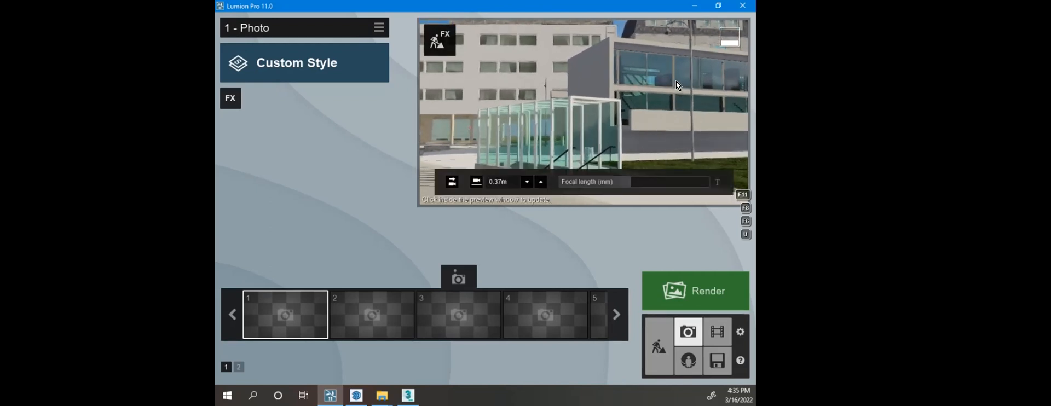
mouse_move(678, 95)
right_mouse_down()
mouse_move(613, 98)
mouse_move(678, 95)
right_mouse_up()
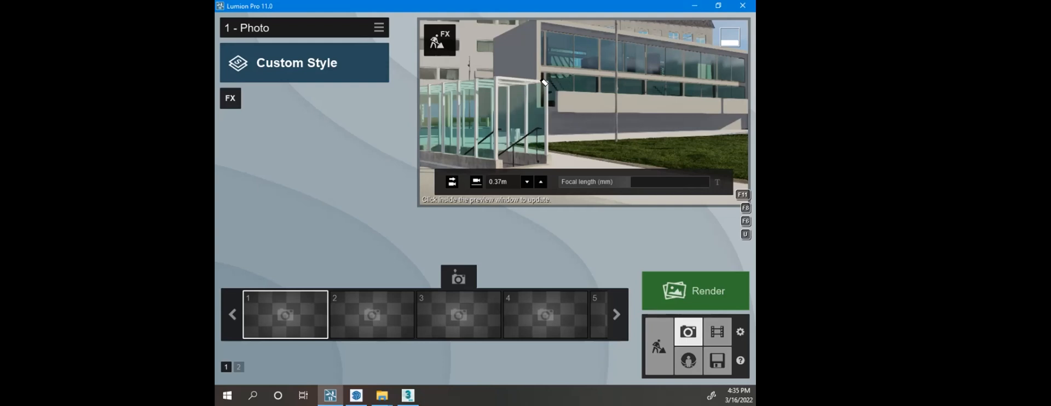
mouse_move(542, 8)
left_mouse_down()
mouse_move(512, 22)
mouse_move(541, 16)
mouse_move(528, 6)
left_mouse_up()
mouse_move(754, 55)
left_mouse_down()
mouse_move(741, 48)
mouse_move(733, 82)
mouse_move(751, 50)
left_mouse_up()
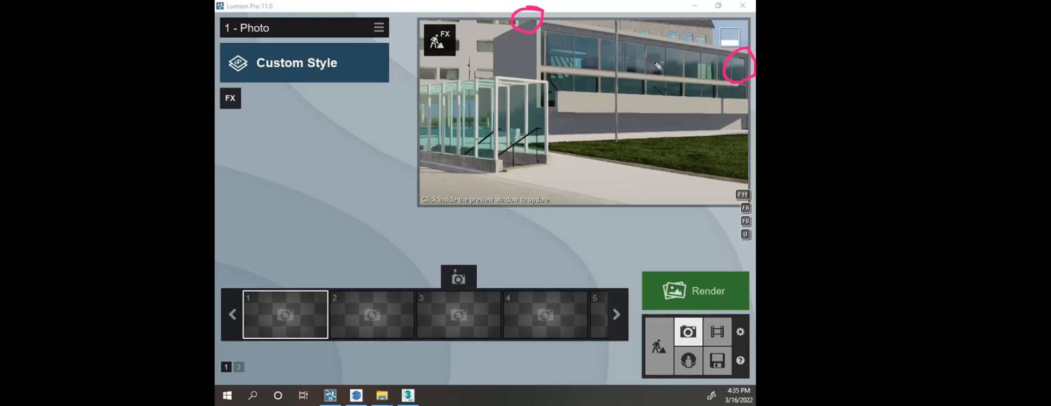
left_click(517, 10)
left_click(753, 63)
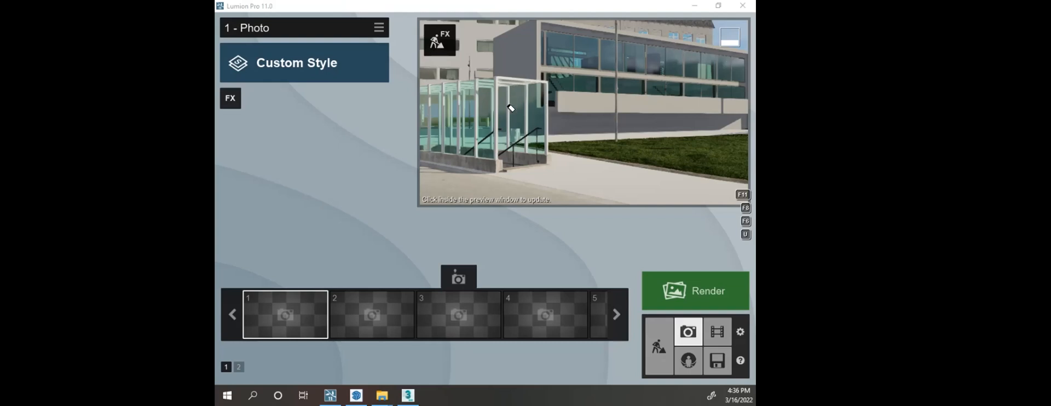
mouse_move(560, 89)
left_mouse_down()
mouse_move(447, 94)
mouse_move(546, 141)
mouse_move(539, 69)
mouse_move(480, 100)
left_mouse_up()
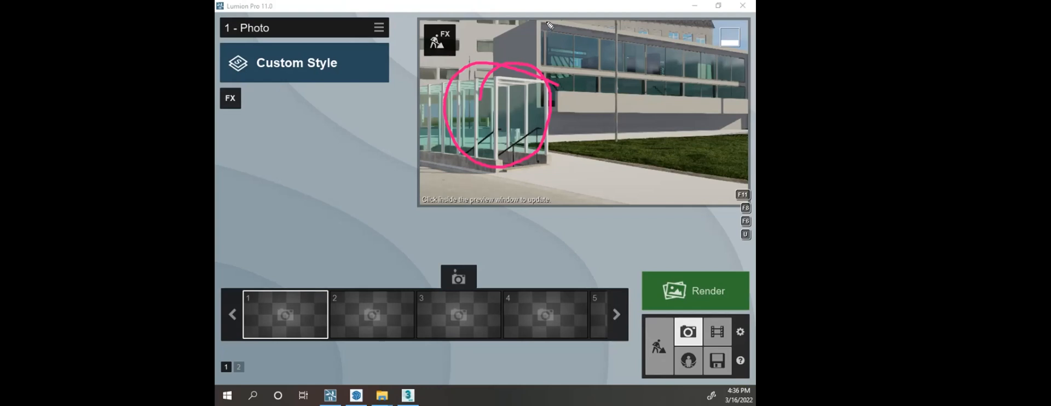
mouse_move(550, 14)
left_mouse_down()
mouse_move(526, 15)
mouse_move(558, 25)
mouse_move(549, 11)
left_mouse_up()
left_click(541, 66)
left_click(540, 34)
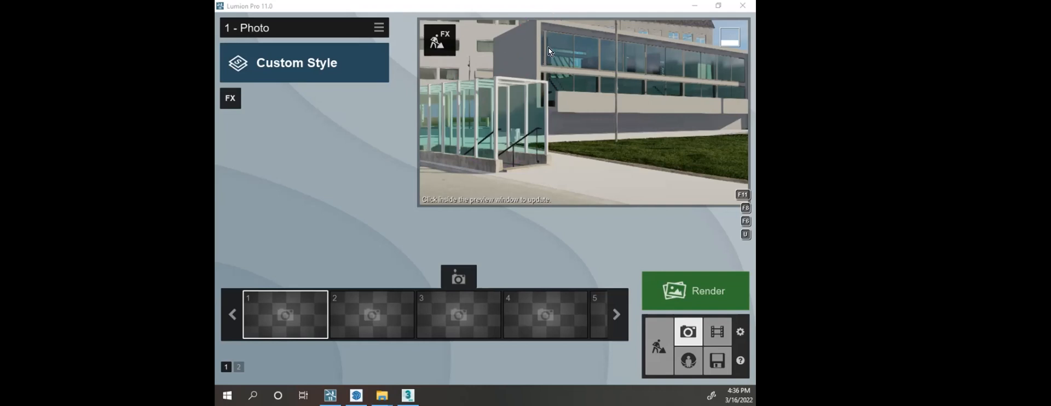
Step: Bring the camera up close to the glass stair entrance at about 0.73 m eye height, showing the full handrail and base
left_click(592, 96)
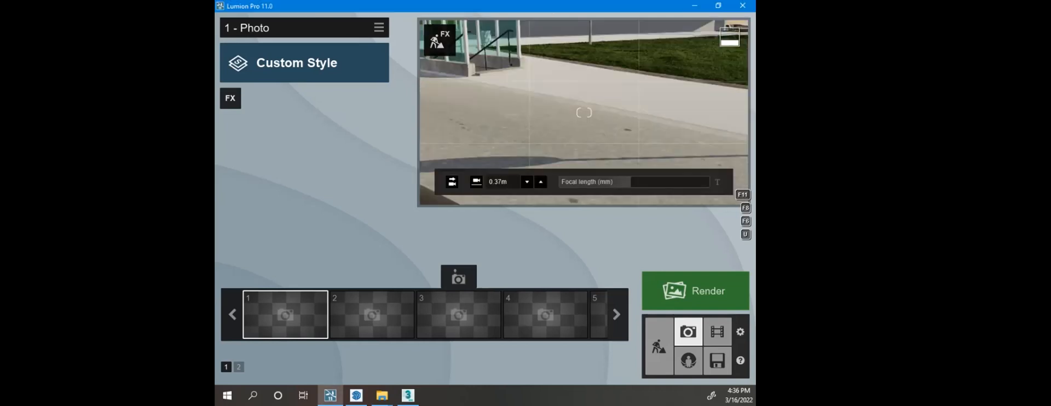
right_click_drag(584, 142, 556, 101)
right_click_drag(663, 92, 584, 104)
key("q")
key("w")
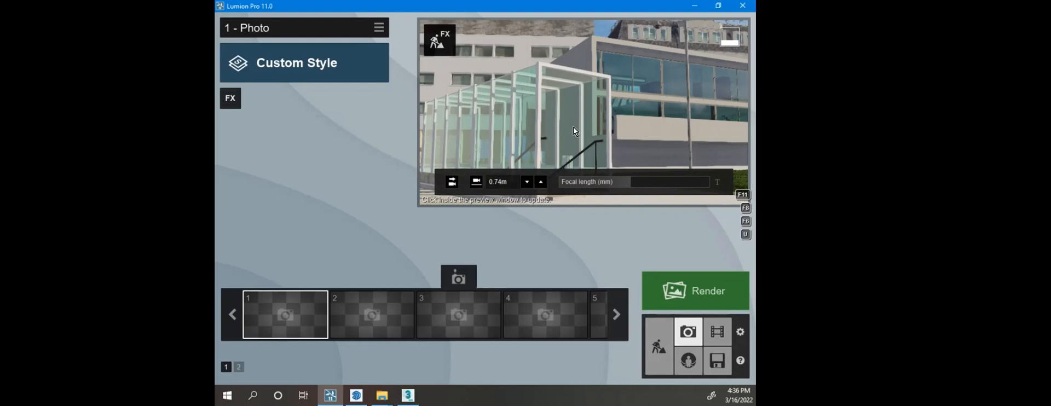
right_click_drag(566, 90, 569, 117)
scroll(581, 78, "down", 4)
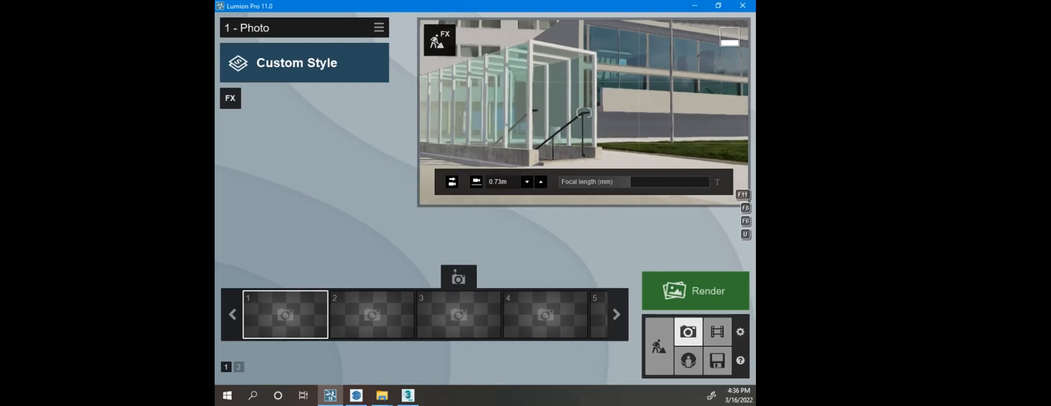
Step: Pull the camera back and raise it to about 1.24 m eye height, framing the full facade beside the stair entrance
mouse_move(581, 112)
right_mouse_down()
mouse_move(552, 117)
mouse_move(550, 137)
mouse_move(584, 112)
mouse_move(623, 115)
mouse_move(583, 106)
right_mouse_up()
scroll(583, 113, "down", 3)
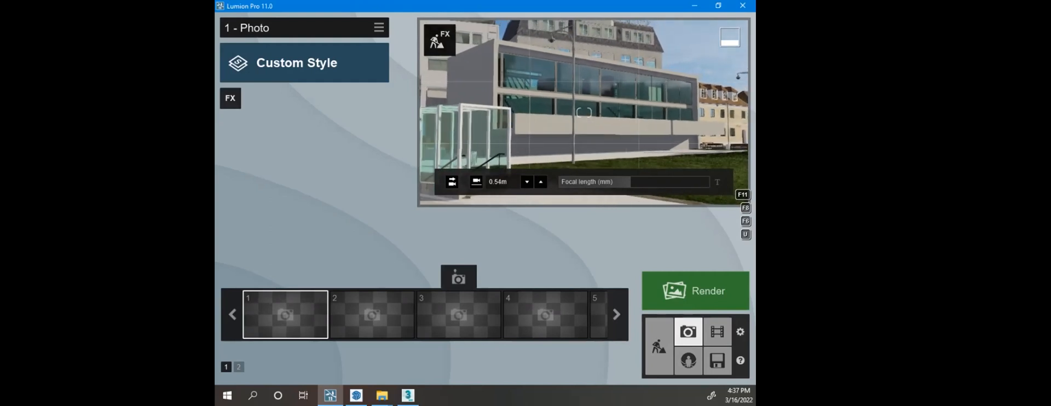
key("e")
key("q")
key("q")
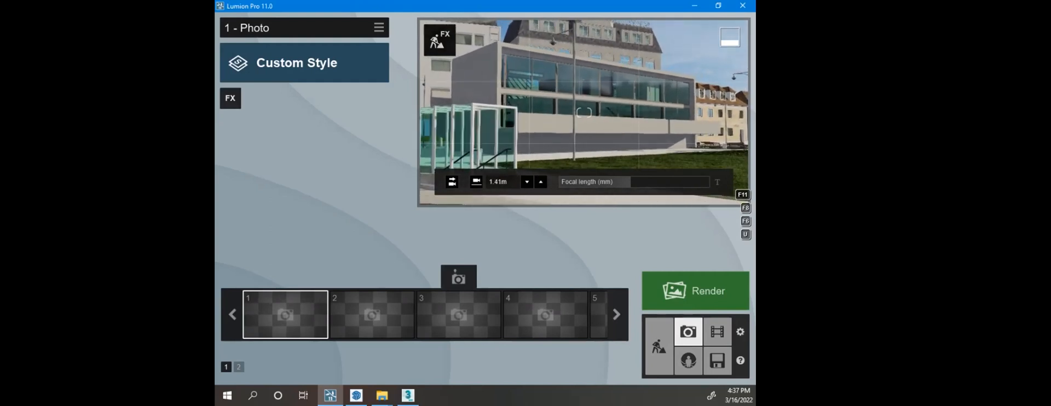
key("e")
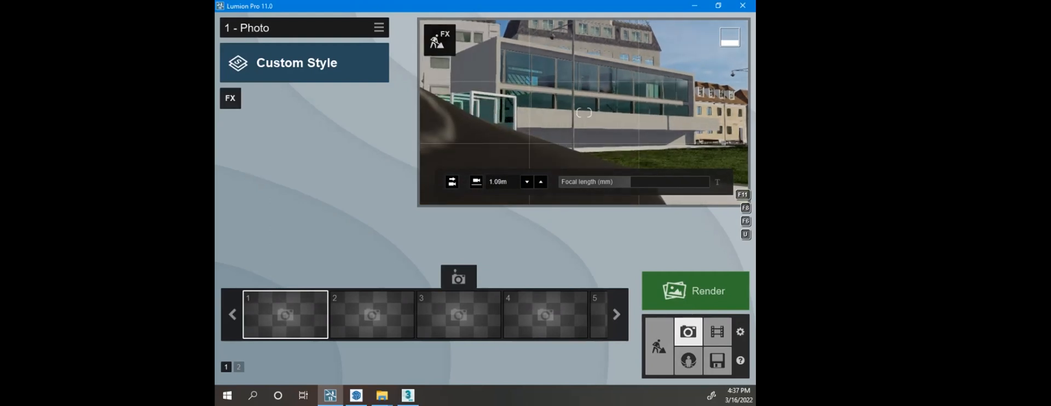
key("q")
key("s")
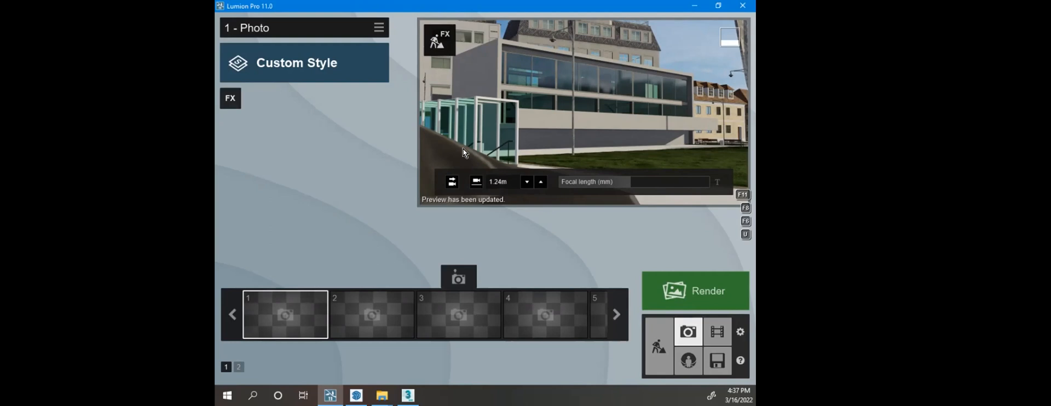
Step: Reframe the facade and stair entrance clear of the car at about 1.42 m eye height and store the camera in photo slot 1
key("w")
mouse_move(625, 103)
right_mouse_down()
mouse_move(595, 120)
mouse_move(586, 99)
mouse_move(641, 97)
right_mouse_up()
key("s")
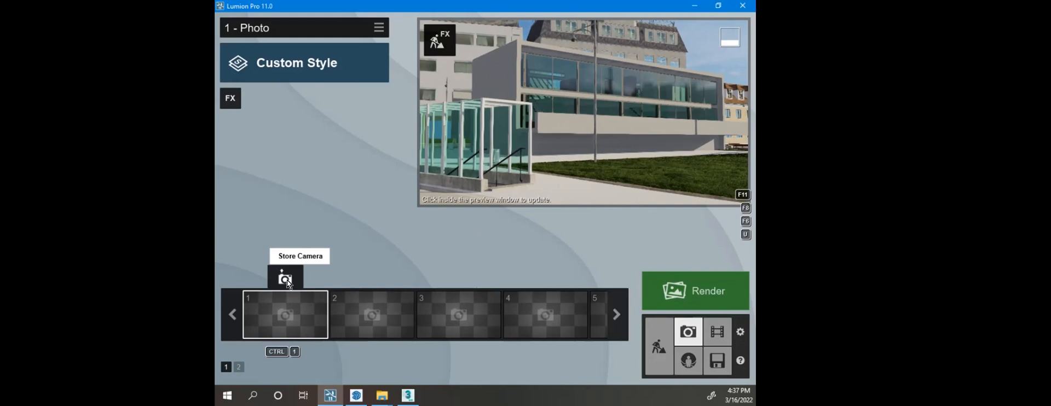
left_click(287, 279)
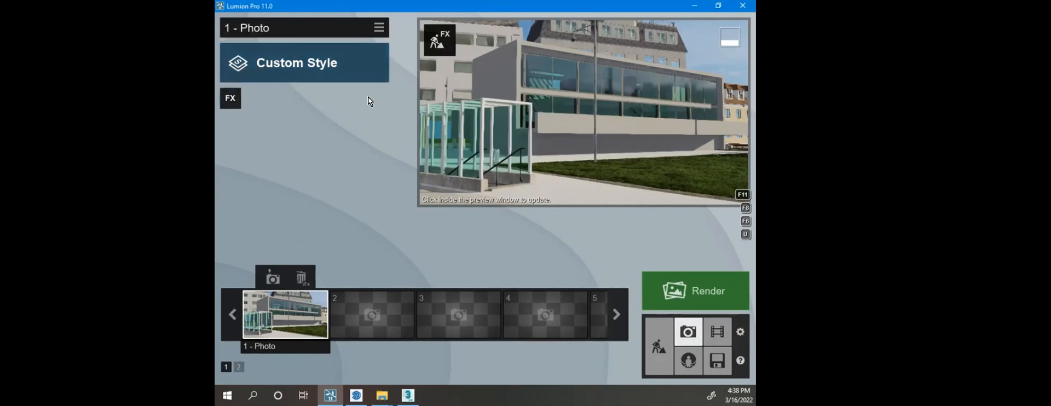
Step: Select empty photo slot 2 and fly the camera around to view the facade with the slatted pergola in front, at about 3.82 m eye height
mouse_move(547, 138)
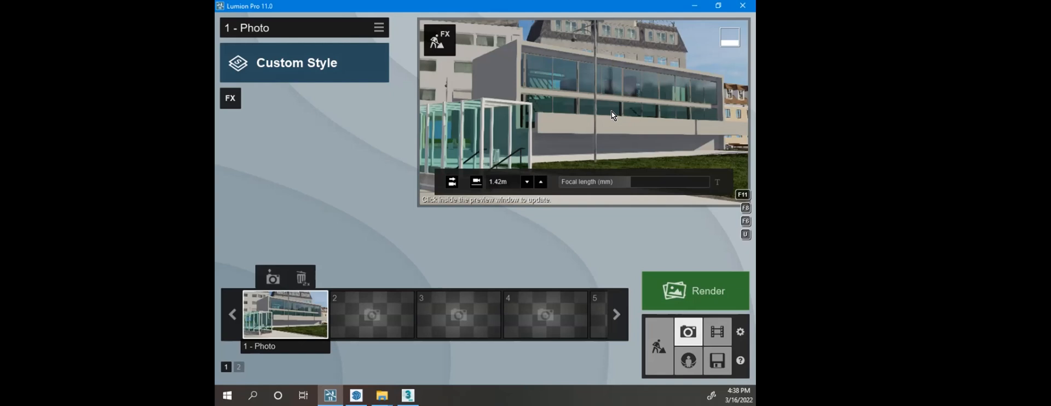
left_click(378, 328)
mouse_move(507, 131)
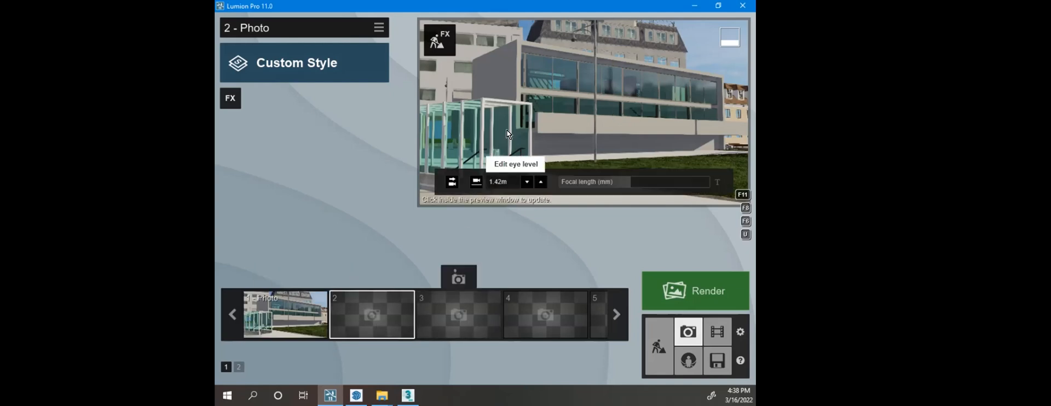
right_click_drag(621, 121, 550, 112)
key("w")
key("w")
key("w")
key("w")
key("s")
key("s")
key("q")
key("s")
key("d")
key("q")
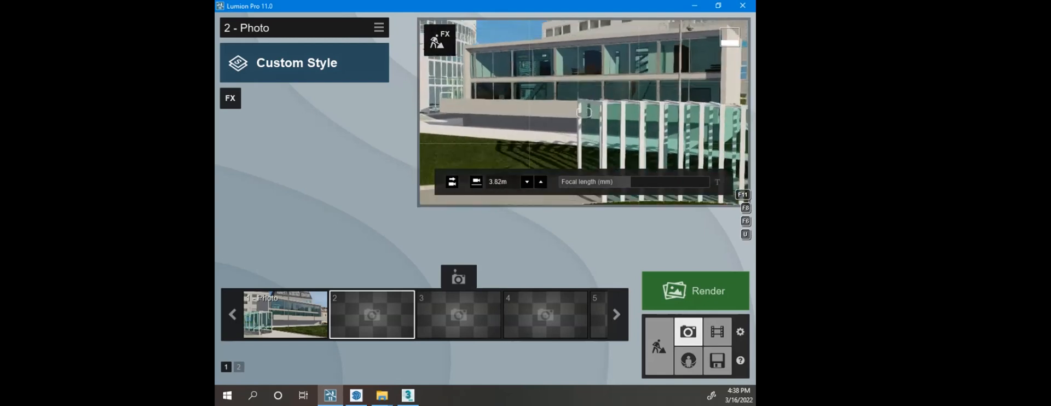
Step: Lower the camera among the pergola posts to about 1.52 m eye height and widen the focal length to about 28 mm
key("e")
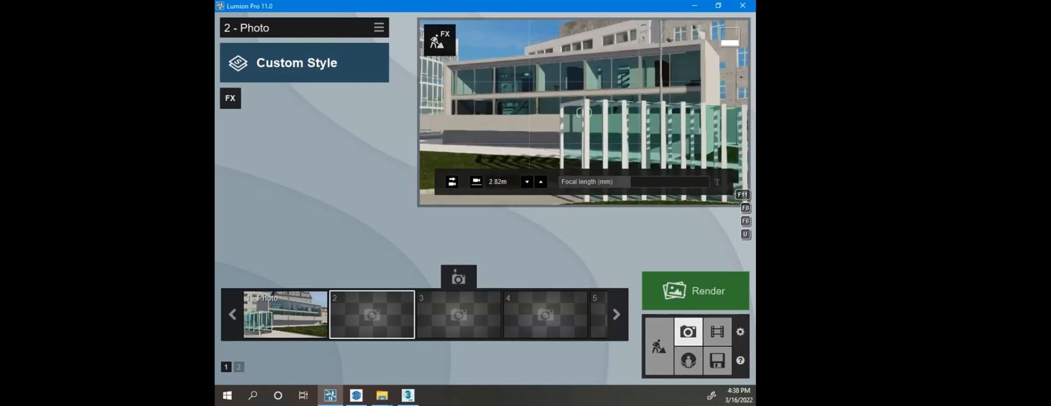
key("e")
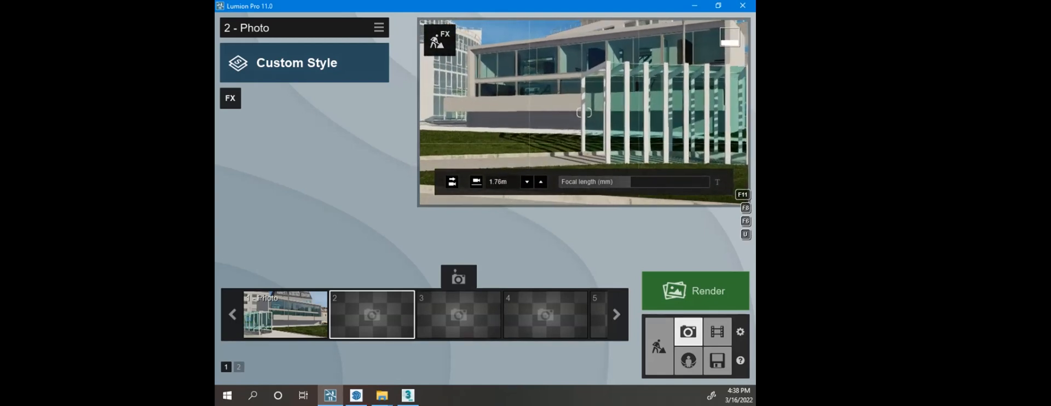
key("w")
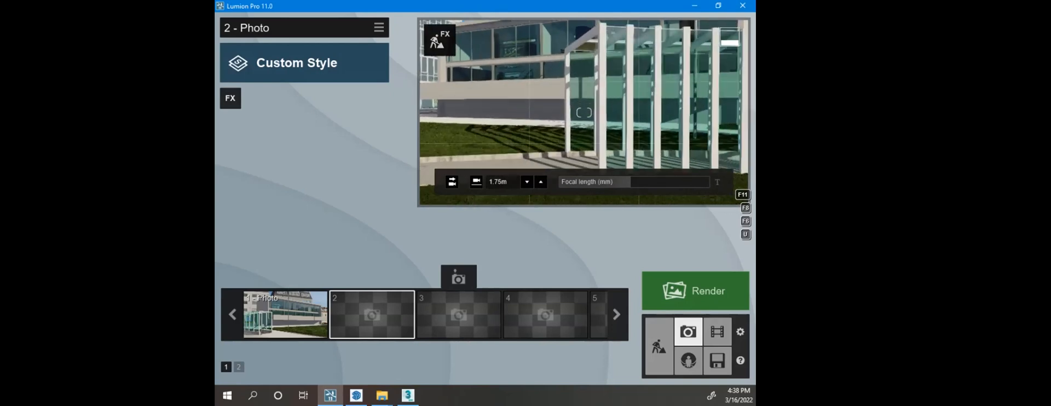
key("w")
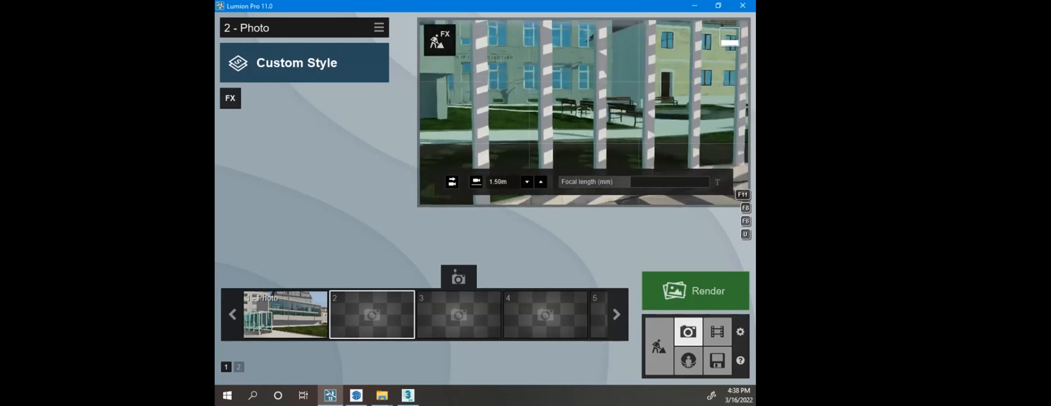
key("e")
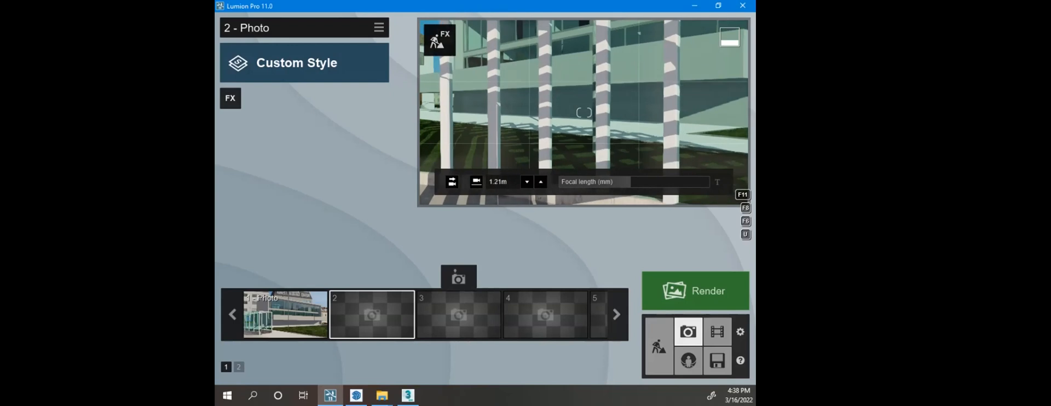
key("q")
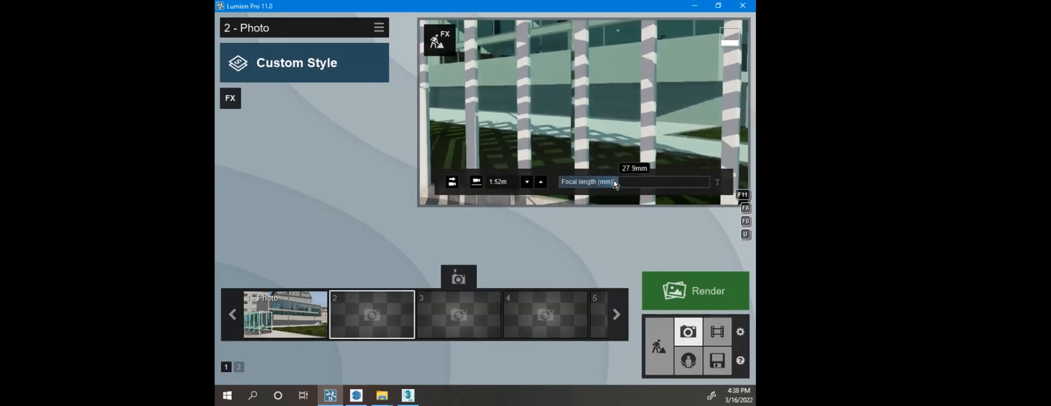
left_click(613, 180)
left_click_drag(612, 180, 619, 180)
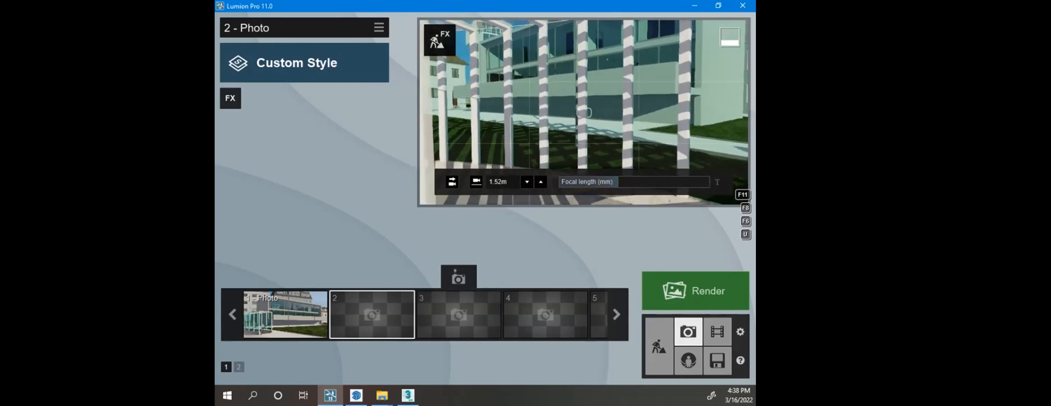
Step: Frame the row of pergola posts and overhead beams from inside at about 1.87 m eye height and store the camera in photo slot 2
key("q")
right_click_drag(583, 112, 583, 90)
key("s")
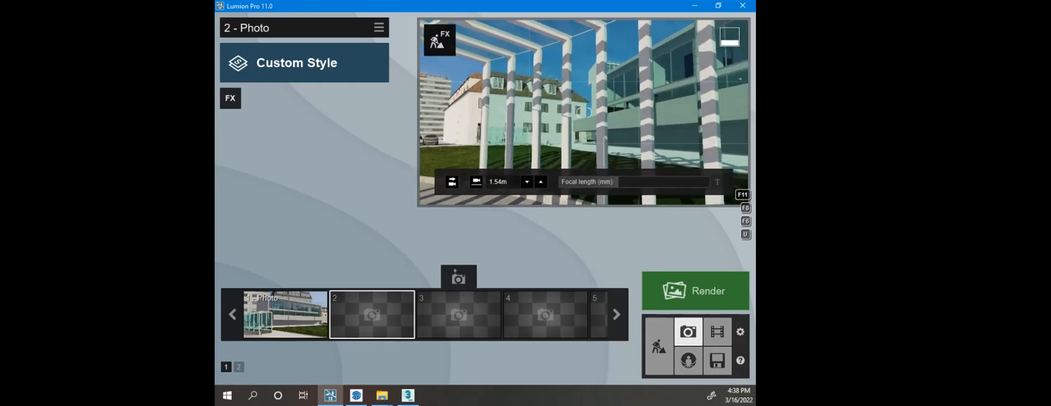
key("w")
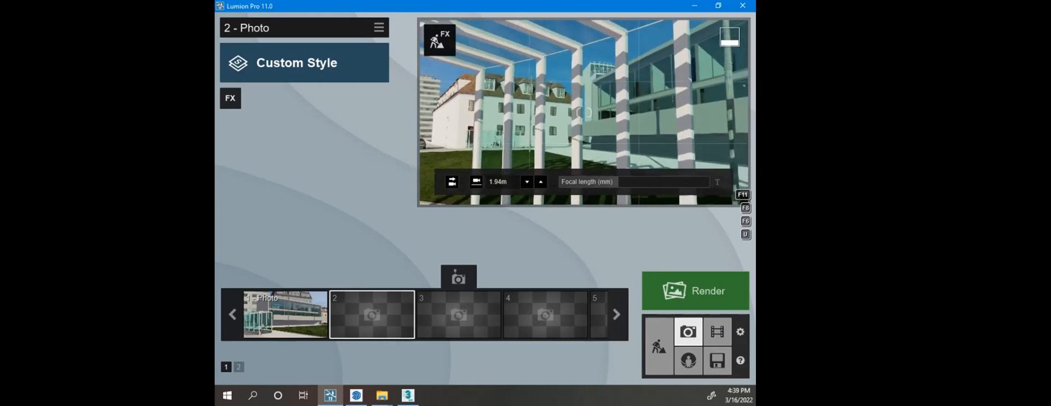
key("w")
mouse_move(583, 112)
right_mouse_down()
mouse_move(456, 112)
mouse_move(717, 112)
mouse_move(506, 107)
mouse_move(600, 116)
mouse_move(588, 105)
mouse_move(578, 117)
right_mouse_up()
key("s")
key("e")
key("w")
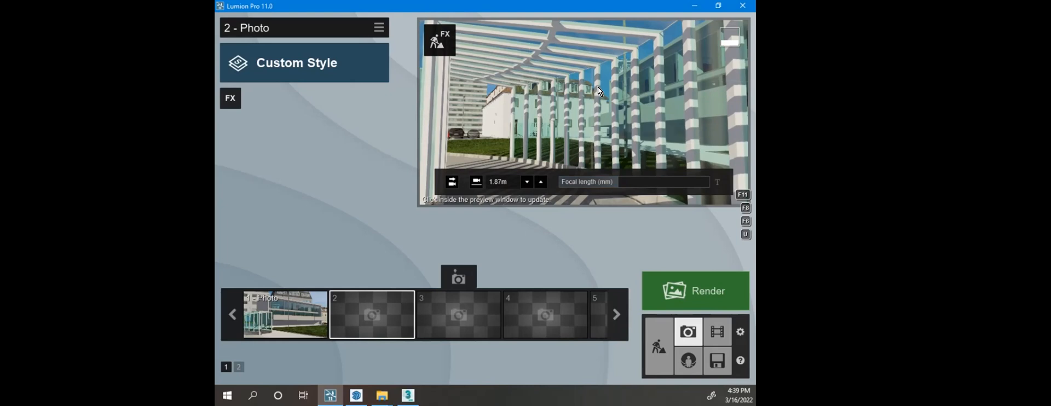
left_click(369, 275)
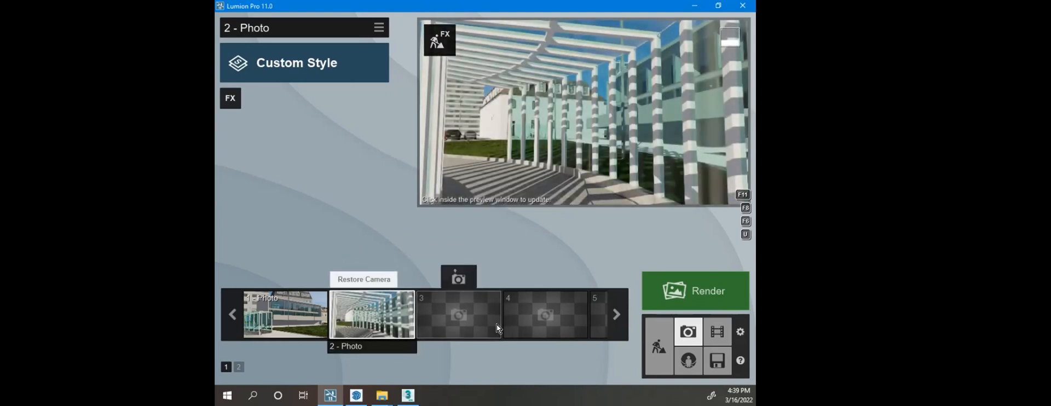
Step: Select empty photo slot 3 and pull the camera back across the lawn to a frontal view of the whole building at about 3.58 m eye height
left_click(458, 316)
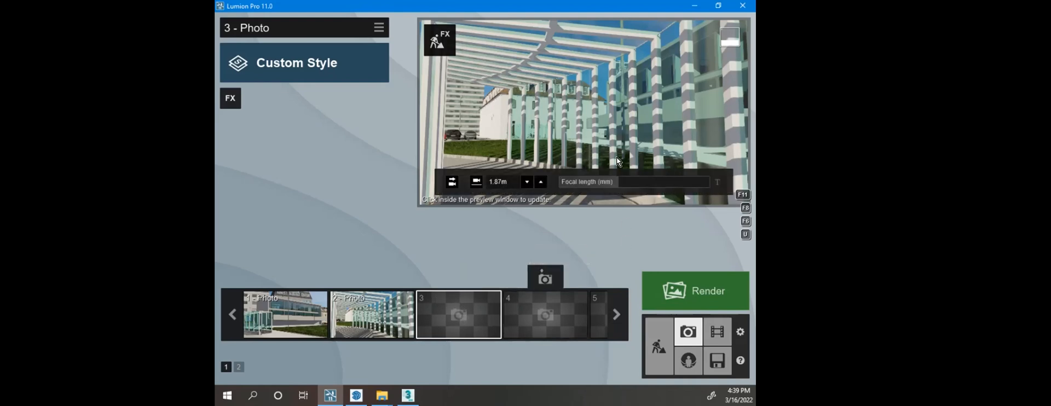
right_click_drag(560, 106, 646, 108)
key("w")
key("w")
key("w")
key("w")
key("s")
key("q")
key("q")
key("a")
key("s")
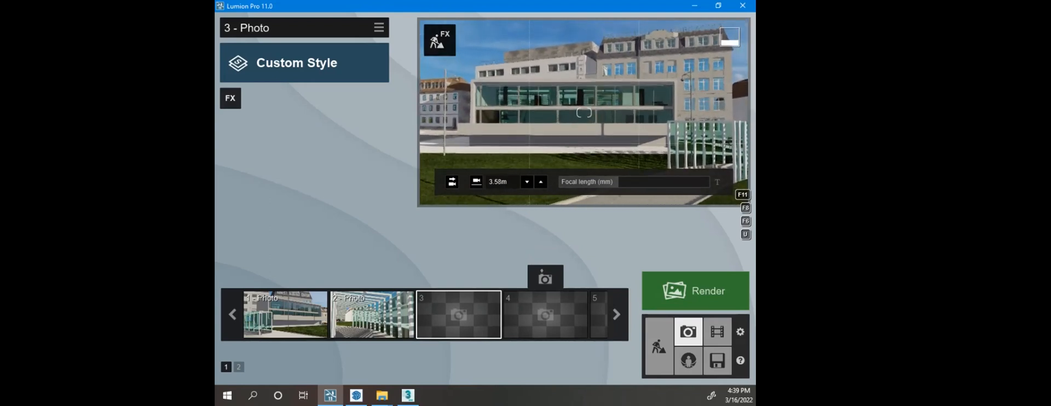
Step: Lower the frontal camera to about 2.2 m eye height, include the lawn and paved path in the foreground, and store it in photo slot 3
key("e")
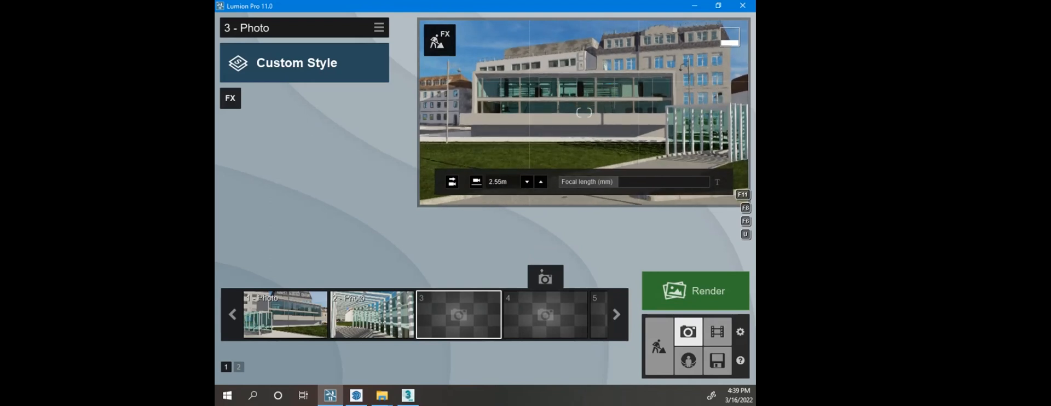
key("s")
key("e")
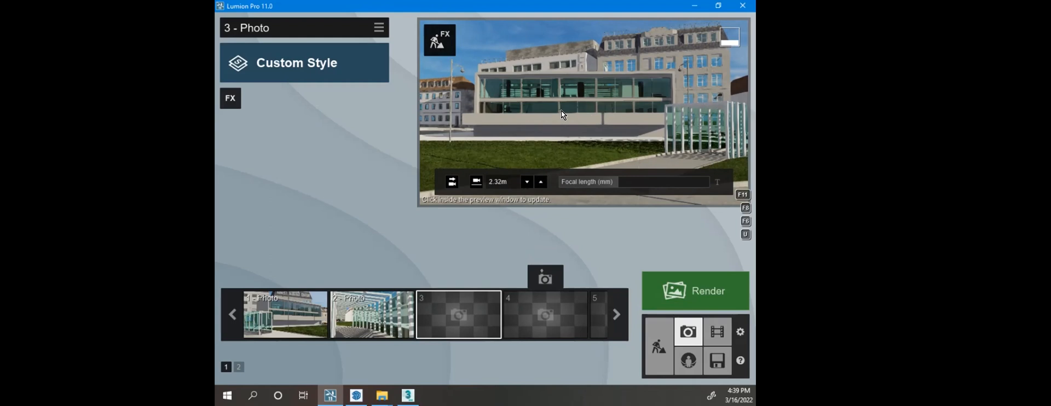
key("e")
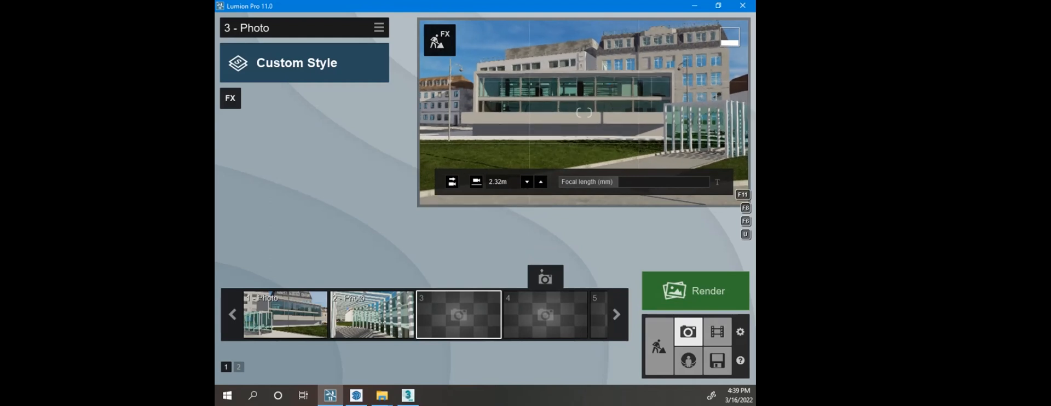
key("q")
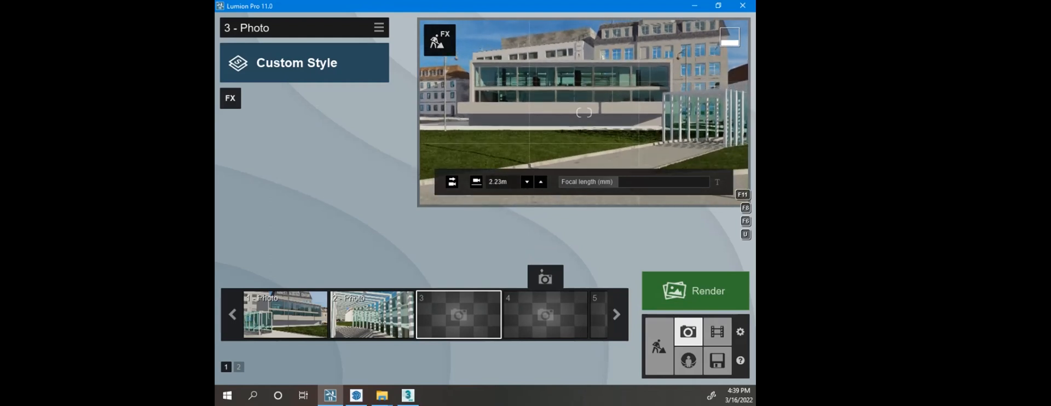
key("a")
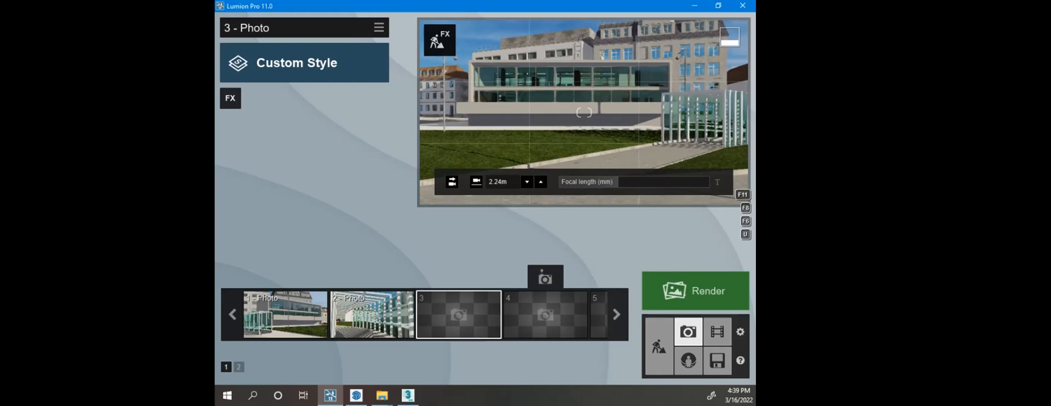
key("s")
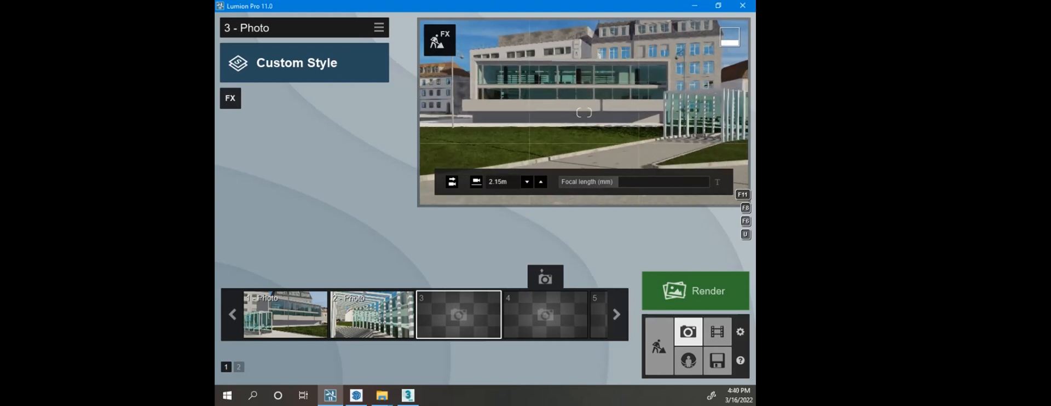
key("q")
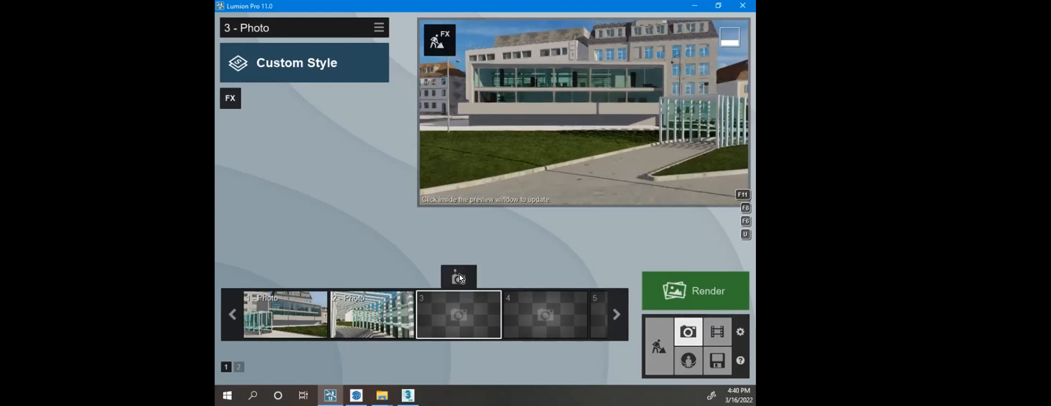
left_click(457, 276)
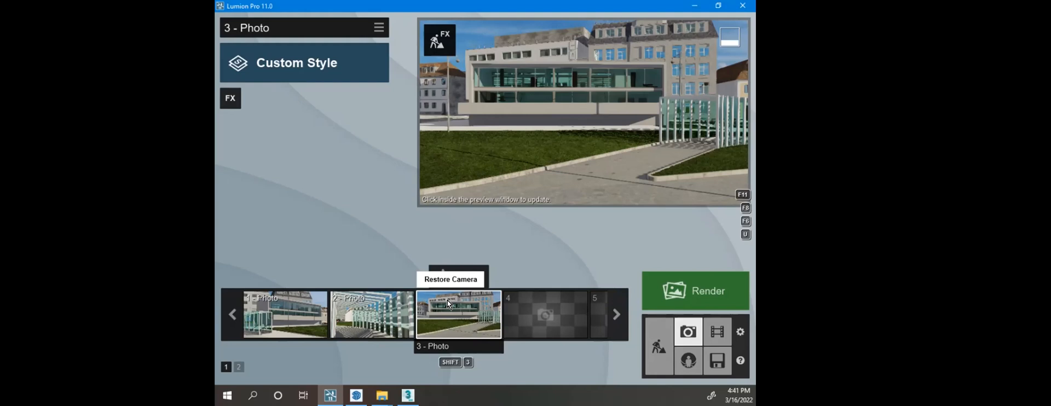
Step: Restore the photo 1 camera view and record it as the first camera keyframe of a new clip in Movie mode
left_click(384, 306)
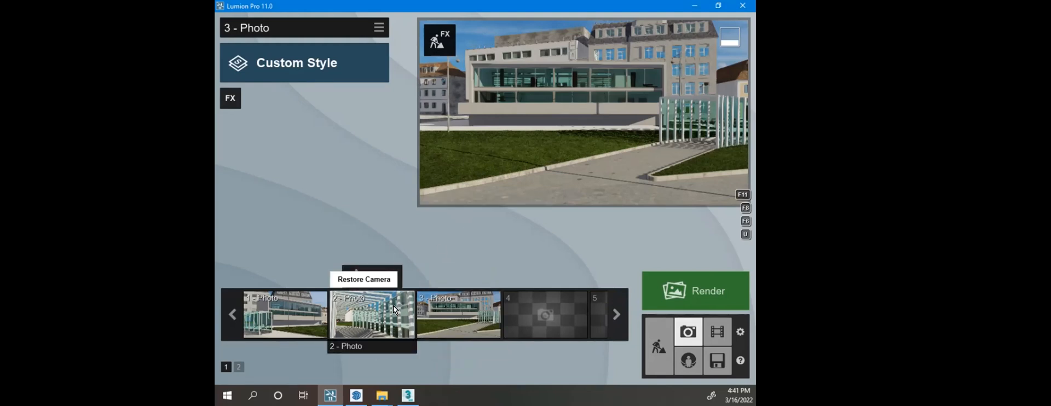
left_click(291, 316)
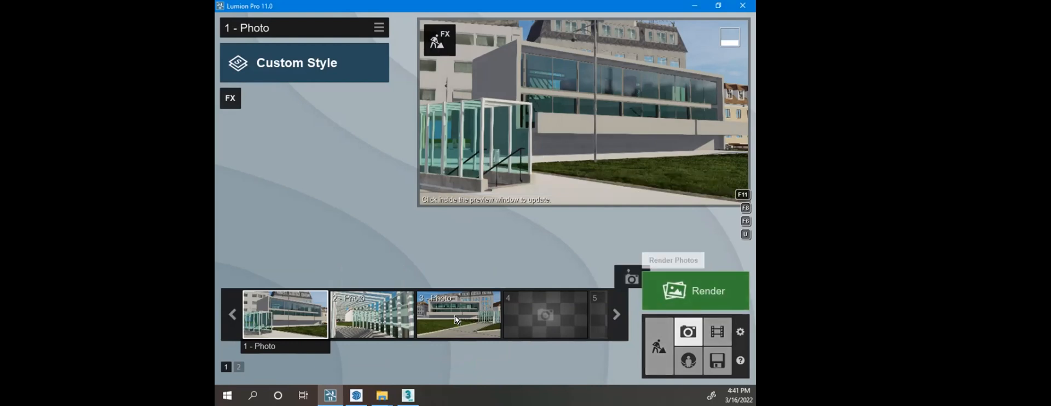
left_click(715, 333)
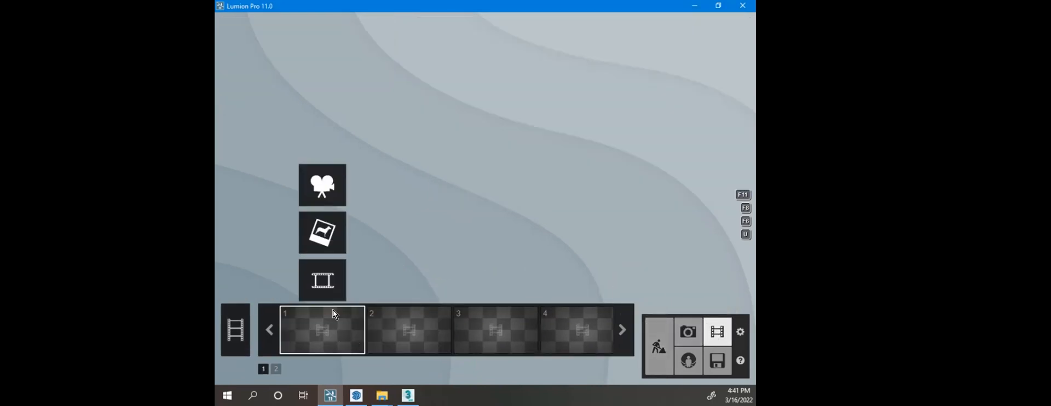
left_click(326, 190)
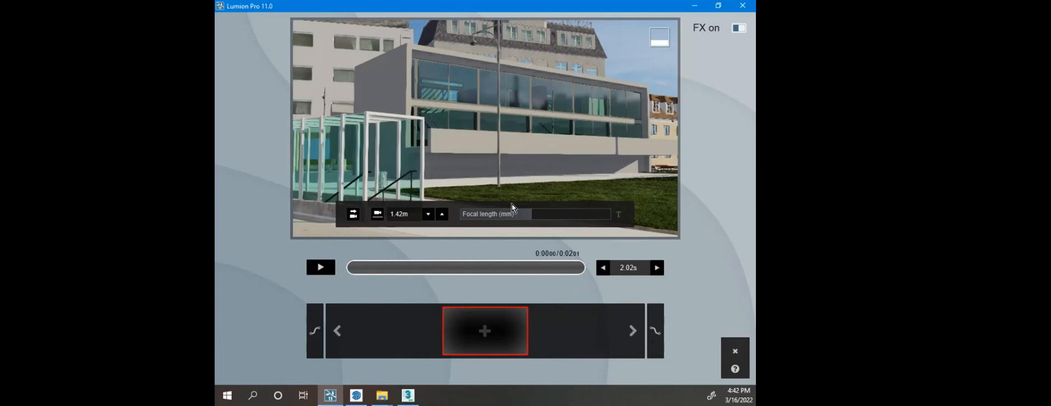
left_click(486, 330)
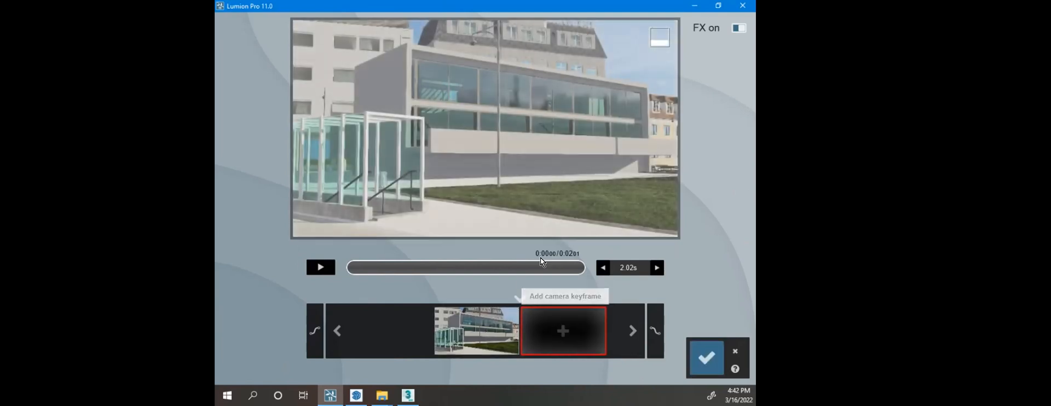
Step: Move the camera past the stair entrance closer to the glazed facade, at about 0.91 m eye height, and add it as the second keyframe
mouse_move(485, 128)
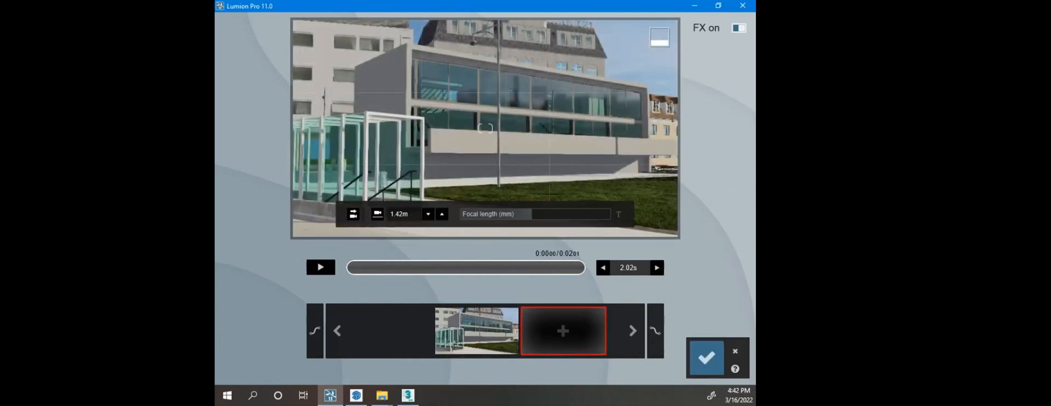
key("w")
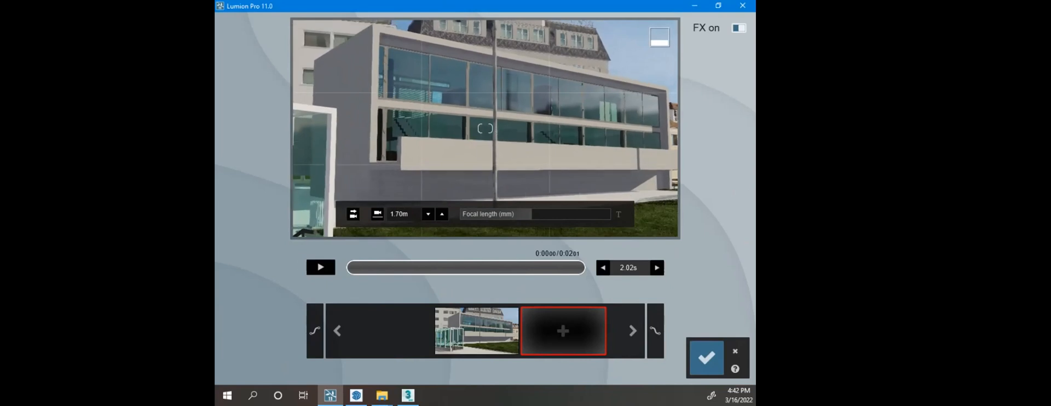
key("e")
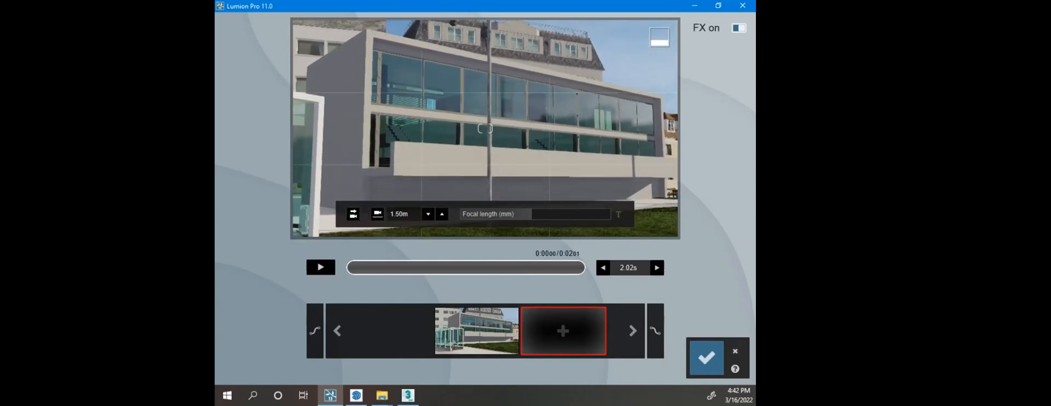
key("q")
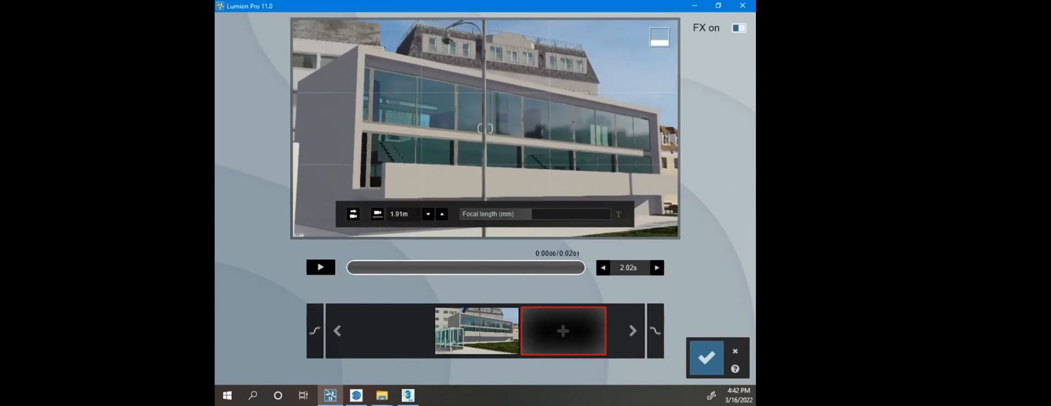
key("e")
key("e")
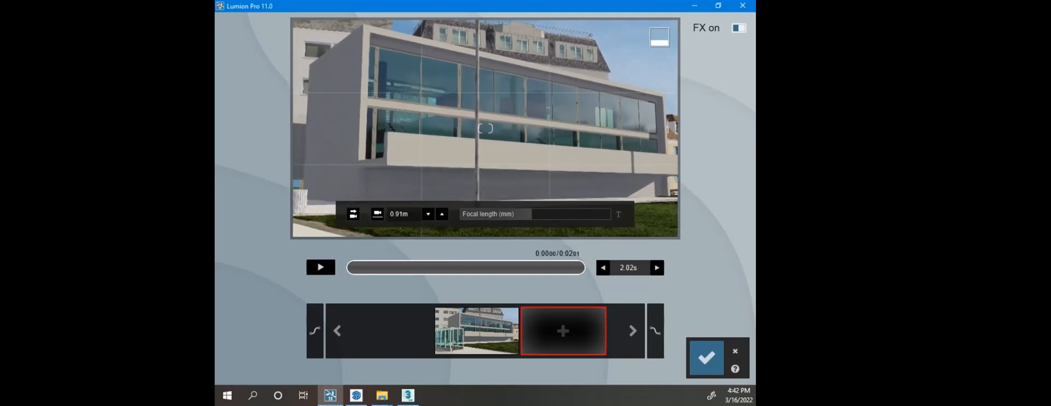
left_click(578, 328)
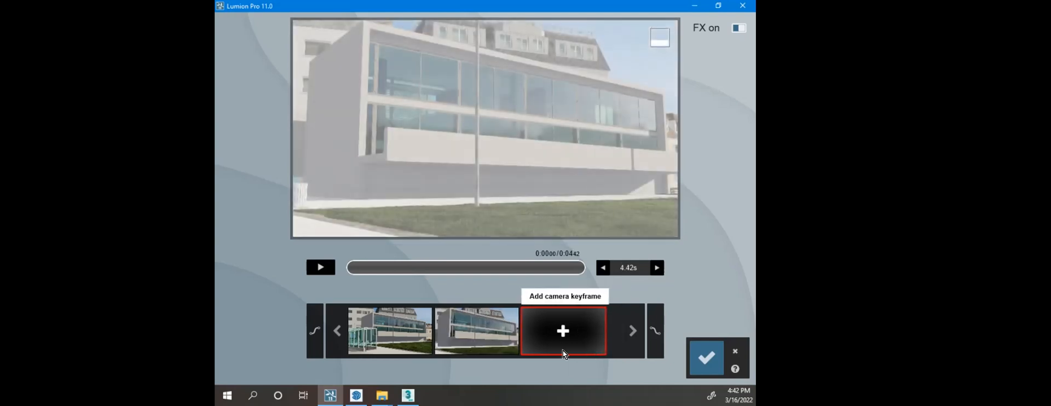
Step: Preview the clip, reopen its second camera keyframe and move the camera closer to the glazed facade at about 1.16 m eye height
left_click(322, 268)
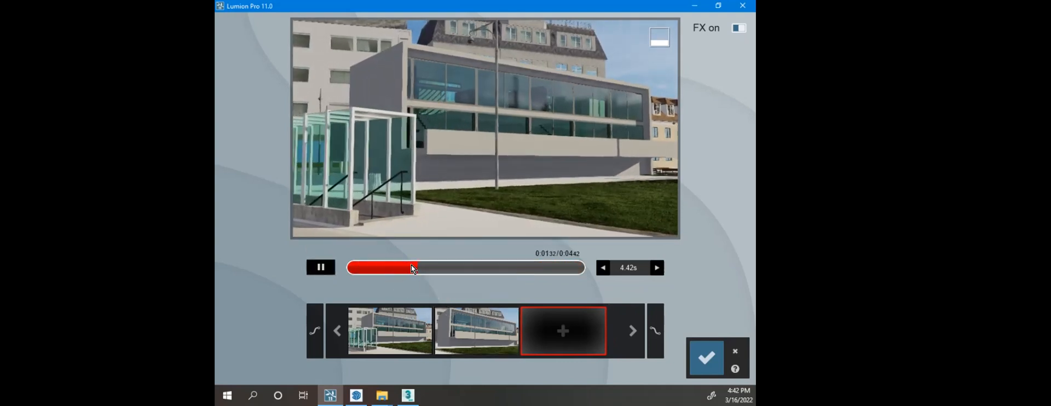
left_click(320, 268)
left_click(476, 331)
mouse_move(556, 229)
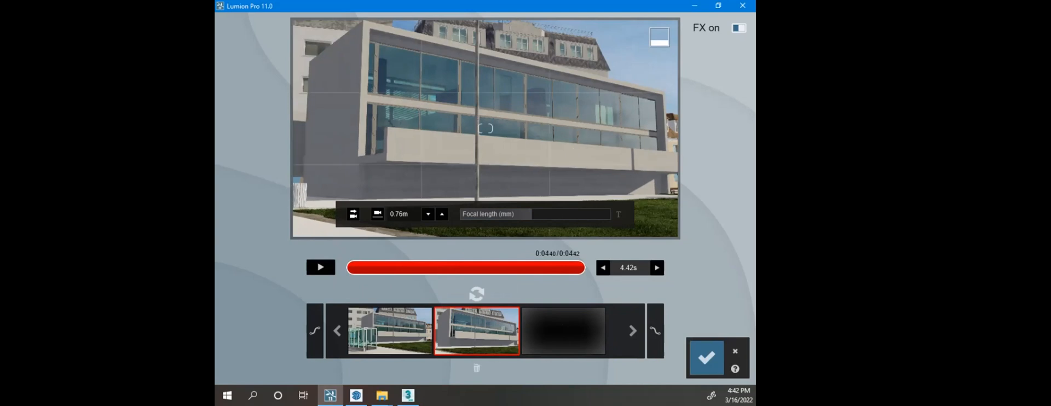
key("w")
key("q")
mouse_move(485, 128)
right_mouse_down()
mouse_move(396, 133)
mouse_move(539, 133)
mouse_move(492, 137)
right_mouse_up()
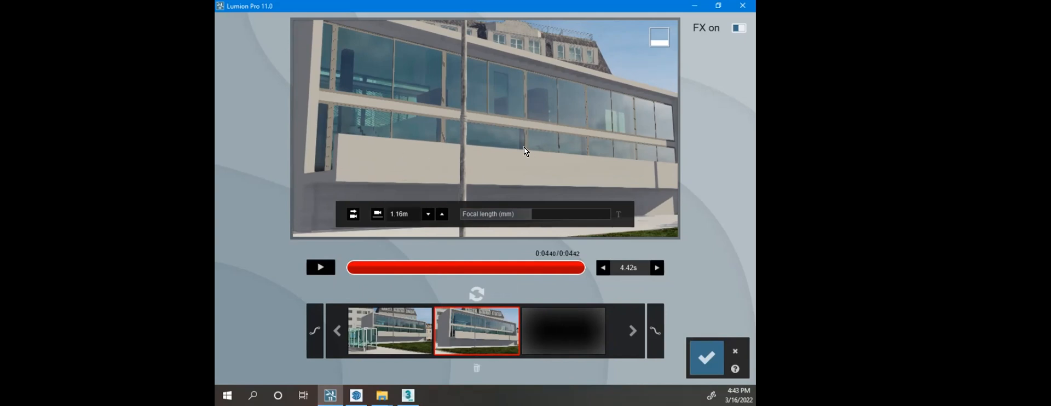
right_click_drag(583, 102, 666, 116)
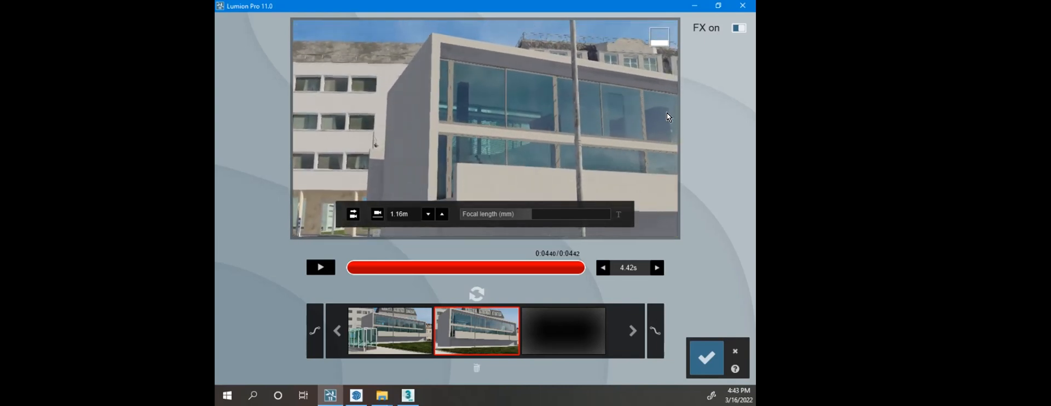
Step: Reframe the view on the building's corner with the neighbouring block beside it, update the second keyframe with it and save the clip
right_click_drag(485, 128, 506, 81)
right_click_drag(505, 113, 415, 72)
key("e")
key("e")
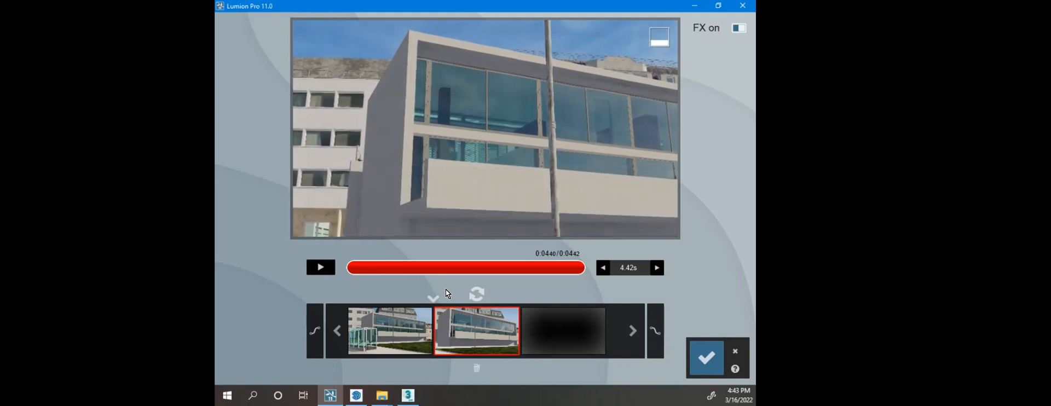
left_click(474, 290)
left_click(379, 317)
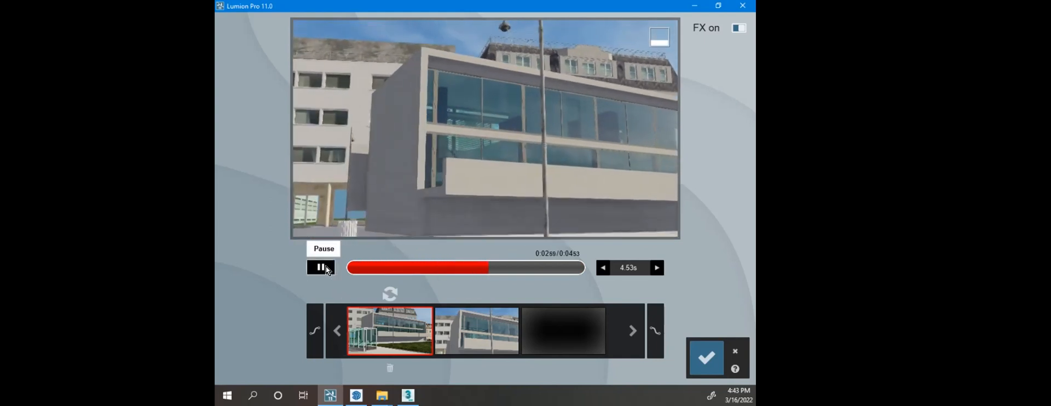
left_click(701, 353)
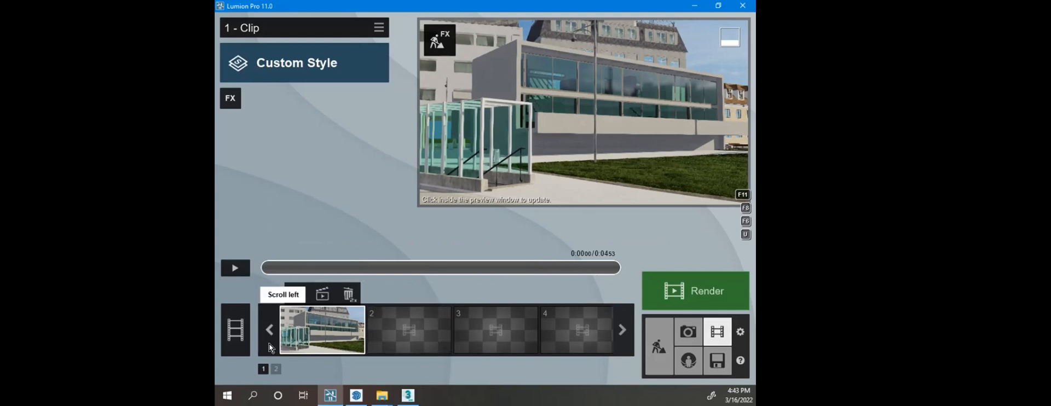
left_click(688, 332)
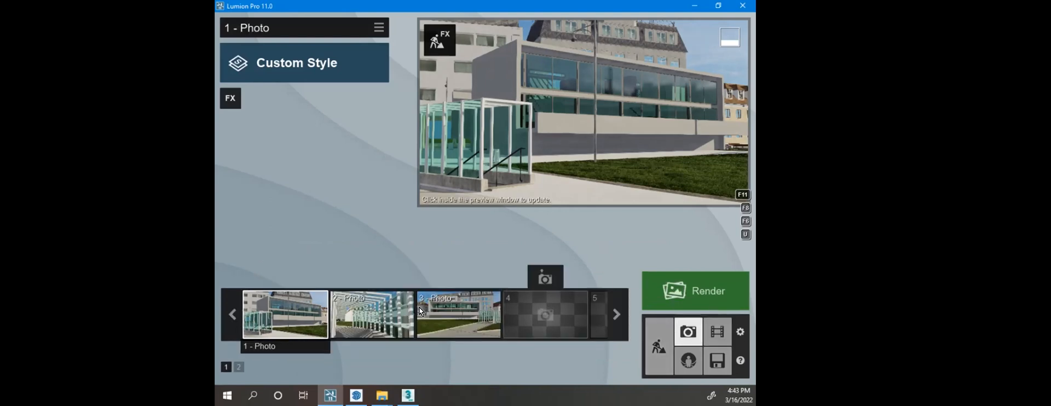
left_click(385, 309)
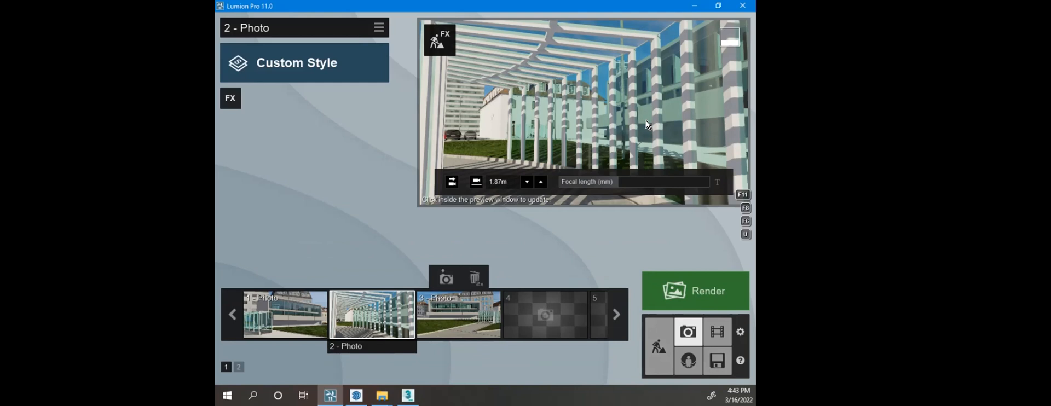
left_click(714, 342)
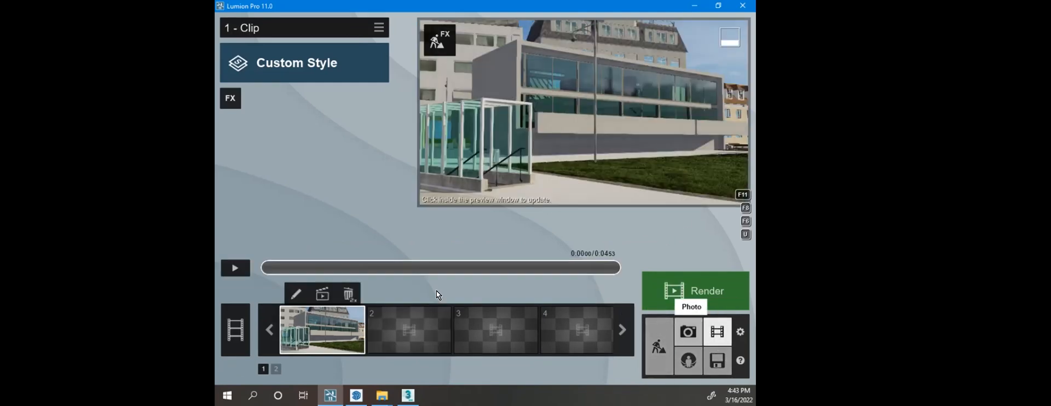
left_click(389, 310)
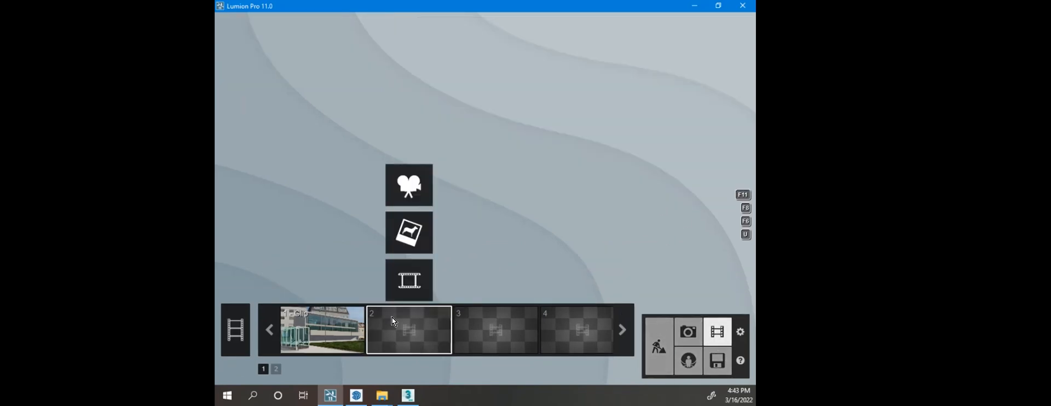
left_click(411, 187)
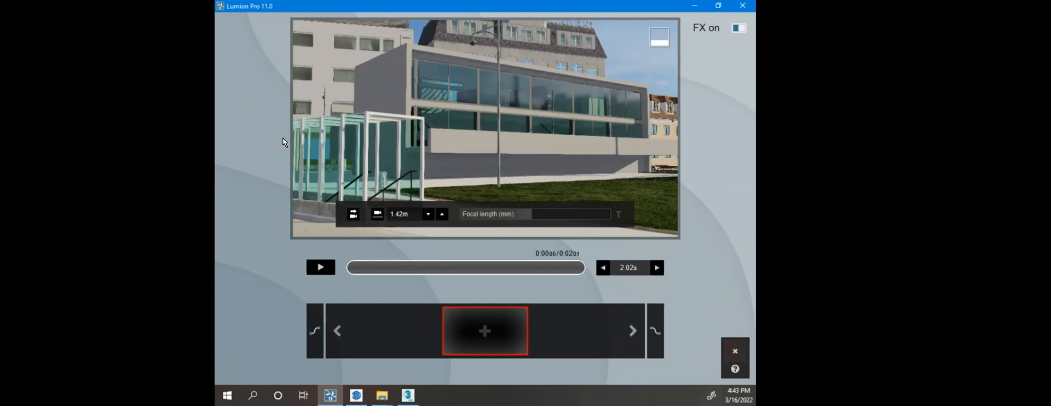
left_click(733, 350)
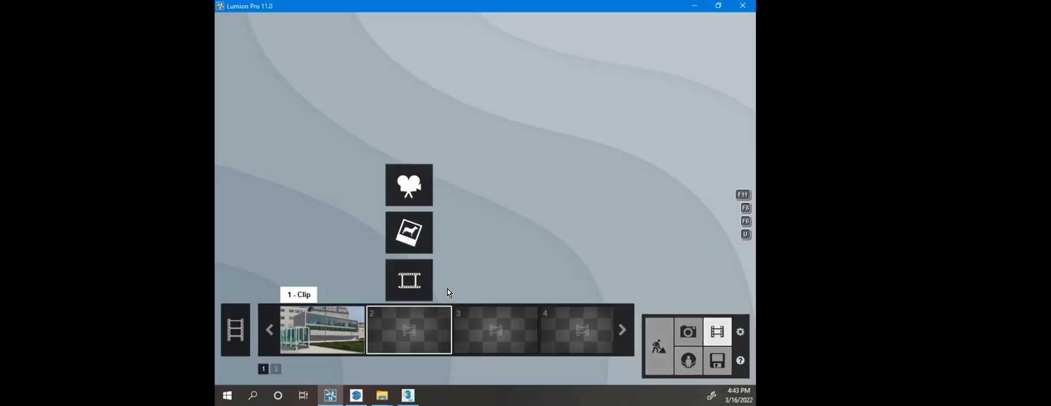
Step: Restore the photo 2 camera view and record it as the first camera keyframe of a new clip in movie slot 2
left_click(679, 337)
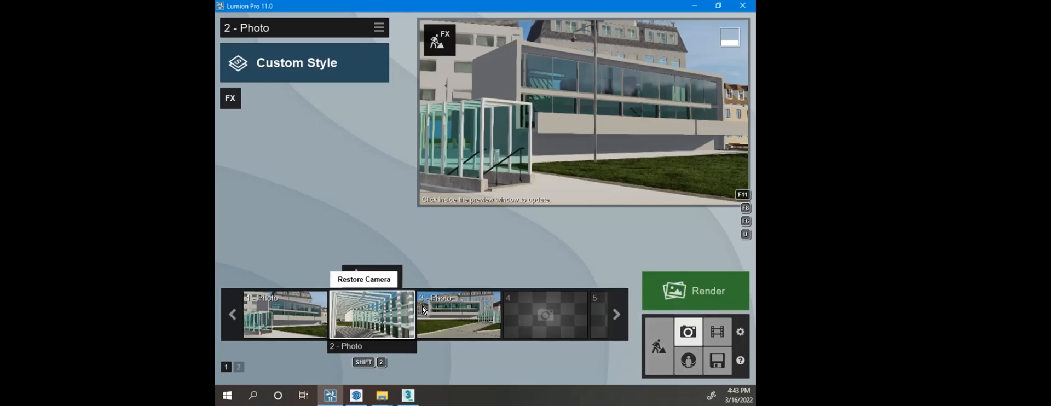
left_click(384, 313)
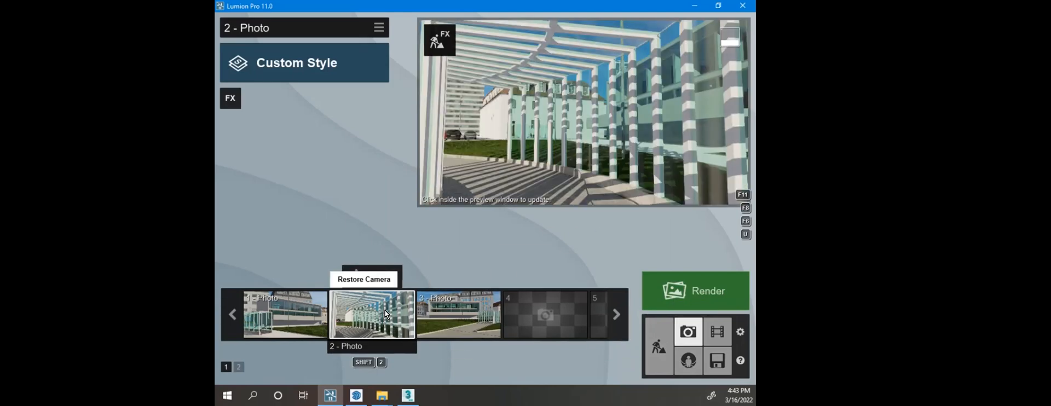
left_click(714, 324)
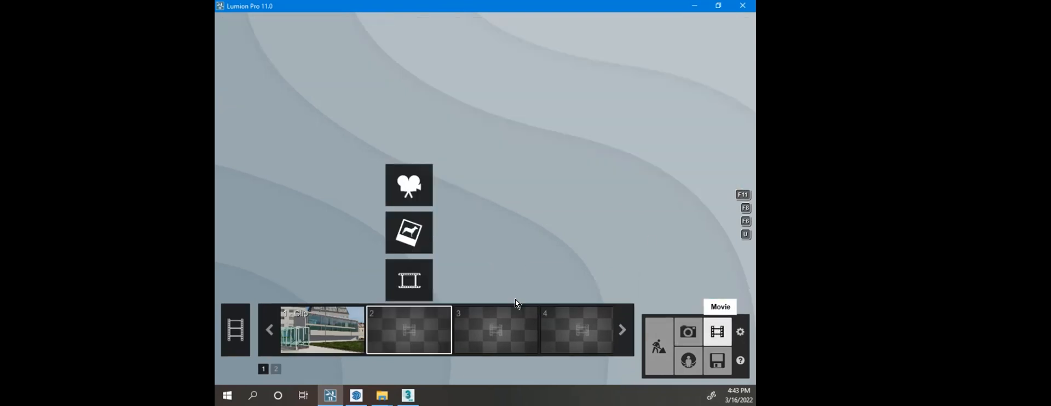
left_click(403, 182)
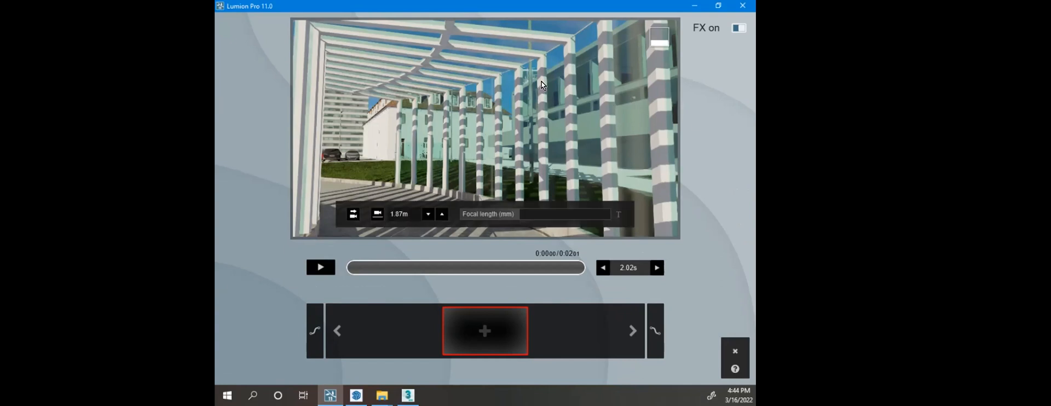
left_click(481, 330)
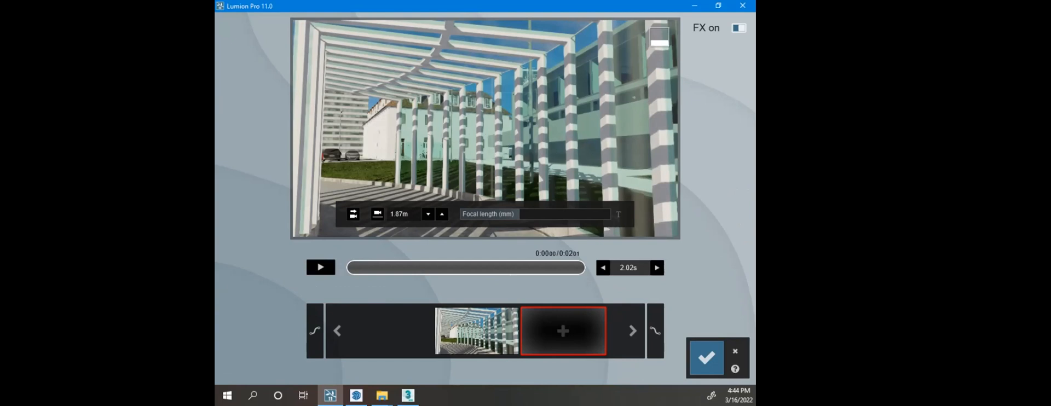
Step: Move the camera forward through the pergola until the lawn and building show between the columns, and add it as the second keyframe
key("w")
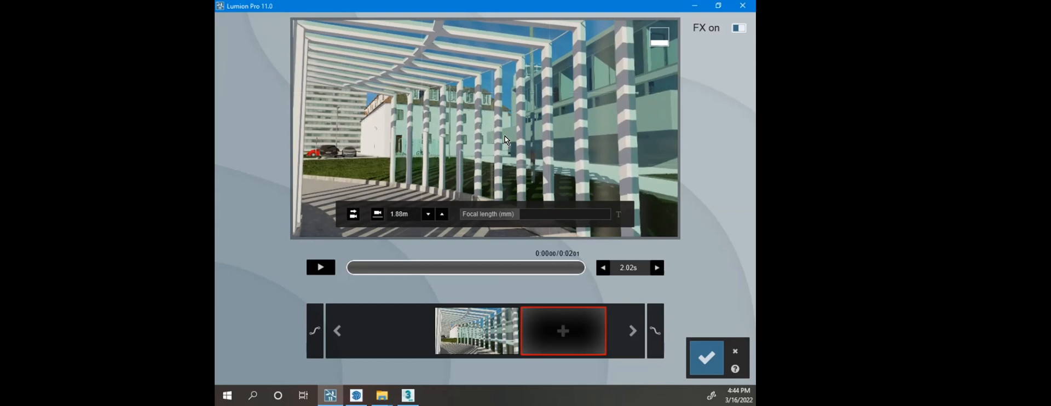
key("w")
key("w")
key("s")
key("w")
key("w")
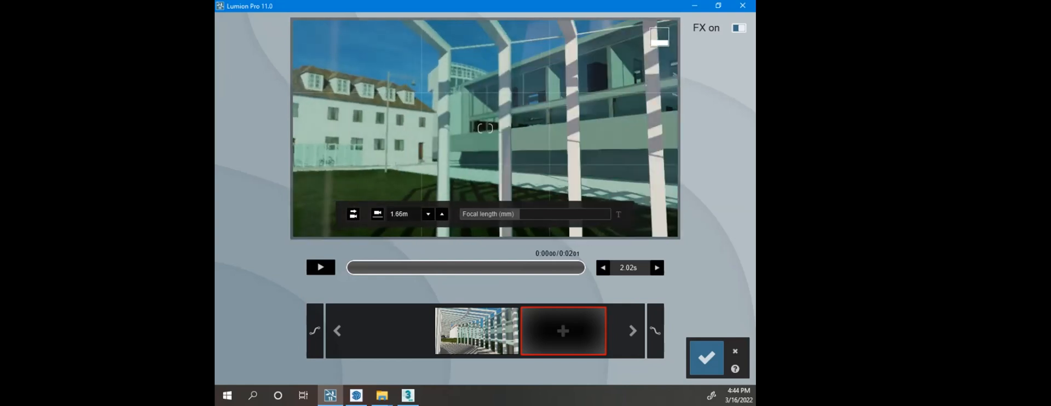
key("s")
right_click_drag(485, 128, 463, 132)
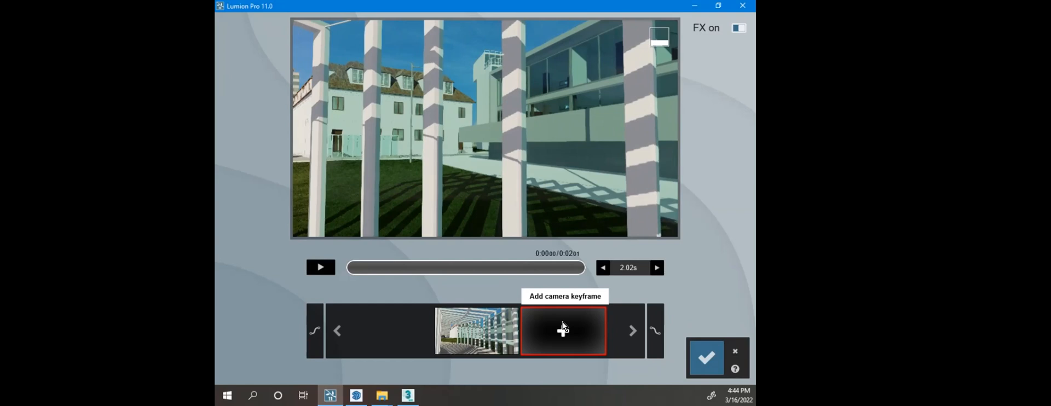
left_click(563, 323)
Step: Move the camera past the pergola columns to an open view of the glazed facade at about 1.99 m eye height and add the third keyframe
right_click_drag(520, 163, 569, 140)
key("a")
key("w")
key("s")
right_click_drag(485, 128, 404, 110)
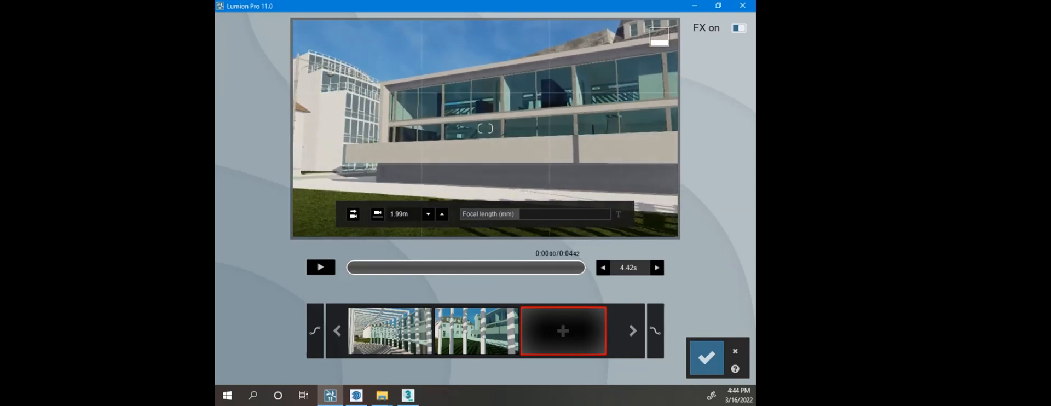
left_click(569, 333)
Step: Play back the pergola clip from its start to check the camera path, and save the clip
left_click(368, 326)
left_click(322, 267)
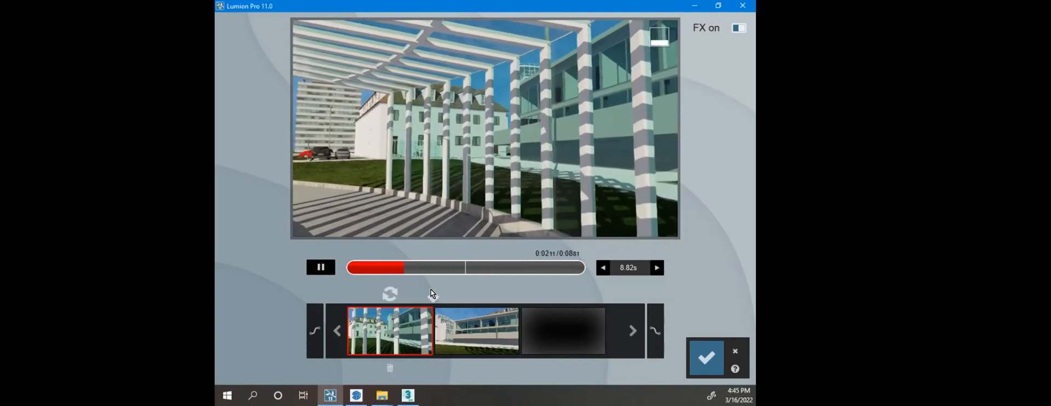
left_click(321, 267)
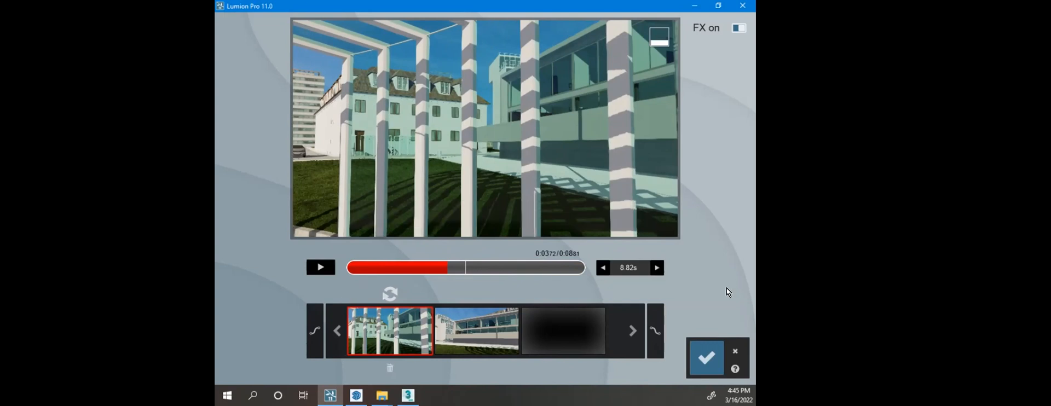
left_click(705, 358)
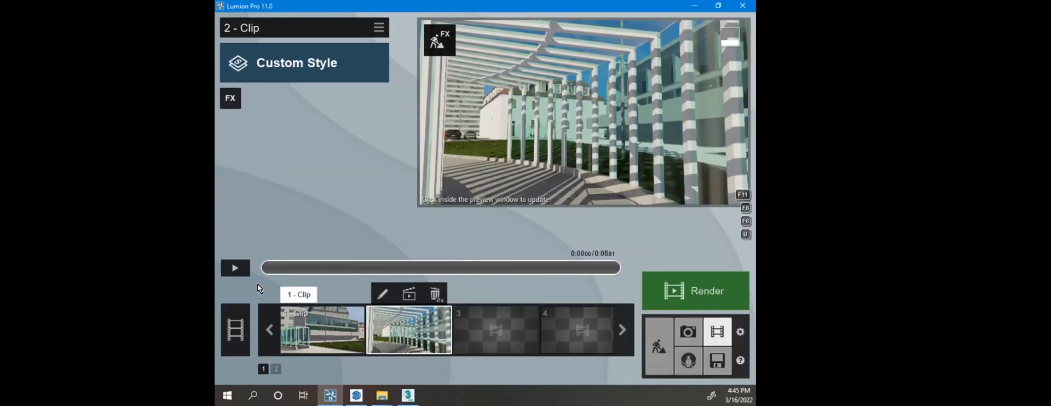
Step: Restore the photo 3 camera view and start recording a new clip from it in movie slot 3
left_click(688, 332)
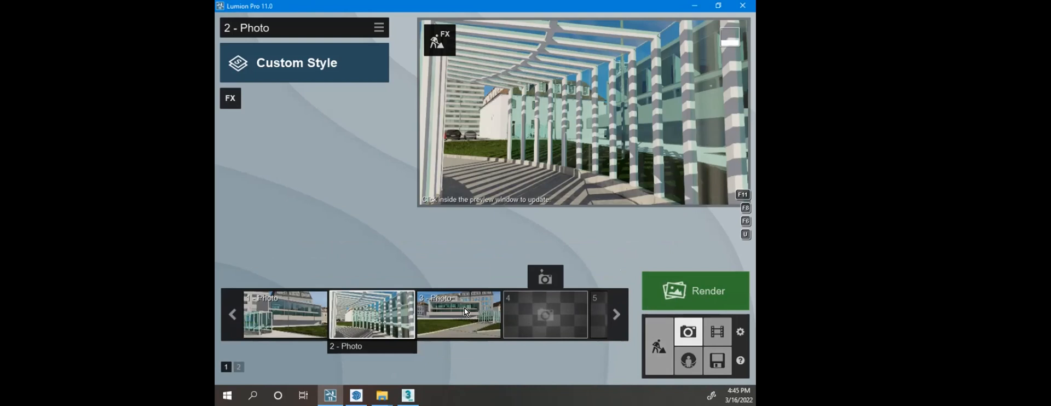
left_click(461, 307)
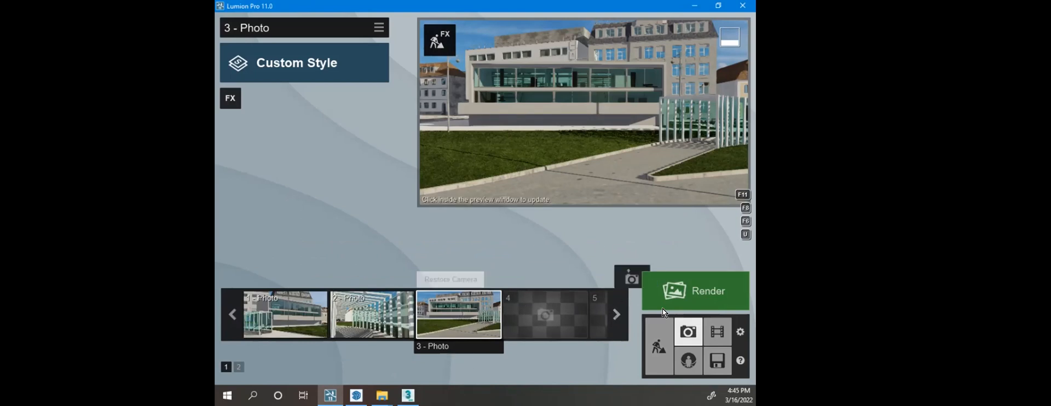
left_click(723, 334)
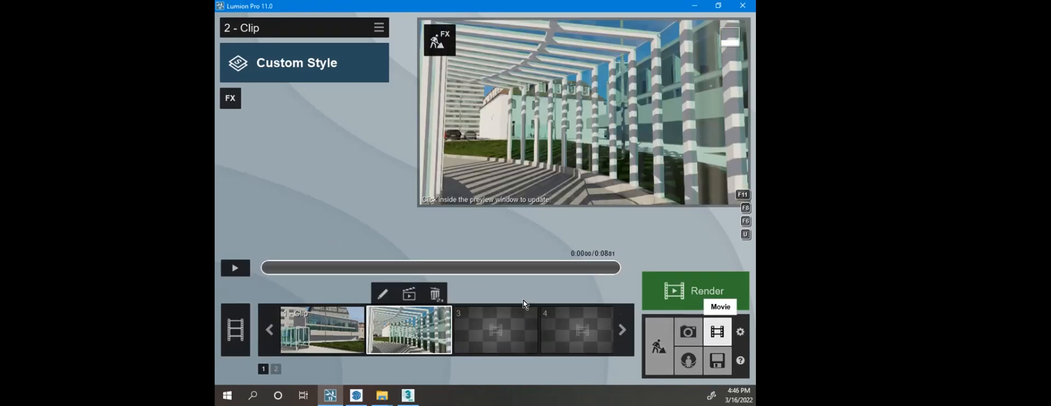
left_click(481, 323)
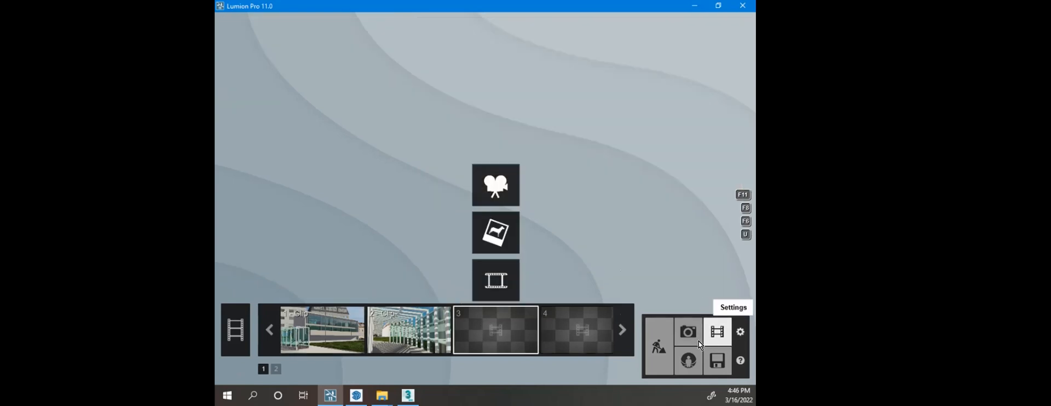
left_click(688, 332)
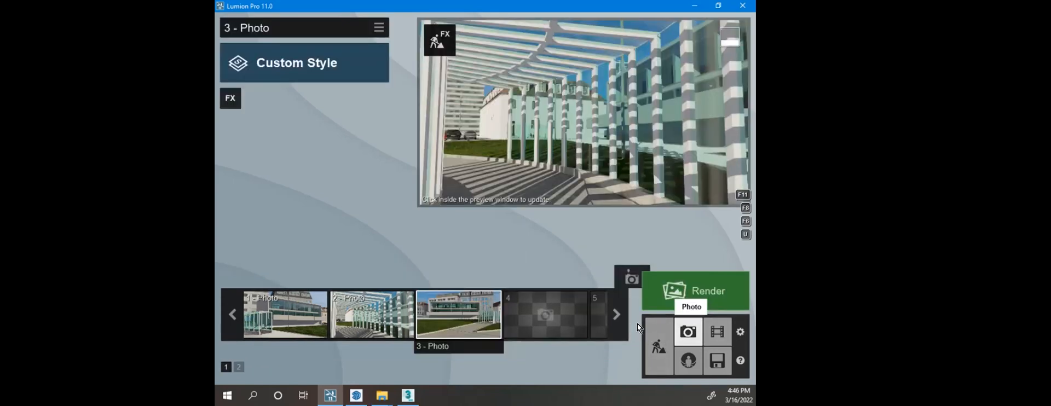
left_click(710, 334)
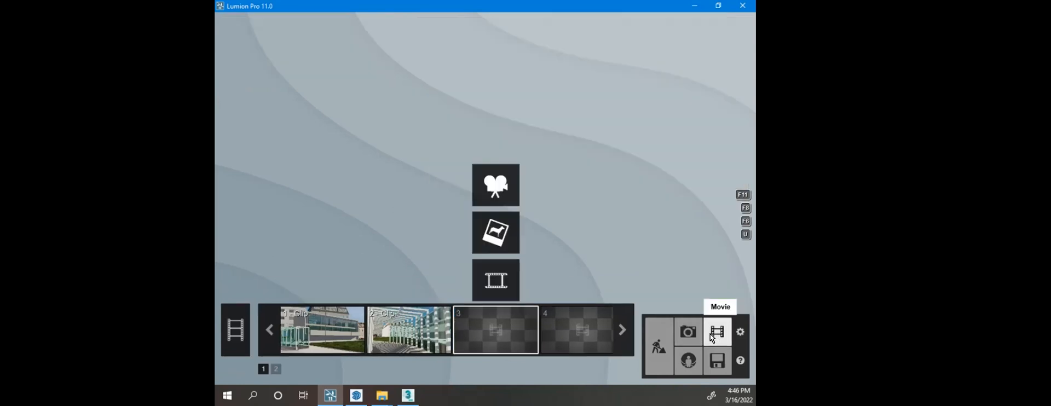
left_click(488, 188)
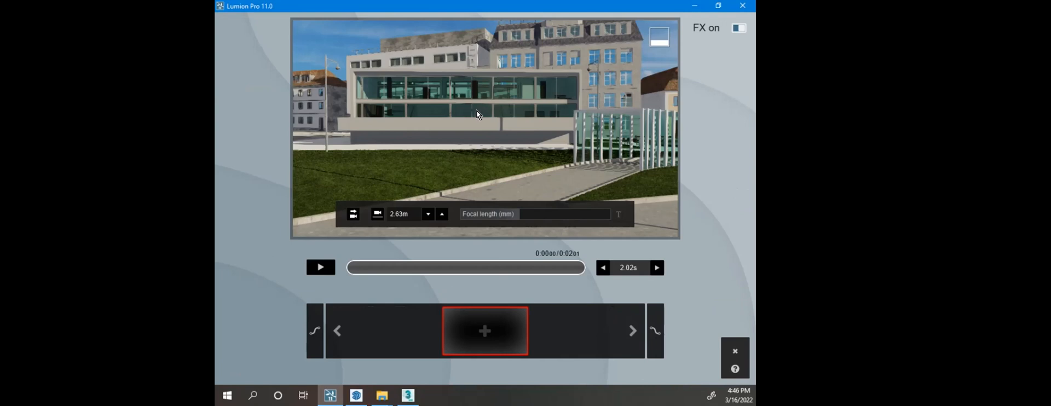
middle_click_drag(487, 126, 487, 198)
right_click_drag(485, 128, 485, 169)
middle_click_drag(485, 128, 484, 68)
right_click_drag(484, 128, 484, 104)
middle_click_drag(485, 128, 485, 114)
right_click_drag(484, 128, 485, 177)
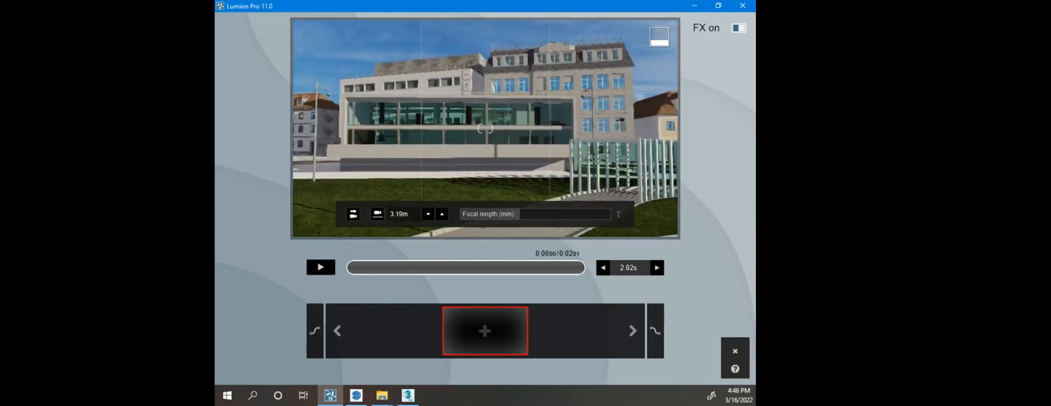
middle_click_drag(485, 128, 503, 122)
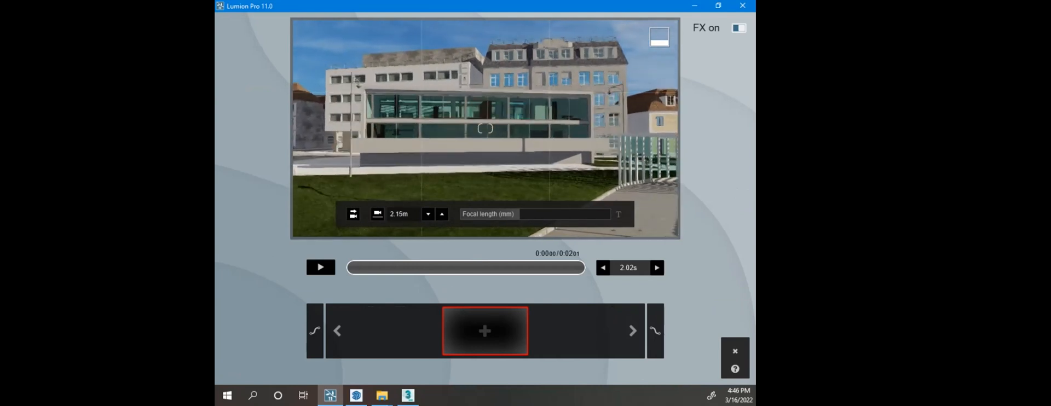
right_click_drag(485, 128, 507, 128)
middle_click_drag(485, 128, 514, 122)
right_click_drag(485, 128, 441, 125)
key("w")
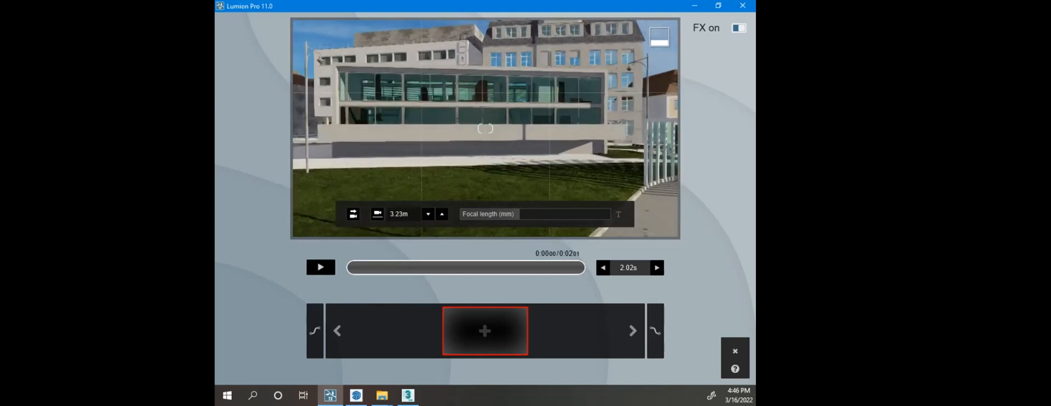
key("w")
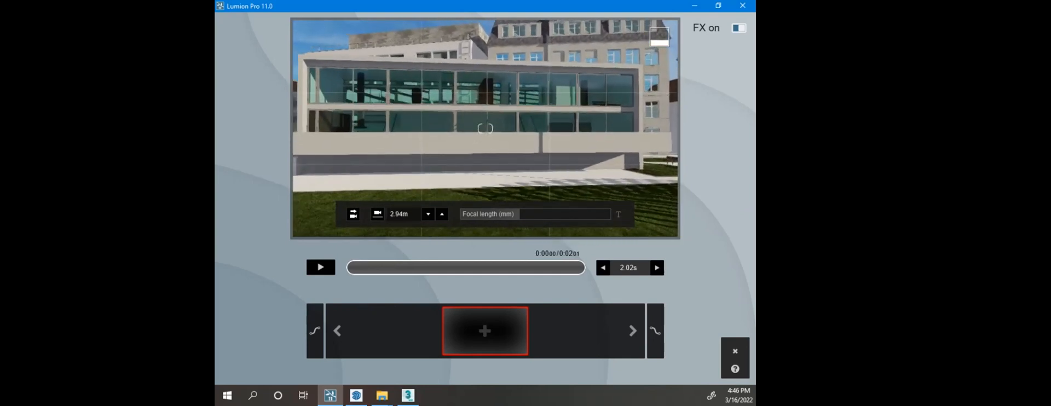
key("s")
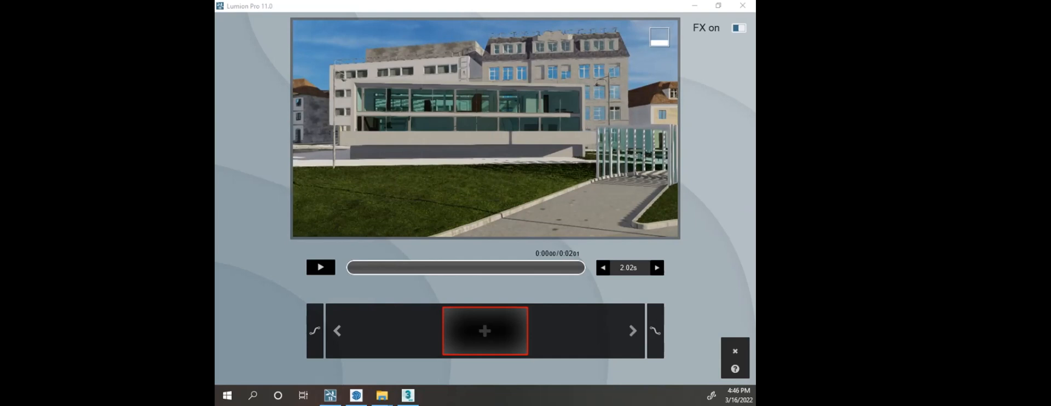
Step: Switch to Chrome and consult the Cinematic Camera Movements List on the assignment page, and return to Lumion
left_click_drag(215, 8, 616, 170)
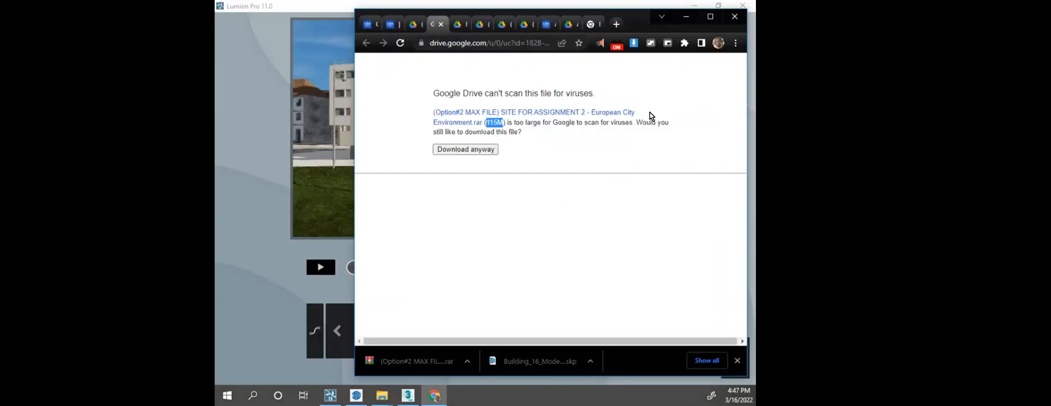
left_click(710, 16)
left_click(286, 11)
scroll(616, 182, "up", 2)
scroll(741, 225, "up", 8)
scroll(741, 224, "down", 1)
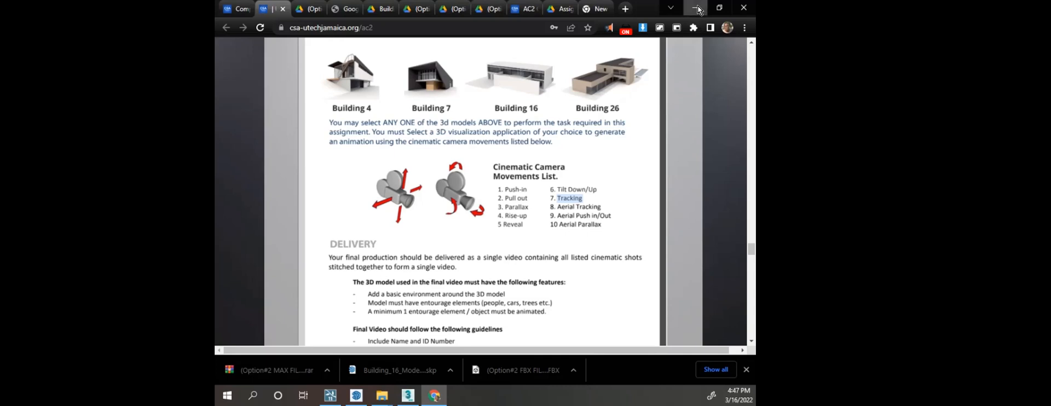
left_click(698, 8)
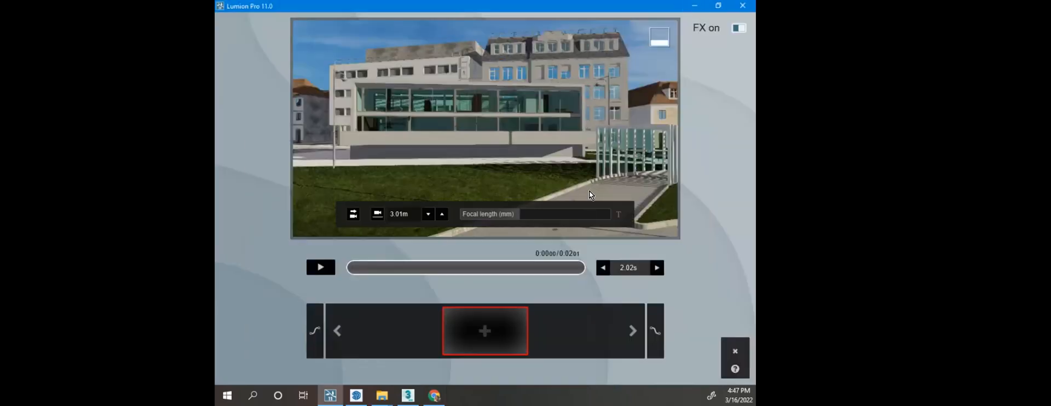
Step: Cancel the empty clip in movie slot 3 and return to Build mode with the paving in front of the lawn in view
mouse_move(575, 211)
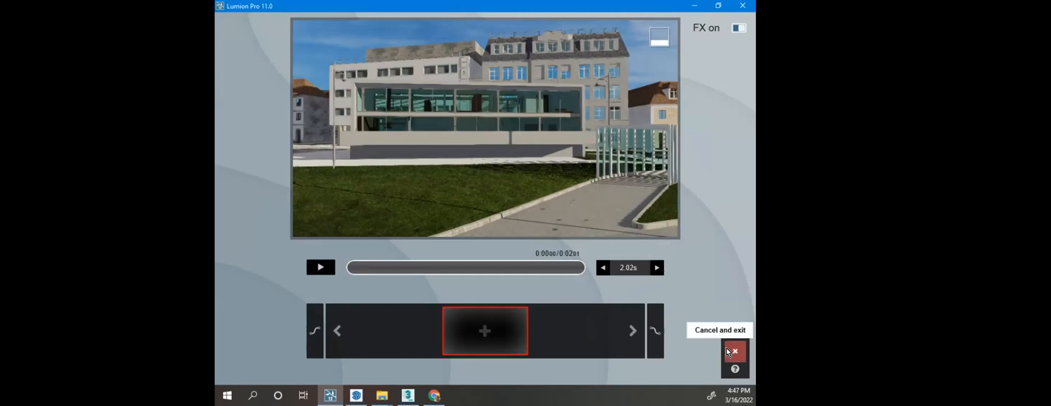
left_click(732, 351)
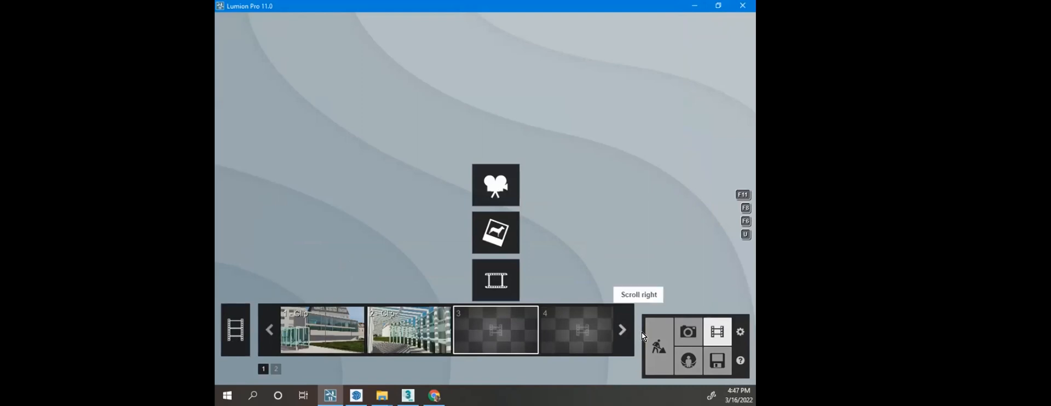
left_click(658, 347)
right_click_drag(410, 144, 406, 180)
key("q")
left_click(242, 300)
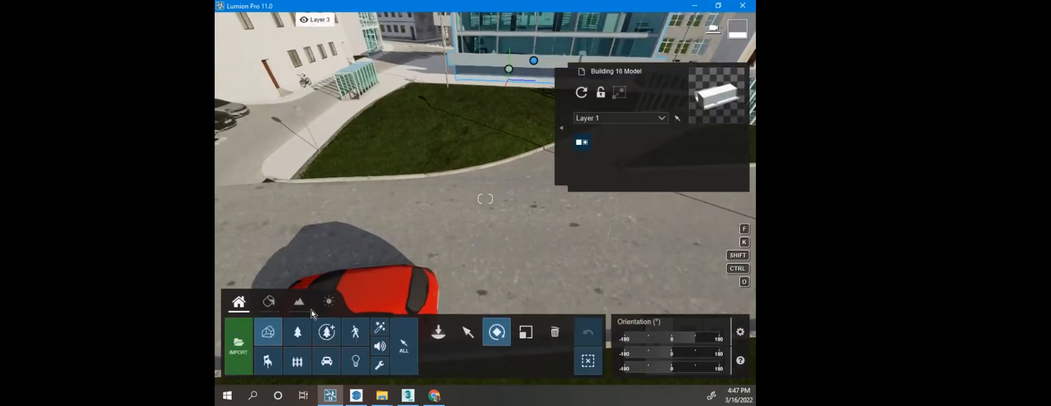
left_click(356, 332)
key("s")
right_click_drag(521, 229, 616, 284)
key("s")
key("w")
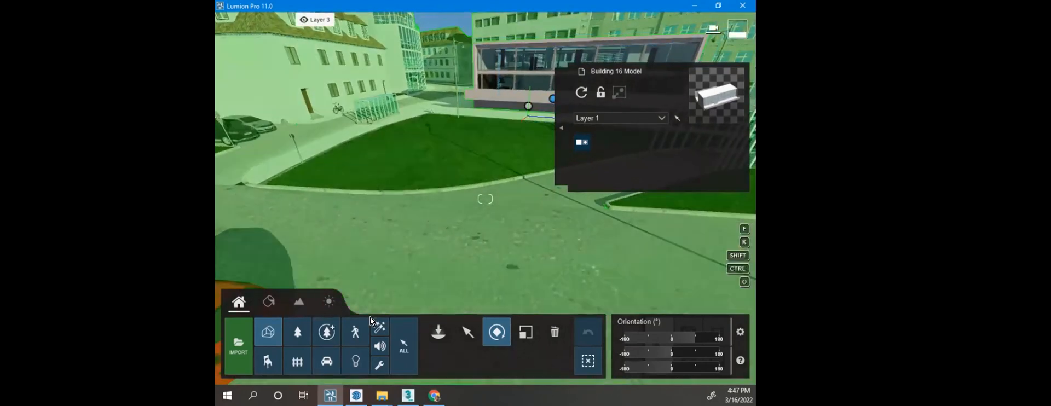
Step: Place the Man African 0001 Walk figure from the People and Animals library on the paving in front of the building
left_click(353, 325)
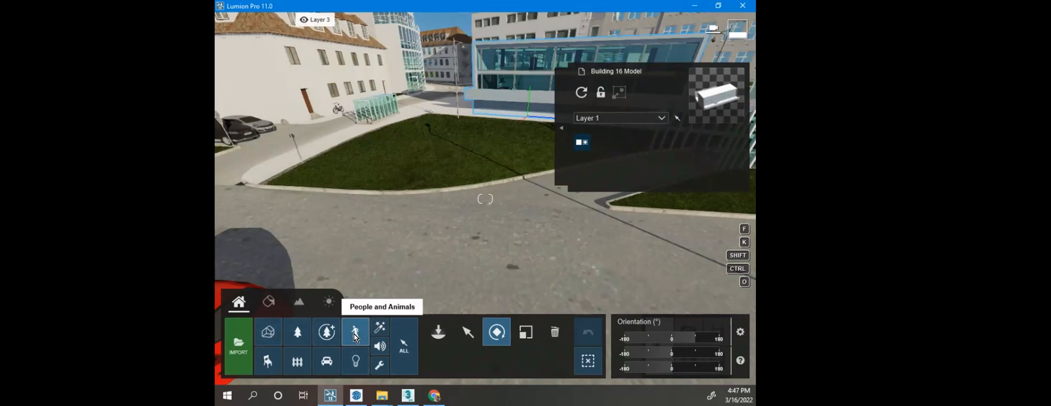
left_click(460, 332)
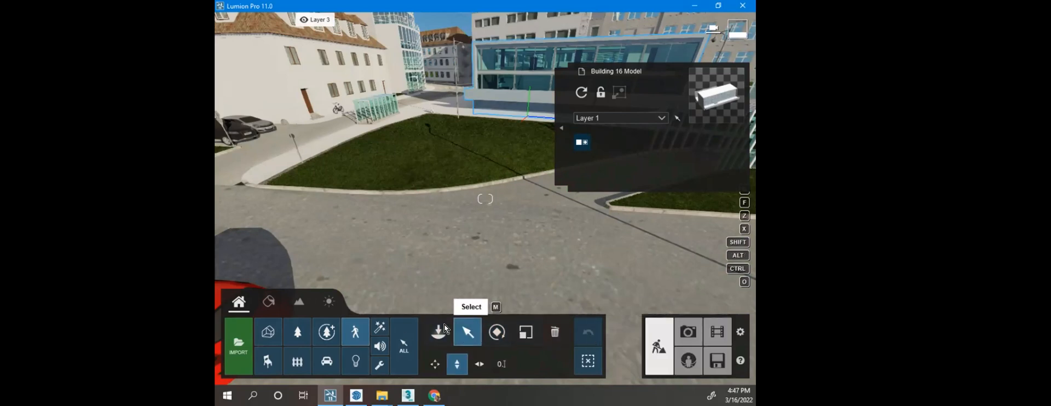
left_click(354, 328)
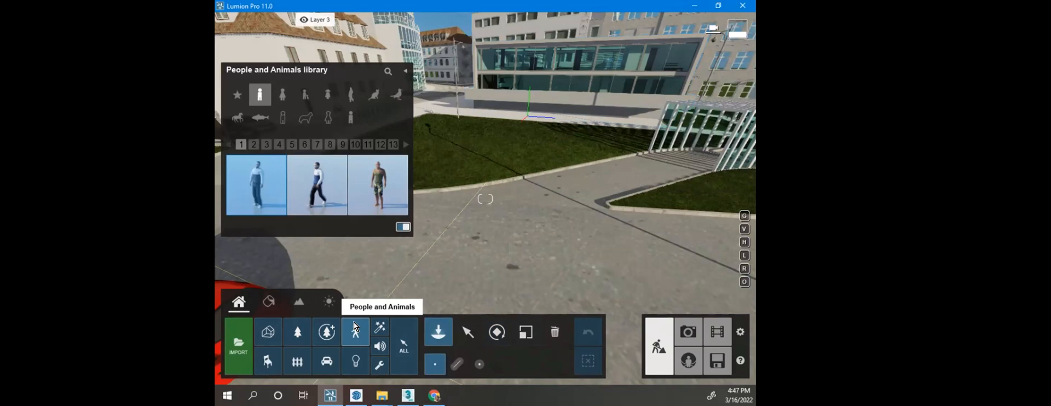
mouse_move(234, 182)
mouse_move(325, 188)
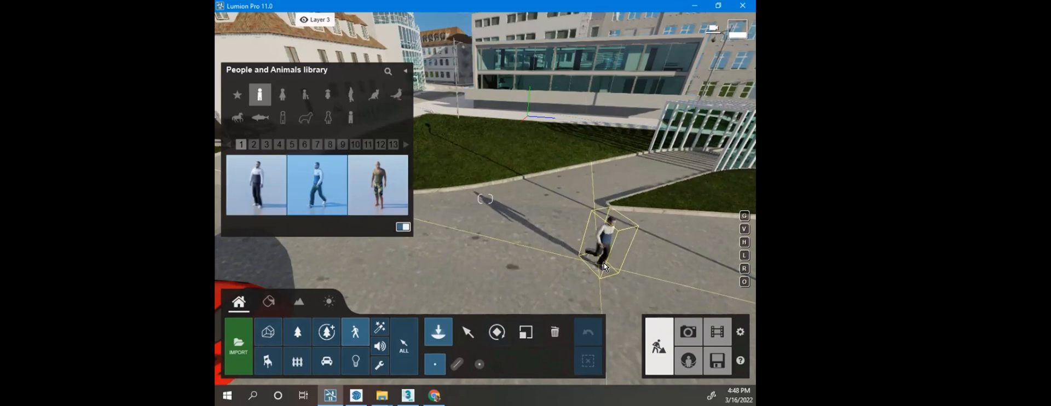
left_click(604, 264)
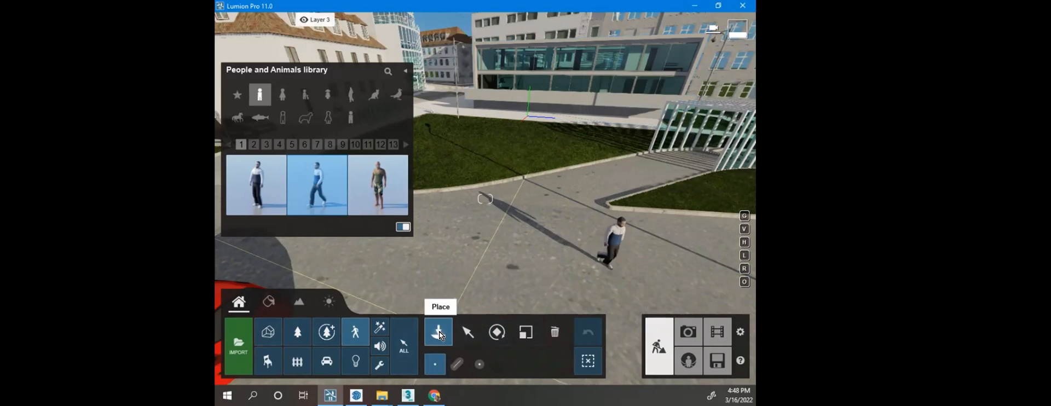
Step: Try to rotate the walking man on the spot to change his walking direction
left_click(496, 332)
mouse_move(601, 265)
left_mouse_down()
mouse_move(521, 283)
mouse_move(486, 238)
left_mouse_up()
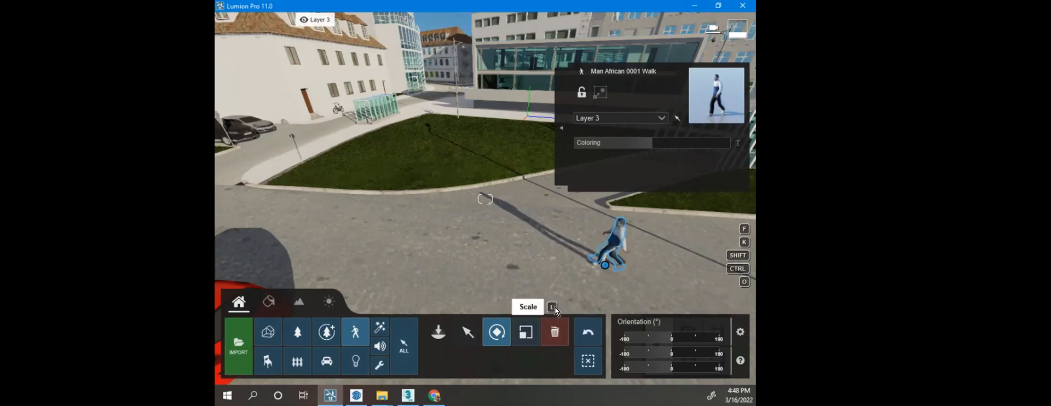
left_click_drag(598, 258, 575, 259)
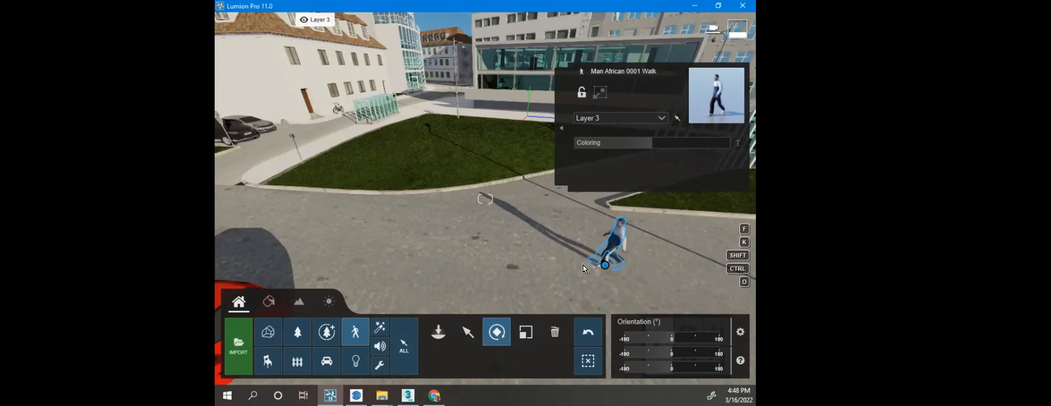
left_click_drag(597, 263, 588, 264)
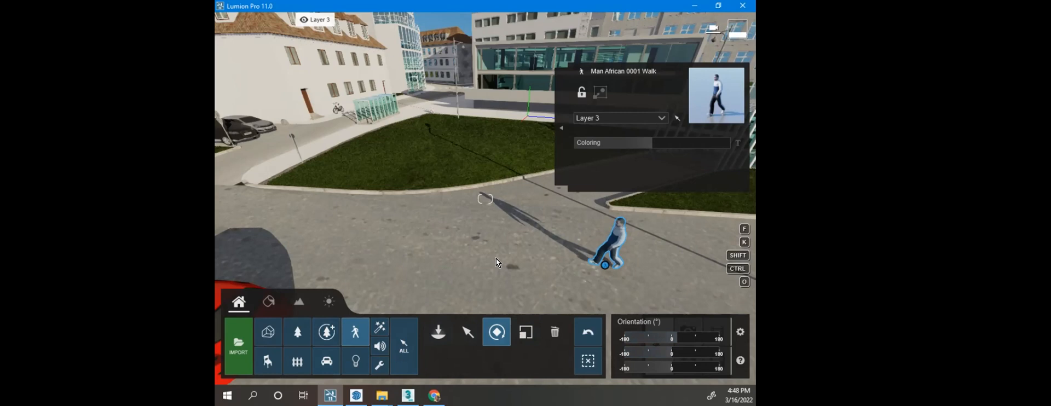
Step: Move the walking man freely across the paving to a spot closer to the curved lawn curb
right_click_drag(495, 255, 511, 272)
key("d")
right_click_drag(464, 290, 402, 316)
right_click_drag(497, 246, 449, 257)
key("d")
right_click_drag(569, 205, 529, 254)
key("d")
key("s")
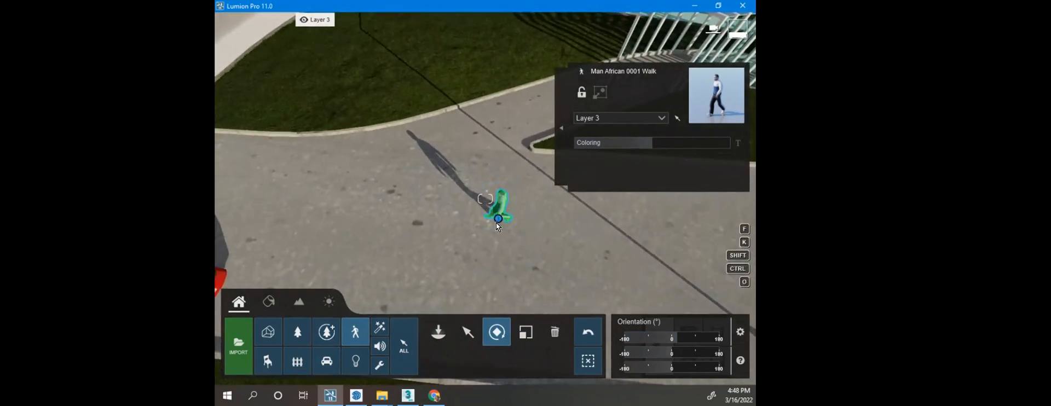
left_click(465, 330)
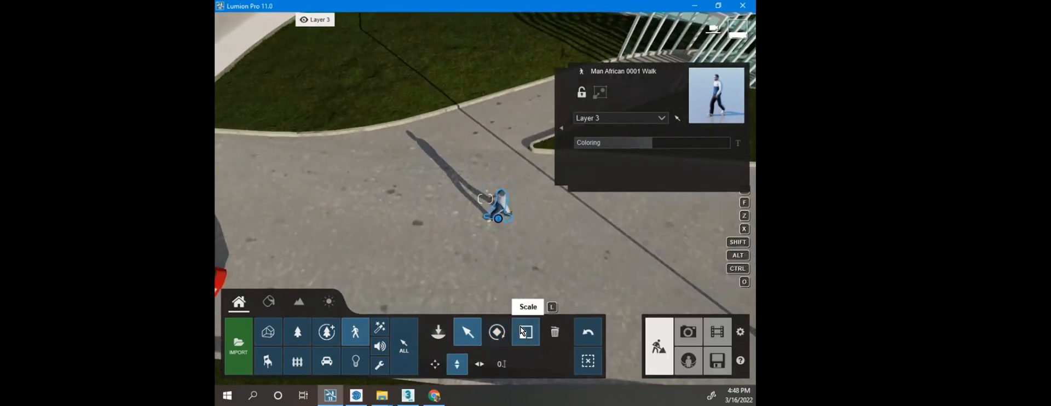
left_click(434, 364)
left_click_drag(498, 218, 465, 158)
Step: Rotate the walking man so he walks parallel to the lawn curb, toward the parked cars' side
right_click_drag(465, 159, 449, 115)
key("w")
key("w")
right_click_drag(485, 199, 455, 254)
left_click(497, 332)
left_click_drag(461, 226, 410, 212)
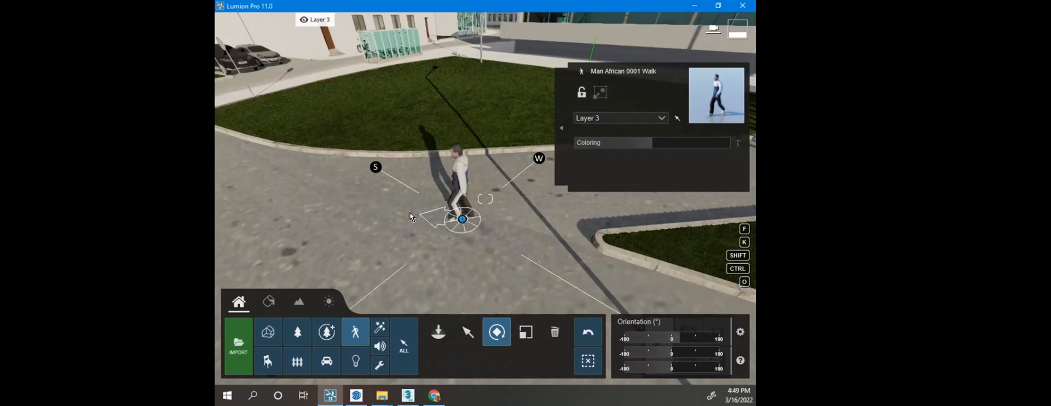
Step: Fine-tune the walking man's position so he stands on the paving right beside the lawn curb
left_click(462, 326)
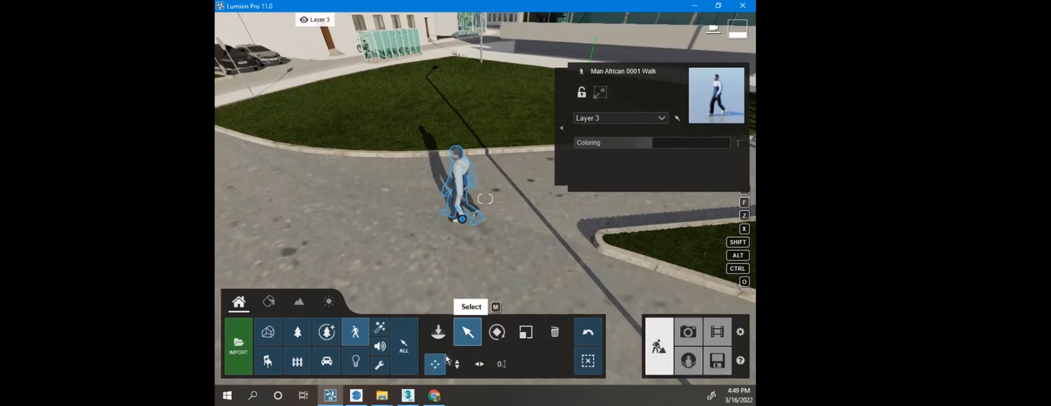
left_click_drag(461, 218, 479, 209)
mouse_move(479, 209)
right_mouse_down()
mouse_move(539, 211)
mouse_move(542, 199)
mouse_move(602, 178)
mouse_move(530, 186)
mouse_move(463, 211)
right_mouse_up()
key("a")
key("d")
key("s")
key("d")
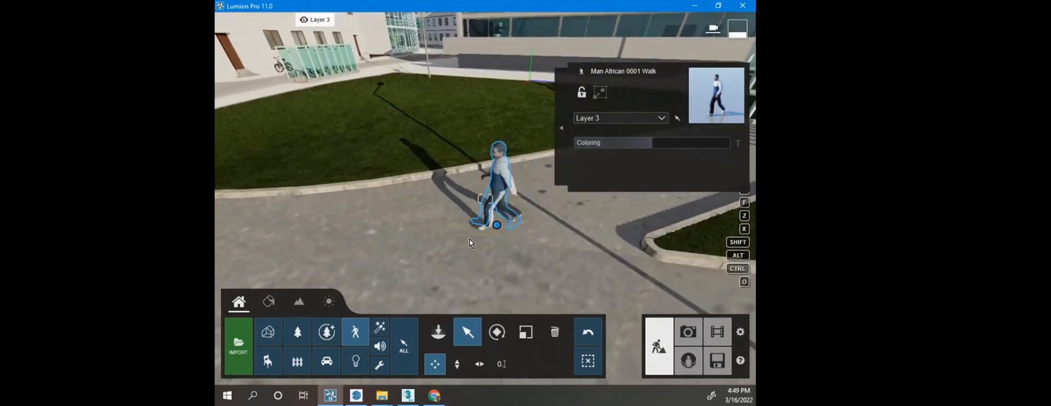
right_click_drag(498, 189, 497, 180)
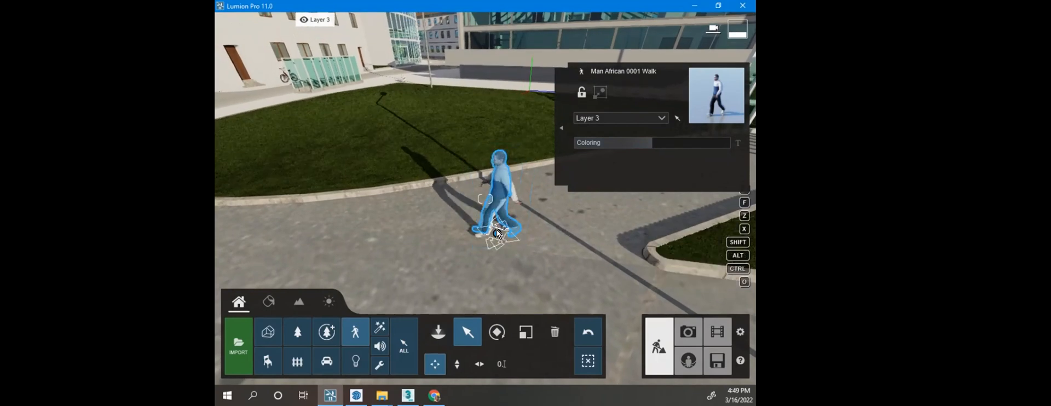
left_click_drag(497, 234, 498, 223)
Step: Line up a view of the building behind the walking man, switch to Photo mode and adjust the camera across the lawn
right_click_drag(498, 223, 588, 110)
key("s")
key("w")
mouse_move(485, 199)
right_mouse_down()
mouse_move(485, 174)
mouse_move(481, 199)
mouse_move(469, 199)
mouse_move(505, 198)
right_mouse_up()
key("s")
key("s")
key("w")
left_click(696, 329)
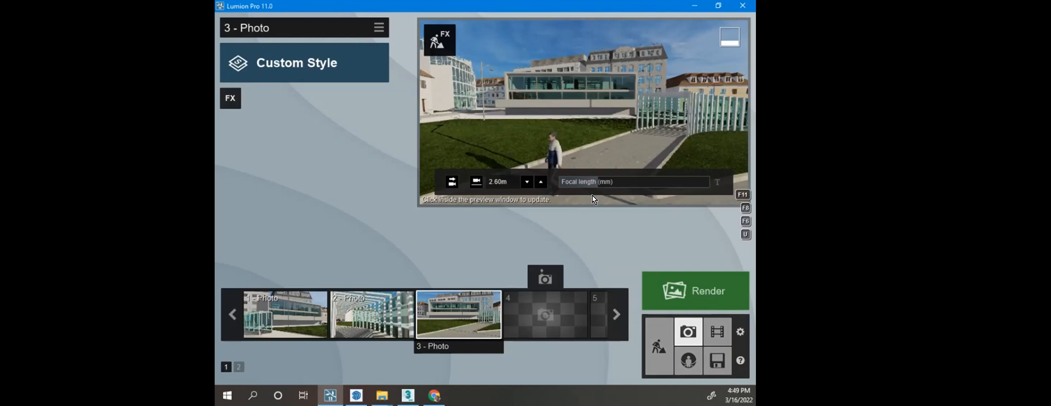
mouse_move(607, 179)
left_click(581, 139)
right_click_drag(584, 112, 532, 117)
key("a")
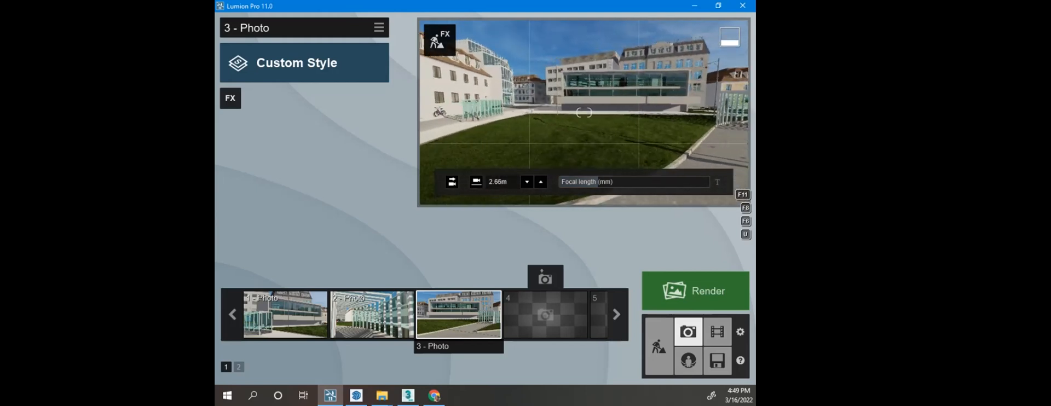
key("d")
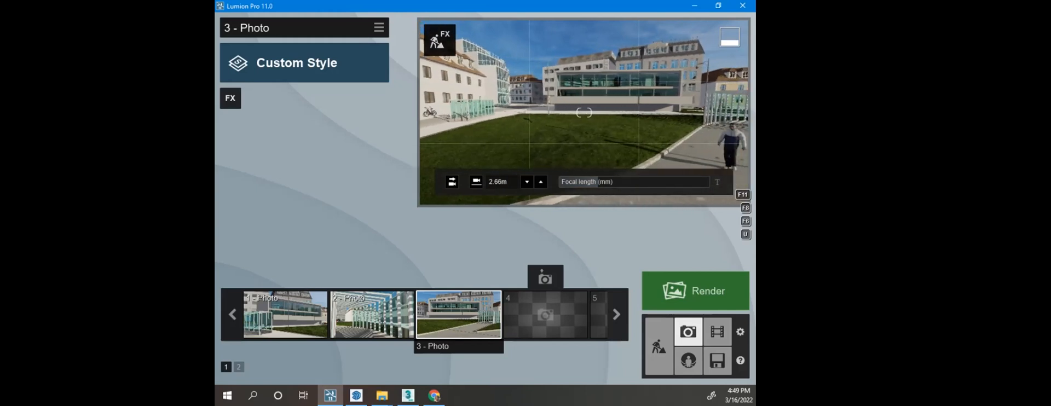
Step: Increase the focal length in Photo mode and try framings of the walking man against the glass-fronted building
mouse_move(600, 181)
left_click_drag(584, 179, 618, 180)
key("s")
key("a")
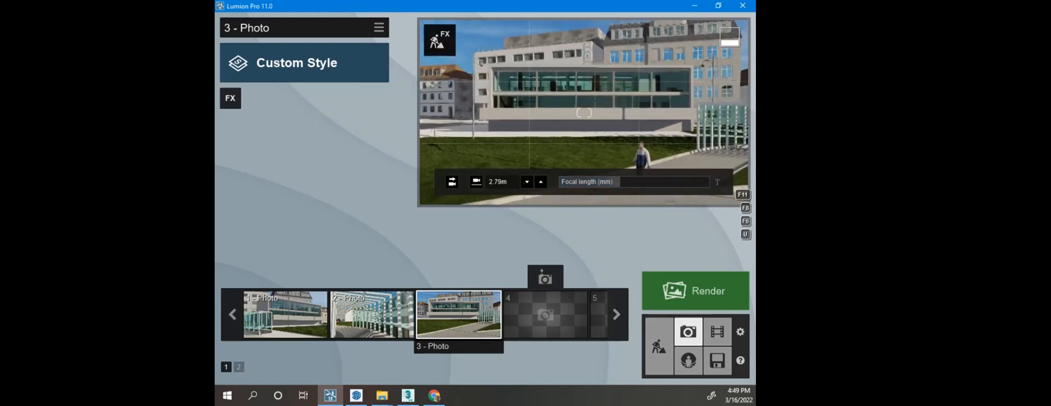
key("a")
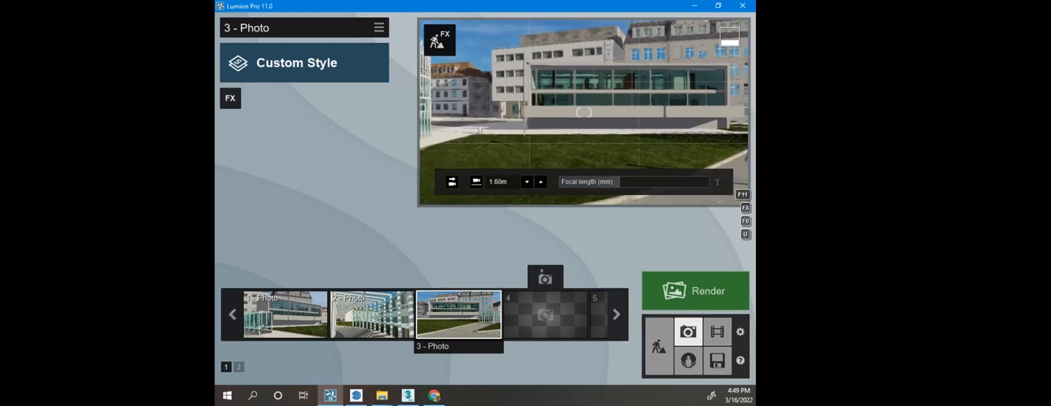
key("d")
key("d")
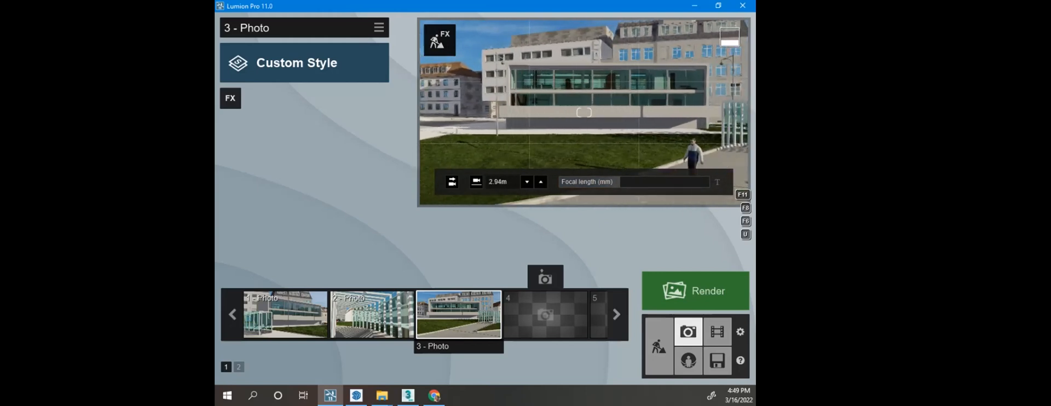
key("w")
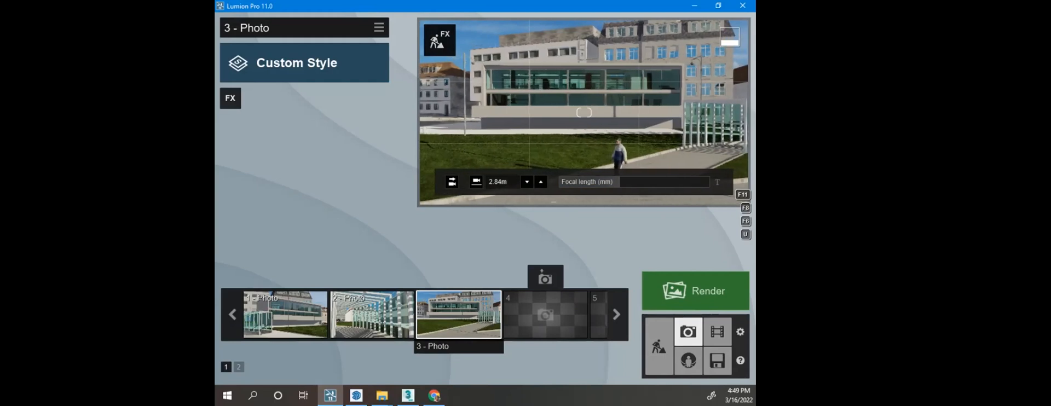
key("w")
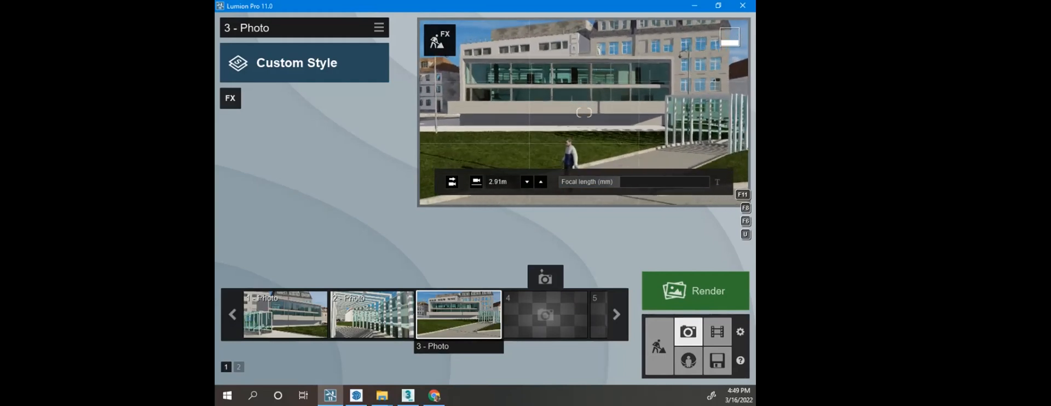
key("q")
key("e")
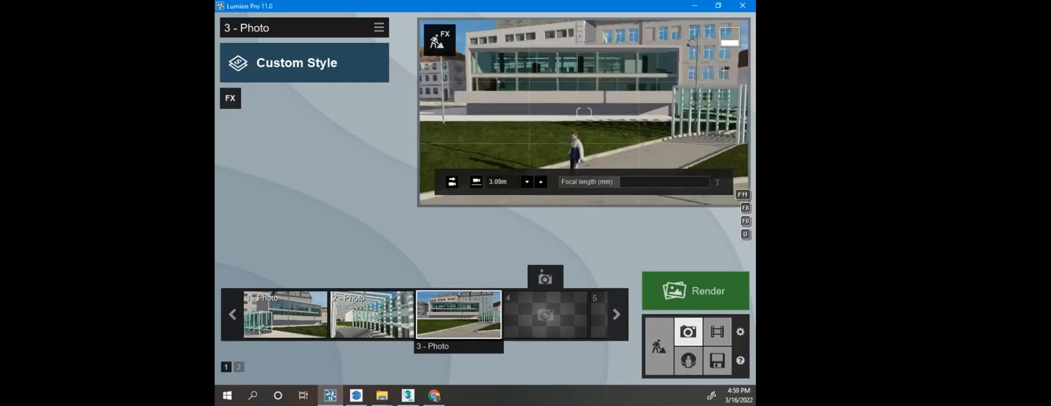
Step: Rehearse a closer camera move around the walking man, ending with him in front of the building and lawn
key("q")
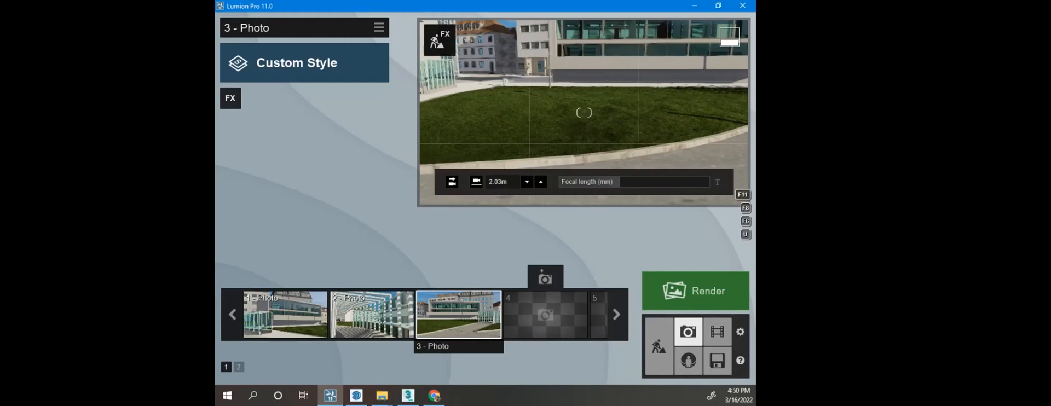
key("e")
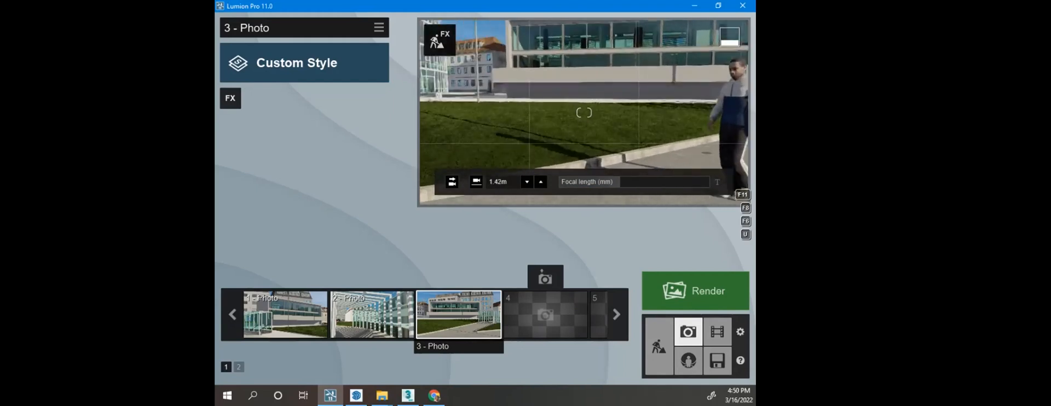
key("s")
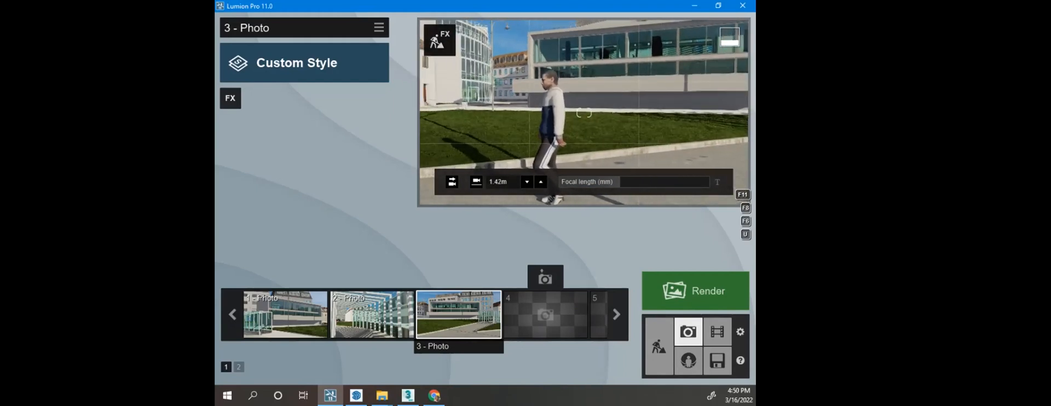
key("a")
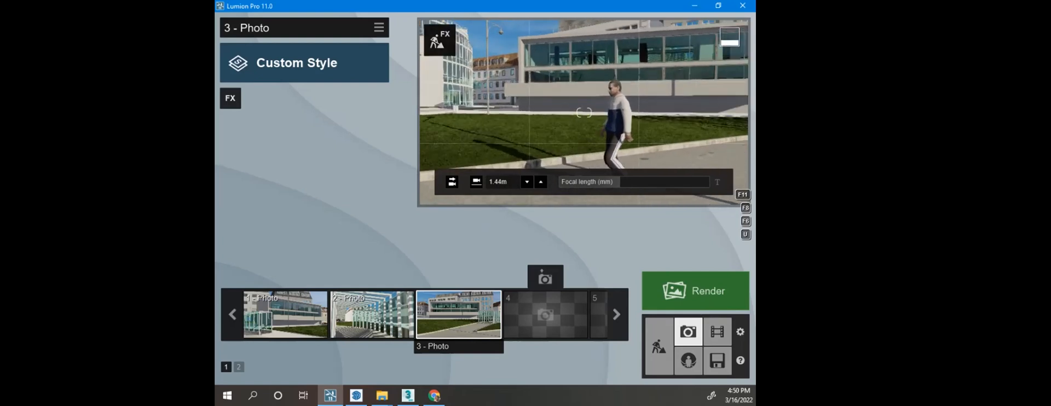
key("a")
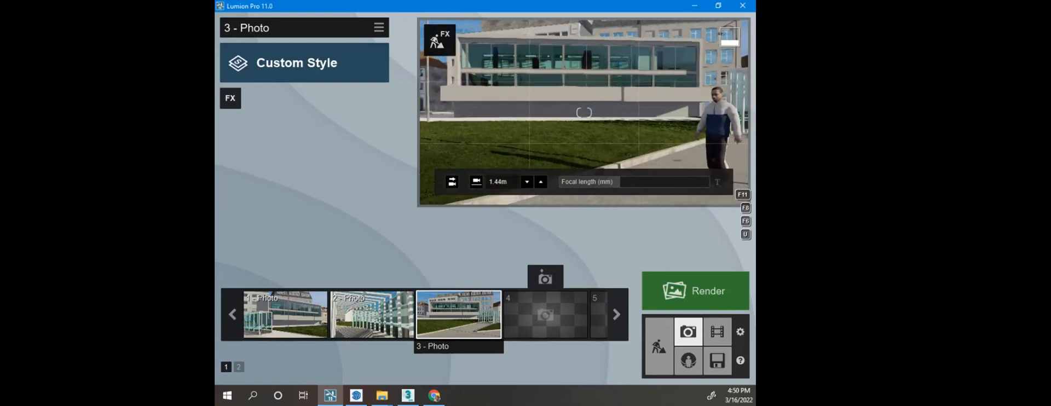
key("d")
key("d")
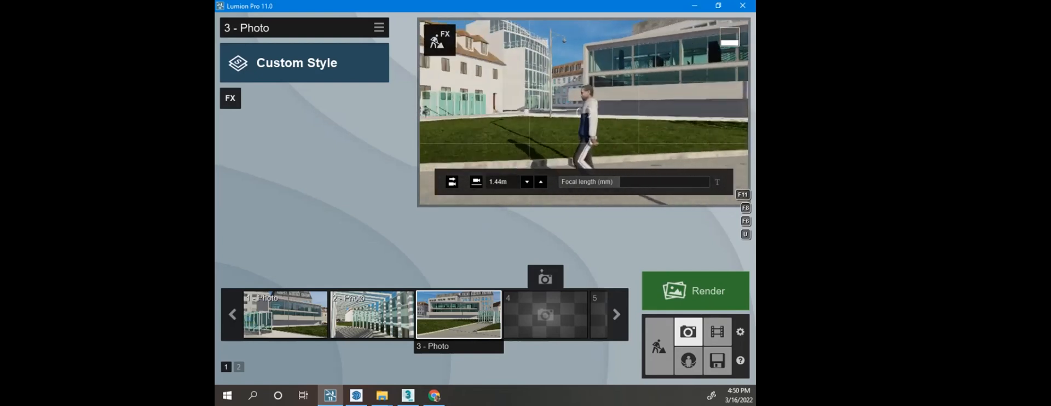
key("a")
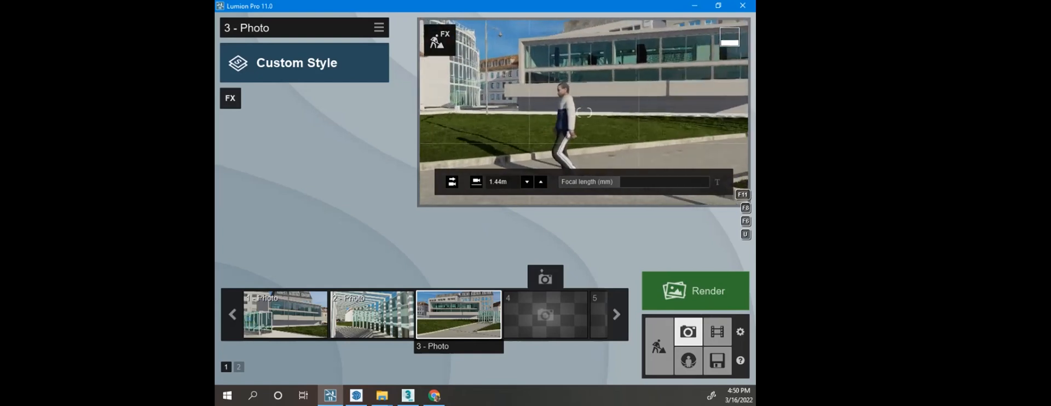
key("q")
key("e")
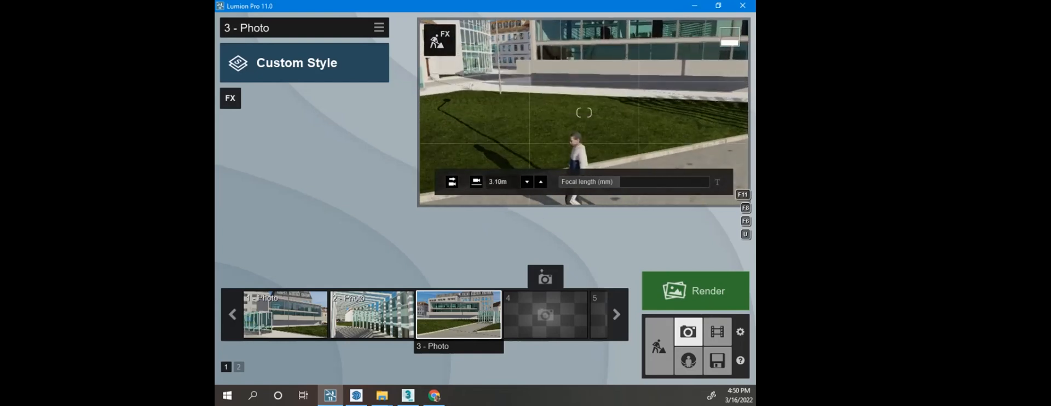
key("w")
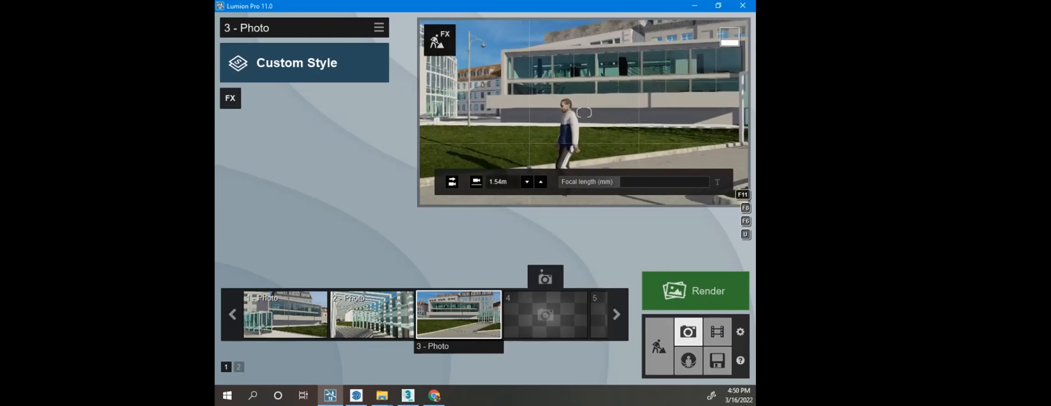
right_click_drag(628, 103, 666, 95)
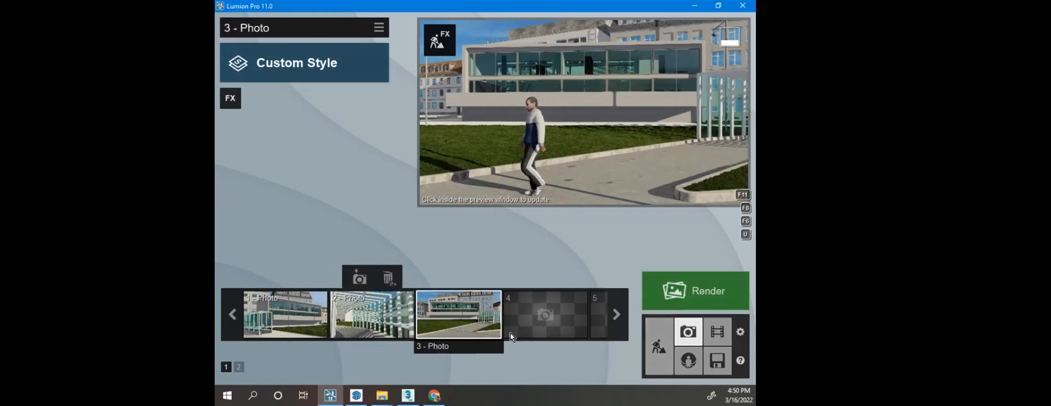
Step: Return to Build mode, select the walking man and examine his spot on the paving from above
left_click(657, 344)
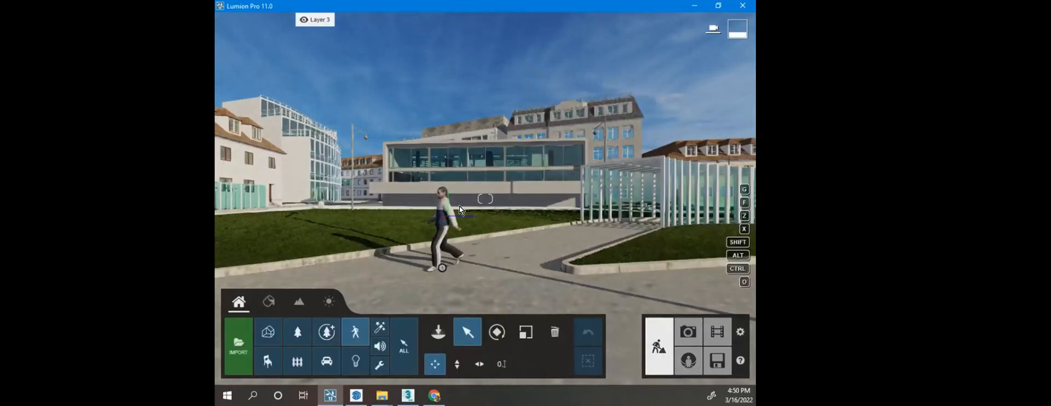
left_click(443, 225)
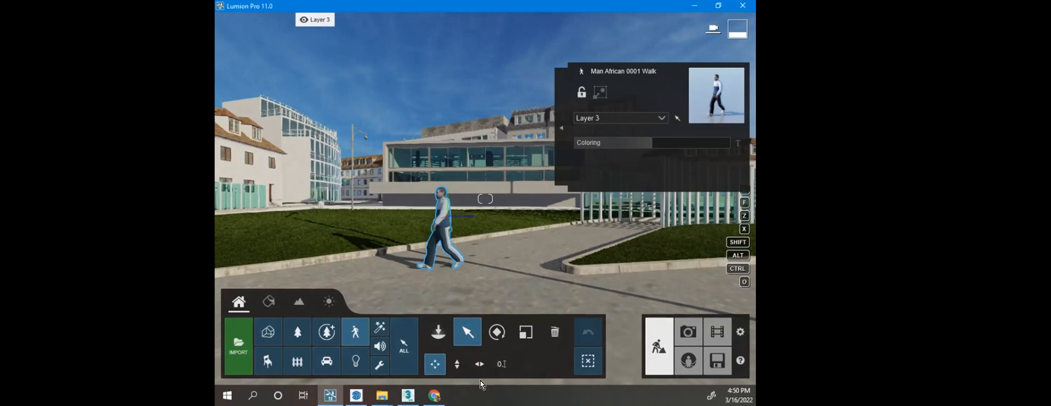
right_click_drag(454, 212, 423, 193)
mouse_move(484, 199)
right_mouse_down()
mouse_move(475, 243)
mouse_move(476, 190)
right_mouse_up()
key("q")
key("a")
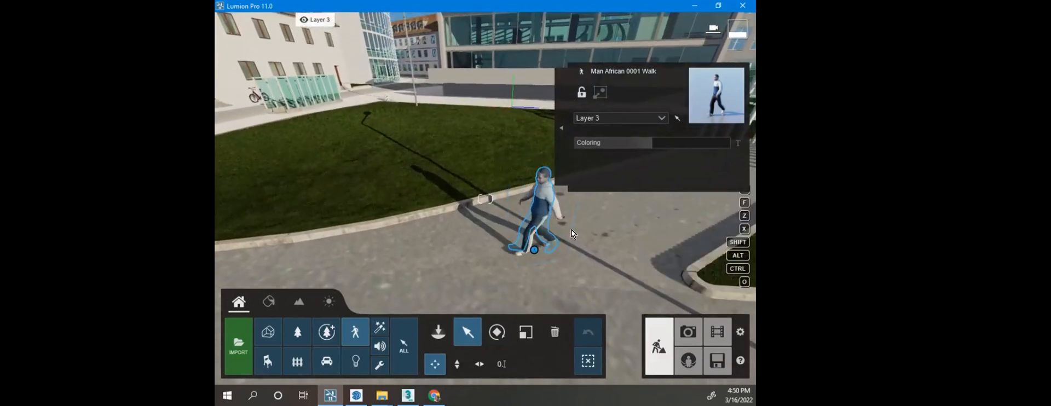
mouse_move(504, 215)
right_mouse_down()
mouse_move(449, 257)
mouse_move(459, 222)
mouse_move(537, 185)
mouse_move(520, 224)
right_mouse_up()
key("w")
key("q")
left_click(504, 223)
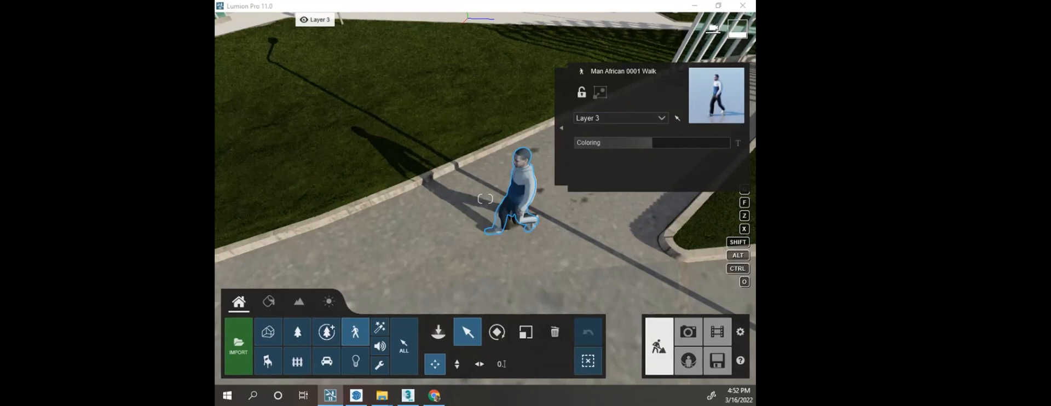
left_click(488, 216)
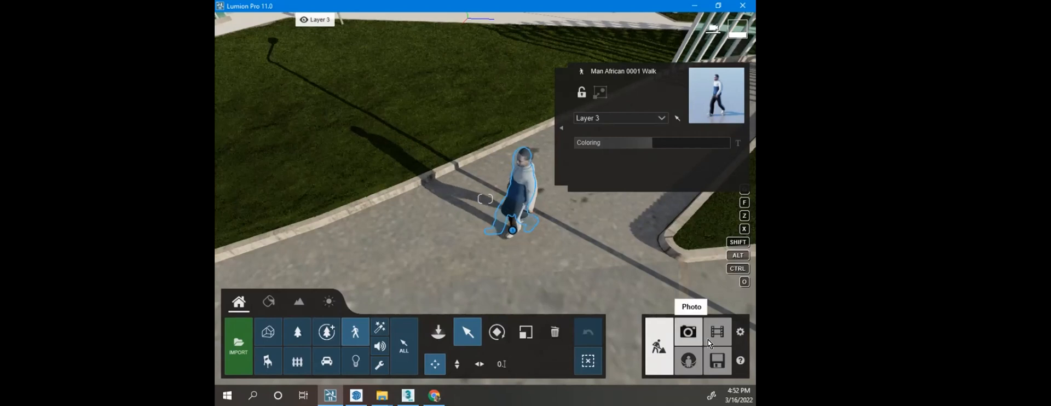
key("s")
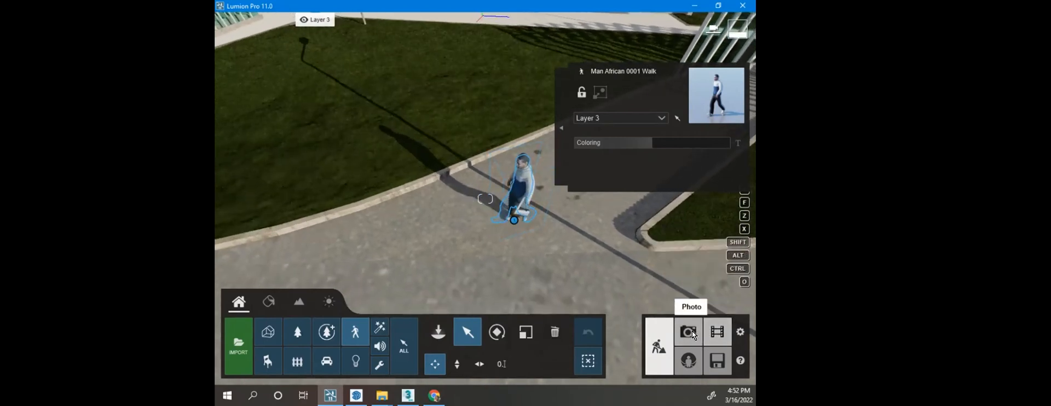
Step: Switch to Photo mode, apply the Time Warp animation effect to photo 3 and update the preview
left_click(688, 332)
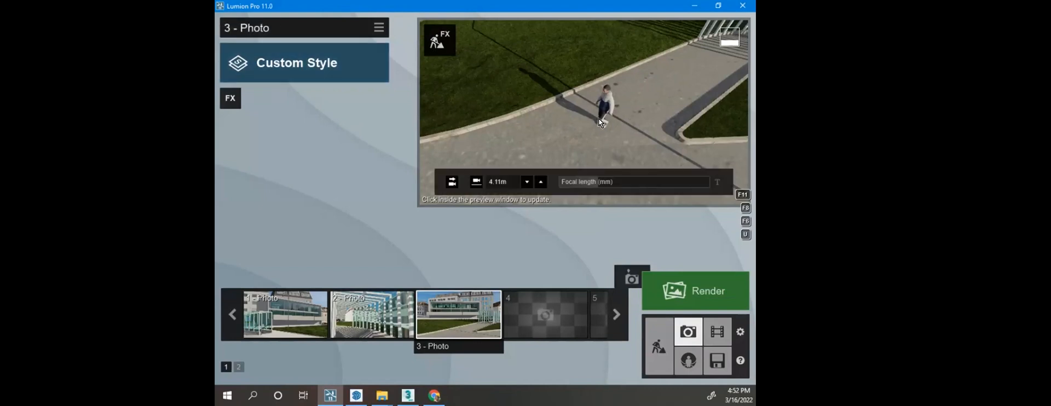
left_click(228, 100)
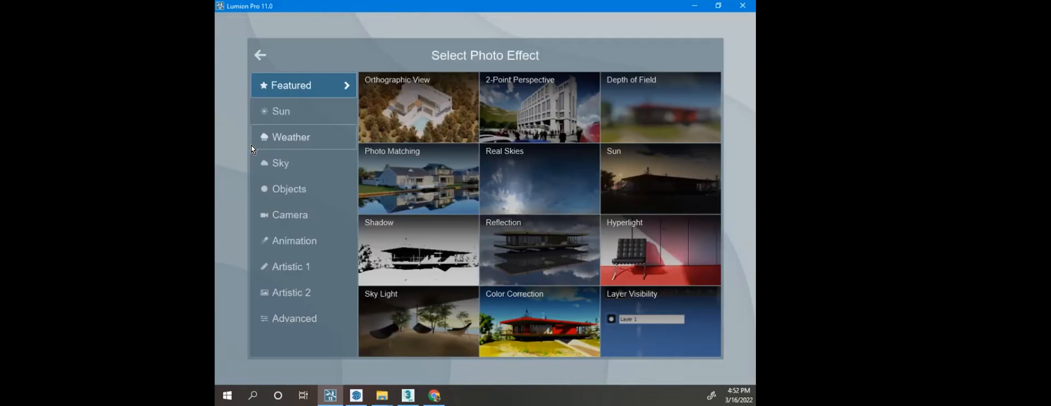
left_click(300, 189)
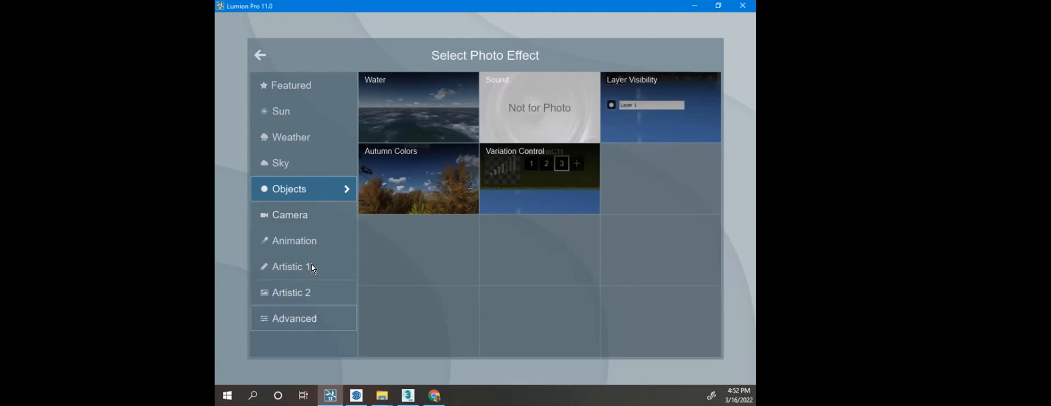
left_click(320, 241)
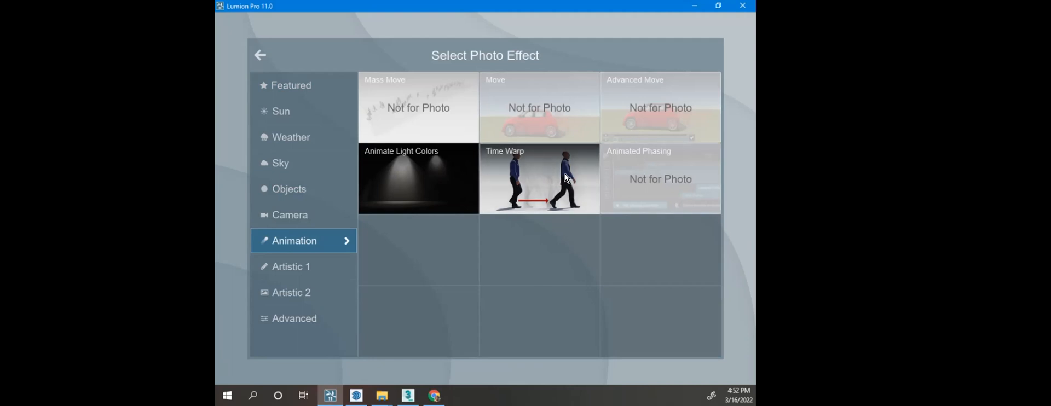
left_click(534, 192)
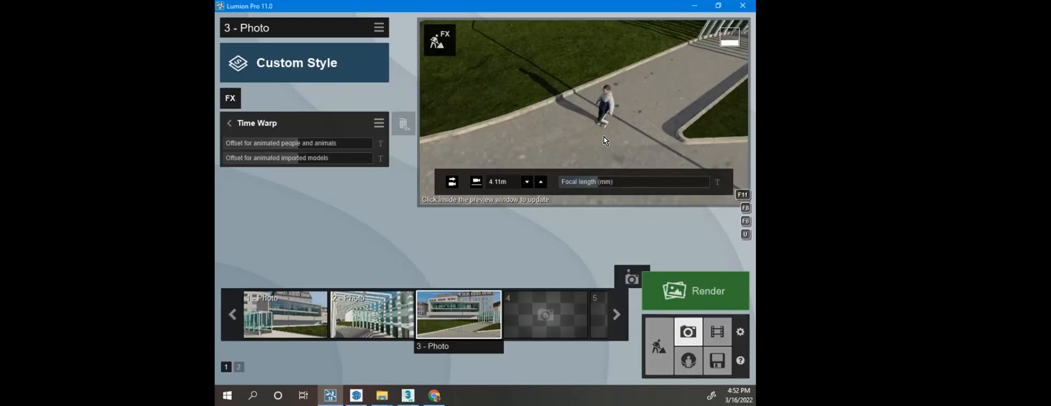
left_click(599, 120)
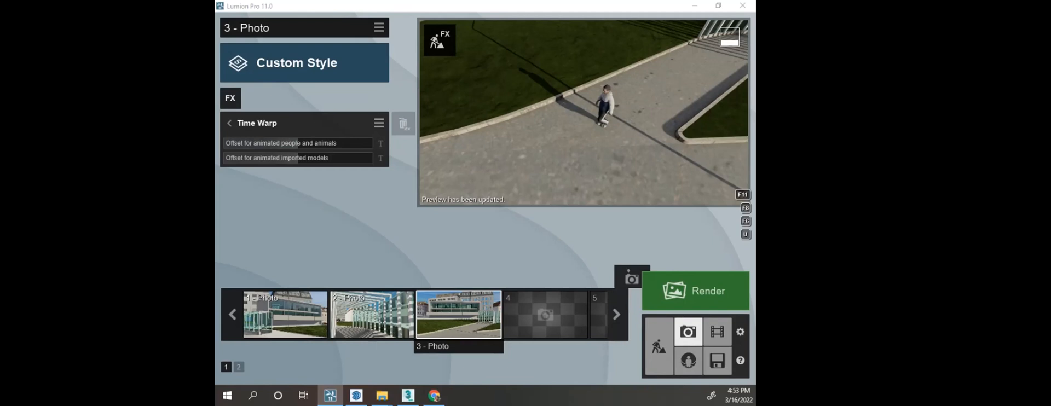
Step: Delete the Time Warp effect from photo 3 and check which animation effects are available for photos
left_click(224, 122)
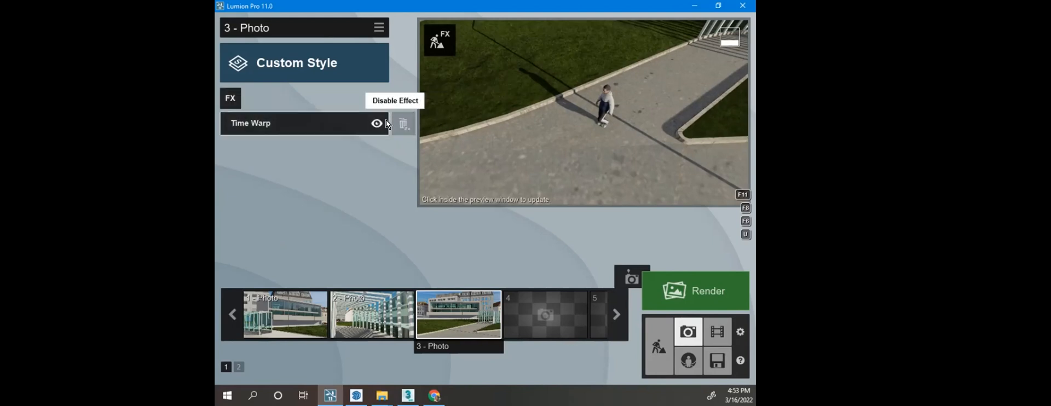
double_click(411, 126)
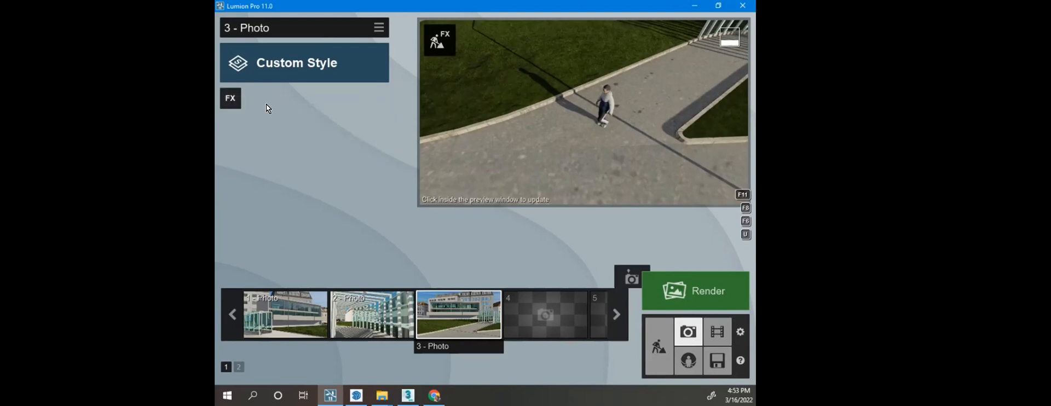
left_click(230, 97)
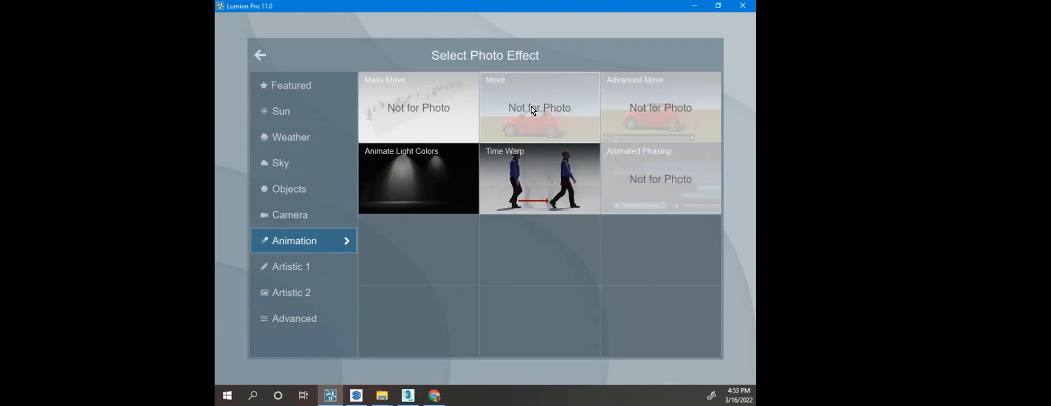
left_click(595, 288)
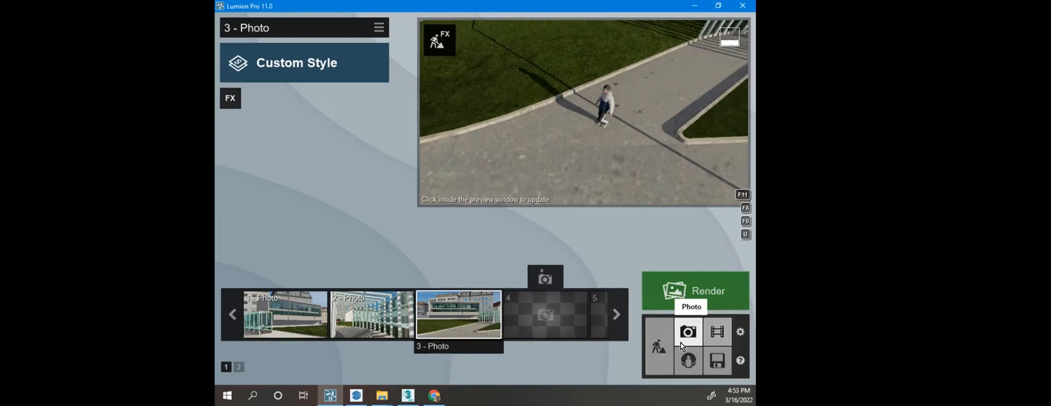
Step: Switch to Movie mode, start recording clip 3, lower the camera to about 2.2 m and frame the walking man from the side with a longer focal length
left_click(714, 332)
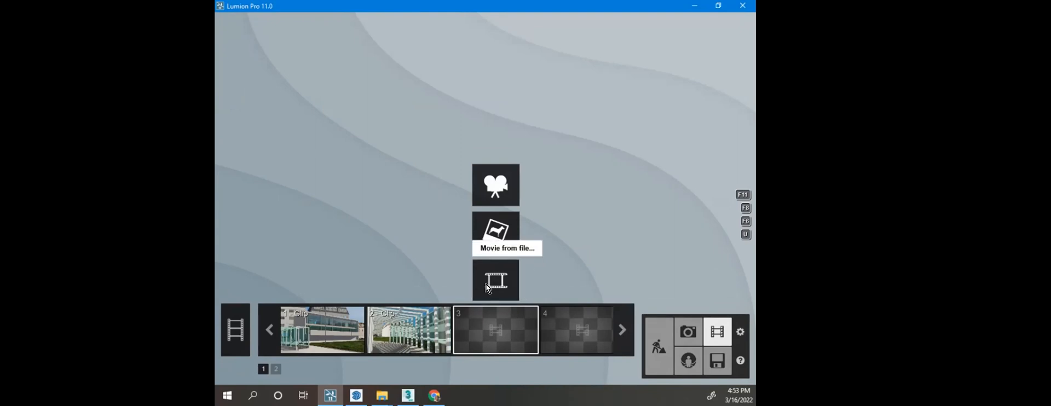
left_click(498, 189)
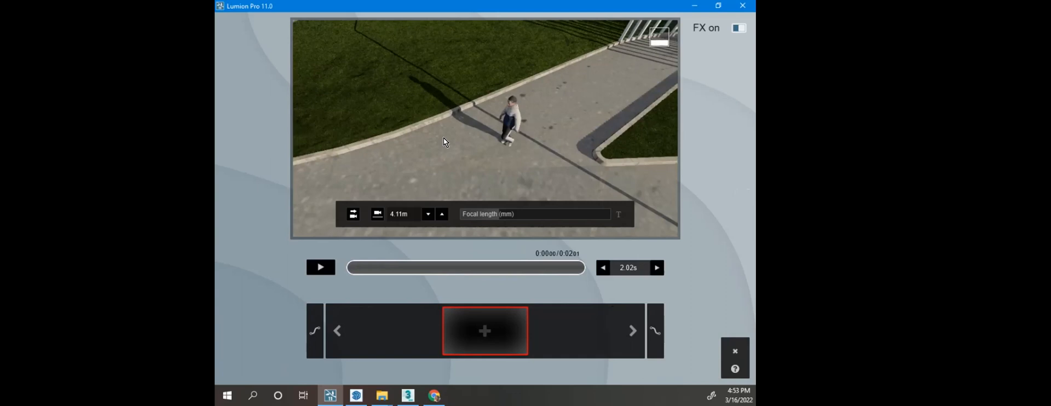
right_click_drag(519, 170, 519, 82)
key("s")
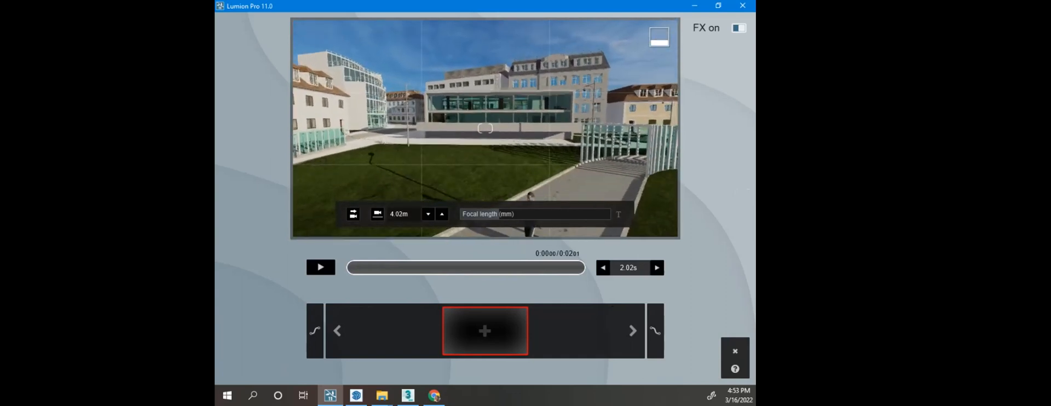
key("e")
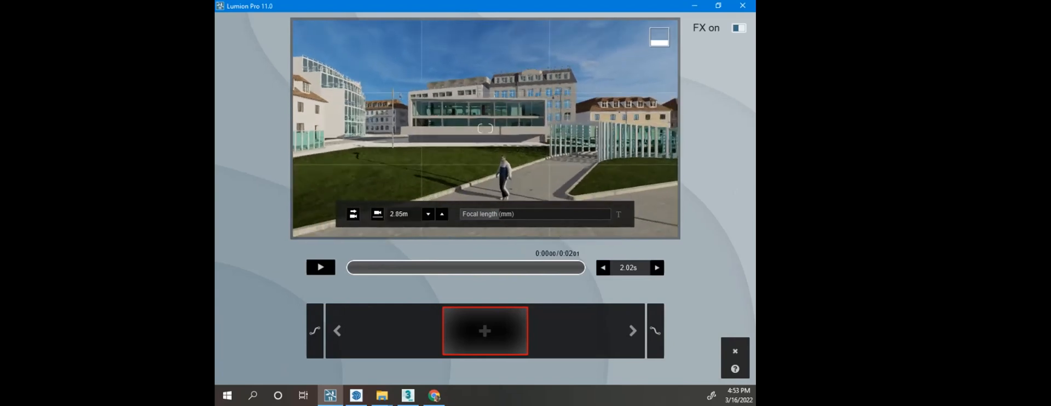
left_click_drag(504, 215, 522, 215)
right_click_drag(522, 180, 383, 210)
key("d")
key("d")
mouse_move(485, 128)
right_mouse_down()
mouse_move(398, 141)
mouse_move(491, 132)
right_mouse_up()
key("s")
key("q")
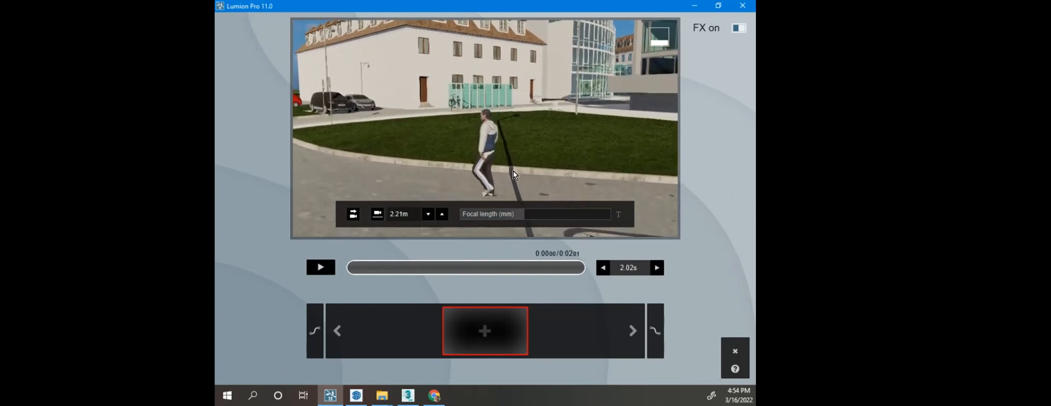
Step: Refine the side framing of the walking man against the lawn and close the clip recorder without capturing a keyframe
right_click_drag(482, 148, 569, 128)
key("a")
key("a")
mouse_move(485, 128)
right_mouse_down()
mouse_move(588, 128)
mouse_move(474, 124)
mouse_move(492, 116)
mouse_move(419, 134)
mouse_move(452, 128)
mouse_move(383, 128)
mouse_move(478, 128)
mouse_move(450, 143)
mouse_move(468, 142)
mouse_move(501, 110)
mouse_move(538, 117)
mouse_move(472, 131)
right_mouse_up()
key("d")
key("d")
key("a")
key("d")
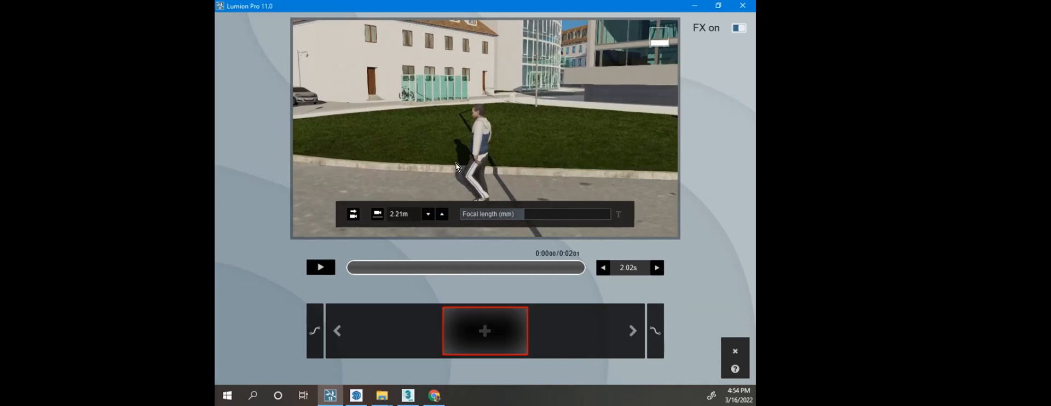
mouse_move(649, 50)
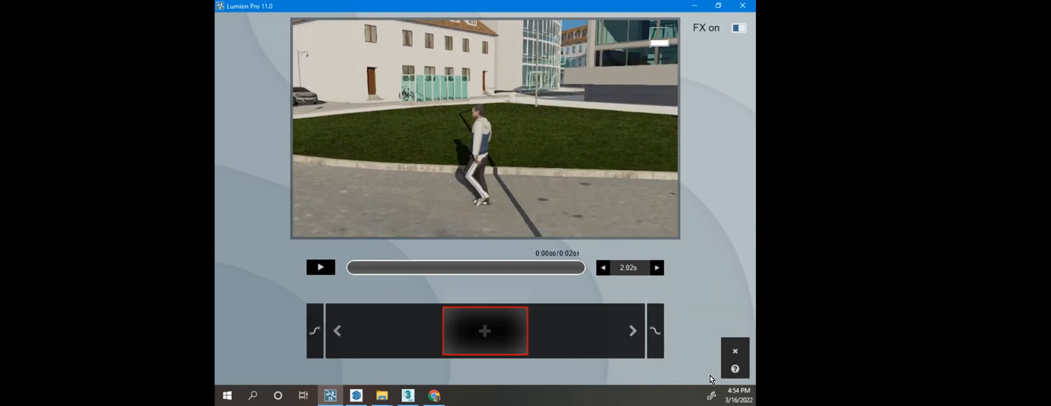
left_click(734, 351)
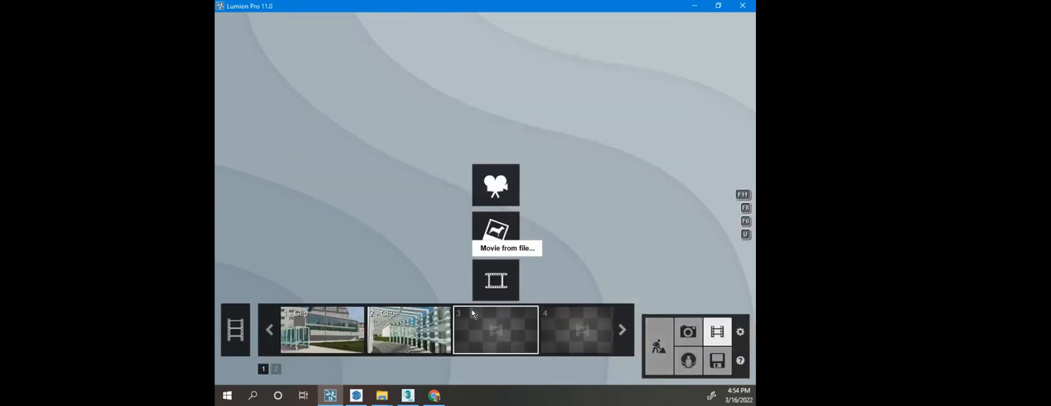
Step: Reopen the recorder for clip 3 and capture the side view of the walking man as the first keyframe
left_click(495, 189)
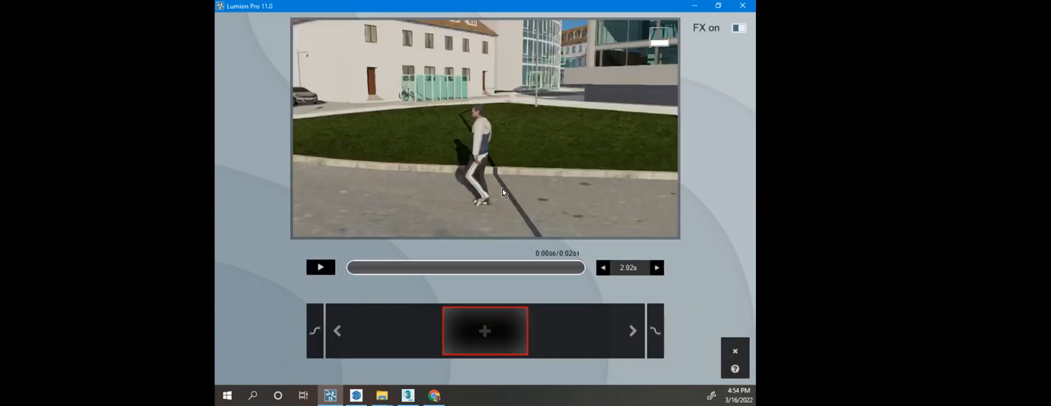
right_click_drag(485, 129, 472, 140)
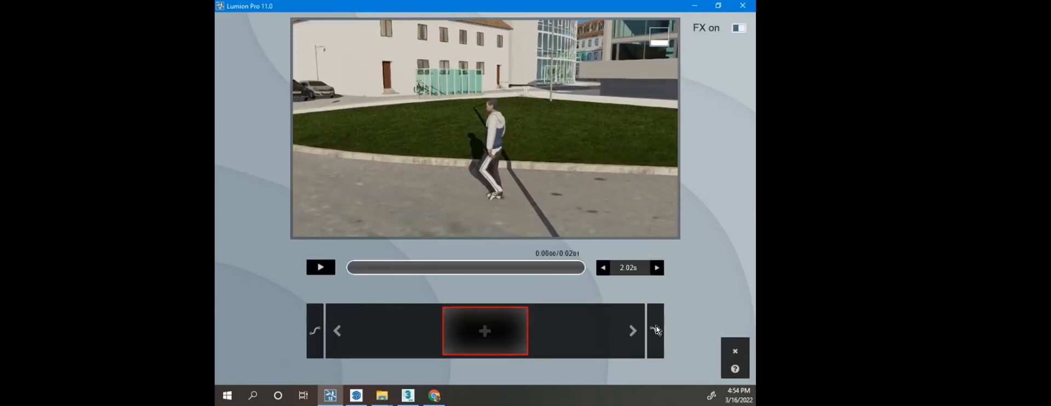
left_click(468, 334)
Step: Capture a second keyframe from farther back with the man in front of the building, and save clip 3
right_click_drag(513, 164, 570, 151)
key("a")
key("s")
key("s")
key("e")
key("q")
key("d")
key("q")
key("w")
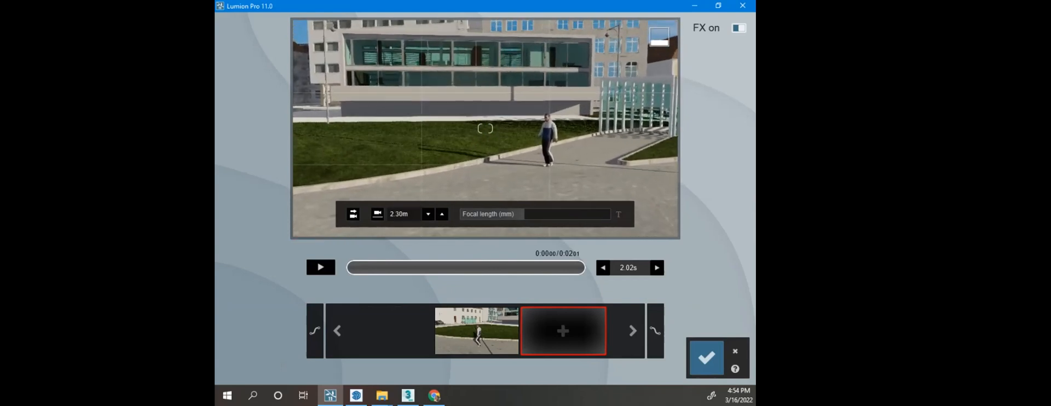
left_click(573, 329)
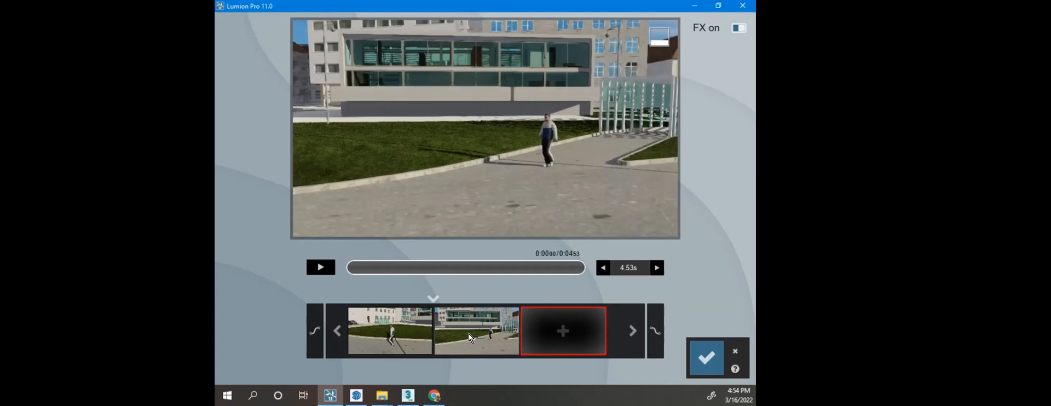
left_click(707, 357)
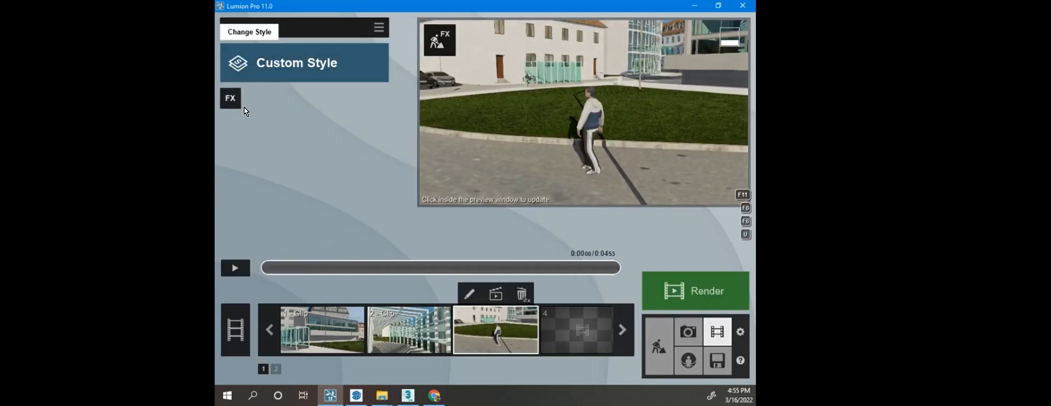
Step: Add the Move animation effect to clip 3
left_click(230, 98)
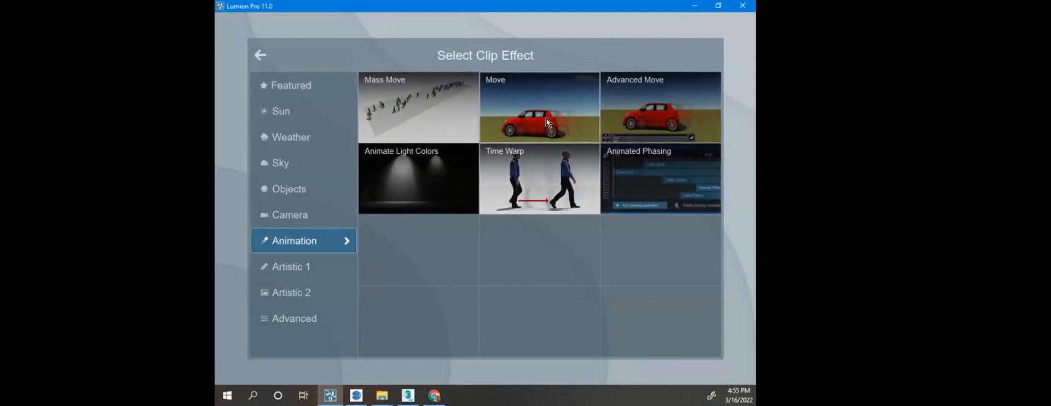
left_click(575, 208)
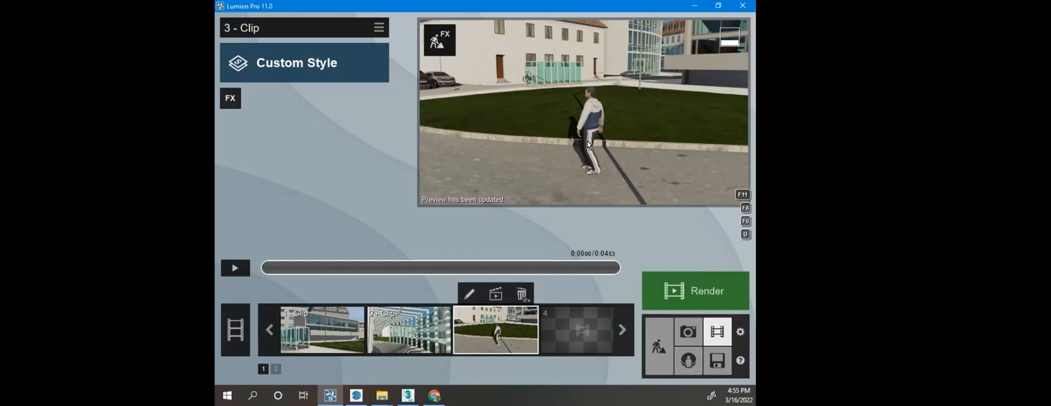
left_click(230, 98)
left_click(550, 120)
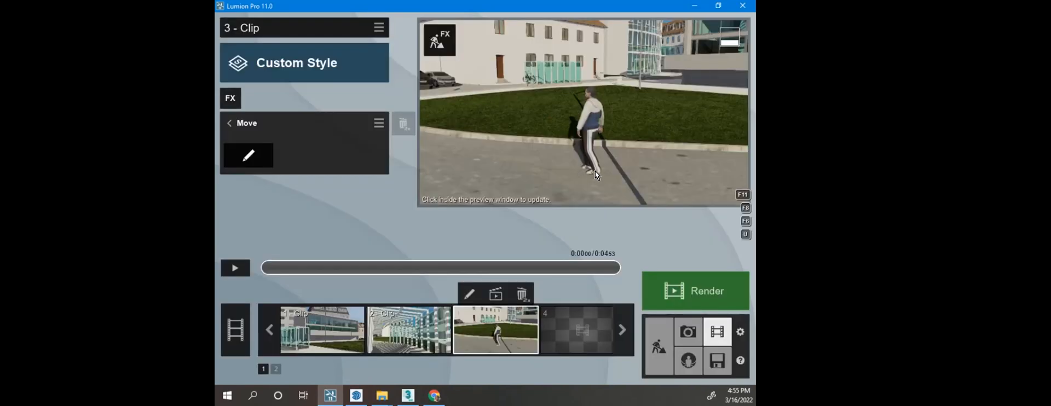
Step: Edit the Move effect, set the walking man's start position back along the paving and compare it with his end position
left_click(268, 155)
right_click_drag(497, 299, 591, 383)
right_click_drag(710, 229, 612, 274)
left_click_drag(579, 198, 258, 250)
middle_click_drag(257, 249, 410, 249)
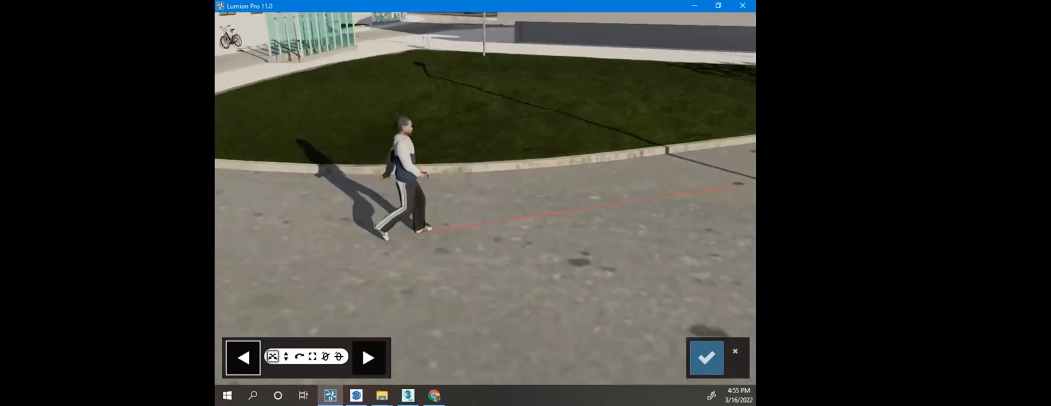
right_click_drag(410, 250, 473, 186)
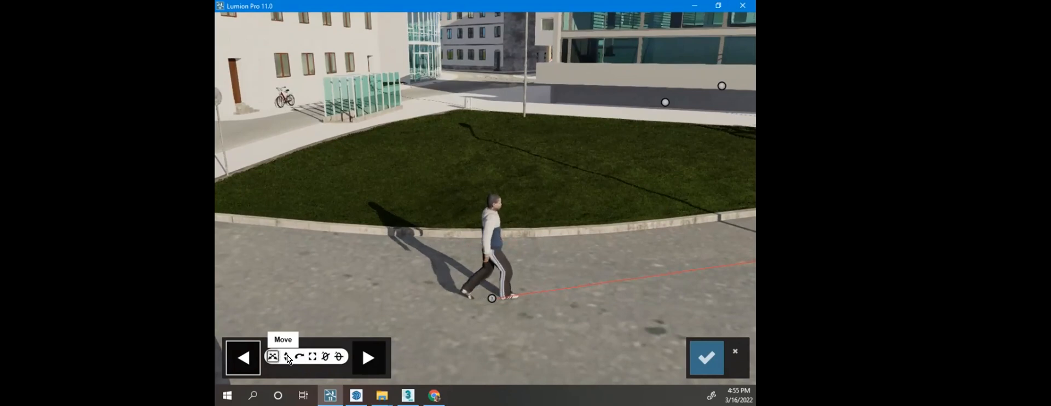
left_click(375, 357)
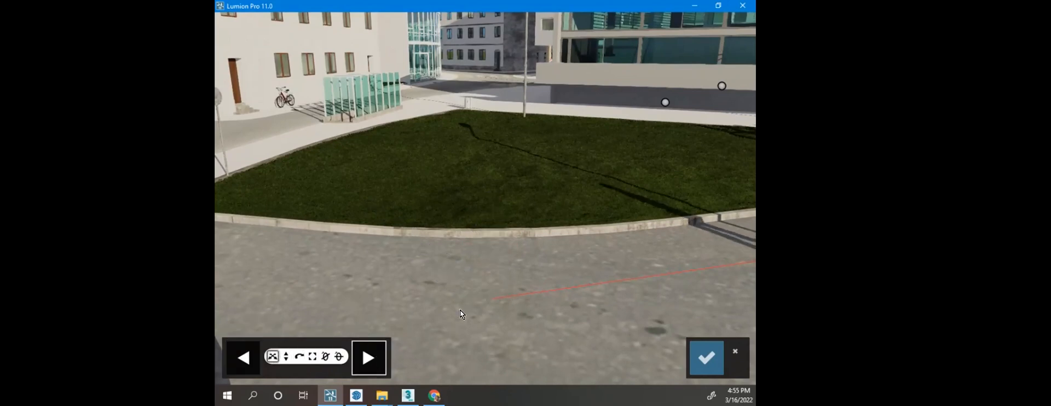
left_click(244, 357)
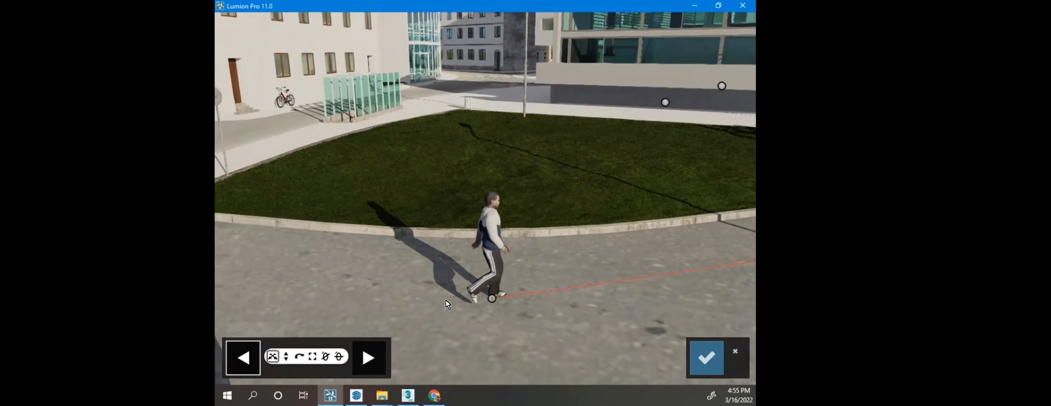
Step: Try start positions for the man farther back and closer along the paving edge
left_click_drag(491, 298, 219, 280)
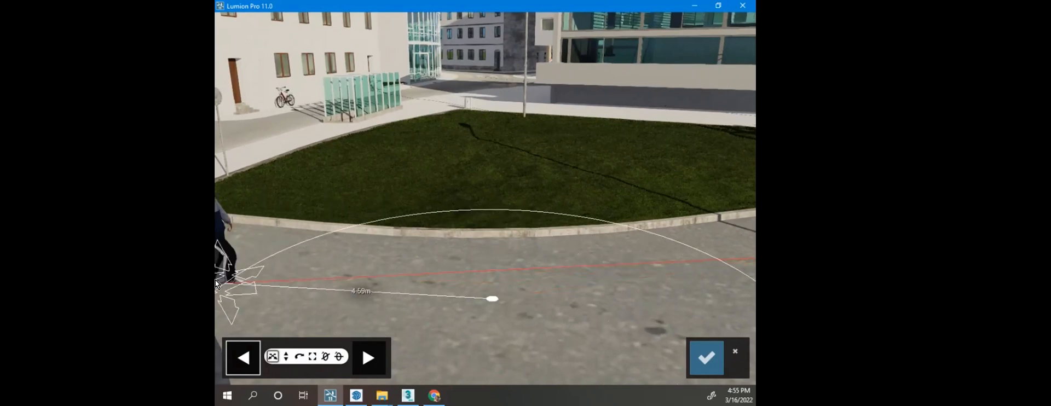
left_click_drag(360, 295, 328, 299)
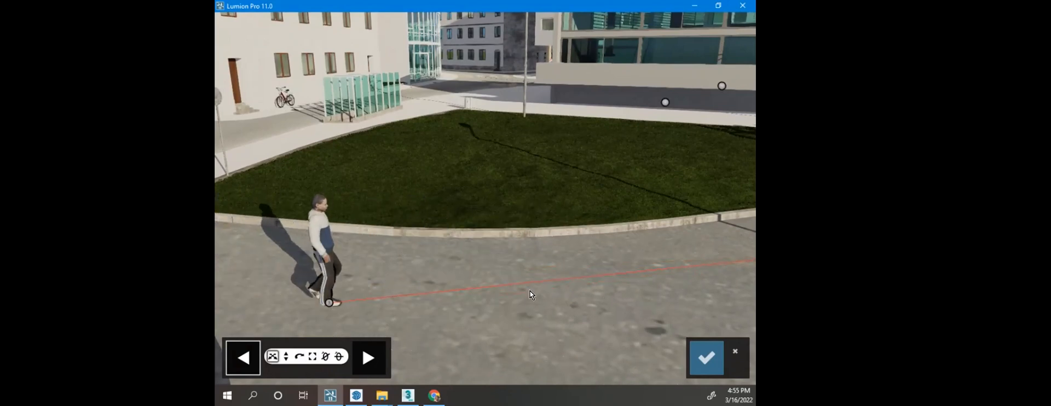
right_click_drag(328, 298, 318, 323)
middle_click_drag(558, 230, 558, 305)
right_click_drag(558, 305, 369, 299)
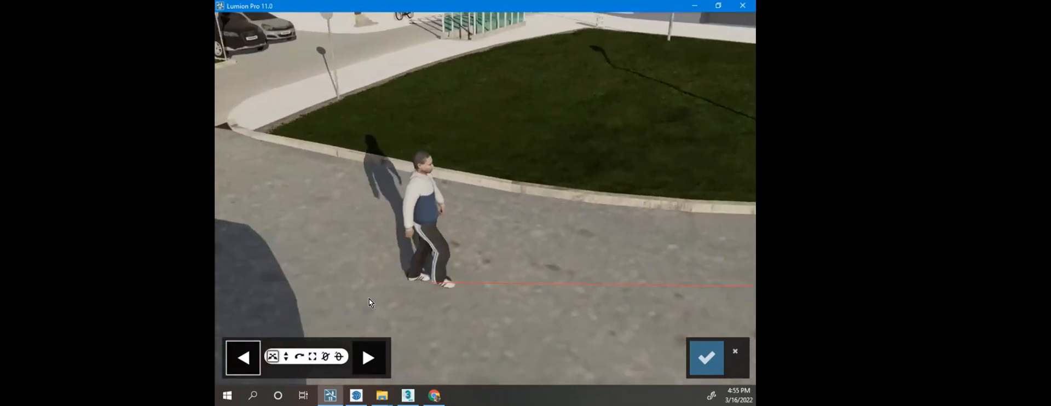
left_click_drag(408, 272, 622, 290)
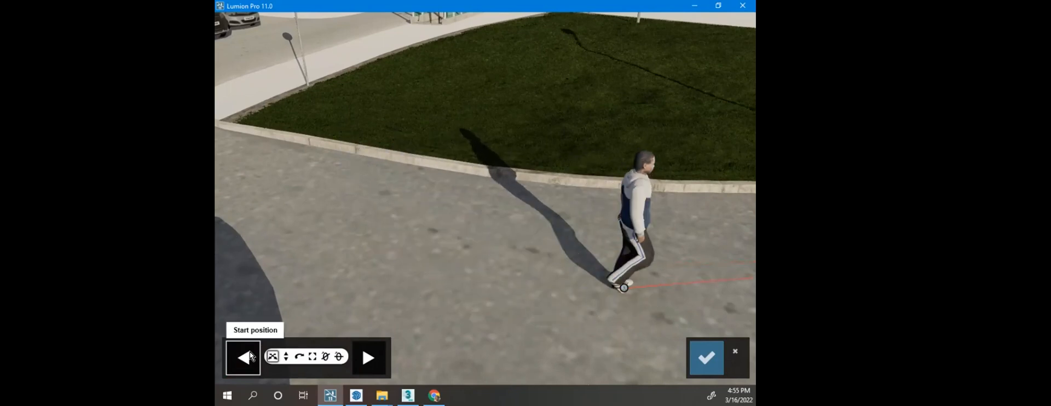
Step: Compare the end and start positions, and place the man's start point behind him on the paving alongside the lawn curb
left_click(368, 358)
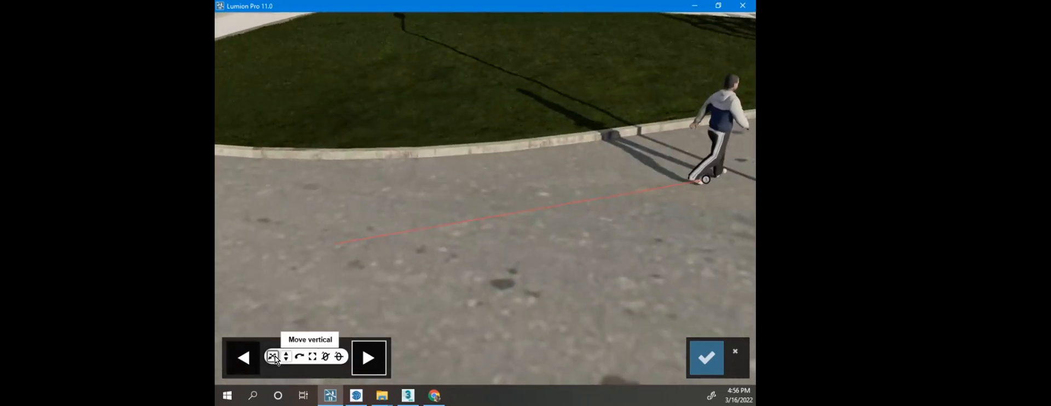
left_click(251, 355)
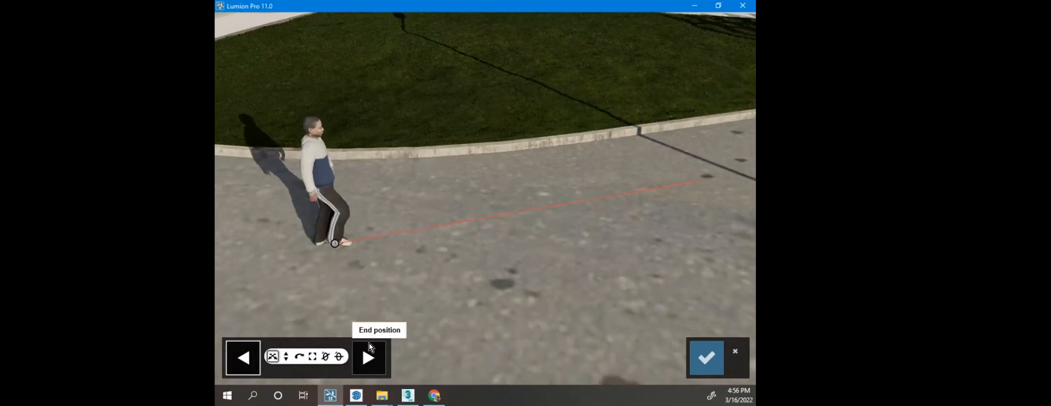
left_click_drag(335, 244, 658, 203)
right_click_drag(658, 203, 646, 199)
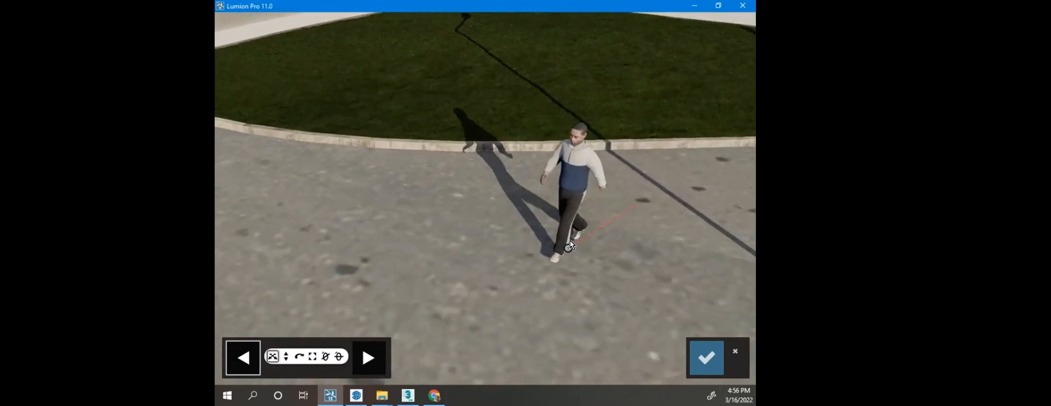
left_click_drag(565, 246, 328, 221)
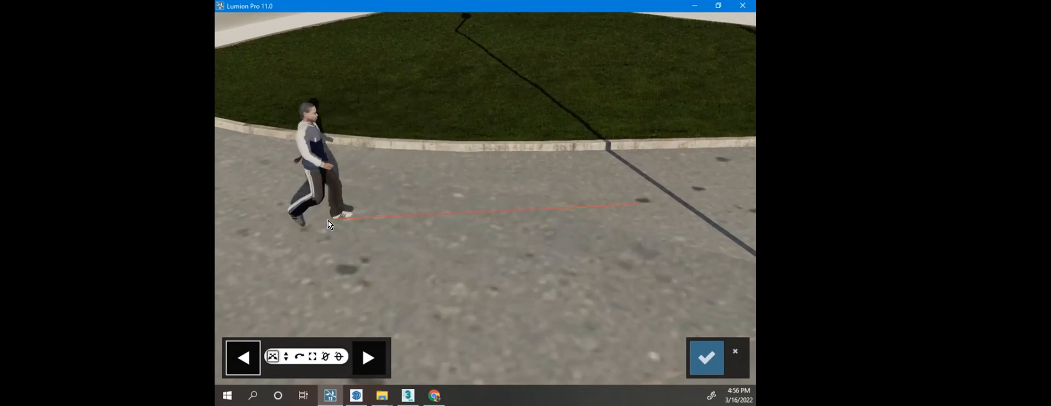
Step: Check the man's end position, save the Move effect and play clip 3
left_click(369, 366)
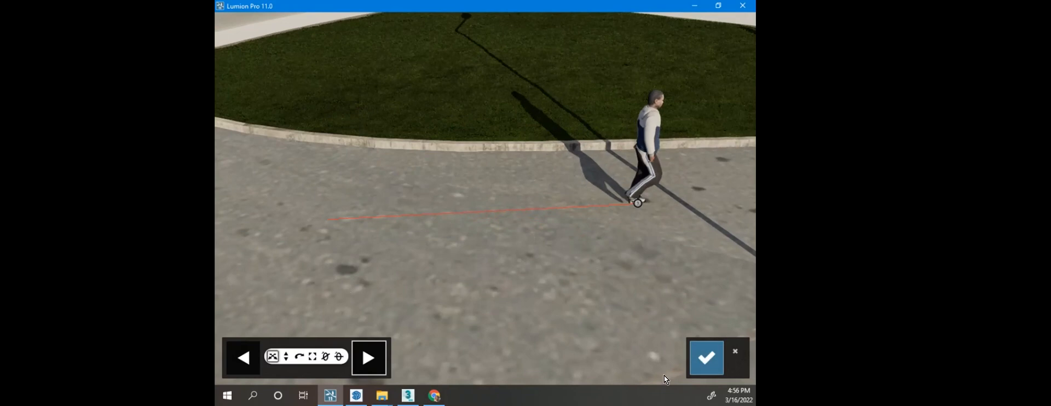
left_click(706, 358)
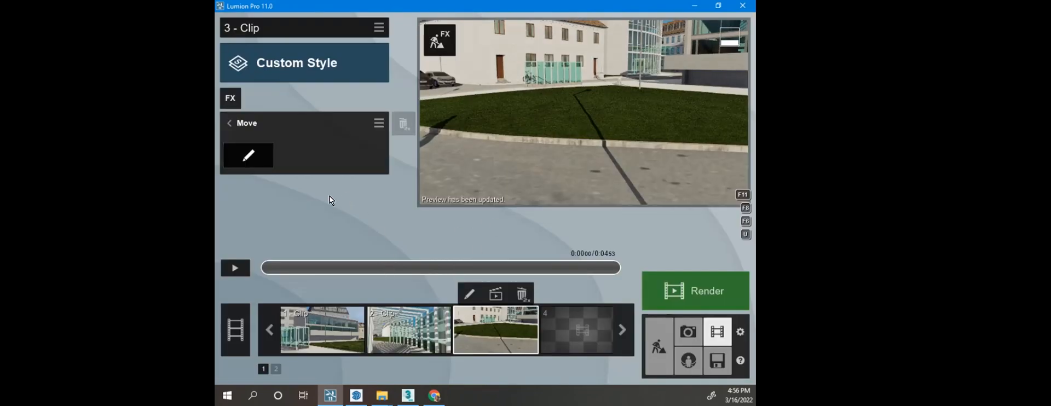
left_click(226, 267)
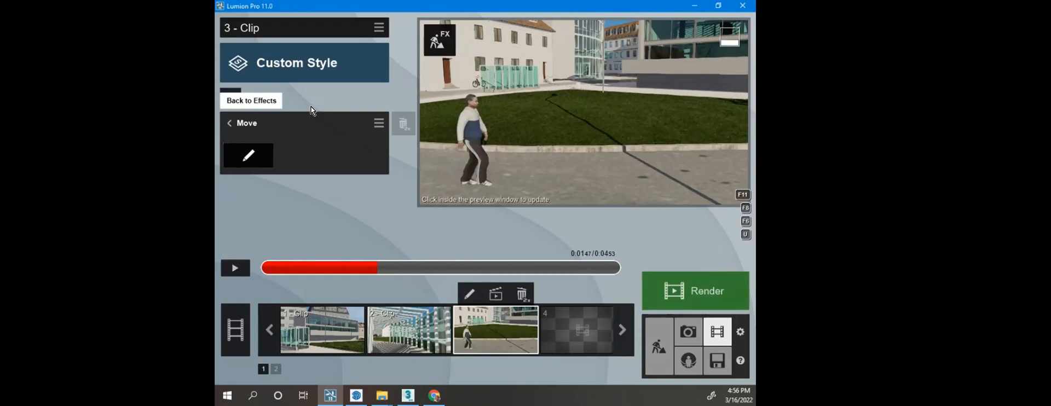
Step: Edit the Move effect and try end positions for the walking man at both ends of the paving beside the lawn
left_click(248, 156)
mouse_move(497, 241)
right_mouse_down()
mouse_move(514, 339)
mouse_move(427, 257)
mouse_move(438, 246)
mouse_move(630, 285)
mouse_move(504, 229)
right_mouse_up()
left_click(562, 203)
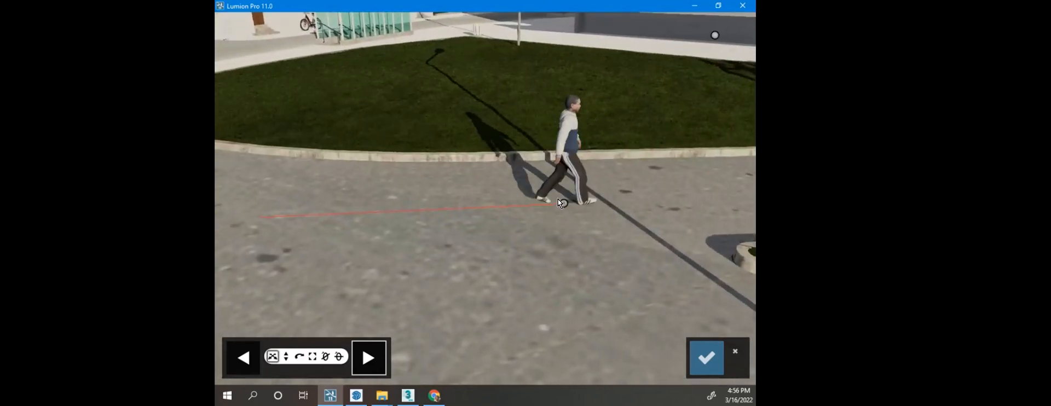
left_click_drag(561, 199, 223, 190)
right_click_drag(274, 232, 294, 195)
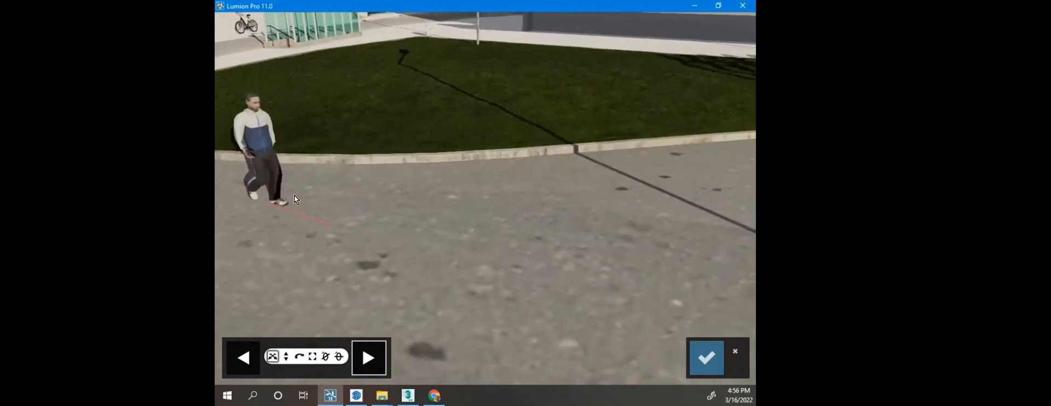
left_click_drag(266, 195, 596, 182)
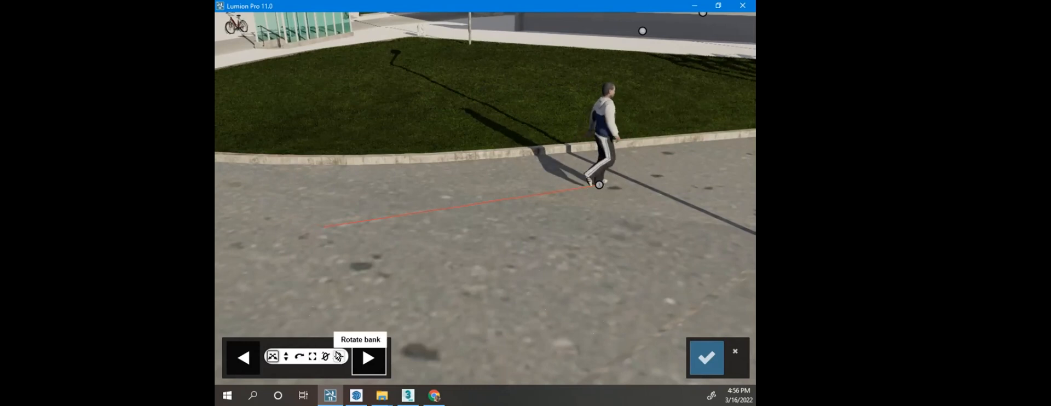
Step: Try to rotate the walking man's heading at his end and start positions, and compare the two positions
left_click(338, 356)
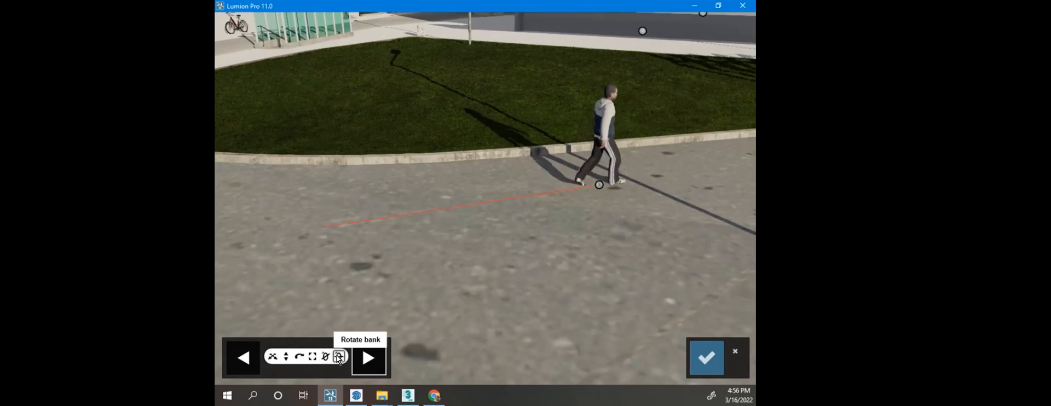
left_click(301, 356)
left_click_drag(597, 181, 446, 205)
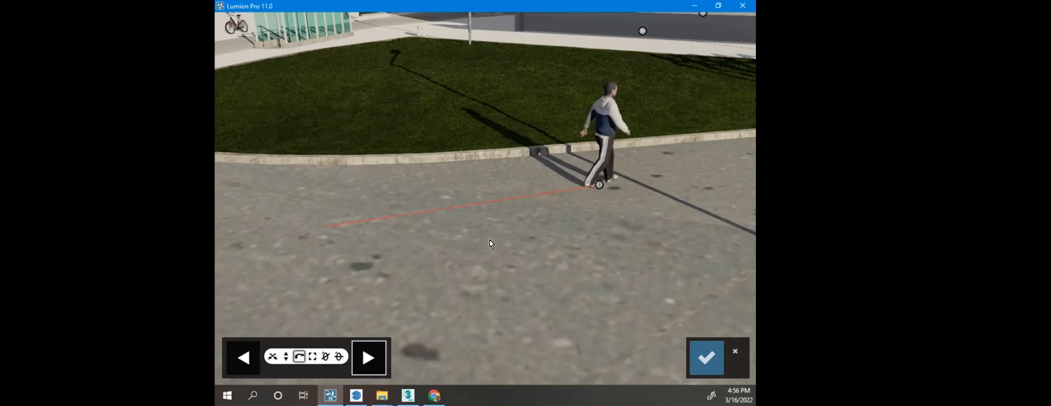
left_click(251, 353)
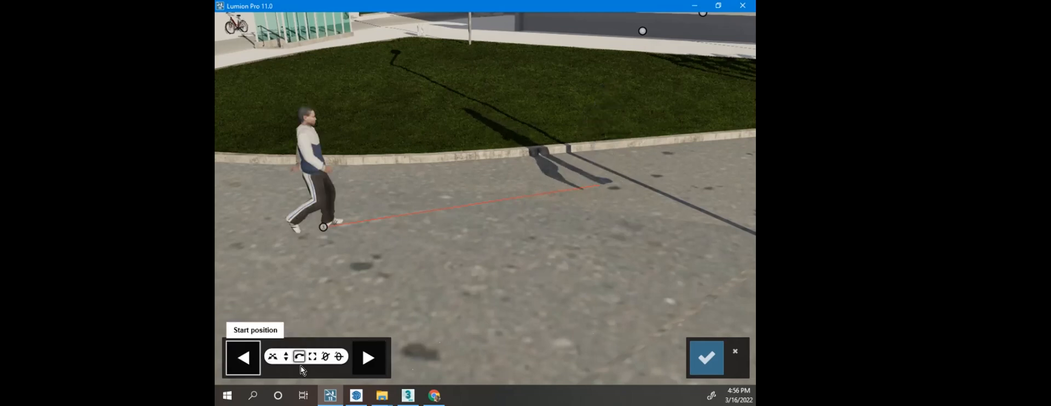
left_click(273, 357)
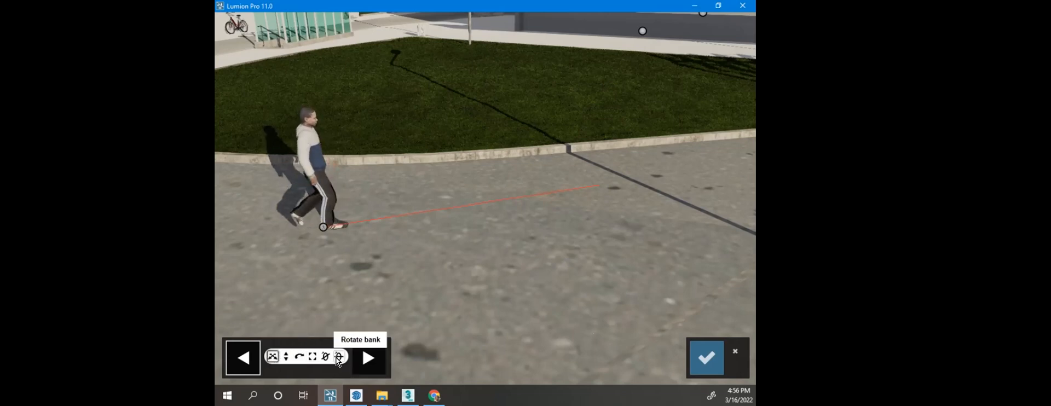
left_click(297, 355)
left_click_drag(323, 229, 421, 261)
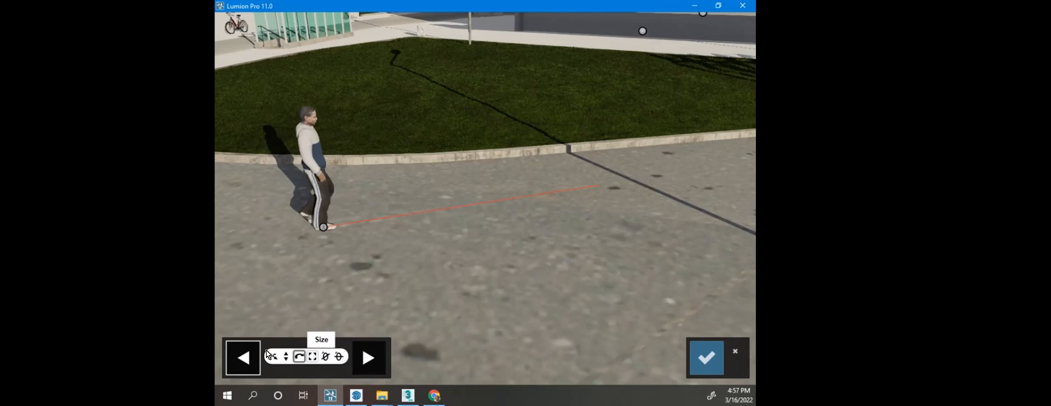
left_click(364, 357)
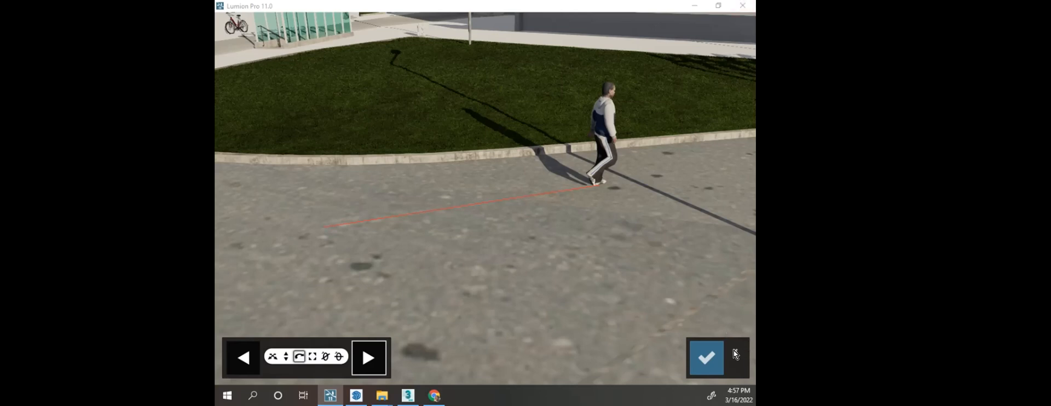
Step: Discard the current Move edits and remove the Move effect from clip 3
left_click(735, 353)
left_click(740, 361)
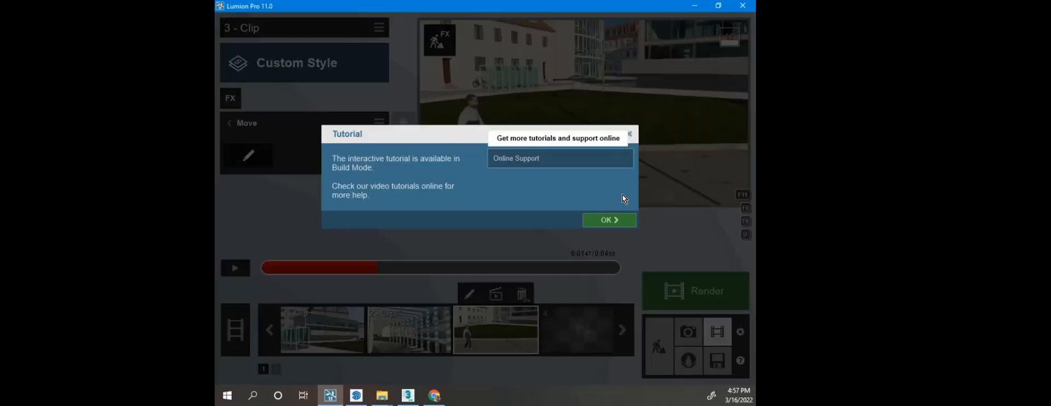
left_click(629, 133)
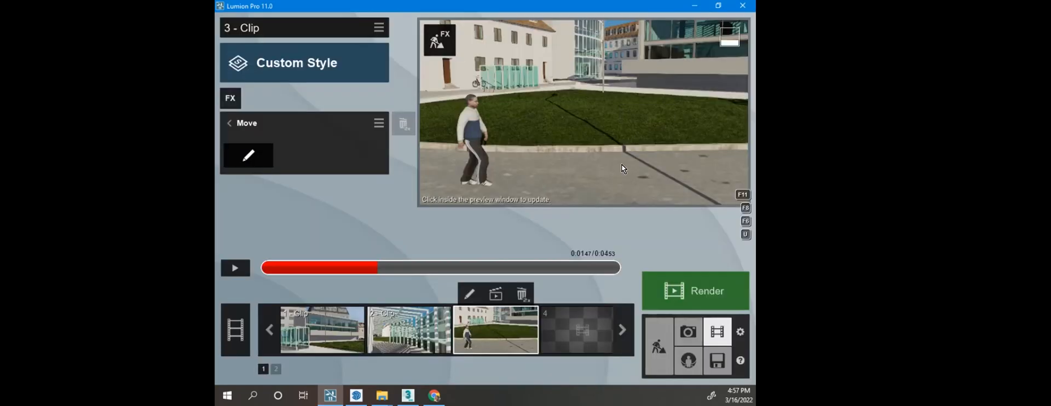
left_click(230, 124)
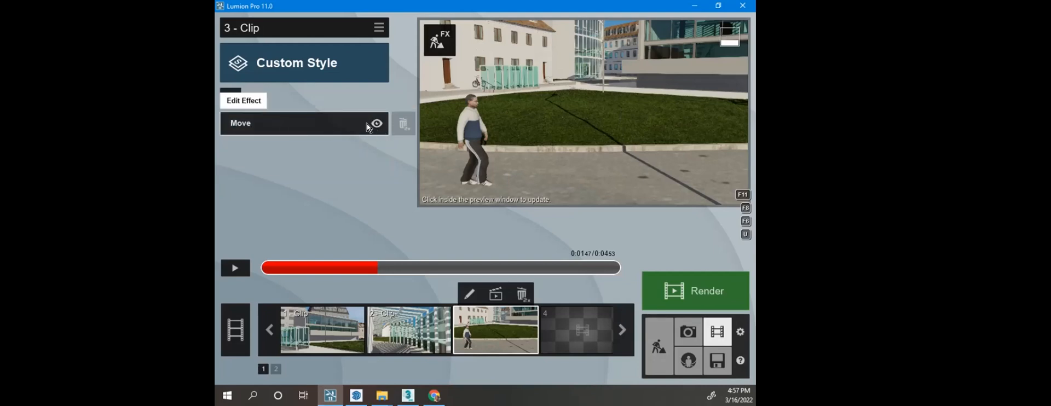
double_click(401, 122)
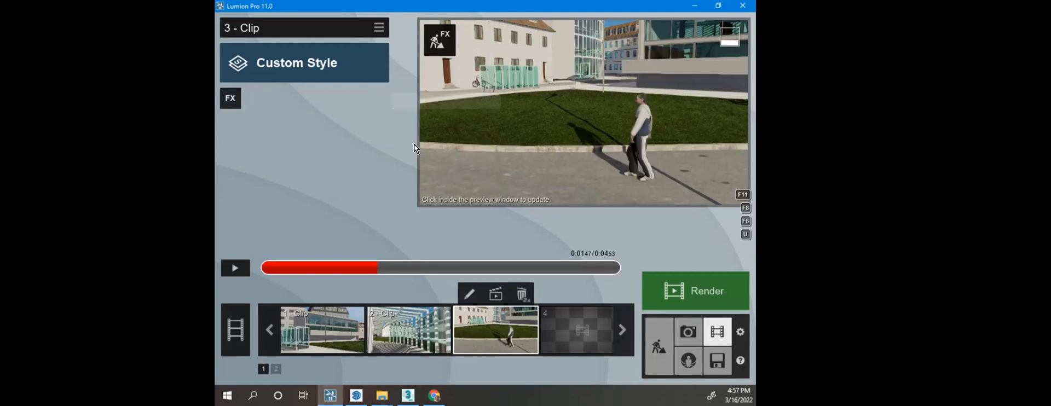
left_click(229, 98)
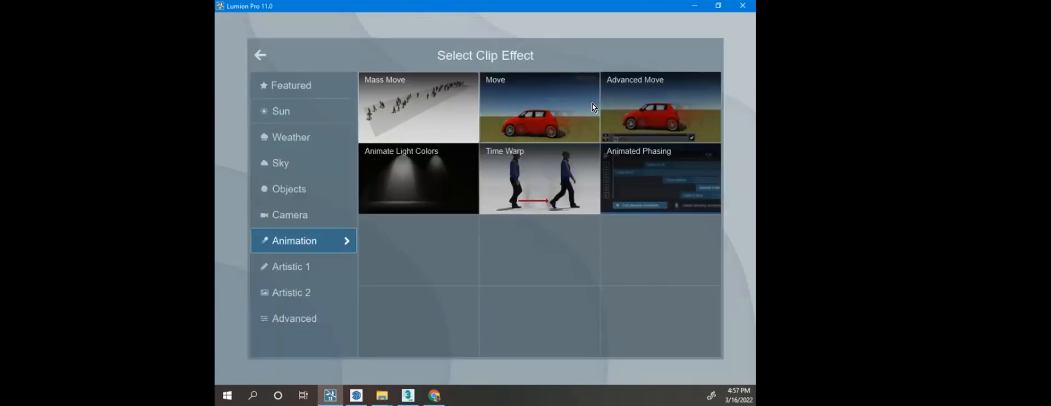
left_click(528, 107)
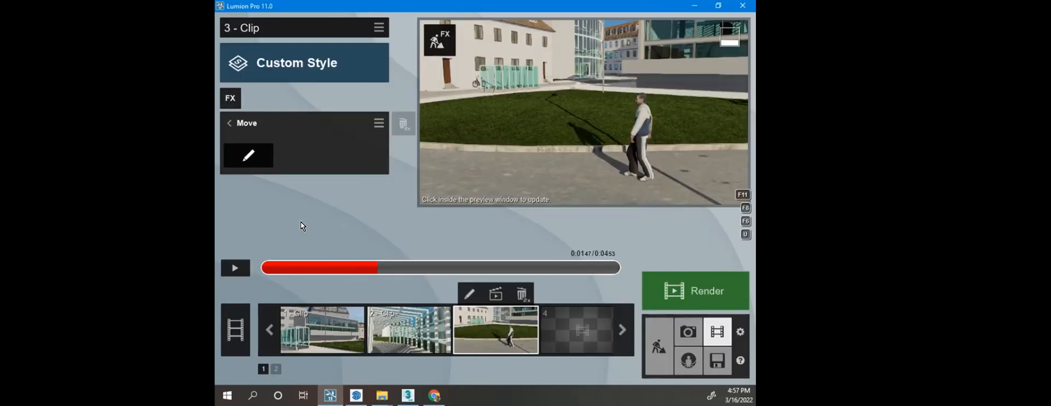
left_click(228, 124)
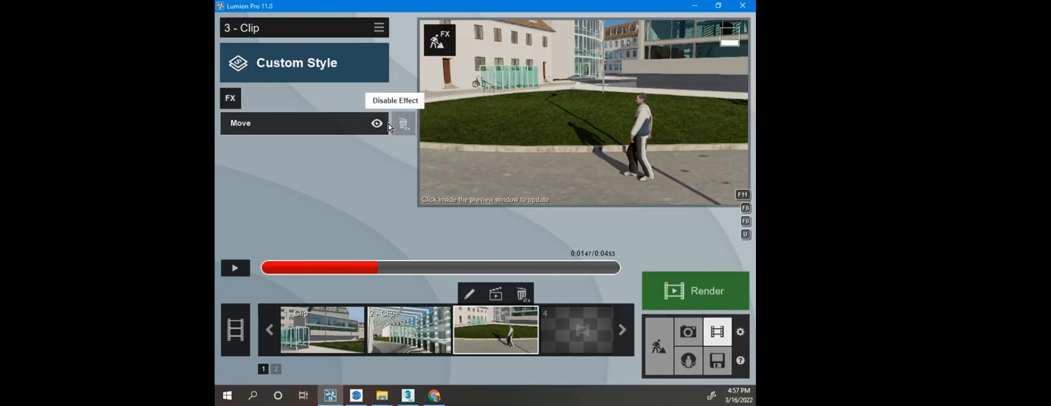
double_click(409, 123)
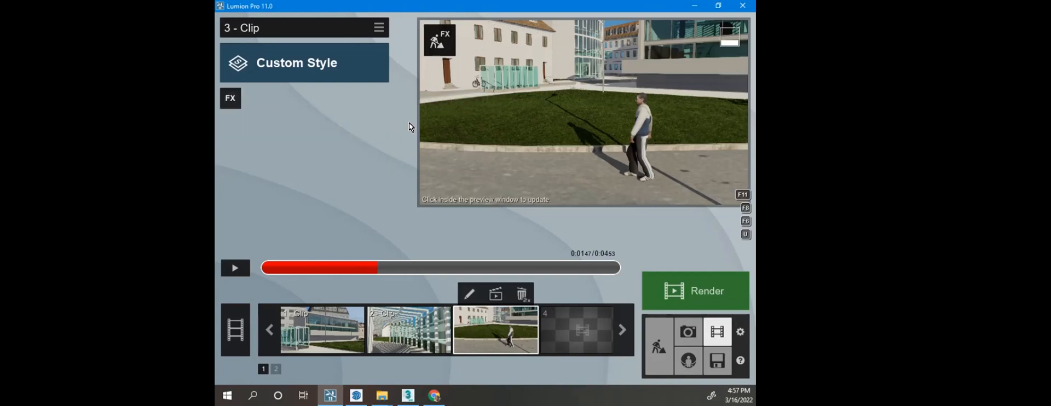
Step: Add the Advanced Move animation effect to clip 3 and select the walking man on the paving for editing
left_click(230, 100)
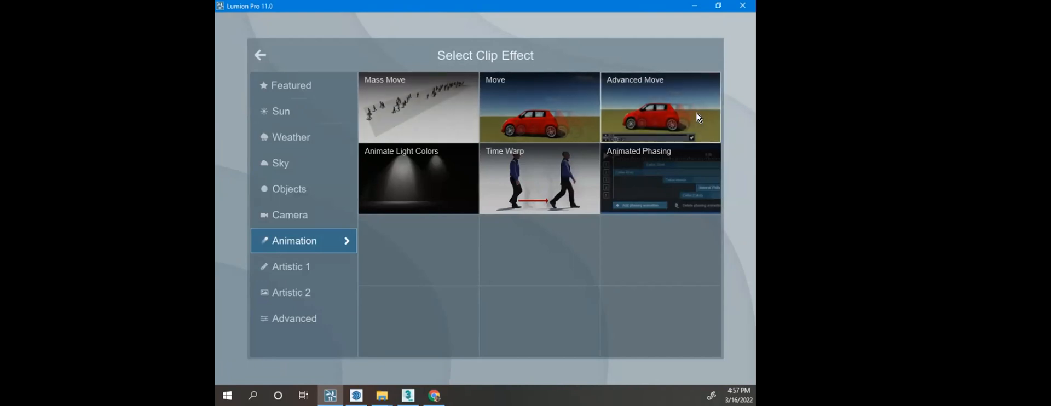
left_click(637, 104)
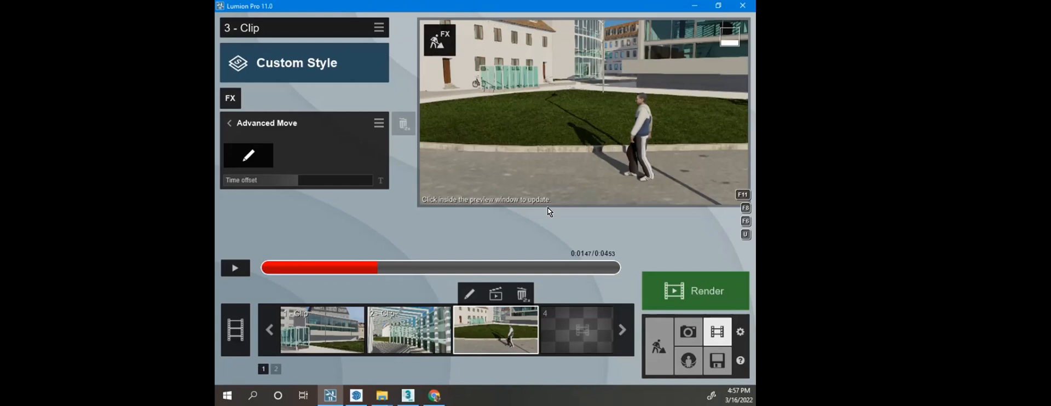
left_click(250, 156)
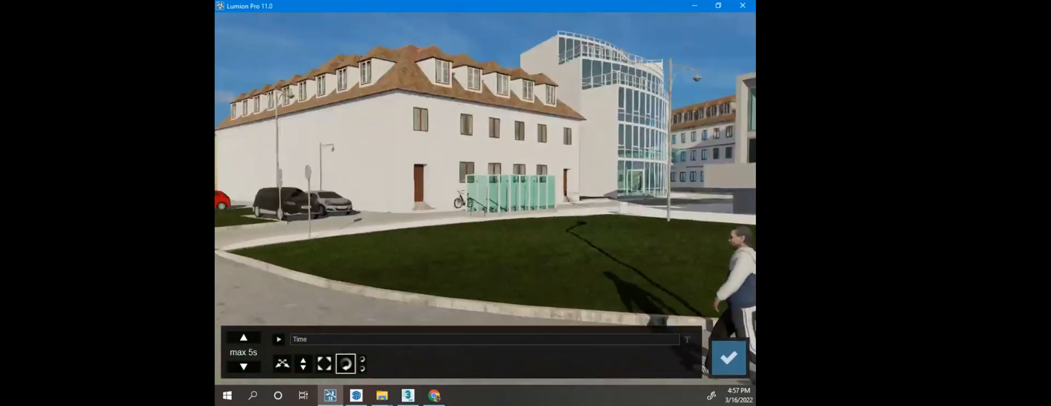
right_click_drag(485, 197, 588, 268)
middle_click_drag(490, 205, 490, 181)
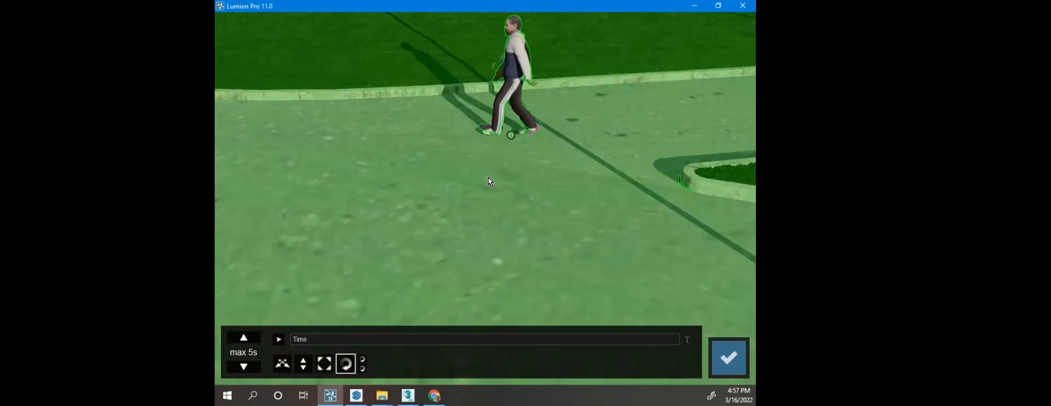
left_click_drag(511, 135, 338, 142)
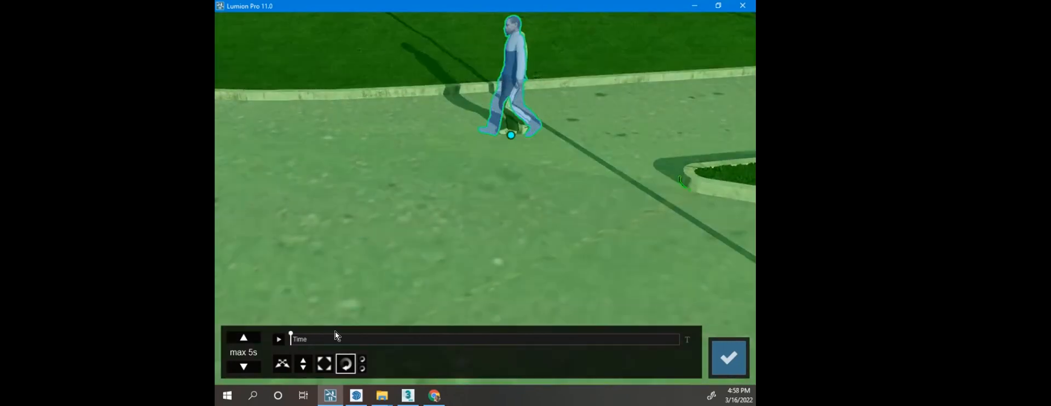
Step: Try moving the man along the paving at the start of the timeline, and farther ahead at time 1.0
left_click(283, 362)
left_click_drag(511, 136, 295, 147)
right_click_drag(295, 147, 388, 159)
key("q")
left_click_drag(292, 333, 368, 334)
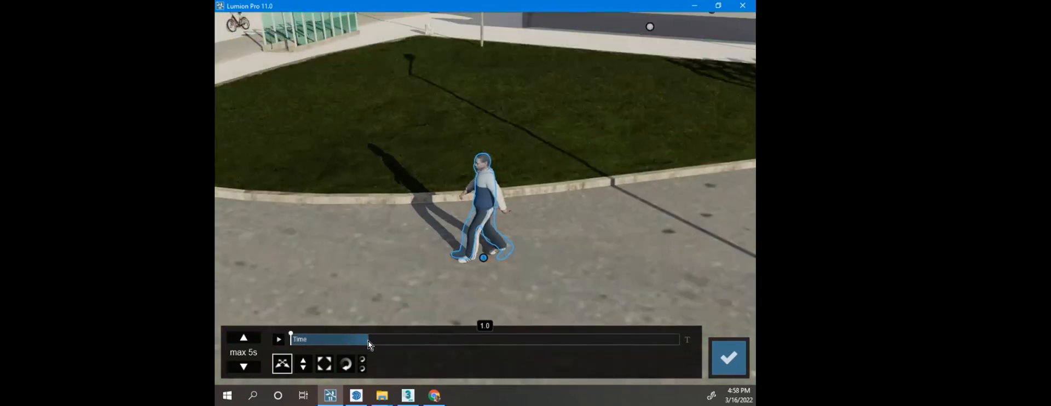
left_click_drag(472, 262, 267, 268)
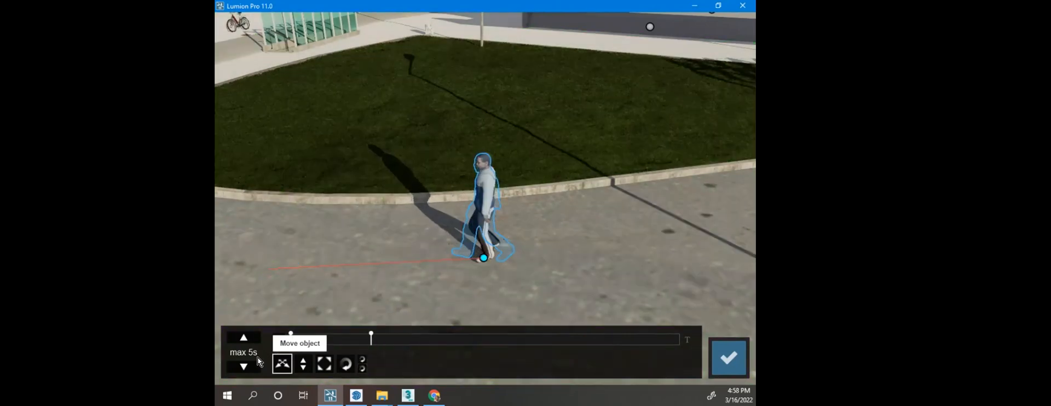
Step: Set the Advanced Move maximum time to 7 s, save it and remove the effect from clip 3
left_click(243, 337)
left_click(243, 336)
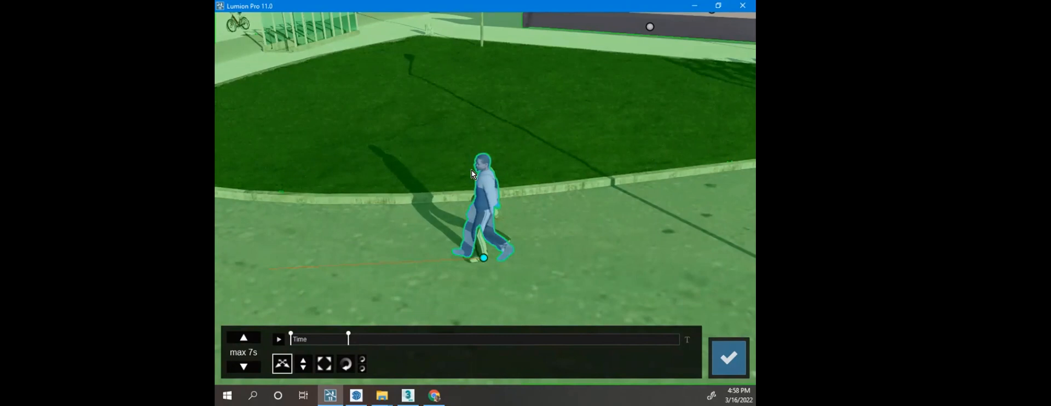
left_click(723, 350)
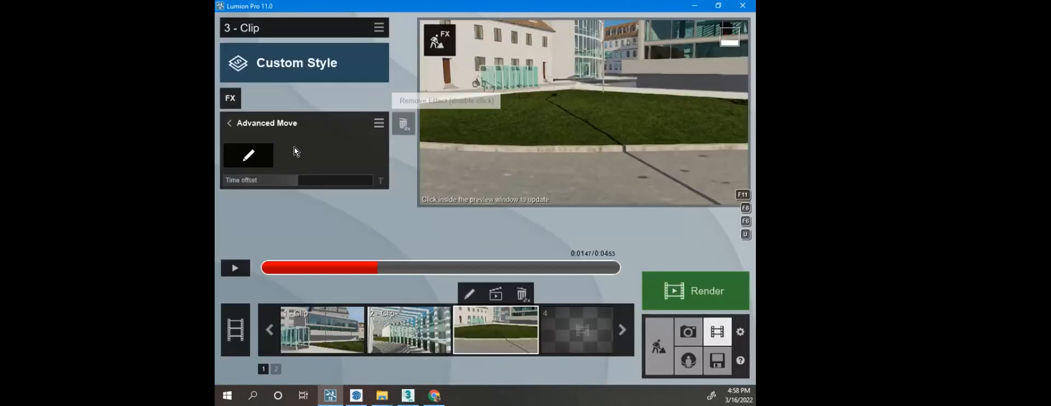
left_click(225, 122)
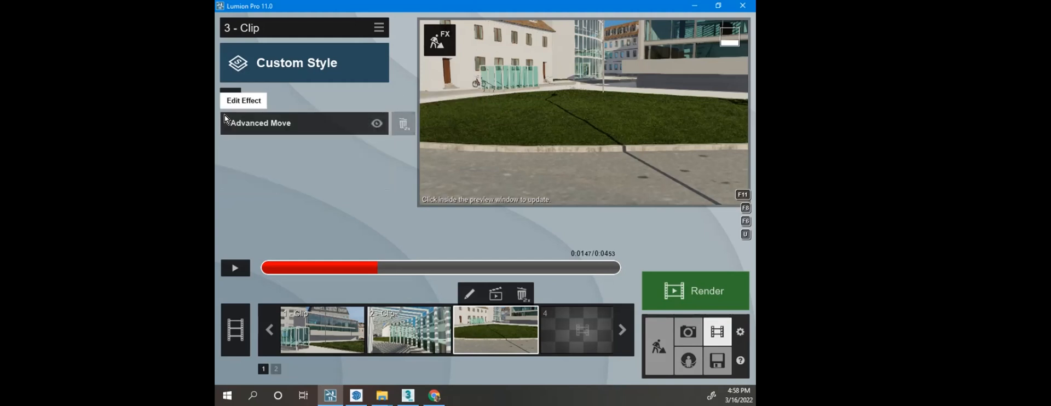
double_click(395, 123)
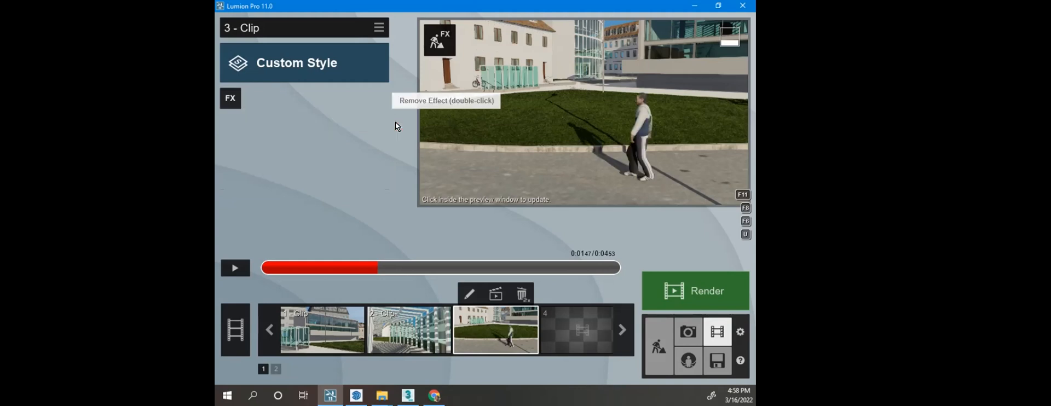
Step: Add the Move animation effect to clip 3 and place the walking man's end position ahead of him along the paving
left_click(224, 101)
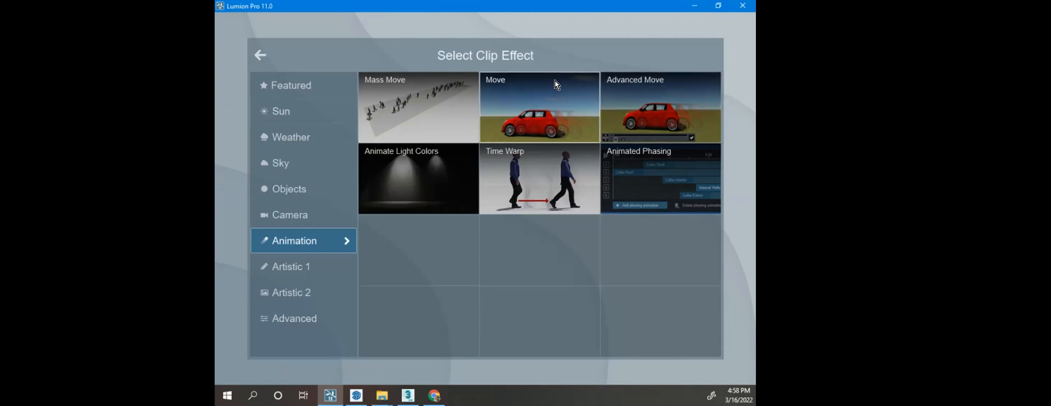
left_click(540, 110)
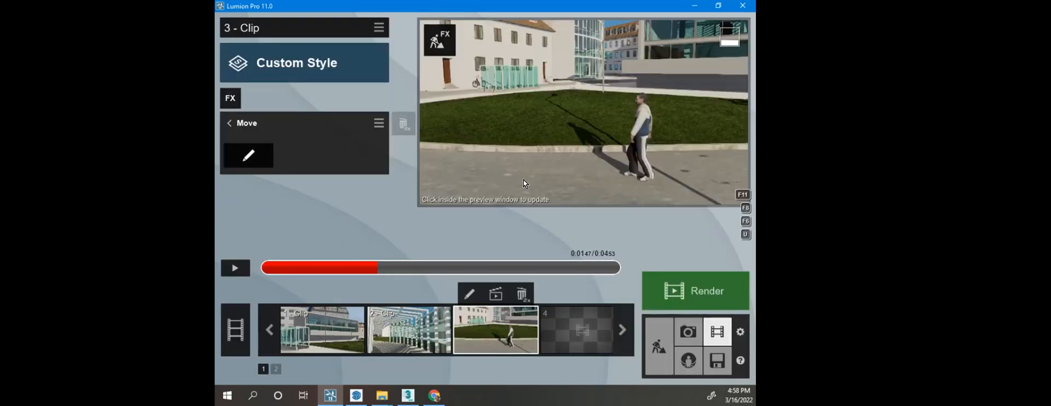
left_click(252, 146)
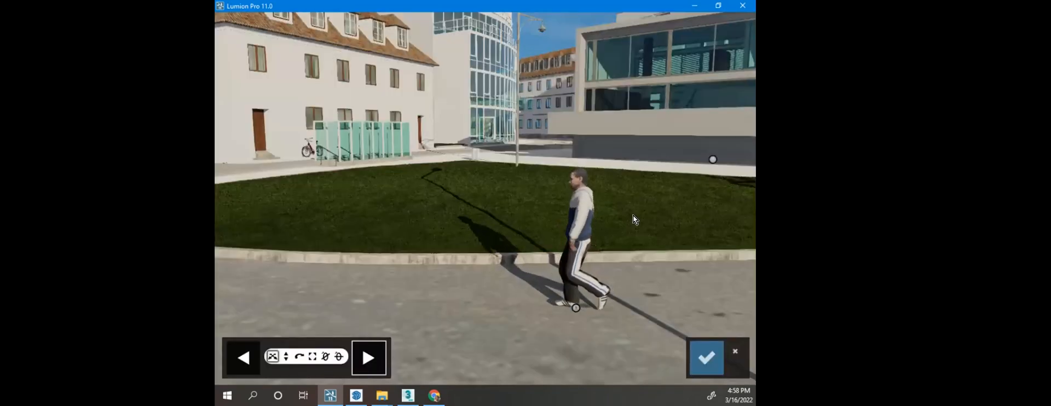
key("s")
key("q")
key("s")
key("a")
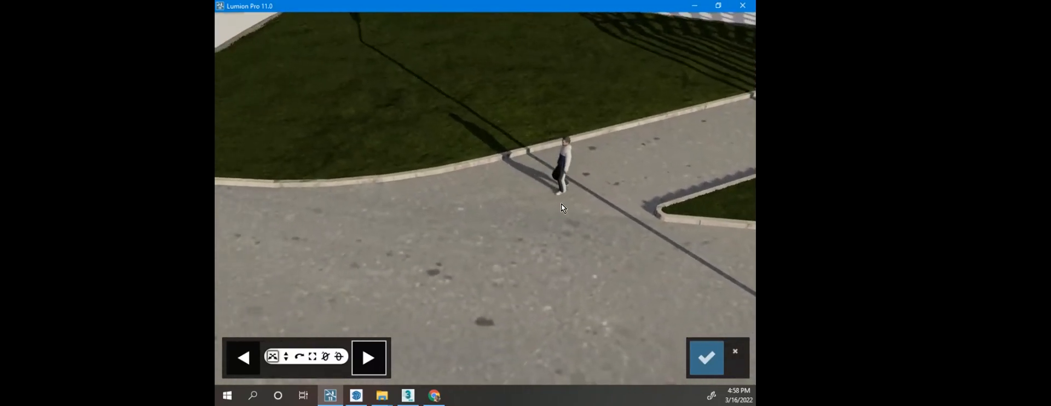
left_click_drag(560, 192, 255, 216)
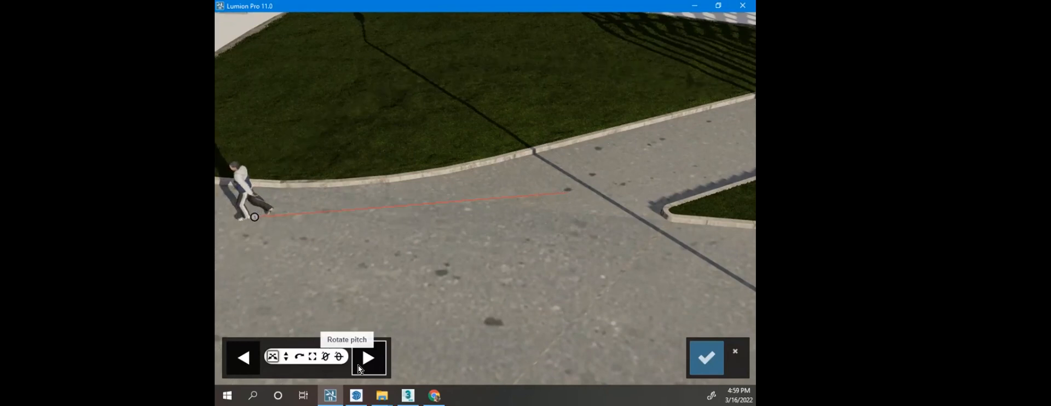
Step: Place the man's start position behind him on the paving, extend his end position farther past the lawn curb, and save the Move effect
left_click(242, 353)
left_click_drag(563, 190, 694, 255)
key("a")
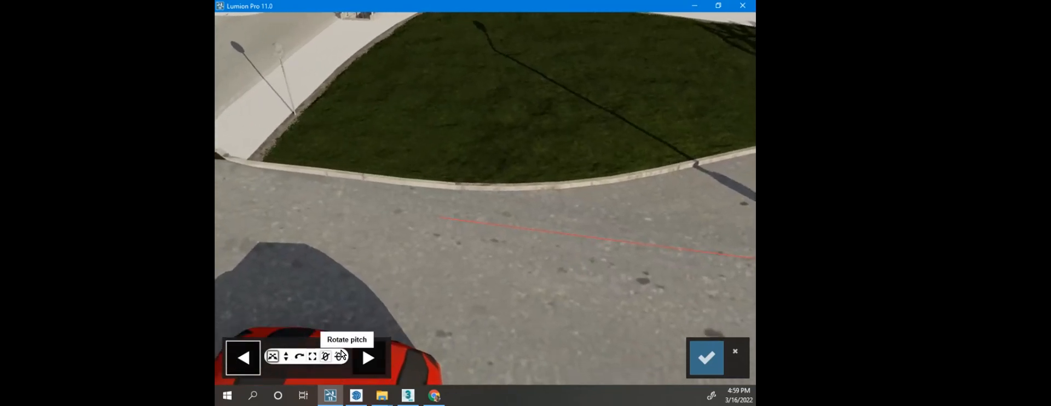
left_click(361, 356)
left_click_drag(424, 226, 295, 215)
right_click_drag(478, 228, 563, 238)
left_click(692, 360)
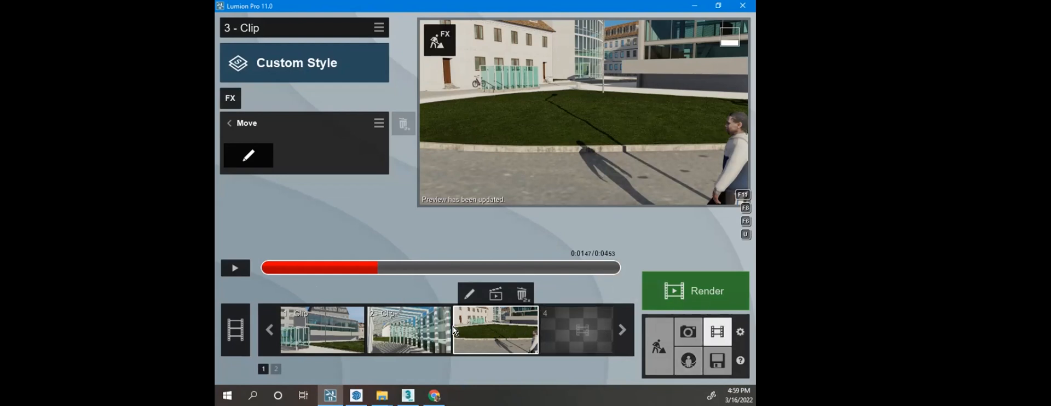
Step: Play back clip 3 to check the walking man's motion against the camera move
left_click(235, 268)
left_click(235, 268)
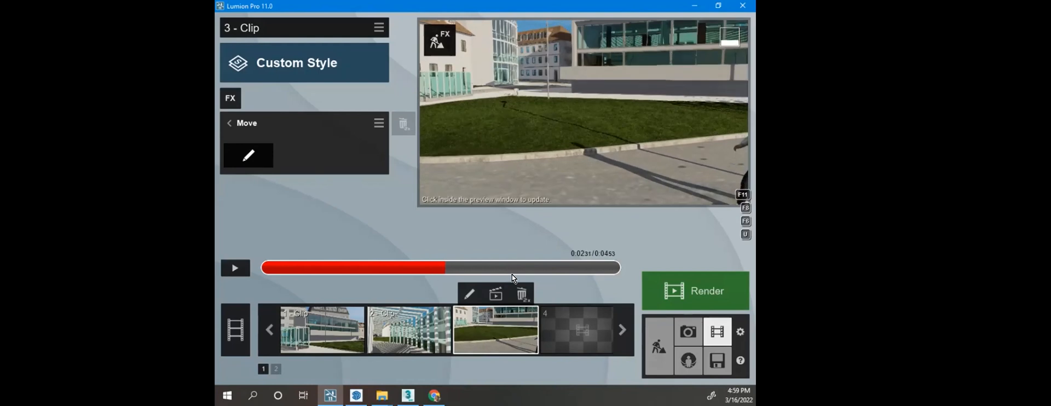
left_click(489, 325)
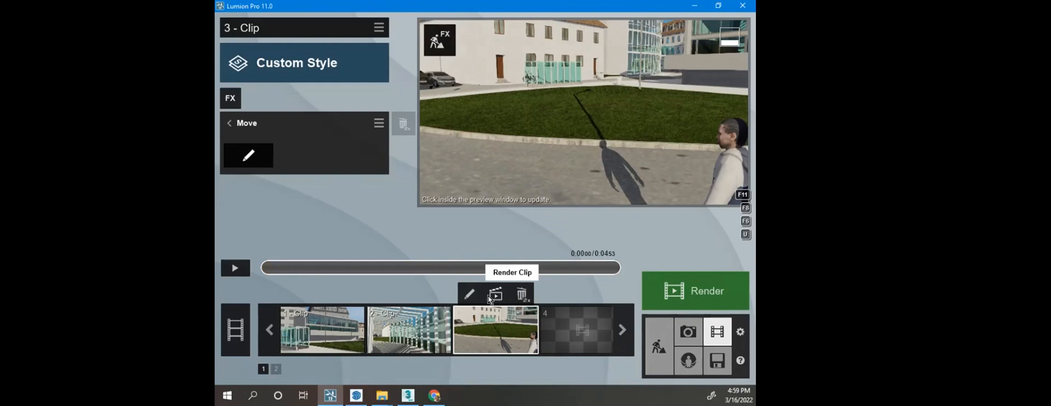
Step: Edit clip 3 and update its first camera keyframe to frame the man near the centre of the view, with the lawn and buildings behind
left_click(471, 296)
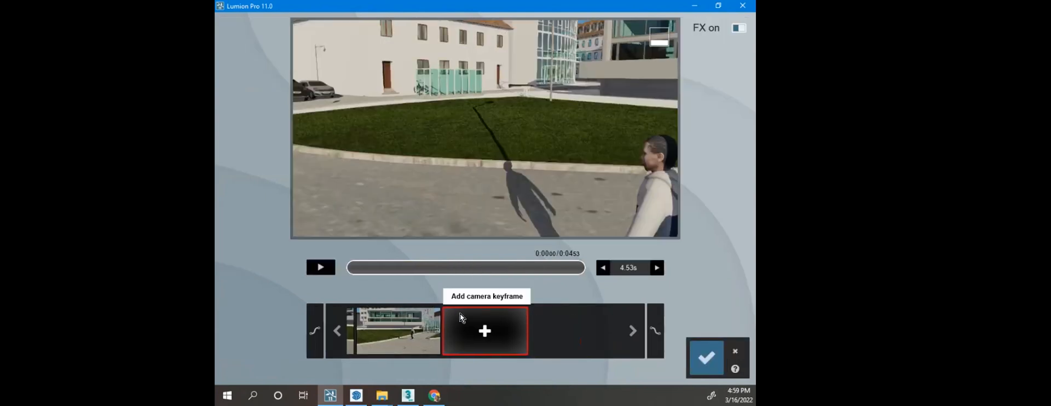
left_click(333, 328)
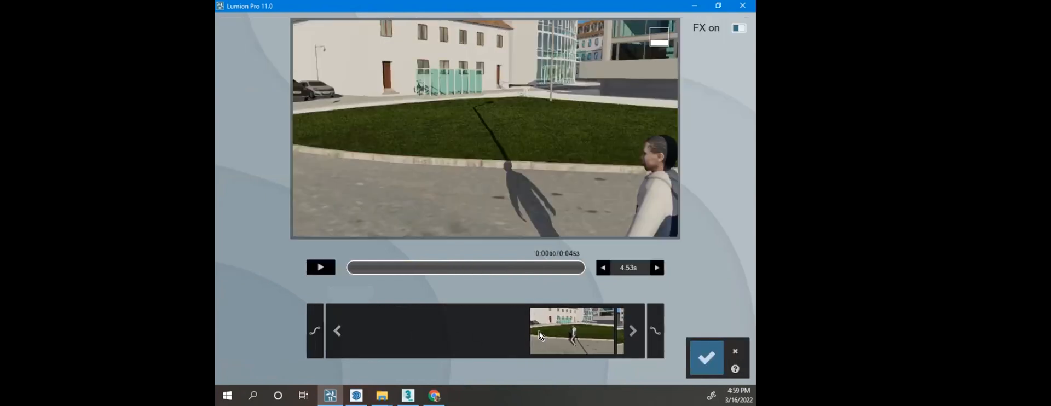
right_click_drag(598, 185, 668, 162)
key("s")
key("e")
key("q")
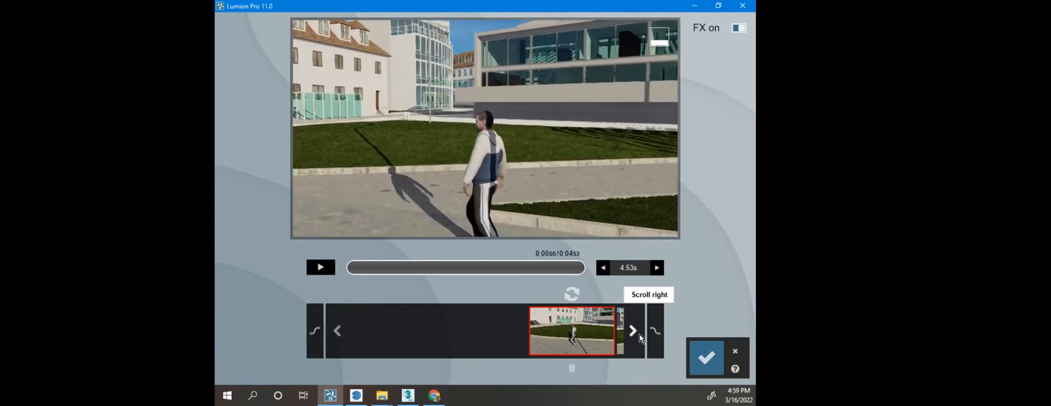
left_click(571, 294)
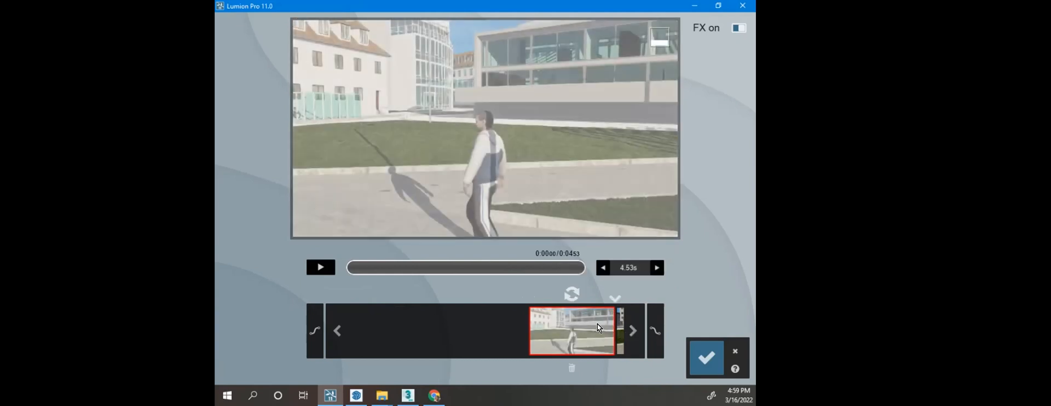
Step: Update the second camera keyframe with a closer full-figure view of the man walking in front of the glazed building
left_click(629, 326)
left_click(547, 324)
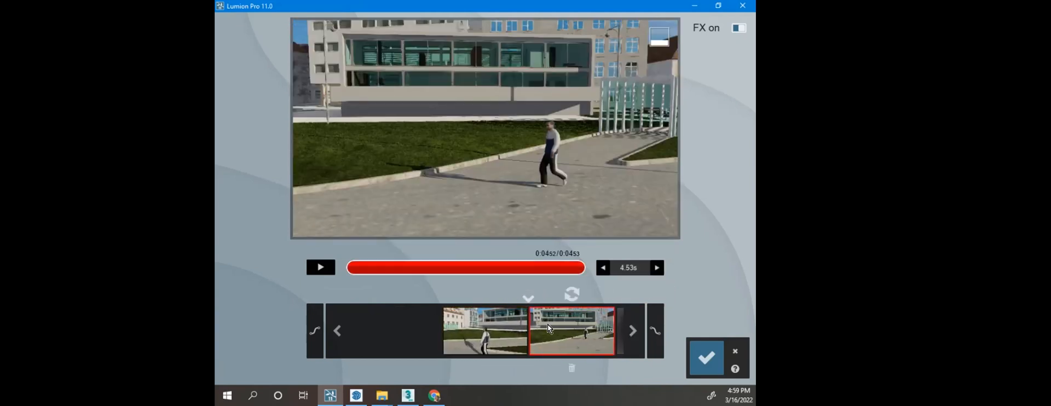
right_click_drag(546, 162, 567, 143)
key("w")
key("d")
key("q")
key("q")
key("e")
key("a")
key("q")
key("e")
key("e")
key("a")
key("d")
right_click_drag(485, 128, 441, 129)
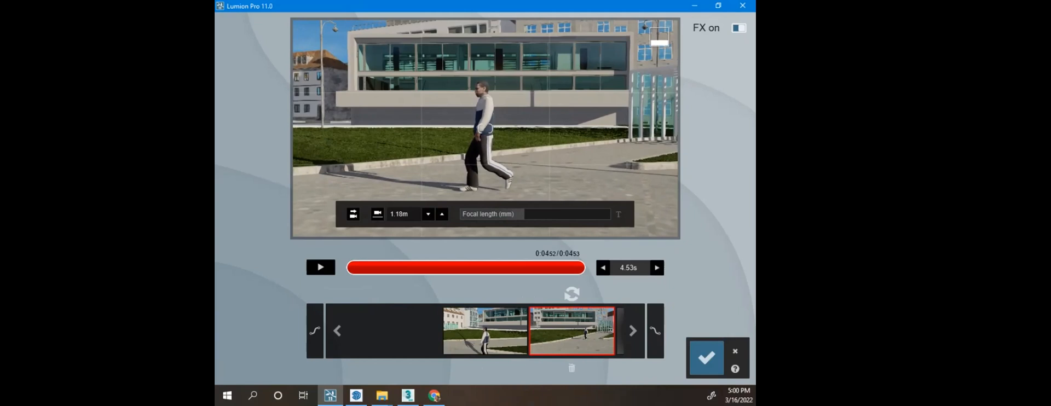
key("q")
left_click(574, 296)
Step: Add a third camera keyframe raised to about 6 m, facing the glazed building across the lawn
left_click(629, 331)
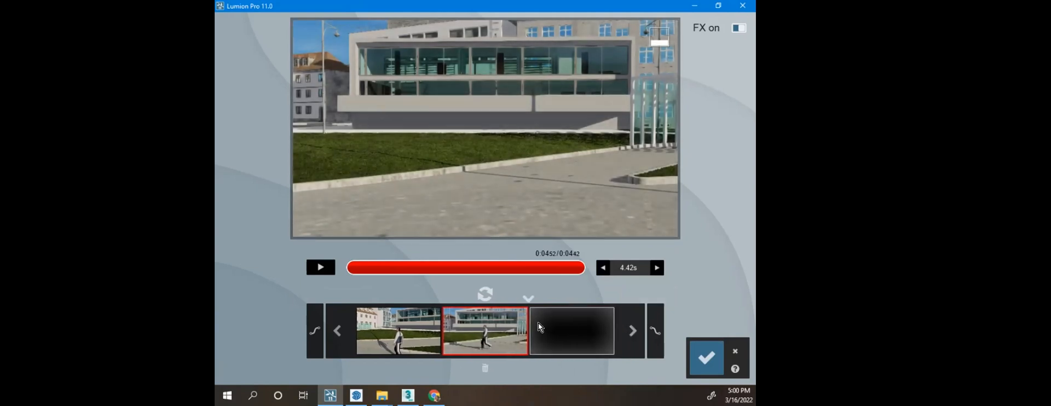
left_click(557, 329)
key("a")
right_click_drag(485, 128, 547, 128)
key("q")
key("s")
key("e")
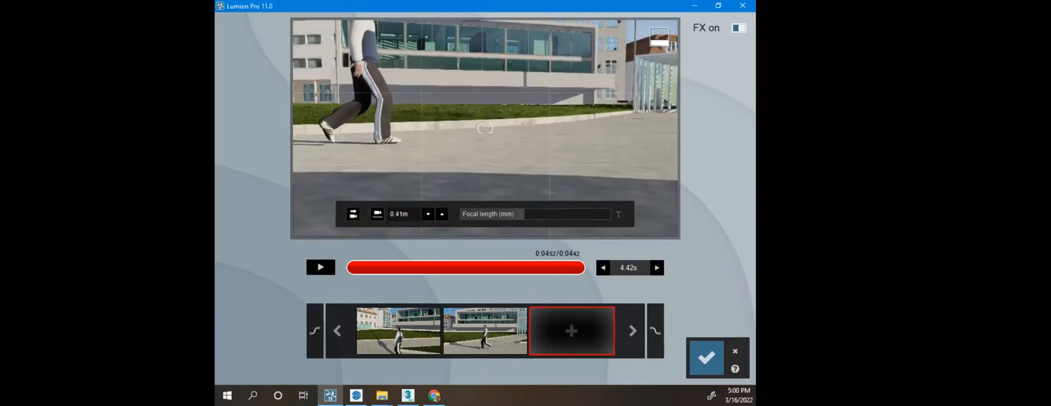
key("q")
right_click_drag(485, 128, 520, 87)
key("q")
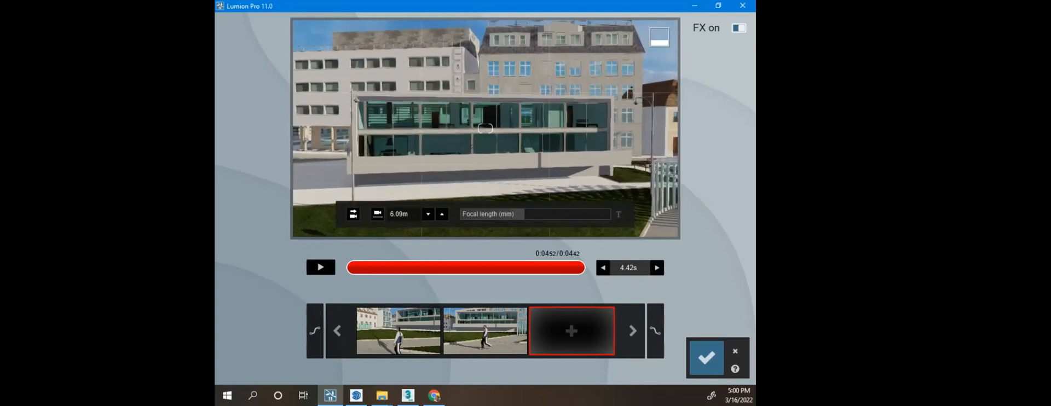
left_click(581, 331)
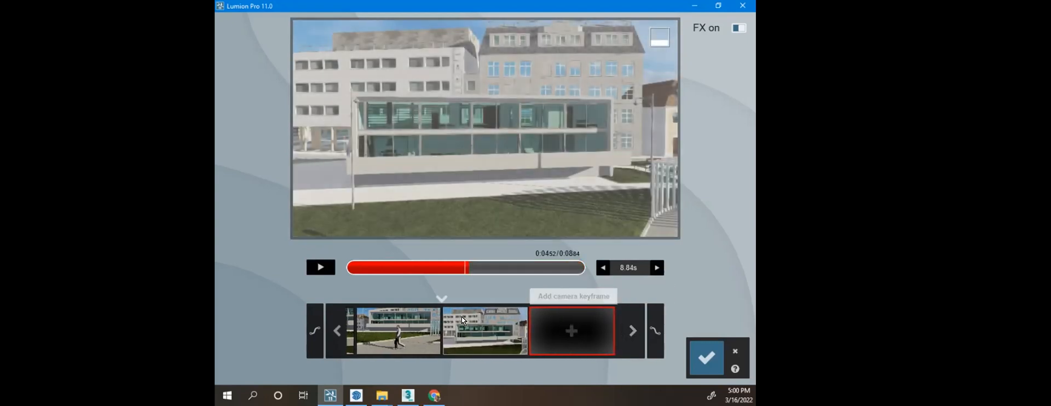
Step: Play back the extended camera path and save the edited clip 3
left_click(317, 267)
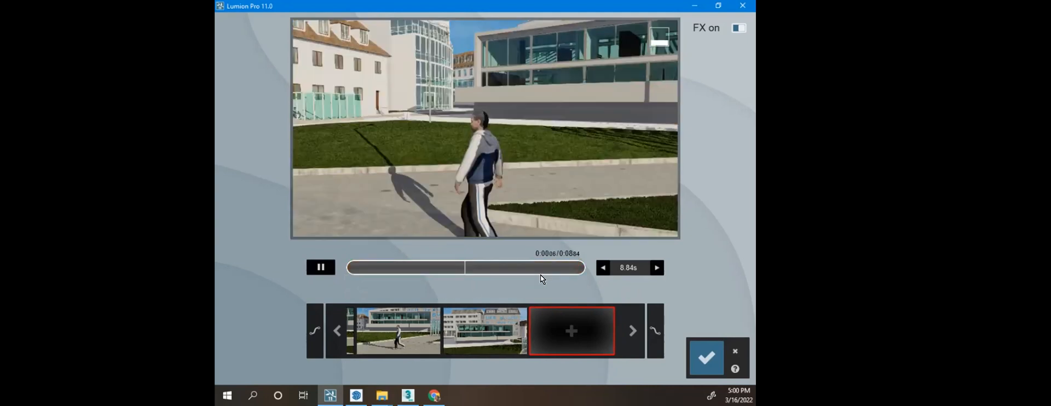
left_click(327, 267)
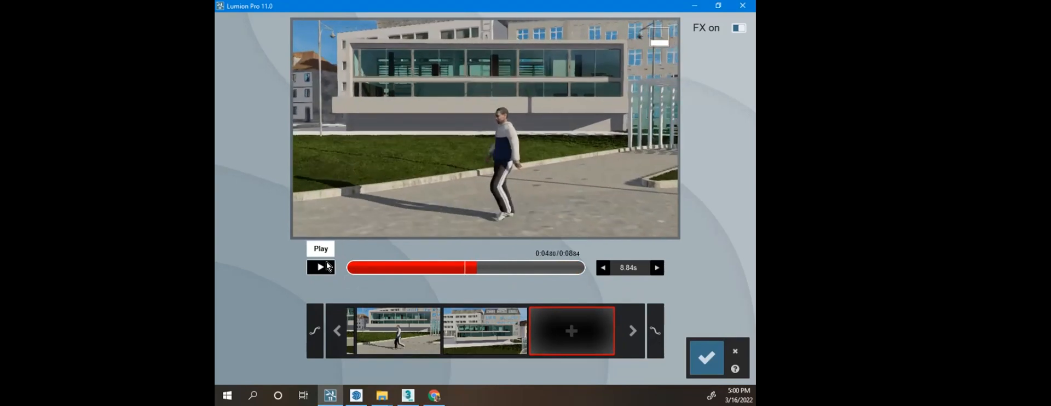
left_click(707, 358)
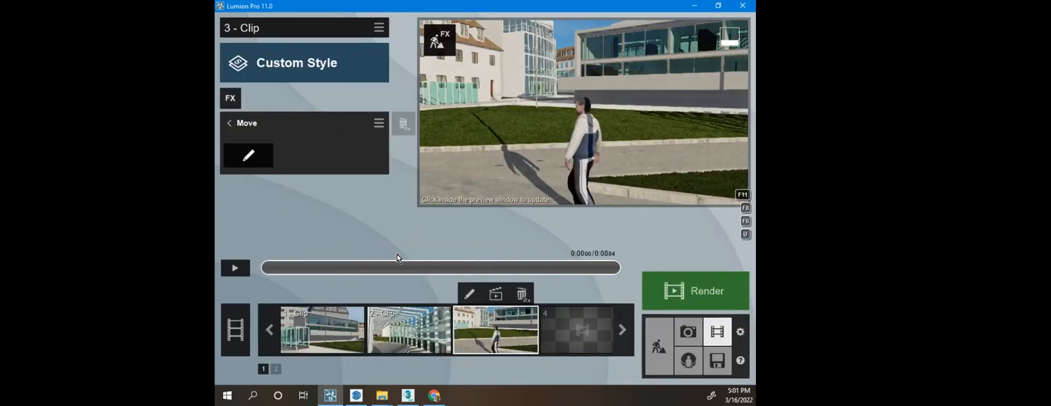
Step: Preview the camera motion of clips 1, 2 and 3, and look at the saved photo views
left_click_drag(304, 267, 604, 265)
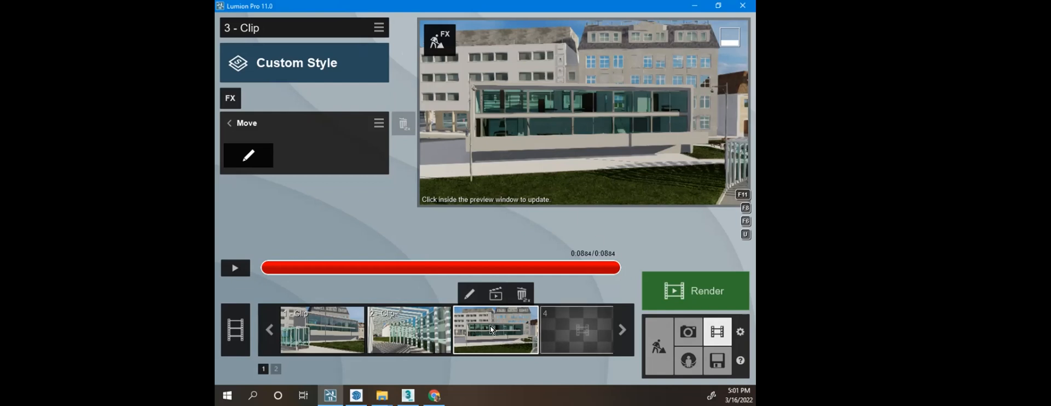
left_click(324, 333)
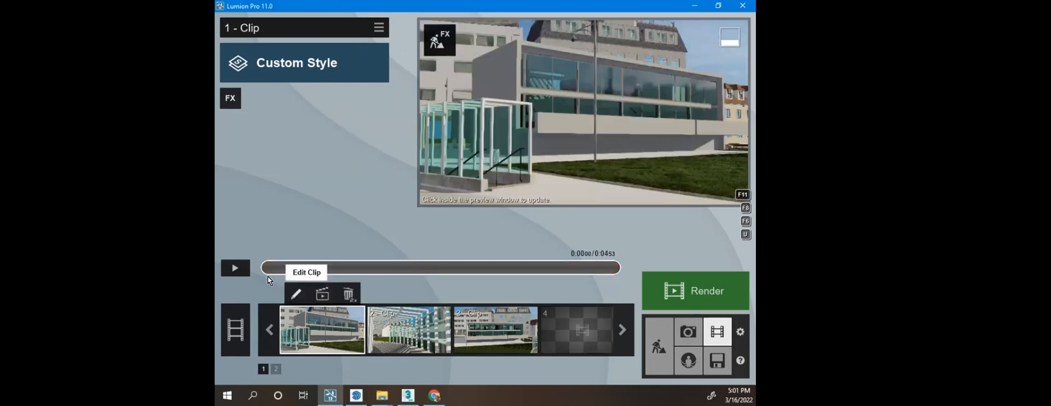
left_click(233, 267)
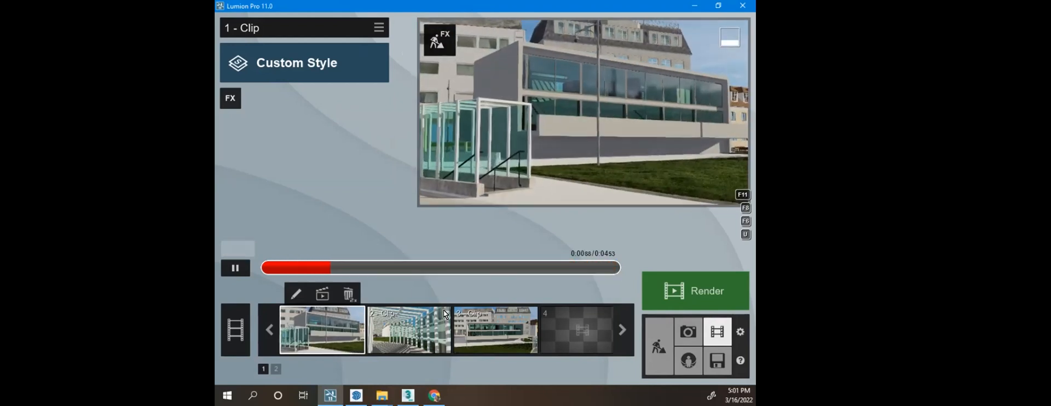
left_click(401, 329)
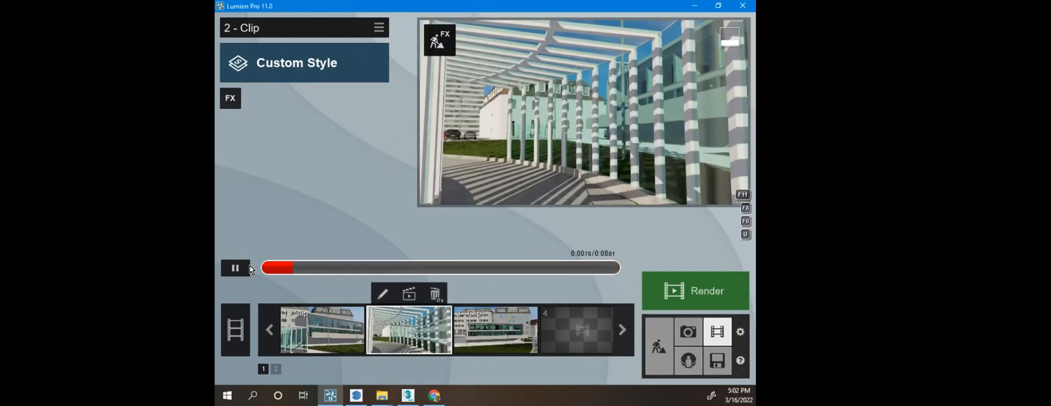
left_click(460, 331)
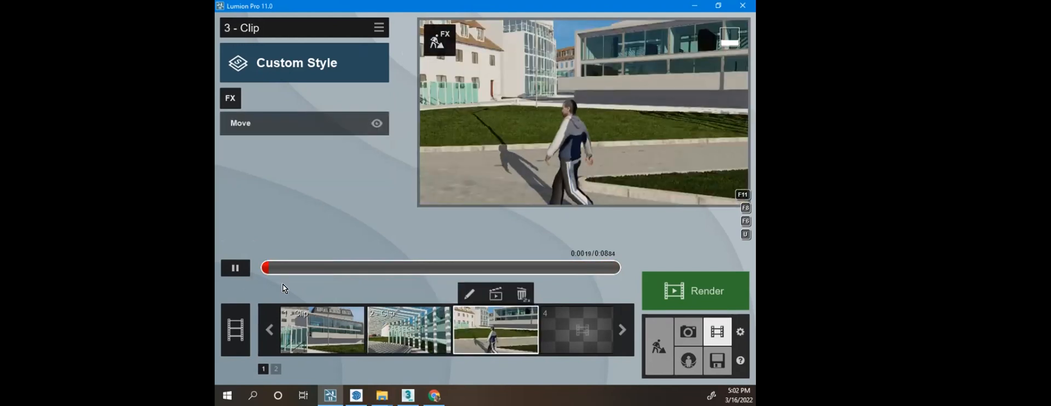
left_click(242, 267)
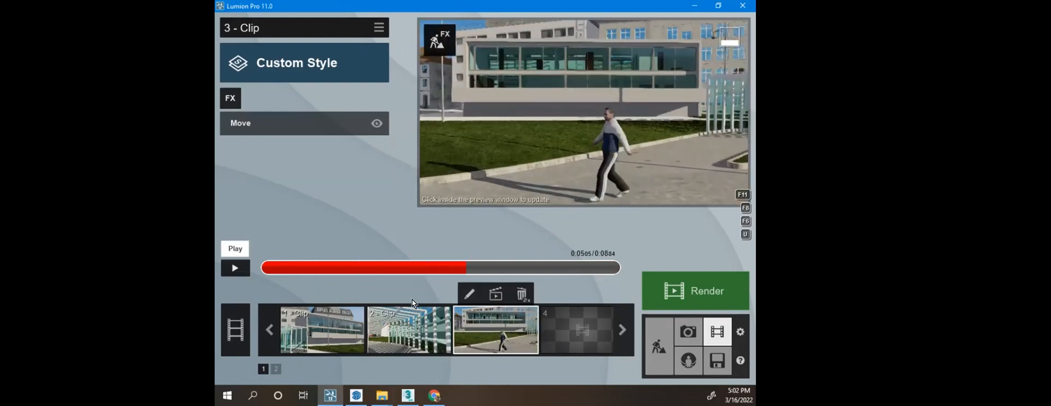
left_click(495, 331)
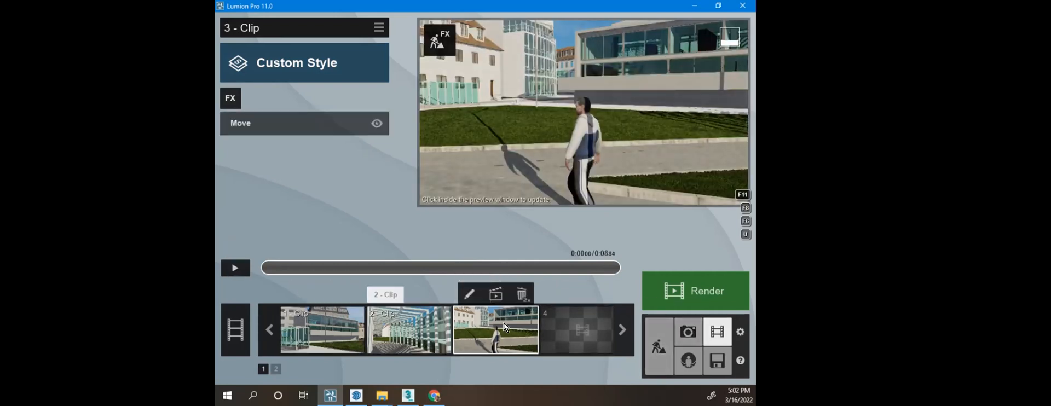
left_click(679, 331)
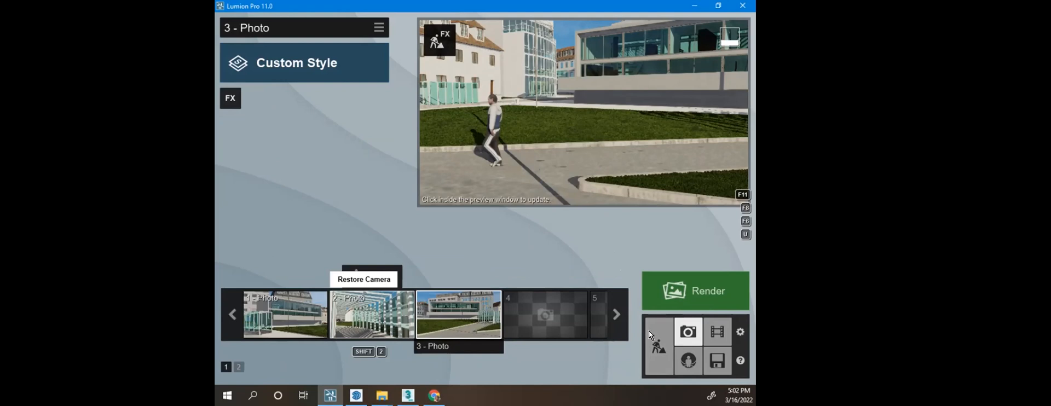
left_click(722, 332)
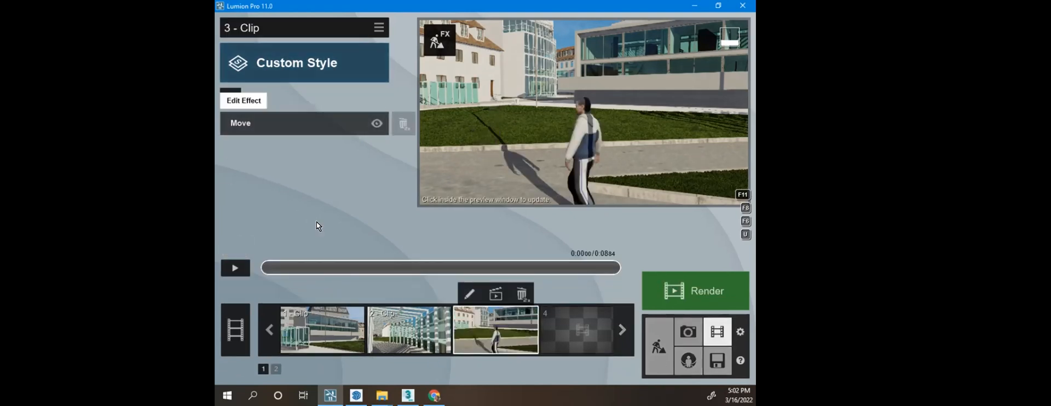
Step: Apply the Daytime style to clips 1, 2 and 3
left_click(304, 314)
left_click(328, 69)
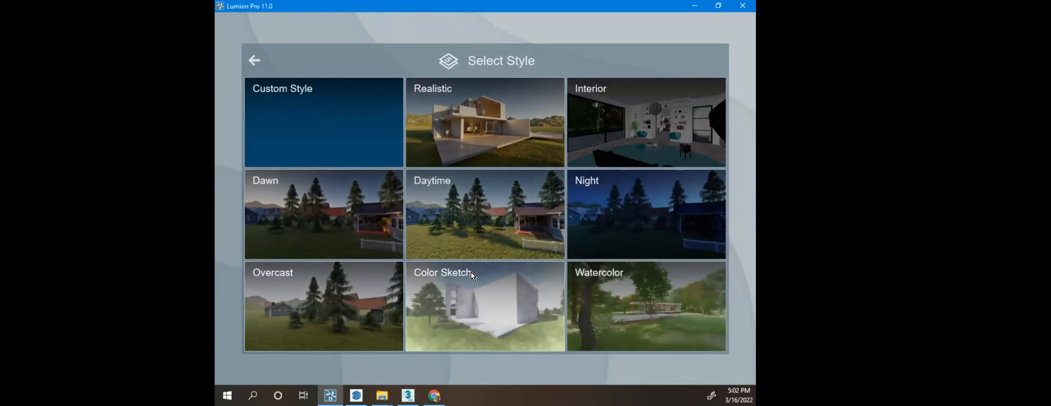
left_click(454, 225)
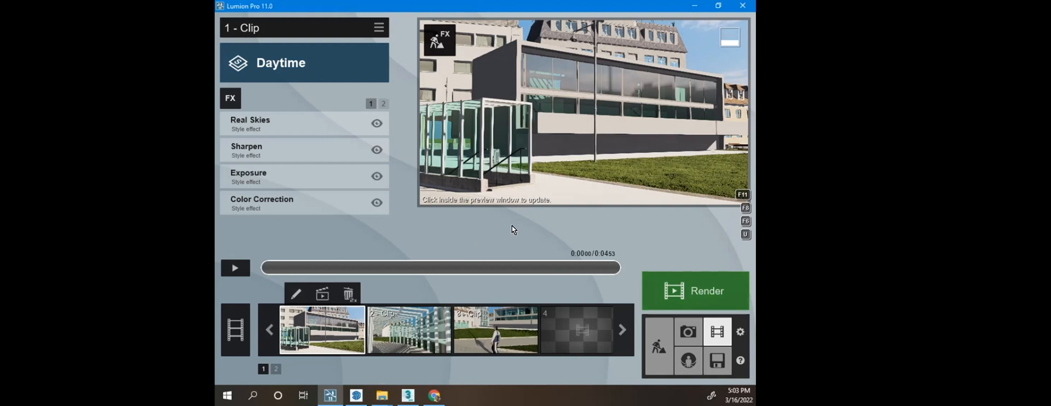
left_click(404, 330)
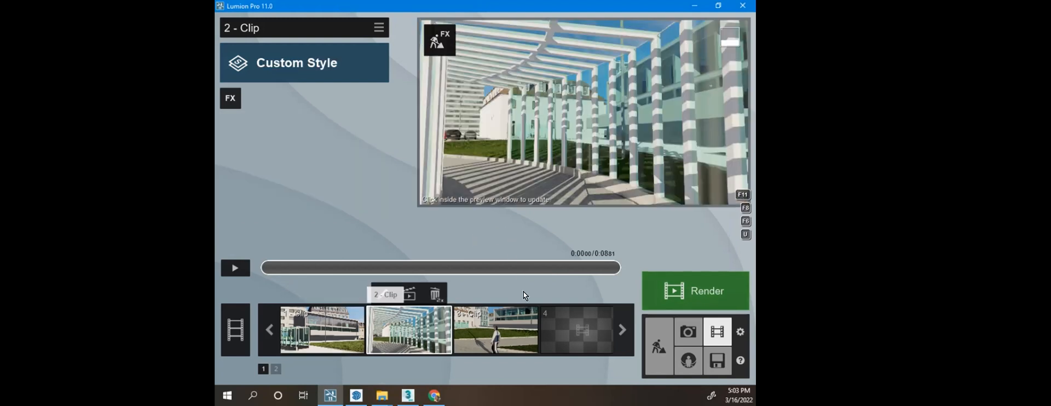
left_click(294, 55)
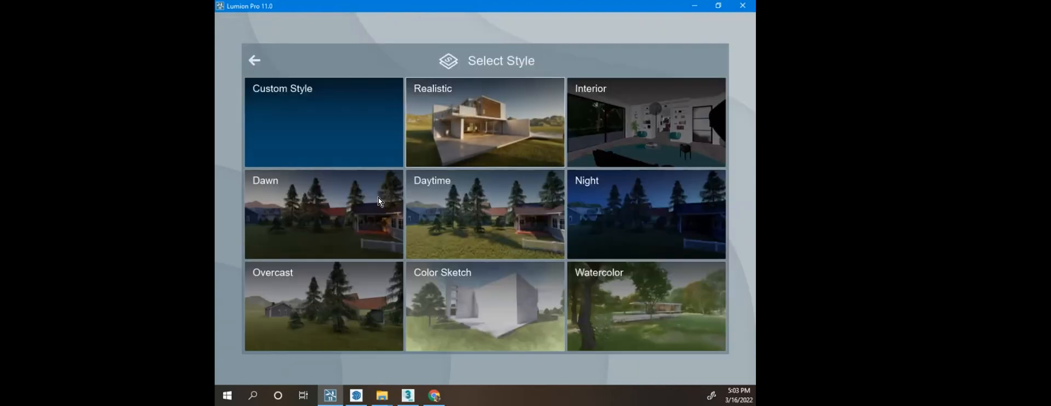
left_click(451, 228)
left_click(488, 331)
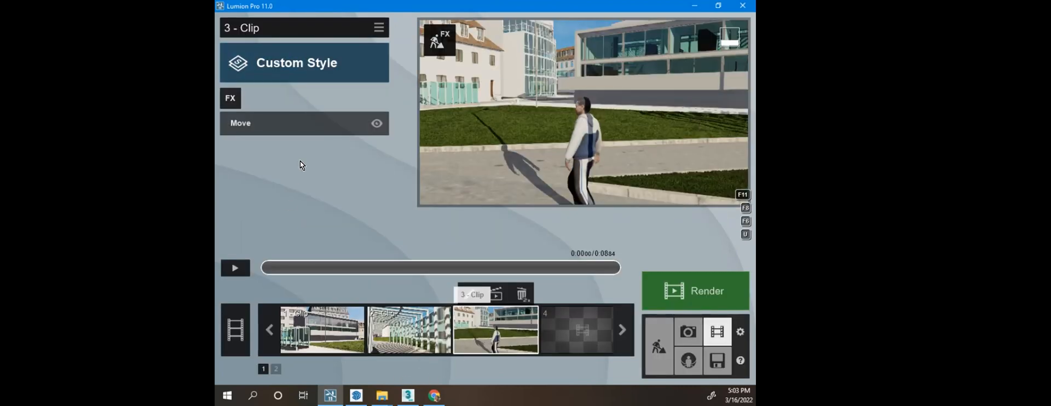
left_click(326, 72)
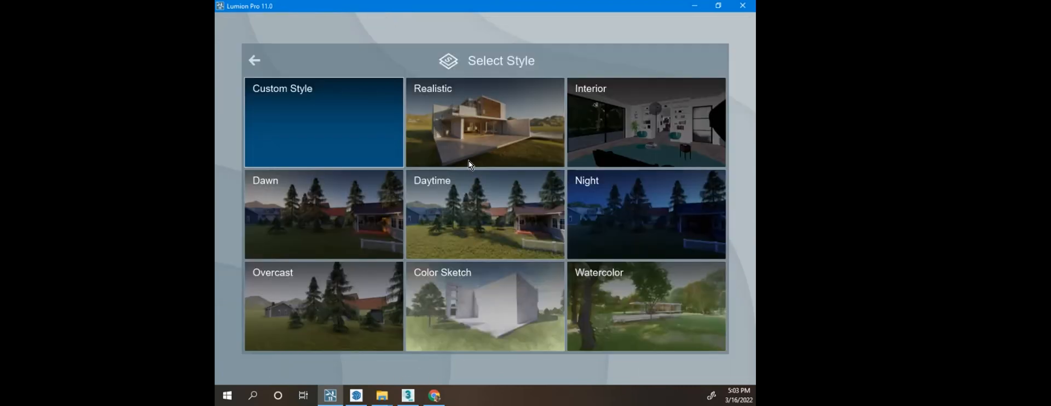
left_click(463, 207)
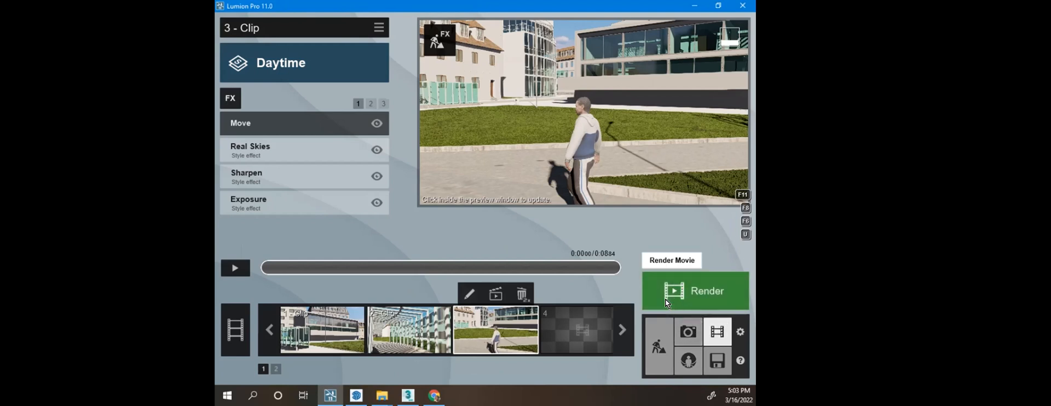
Step: Save the project as Assignment Demo in the Assignment 4 Demo folder
left_click(717, 361)
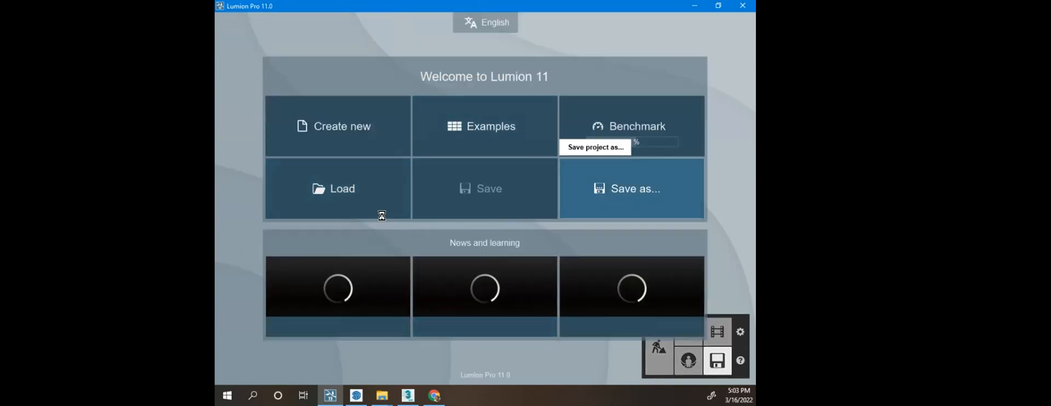
left_click(650, 206)
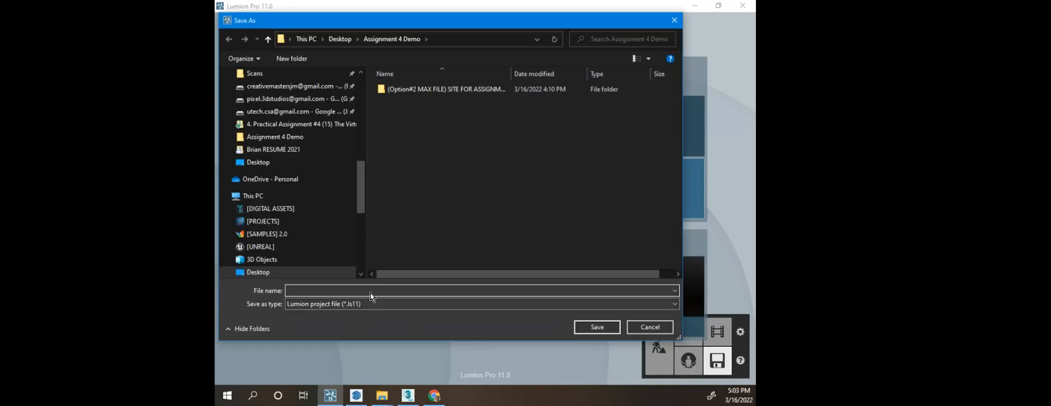
type("Assi")
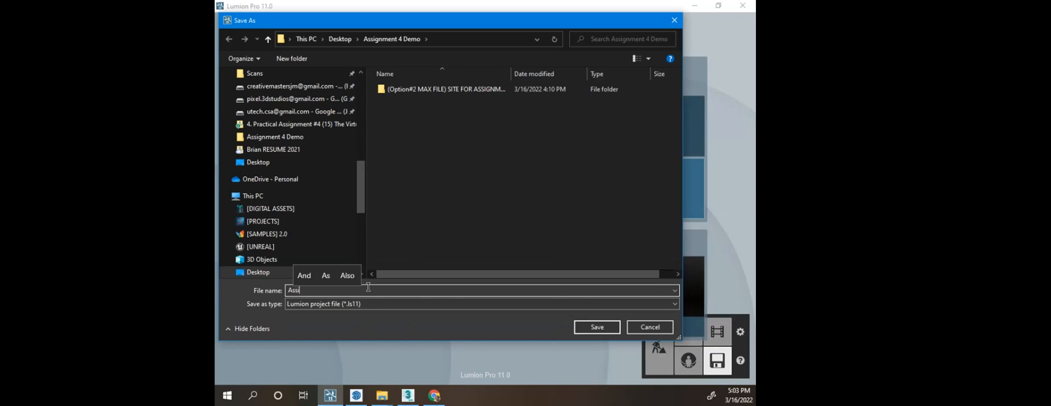
type("gnment Demo")
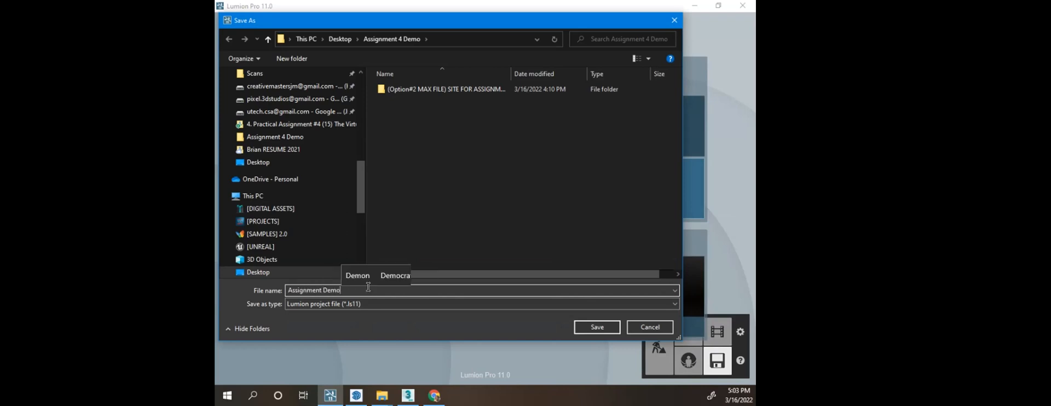
key("Return")
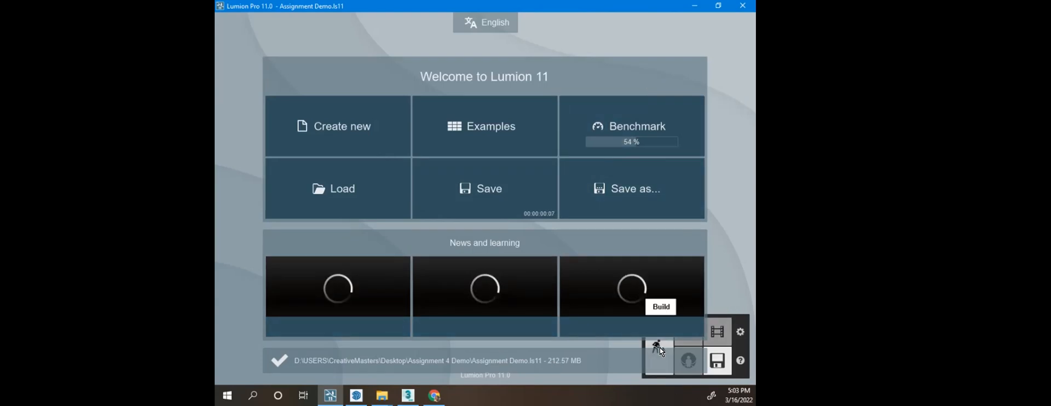
Step: Render the entire movie as an HD 1280x720 MP4 file named Assignment Demo and minimize the window while it renders
left_click(717, 340)
left_click(698, 287)
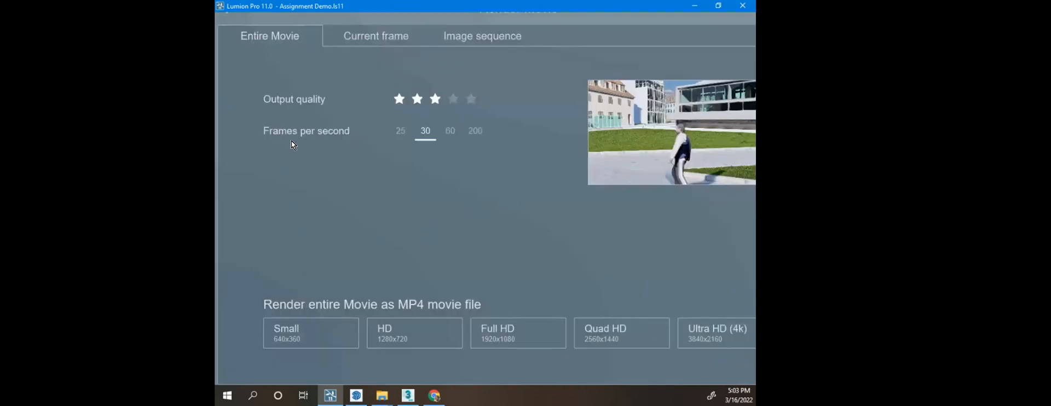
left_click(406, 339)
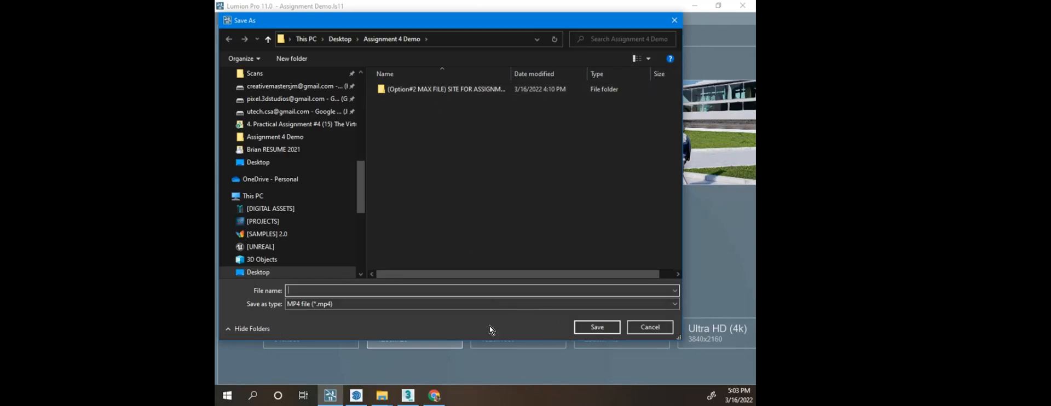
type("As")
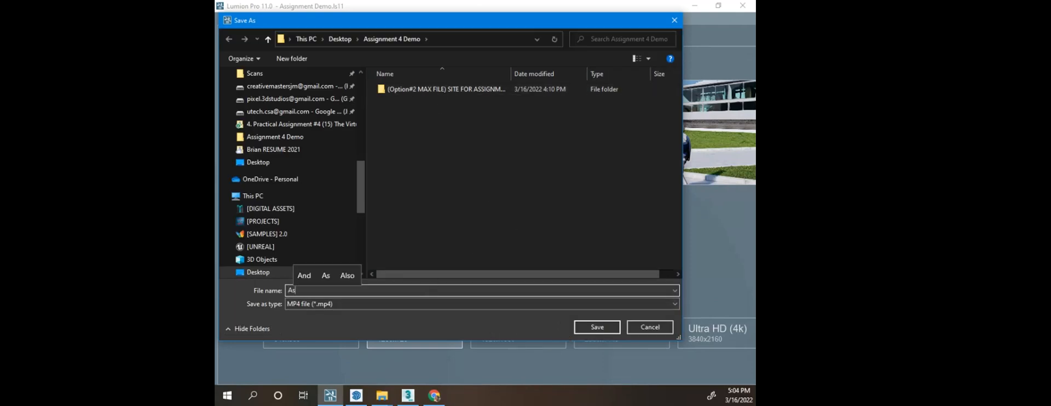
type("signment Demo")
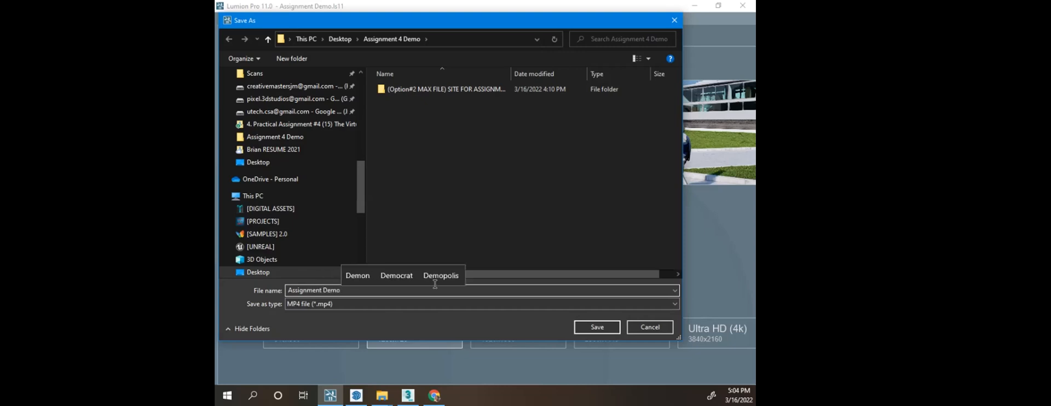
key("Return")
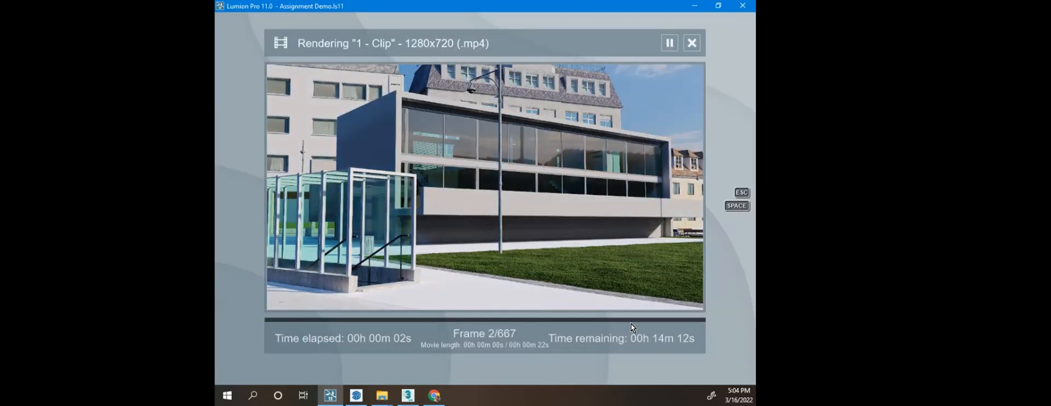
left_click(691, 7)
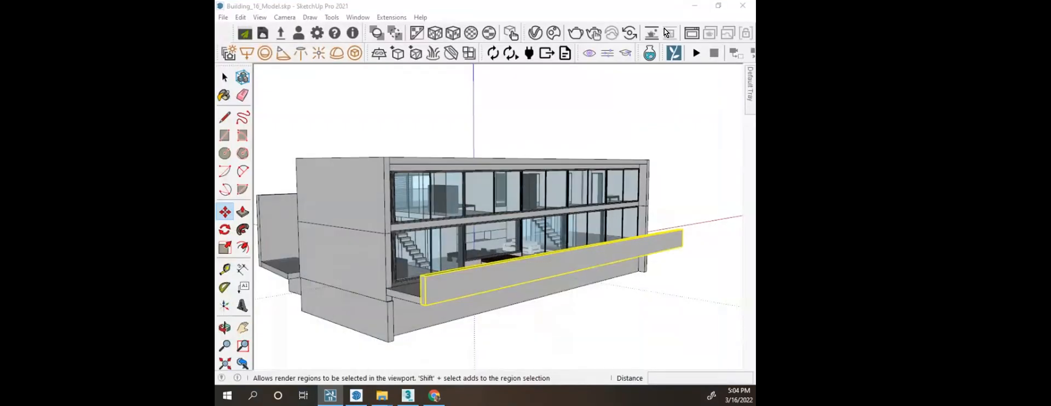
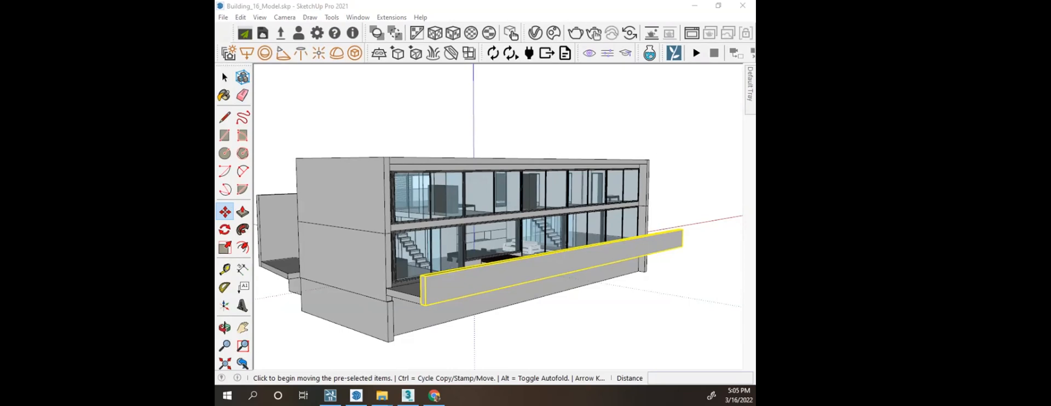
Step: Switch to Chrome, maximize its window and search for vsdc free video editor in a new tab
mouse_move(305, 6)
left_mouse_down()
mouse_move(396, 7)
mouse_move(466, 85)
left_mouse_up()
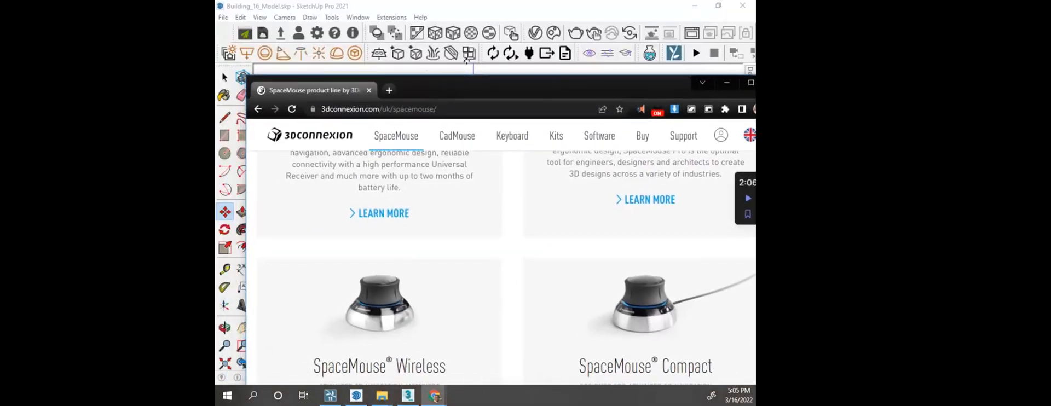
double_click(464, 87)
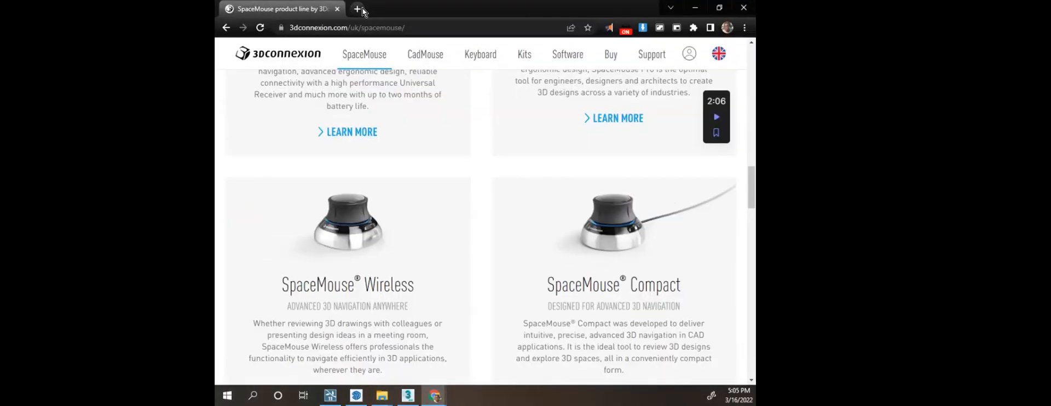
left_click(359, 9)
left_click(351, 23)
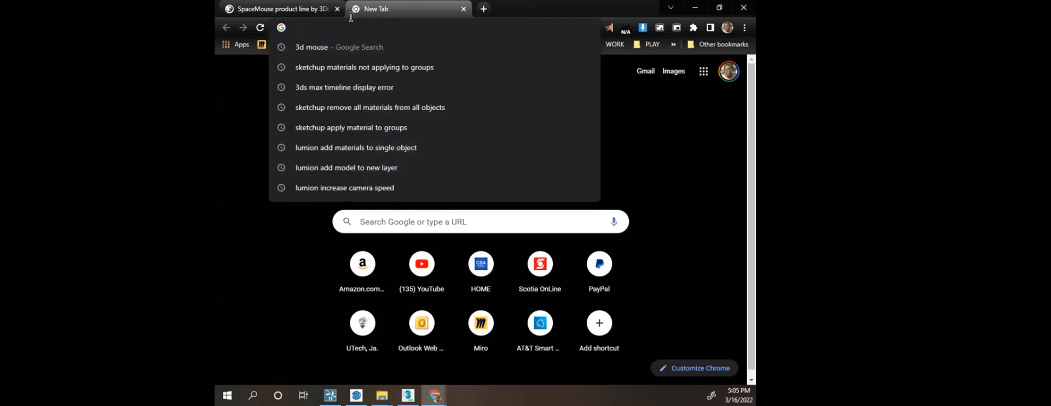
type("vscd")
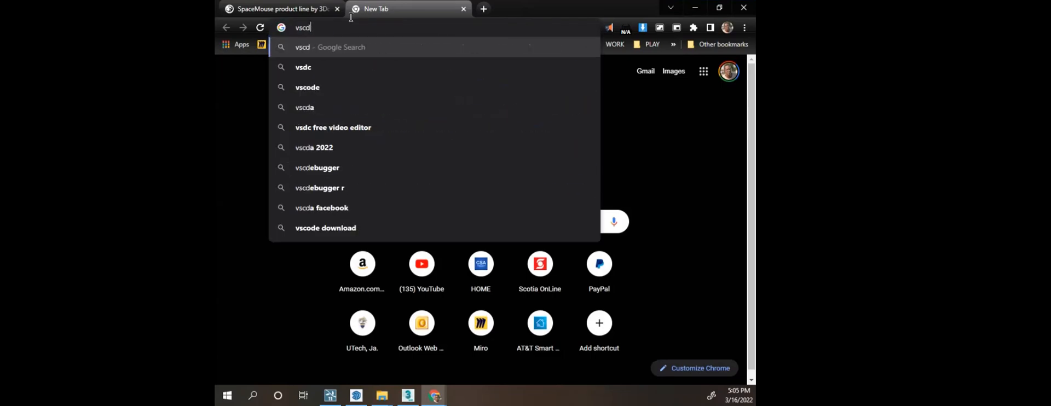
key("Down")
key("Down")
key("Down")
key("Down")
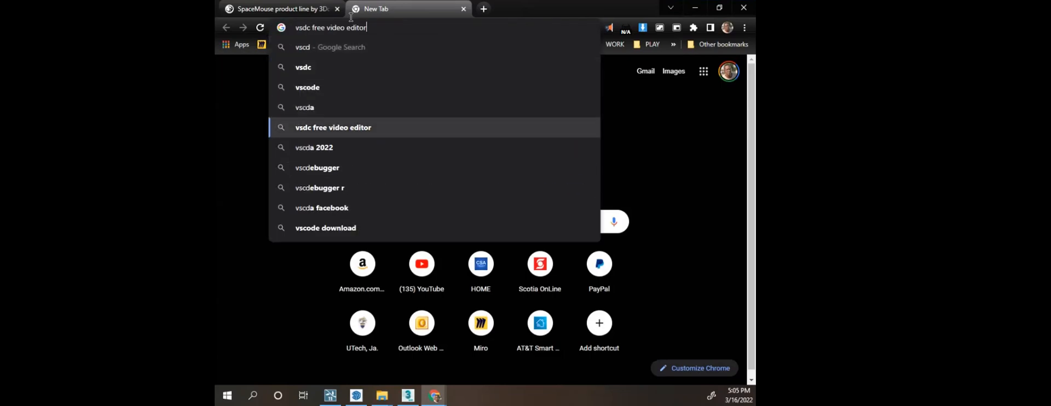
key("Return")
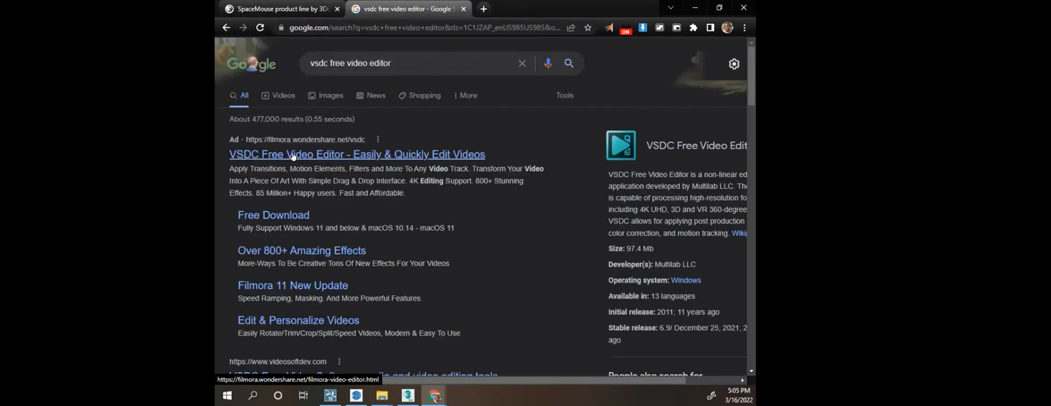
Step: Open the sponsored Filmora result and look through the page's editing features, supported formats and download options
left_click(293, 156)
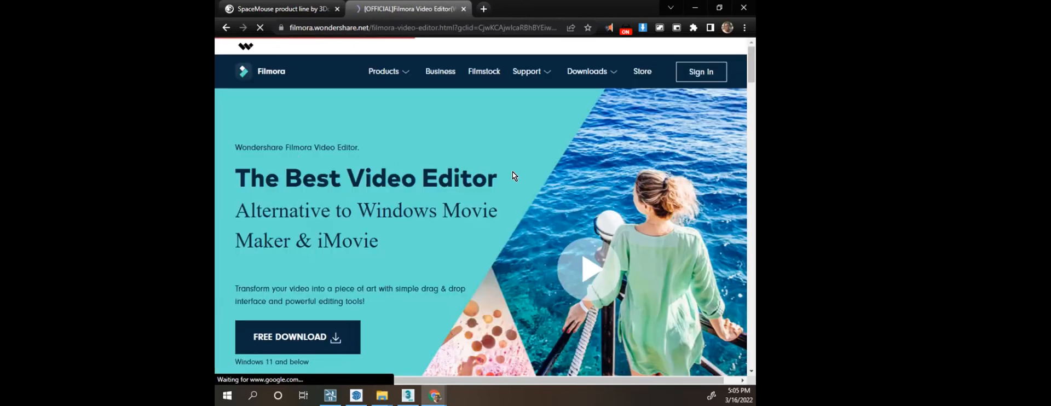
scroll(513, 172, "down", 2)
scroll(511, 179, "down", 5)
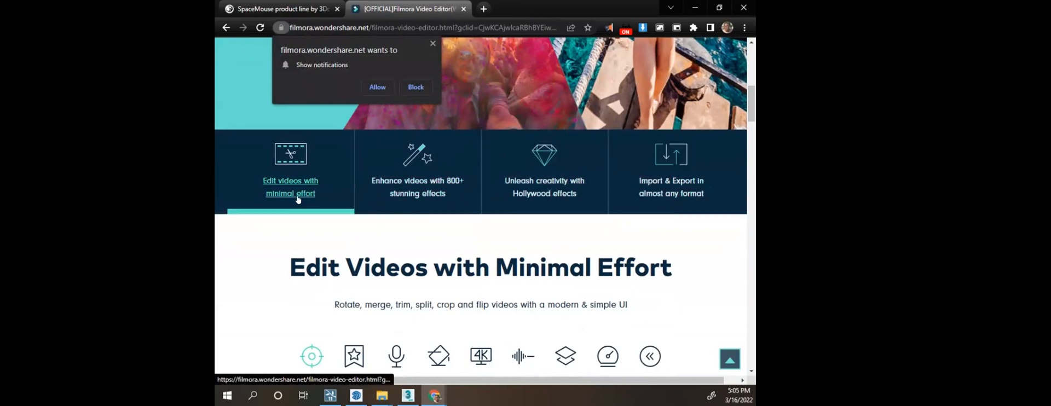
scroll(376, 223, "down", 3)
scroll(498, 240, "down", 6)
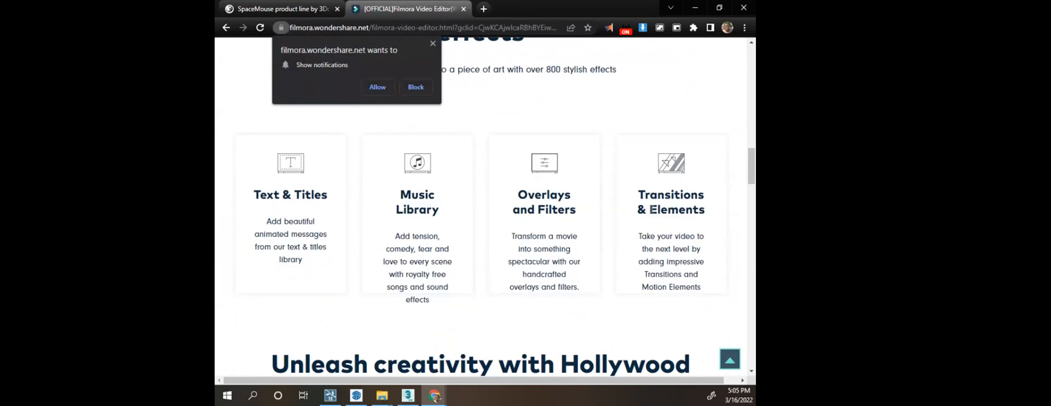
scroll(397, 222, "down", 10)
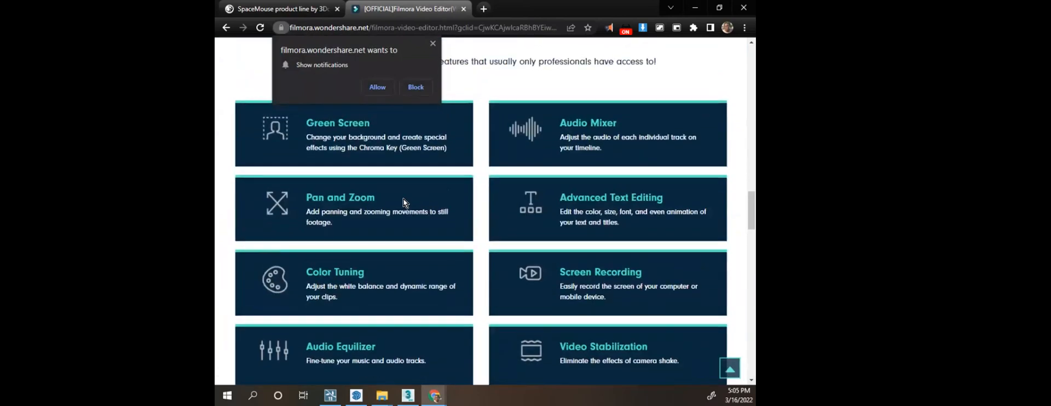
scroll(317, 155, "up", 1)
scroll(420, 186, "down", 10)
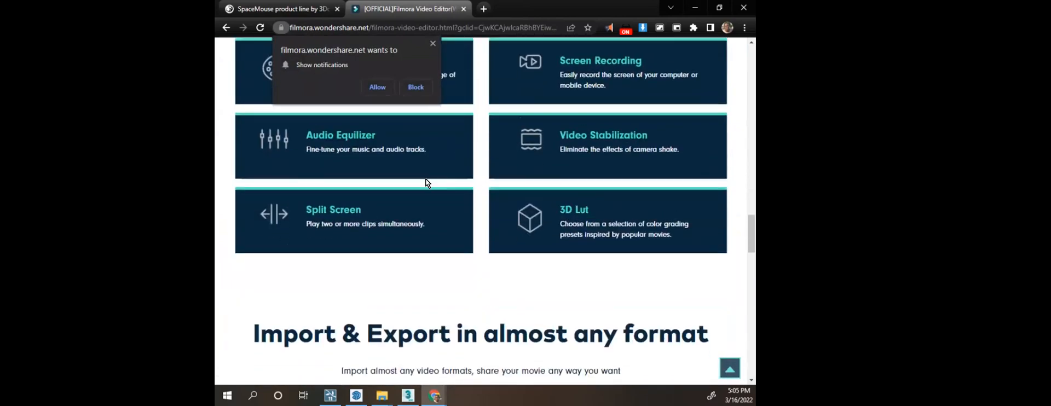
scroll(418, 184, "down", 10)
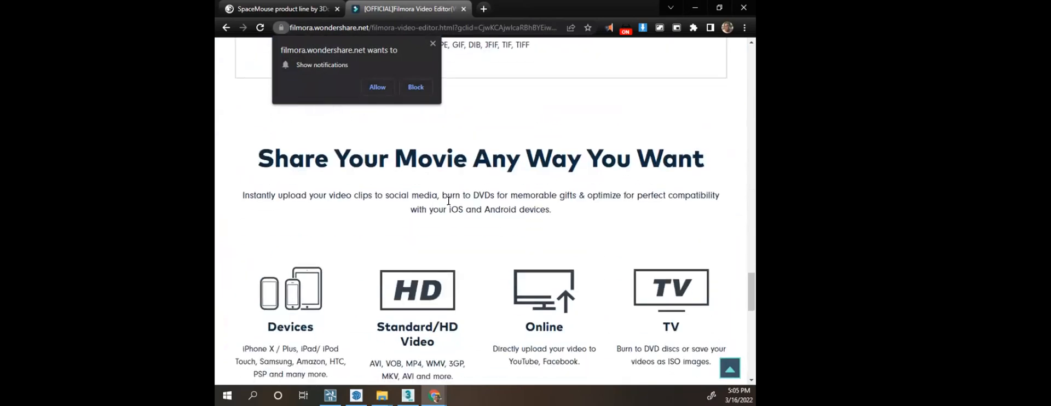
scroll(478, 217, "down", 3)
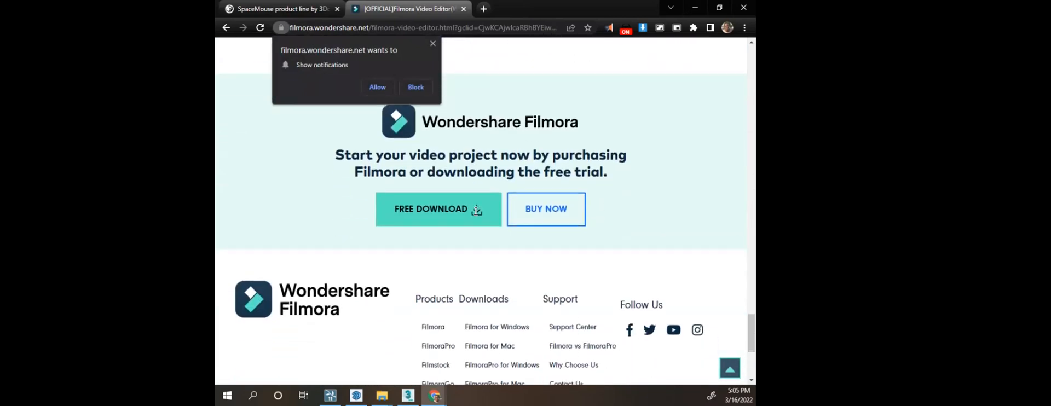
scroll(491, 208, "up", 1)
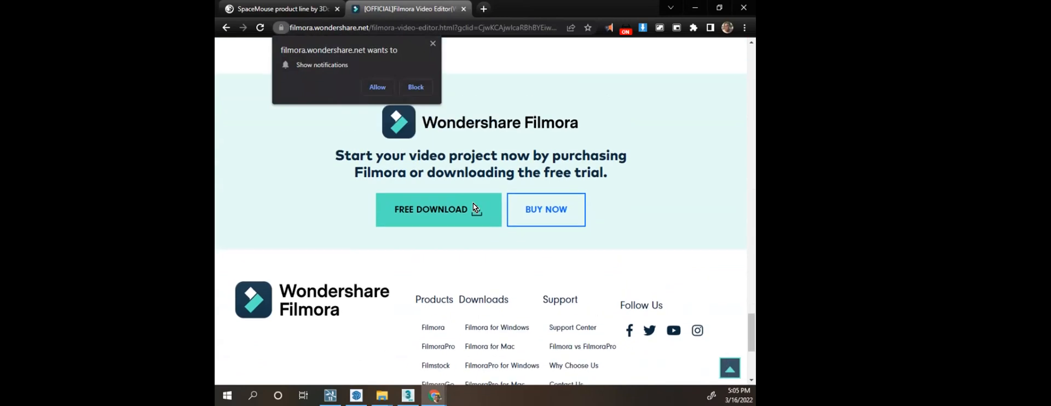
scroll(337, 248, "down", 1)
scroll(386, 241, "down", 2)
scroll(418, 246, "up", 20)
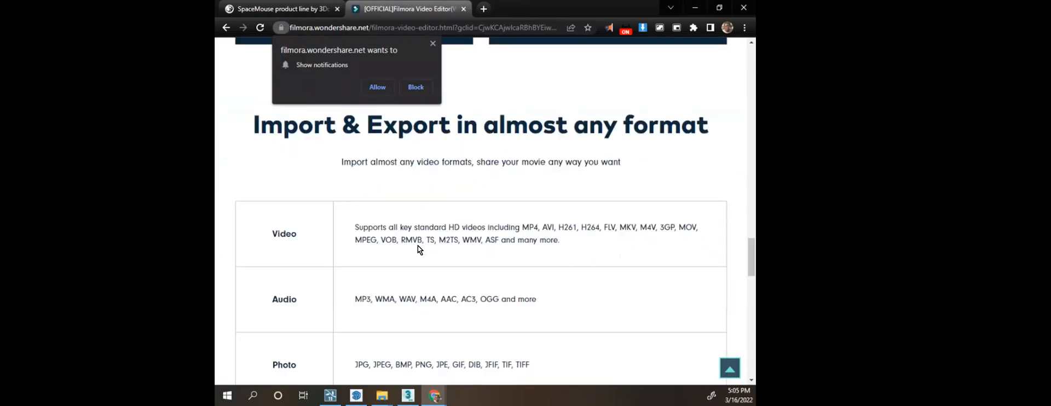
scroll(615, 174, "down", 1)
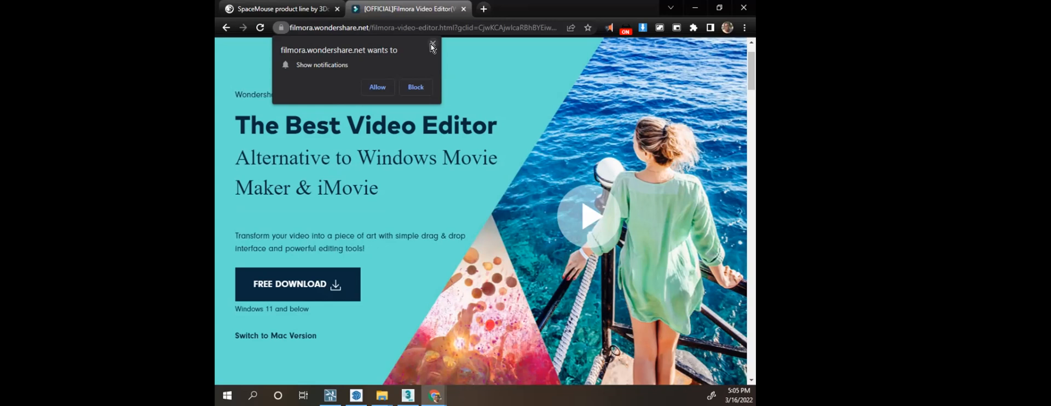
Step: Search for hitfilm express in another new tab and follow the suggested hitfilm express vs vsdc search
left_click(484, 10)
type("h")
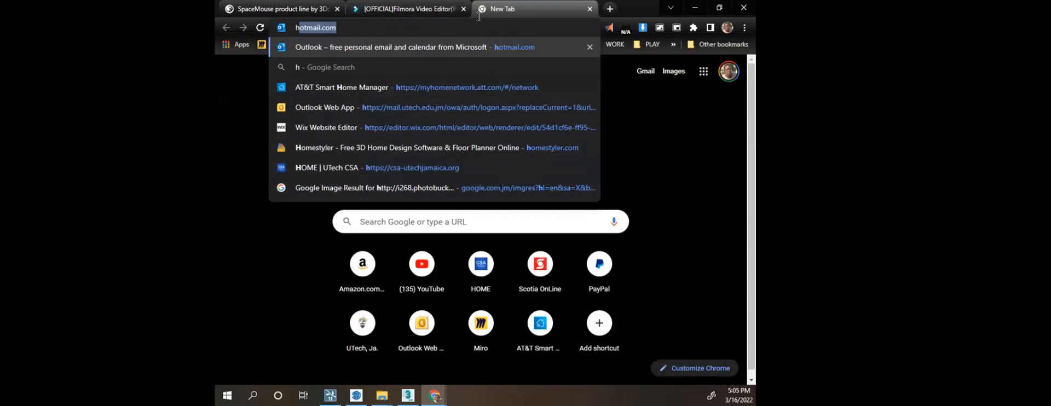
type("itfilm express")
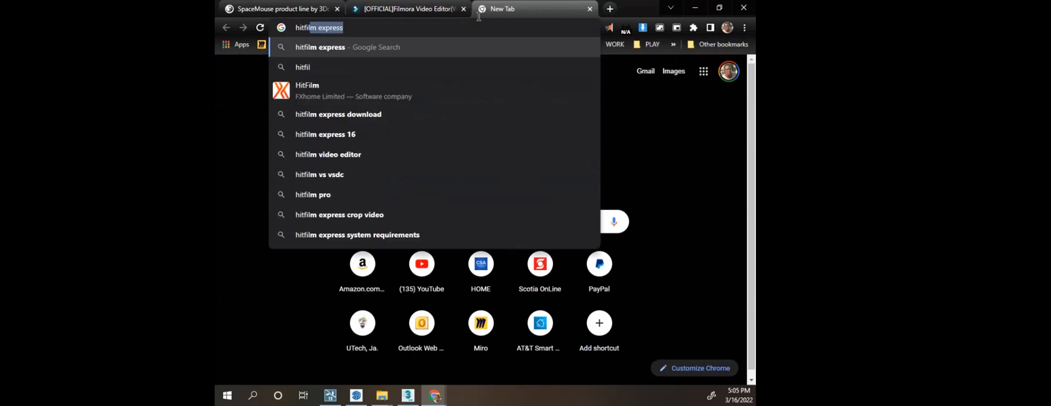
key("Return")
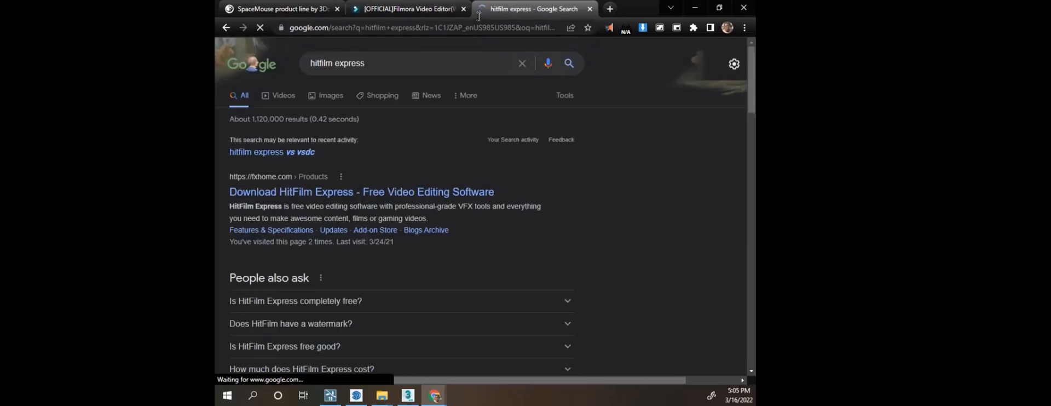
left_click(272, 151)
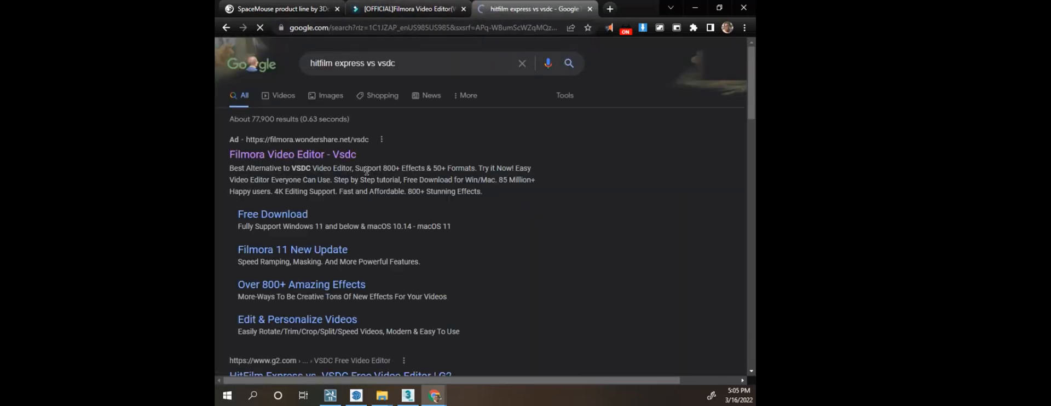
Step: Open the sponsored Filmora Video Editor - Vsdc result and compare it with the Filmora page already open
left_click(275, 156)
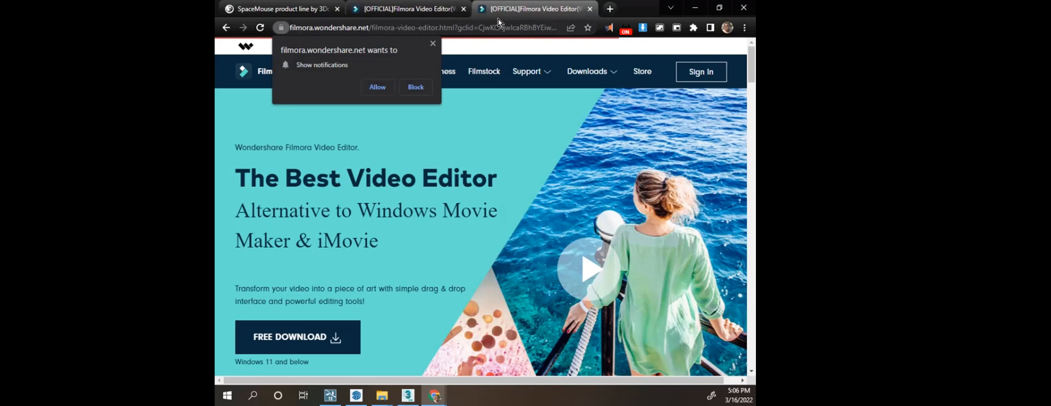
left_click(414, 14)
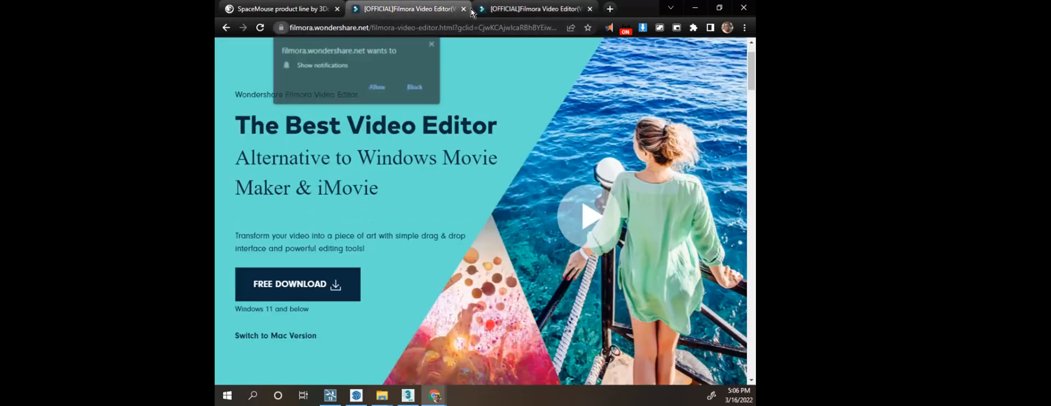
left_click(490, 10)
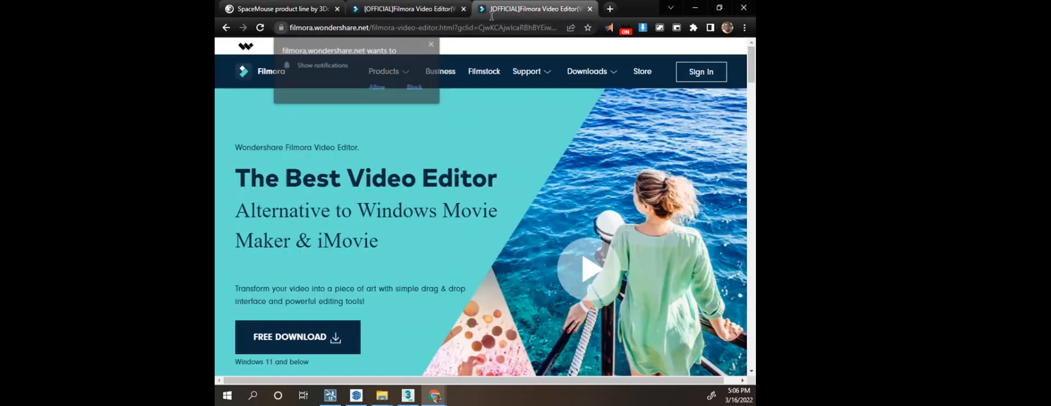
left_click(436, 44)
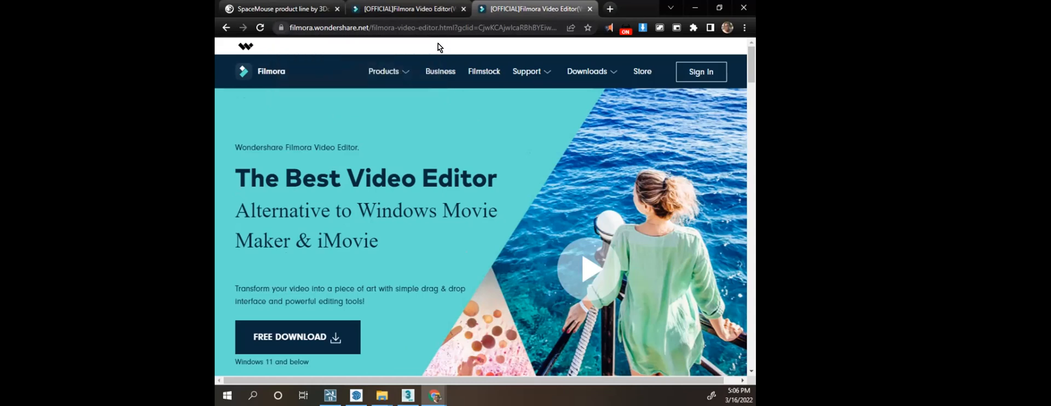
left_click(454, 28)
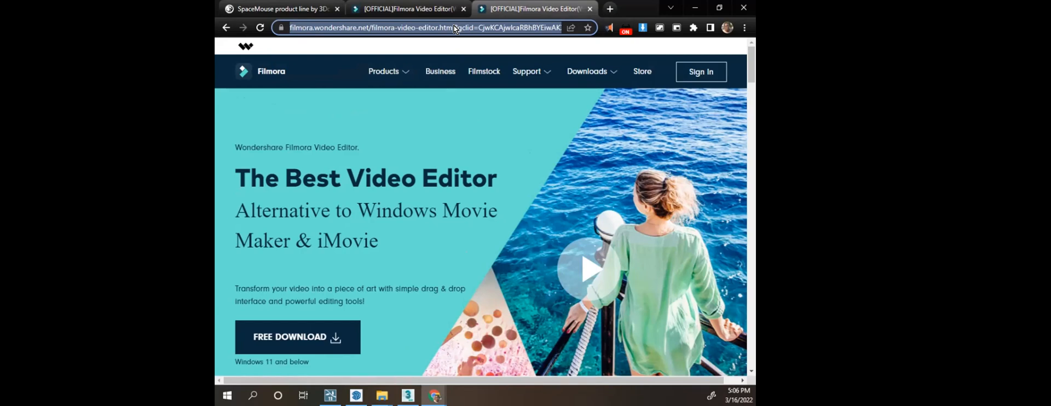
type("preme")
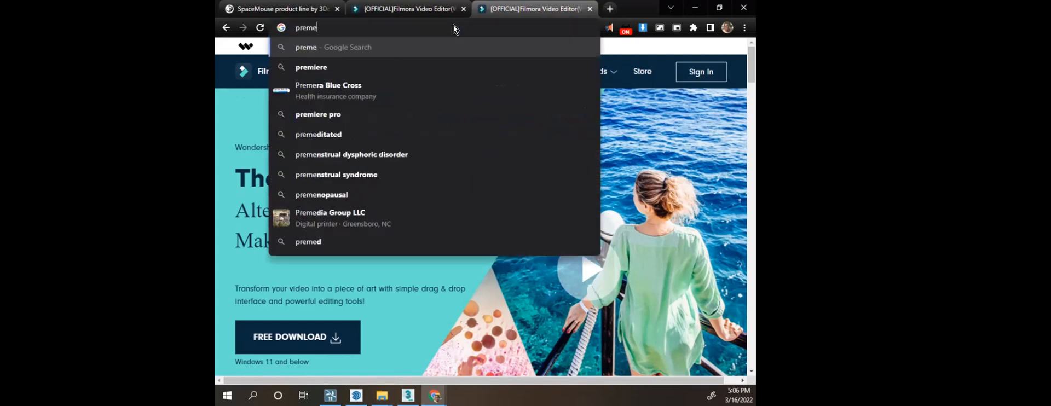
type("ire pro")
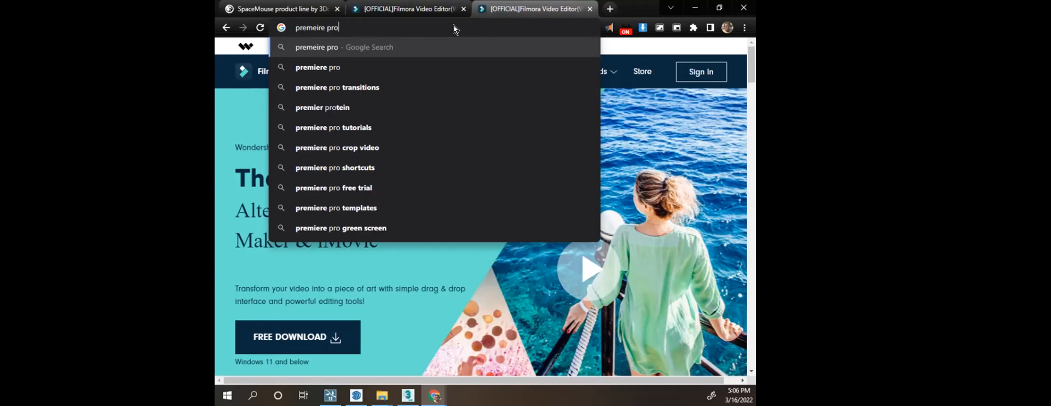
key("Escape")
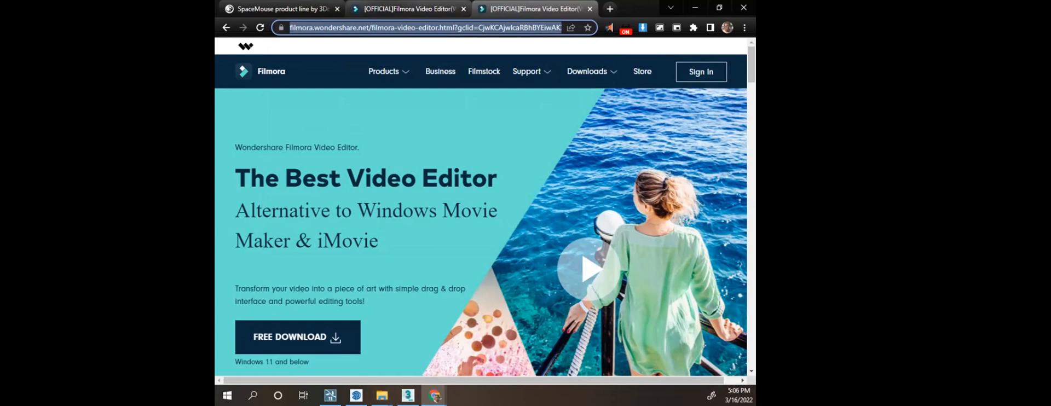
Step: Switch to the other Chrome window's AC2 class recordings page and find the video covering Davinci Resolve and darktable
left_click(608, 9)
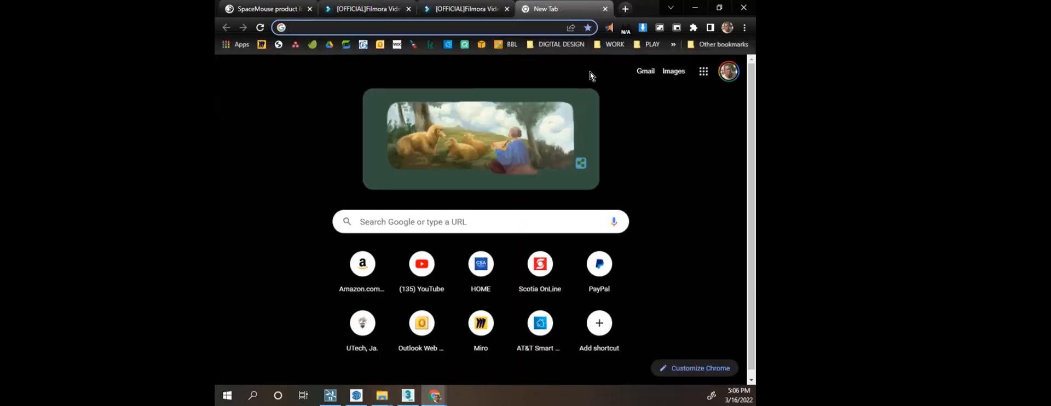
mouse_move(434, 395)
left_click(379, 344)
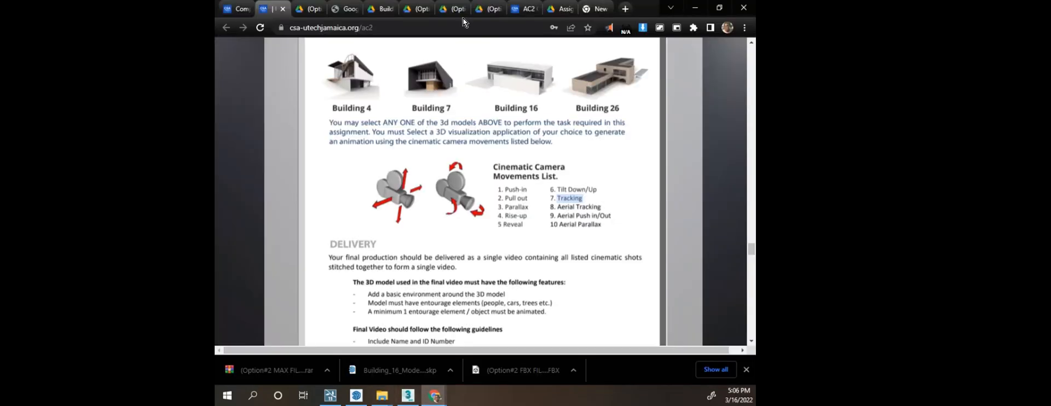
left_click(522, 8)
scroll(493, 263, "down", 2)
scroll(494, 277, "down", 3)
scroll(425, 180, "up", 2)
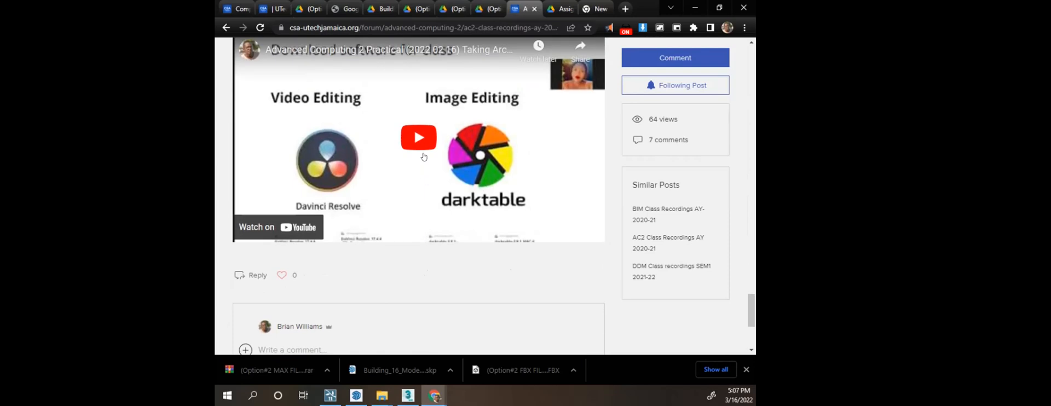
Step: Play the embedded Advanced Computing 2 Practical recording, mute it and skip ahead to 2:44:20 for the video editing part
left_click(420, 190)
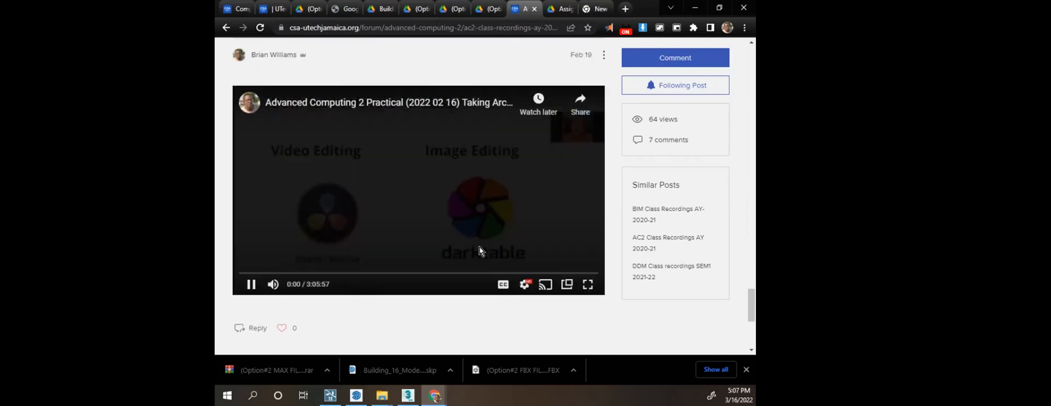
left_click(413, 272)
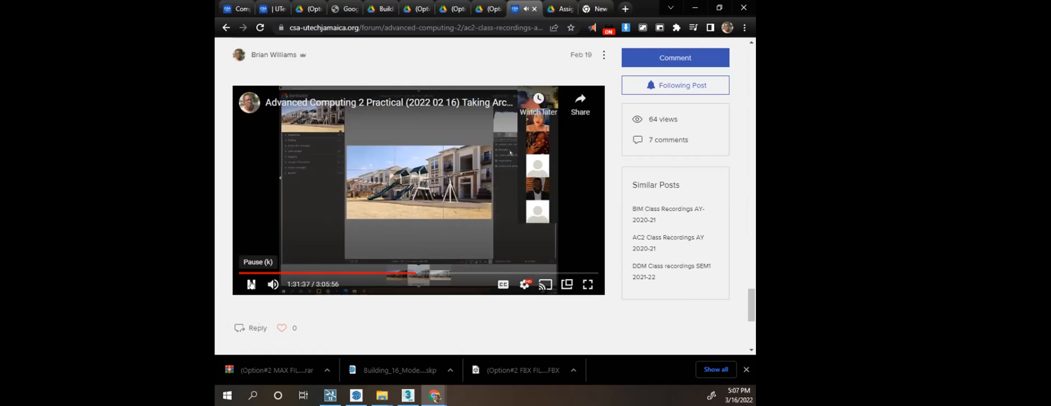
left_click(272, 284)
left_click_drag(471, 273, 556, 273)
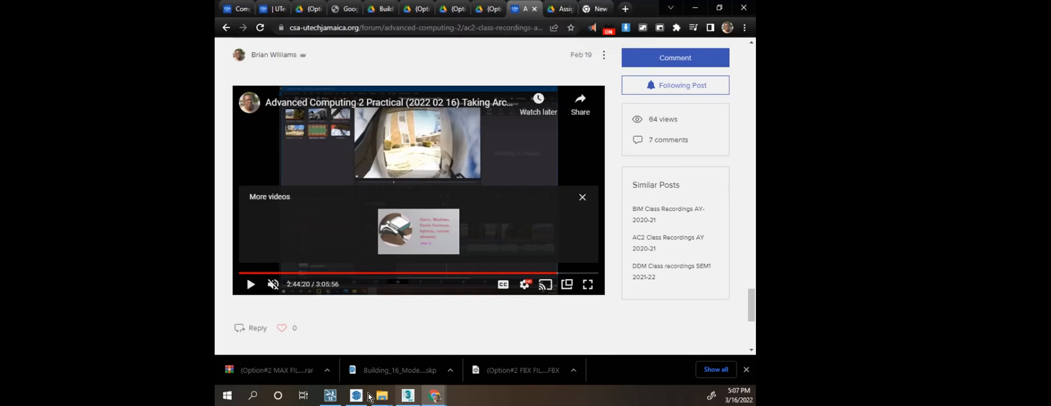
Step: Return to the first Filmora page in the other Chrome window and dismiss its notification request
left_click(434, 395)
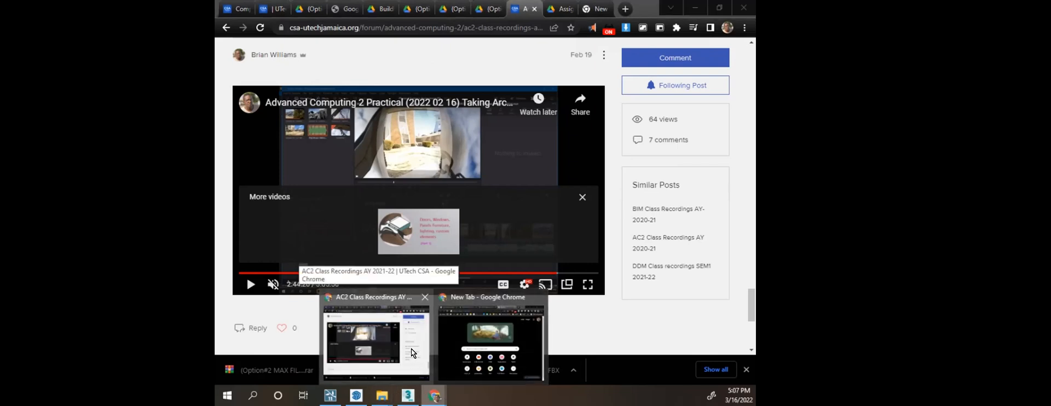
left_click(487, 347)
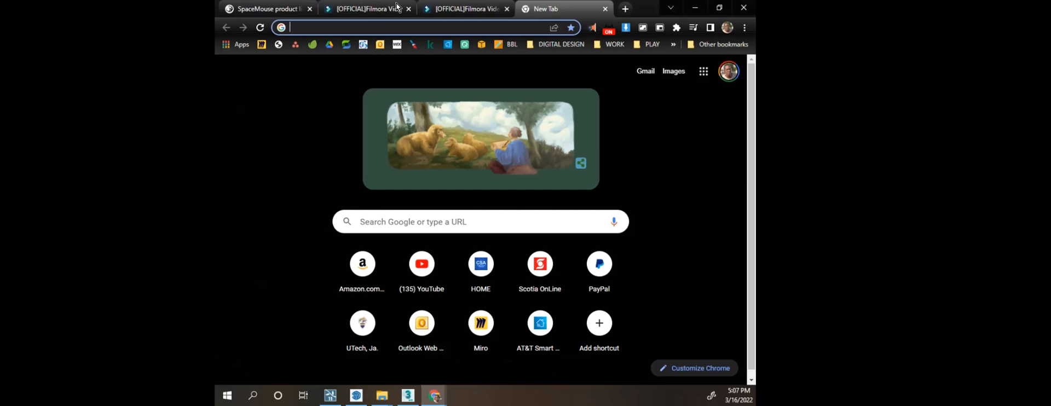
left_click(364, 11)
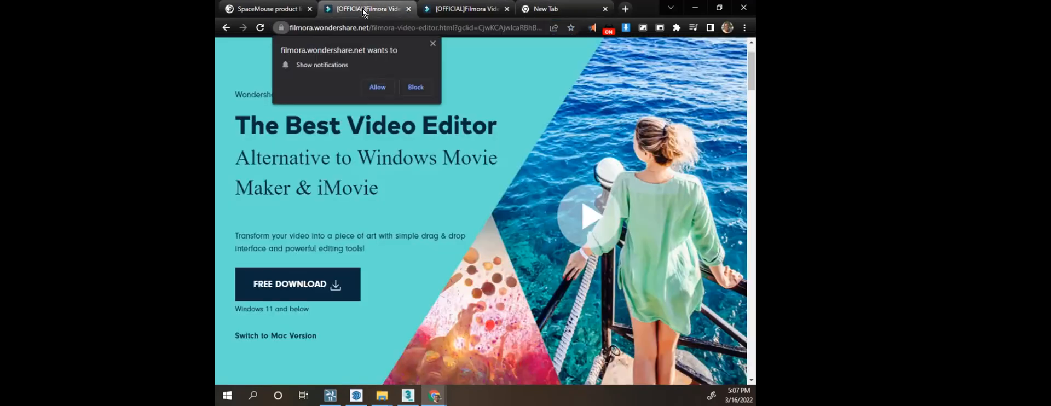
scroll(600, 209, "up", 2)
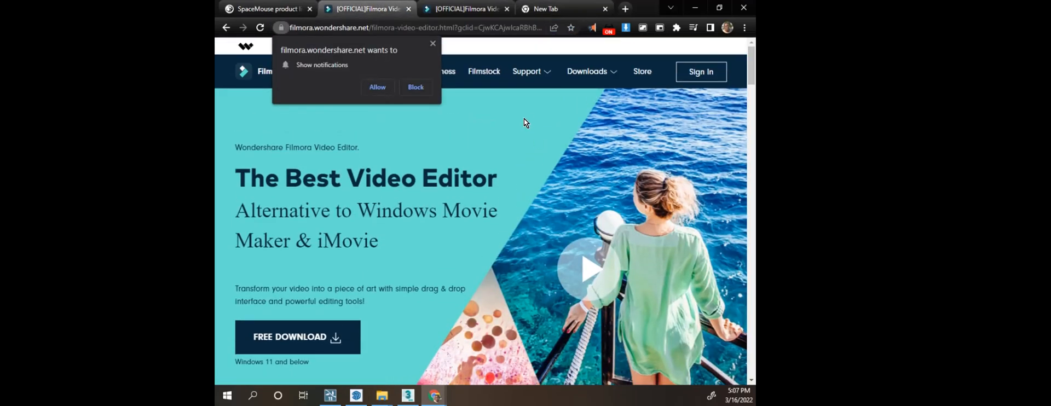
left_click(432, 44)
mouse_move(591, 71)
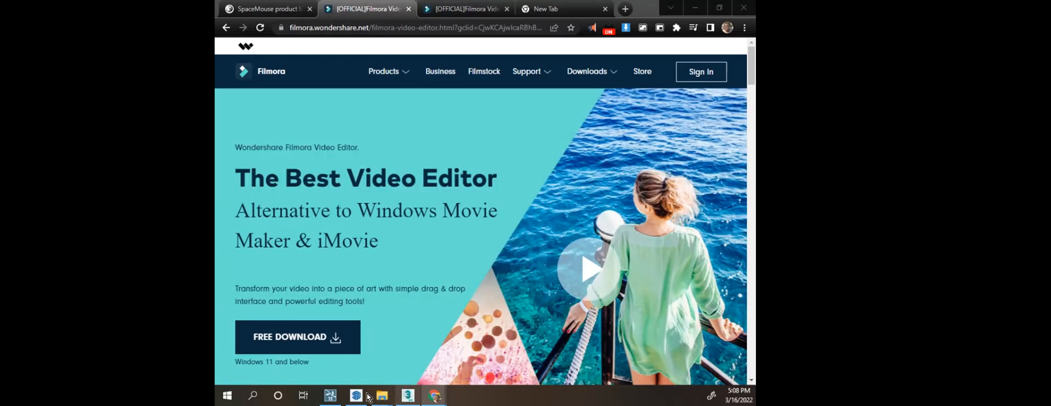
Step: Switch to Lumion to check the movie's rendering progress, and return to Chrome while the render keeps running
left_click(331, 395)
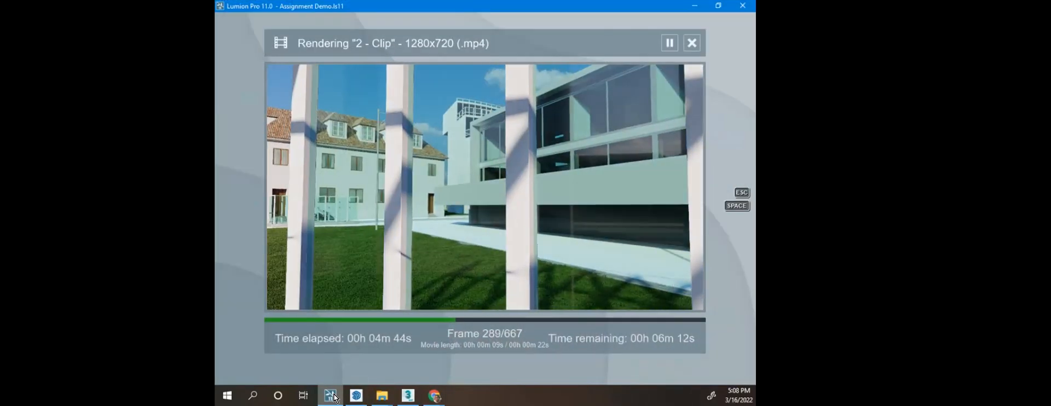
left_click(331, 395)
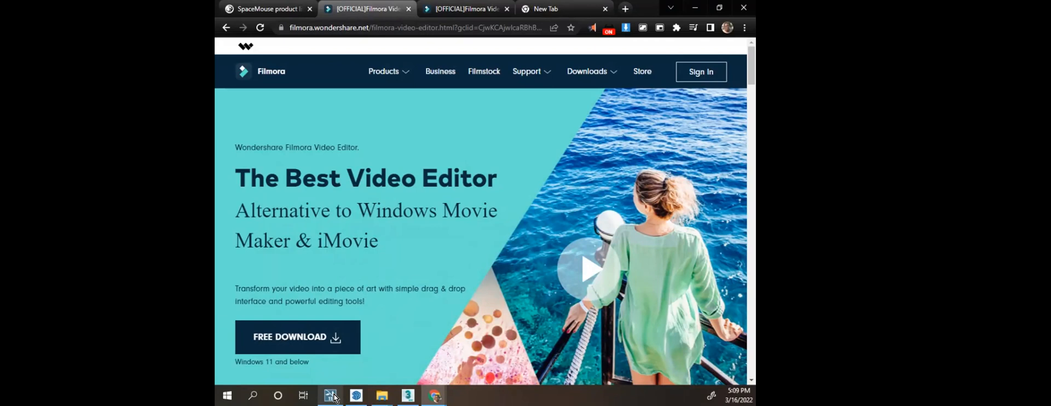
Step: Open the AC2 assignment page in the other Chrome window and go back up to the physical camera device brief
mouse_move(431, 389)
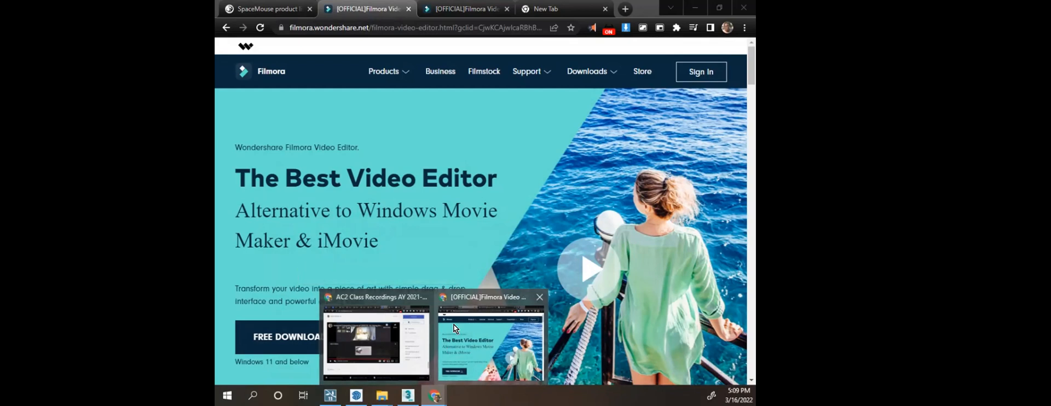
left_click(376, 340)
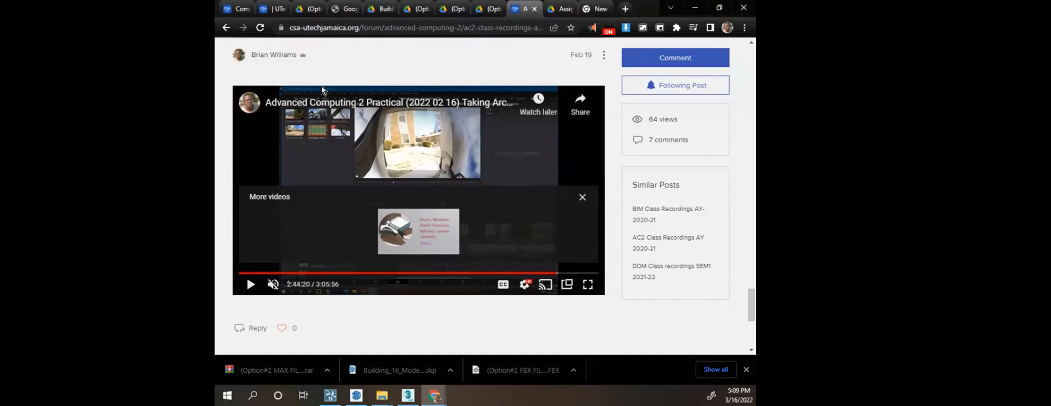
left_click(265, 11)
scroll(598, 245, "up", 13)
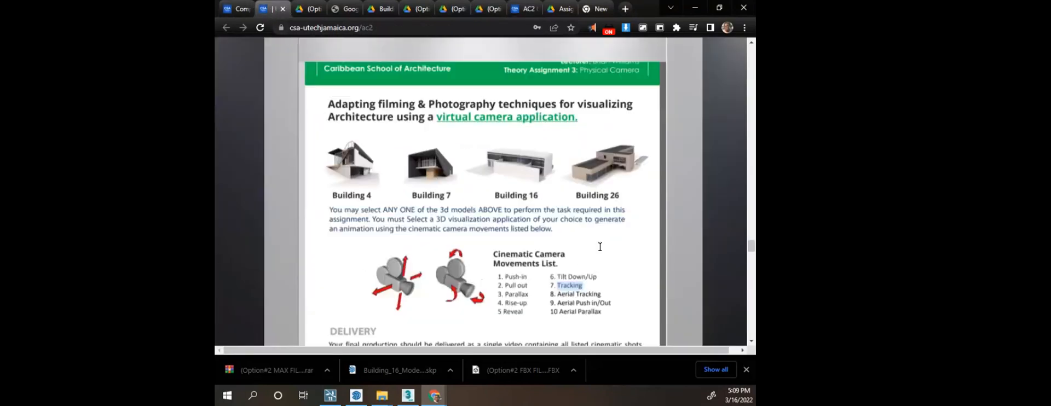
scroll(711, 238, "up", 5)
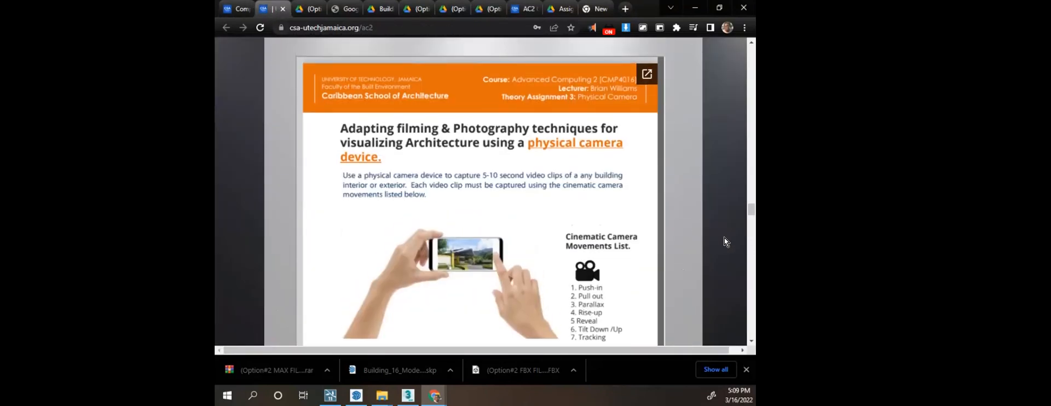